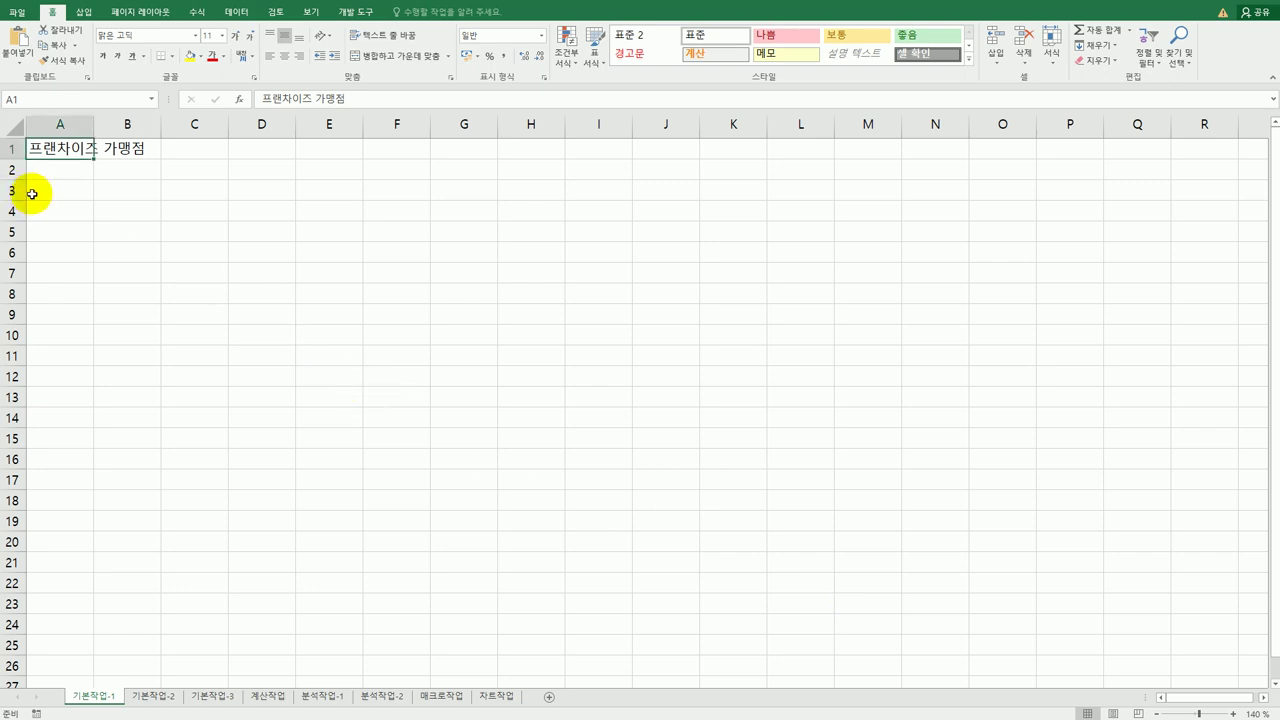
left_click_drag(41, 187, 400, 377)
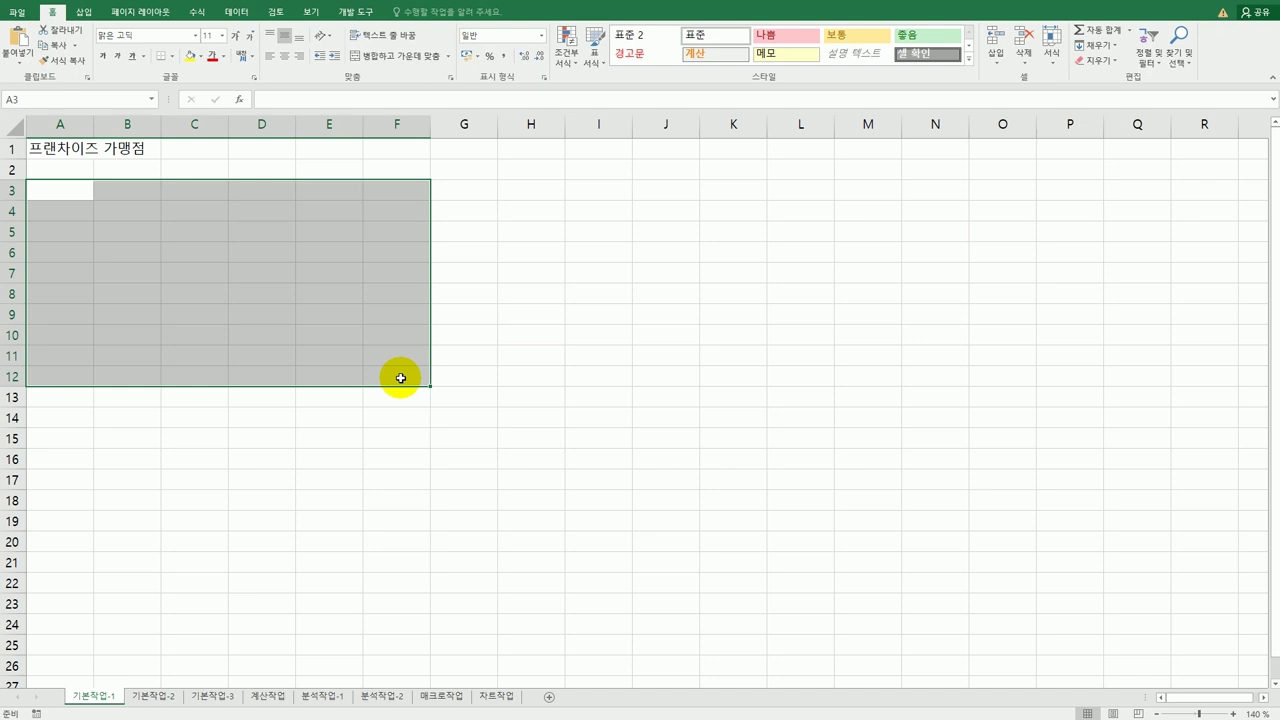
left_click(400, 377)
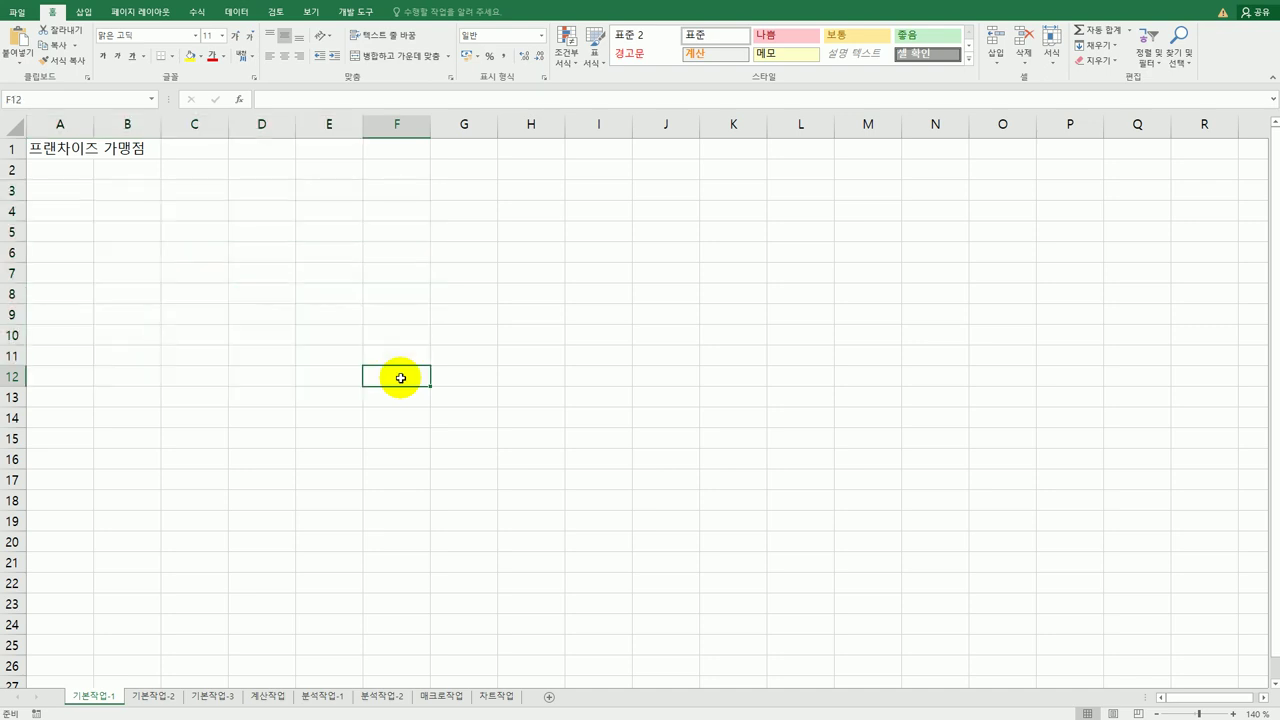
On the 기본작업-2 sheet, merge and center the title across A1:G1 and format it as 18-point, bold and underlined.
left_click(155, 696)
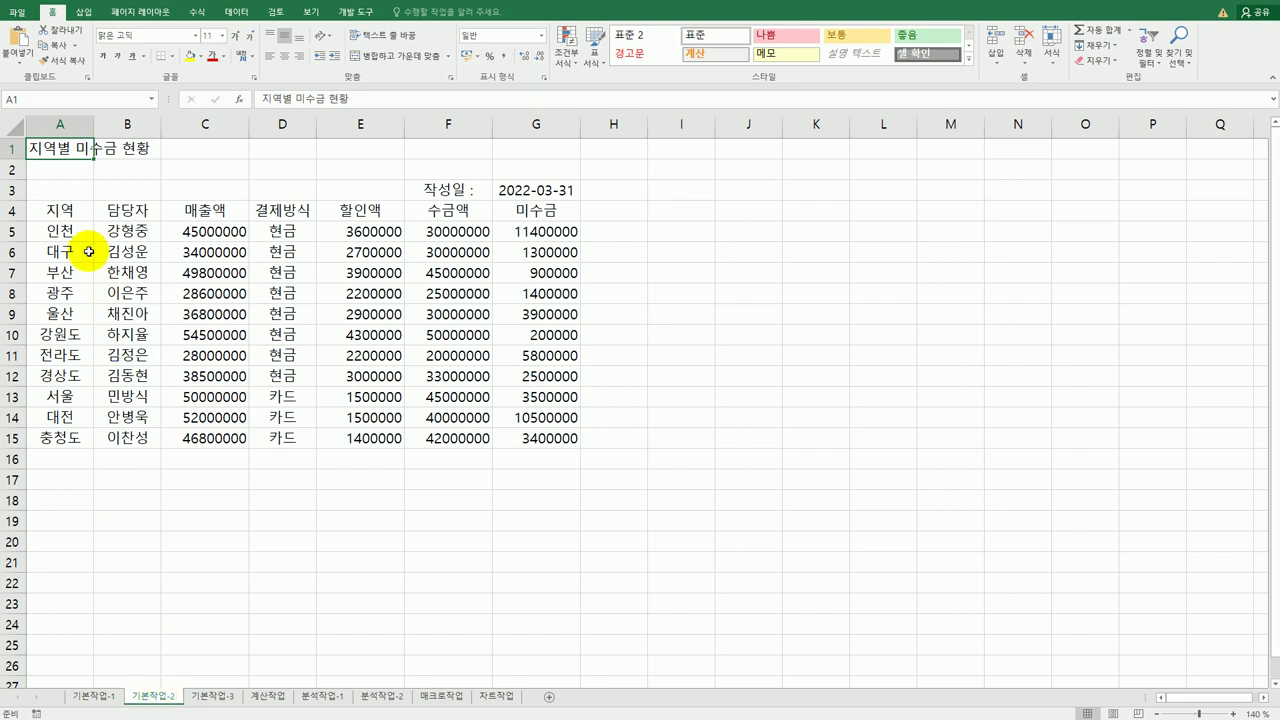
left_click_drag(64, 146, 530, 146)
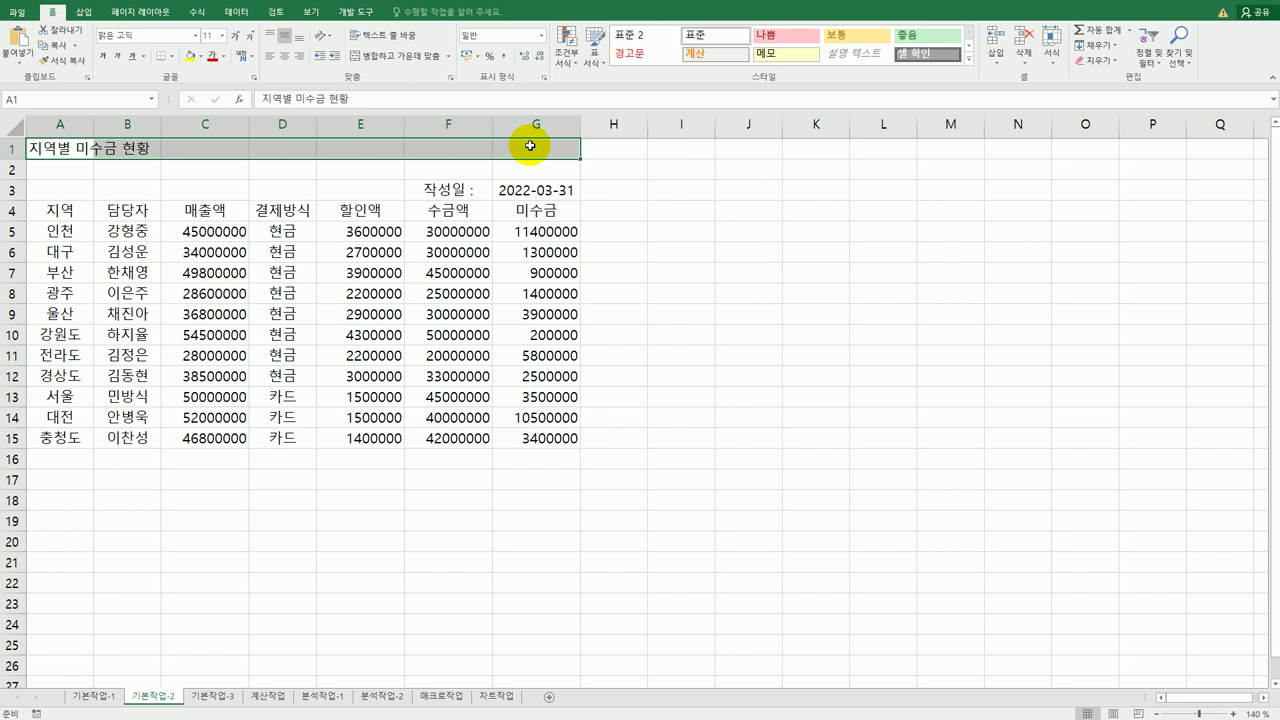
left_click(377, 56)
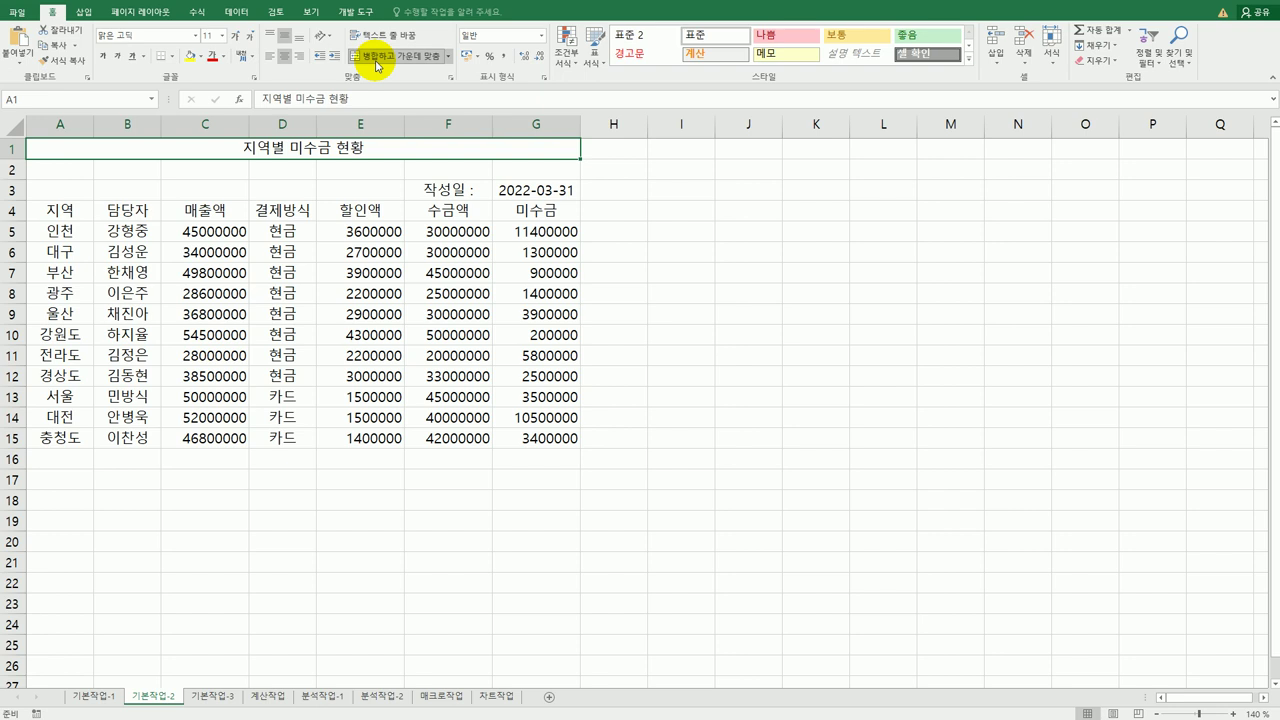
left_click(222, 36)
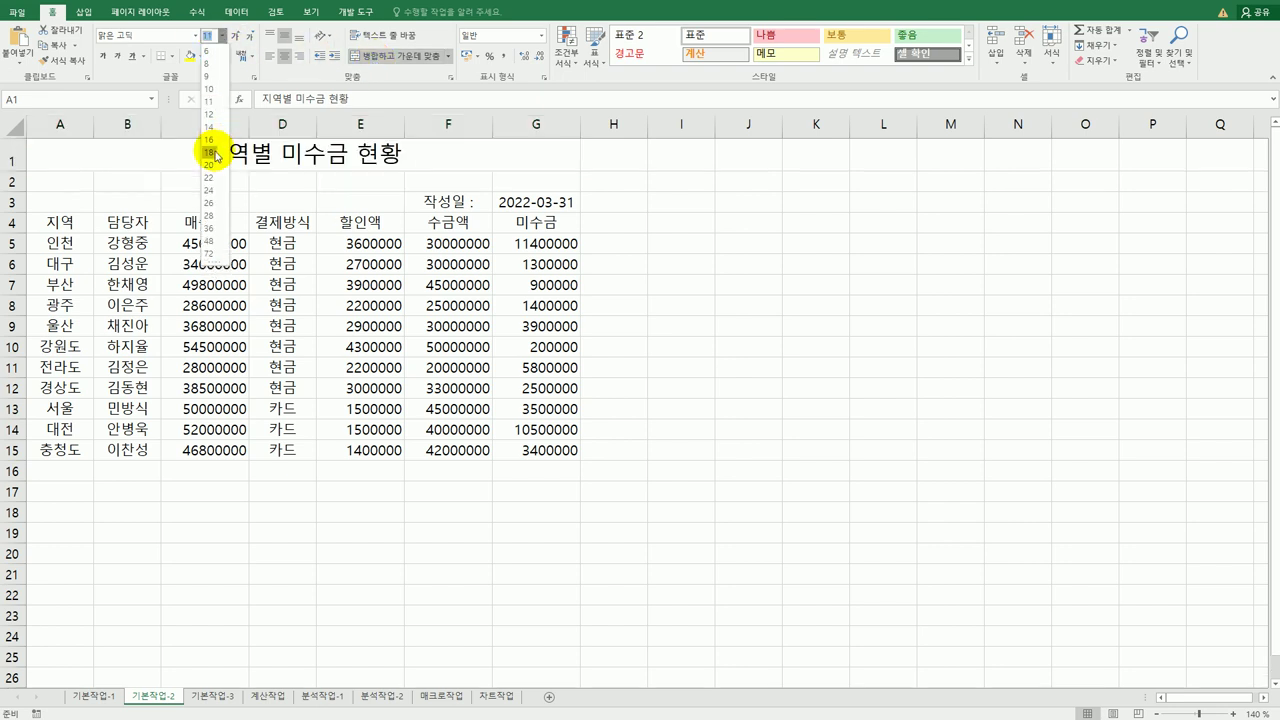
left_click(216, 156)
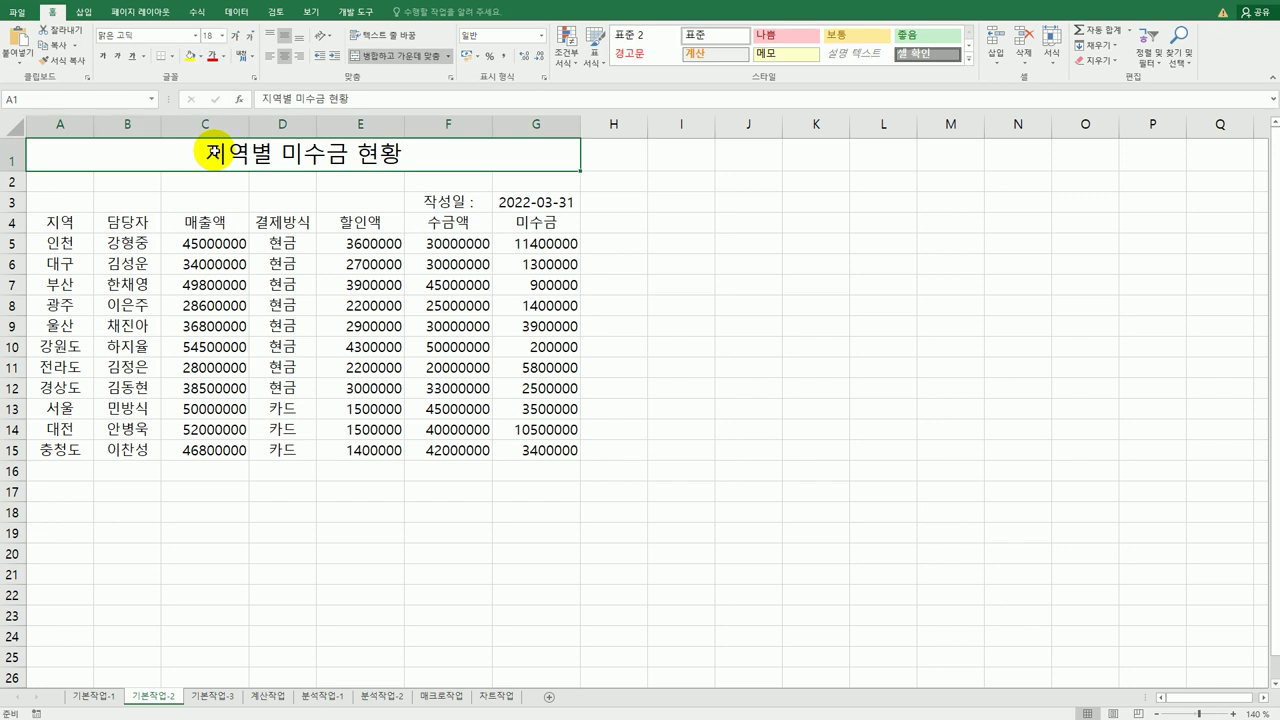
left_click(104, 57)
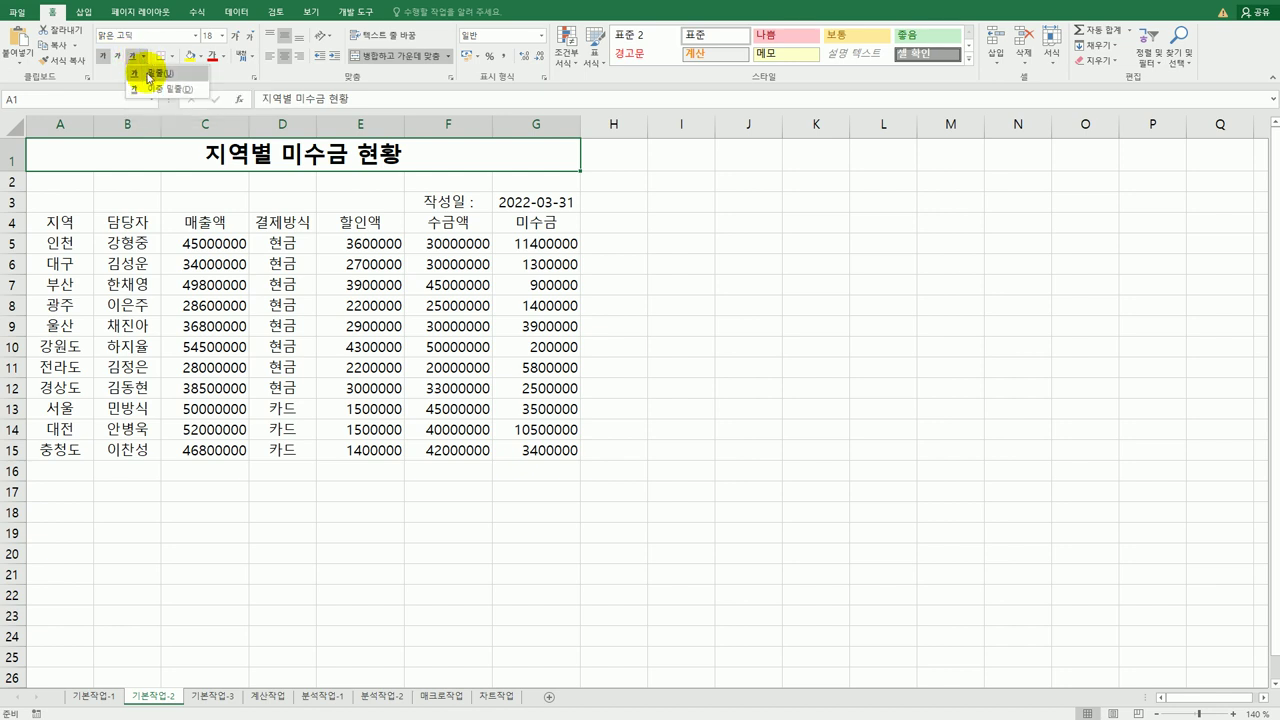
left_click(143, 57)
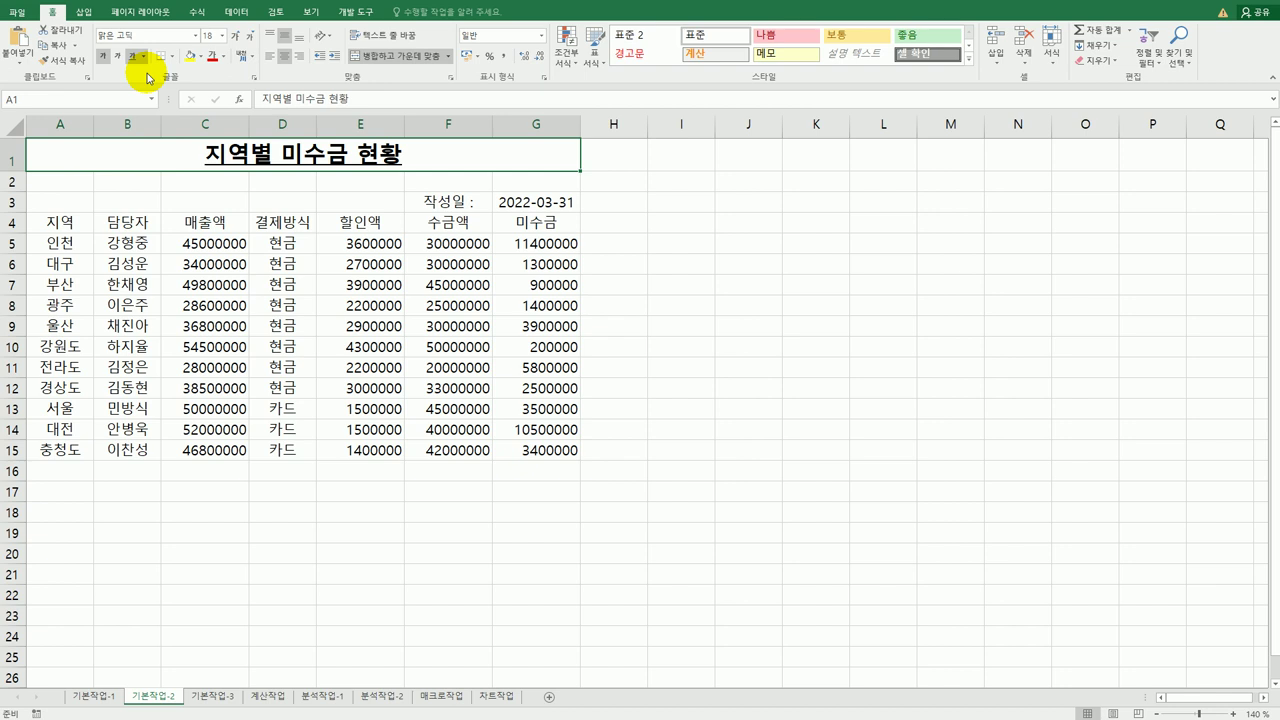
Fill the header cells A4:G4 with the standard orange color.
left_click_drag(40, 224, 536, 223)
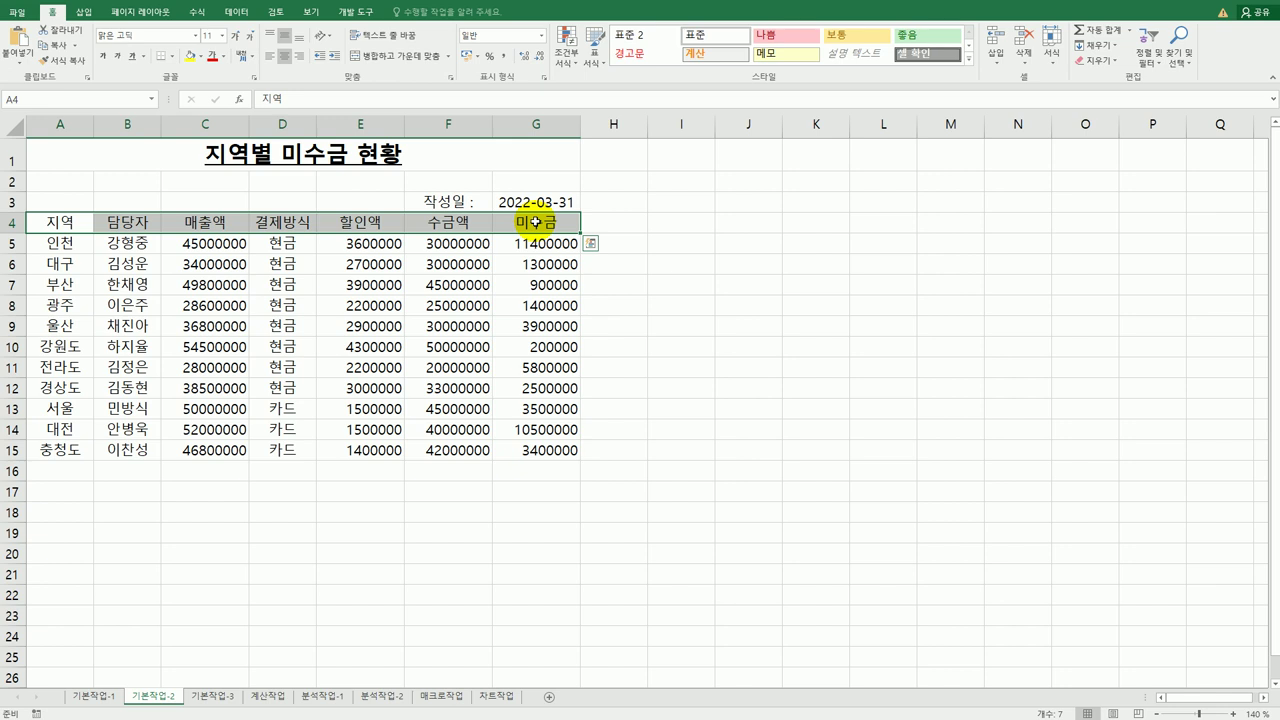
left_click(200, 57)
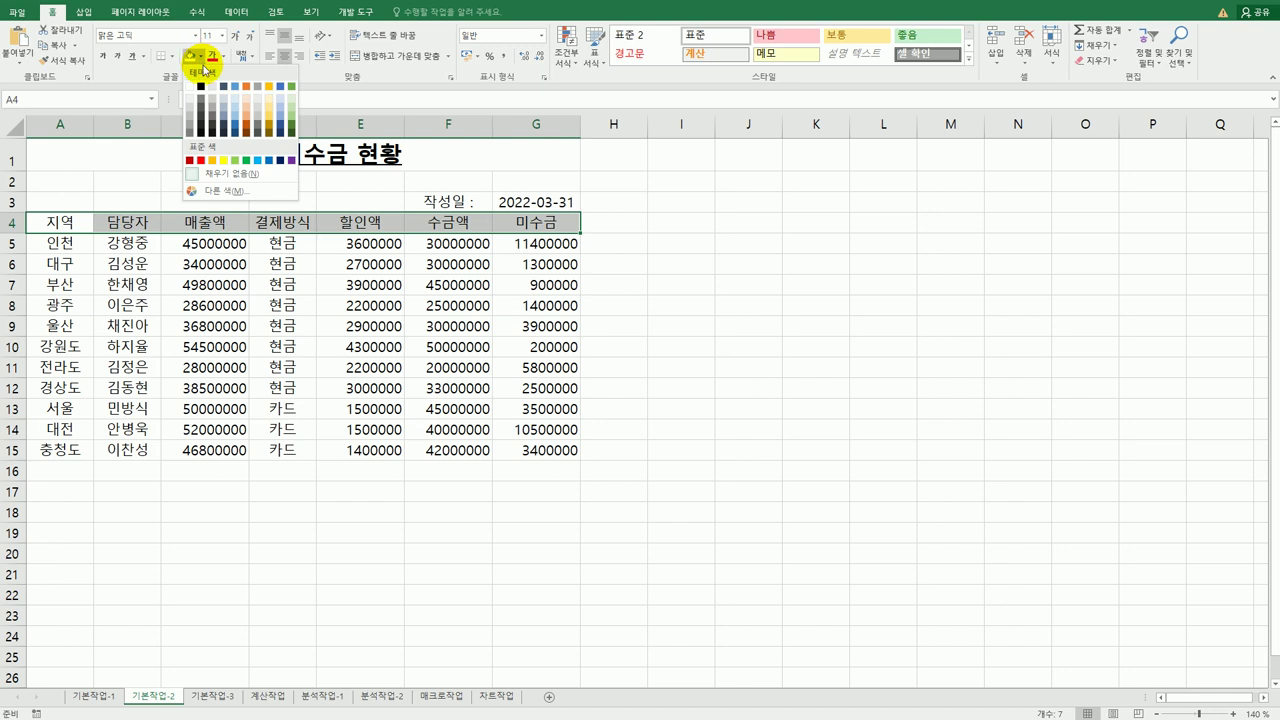
left_click(211, 161)
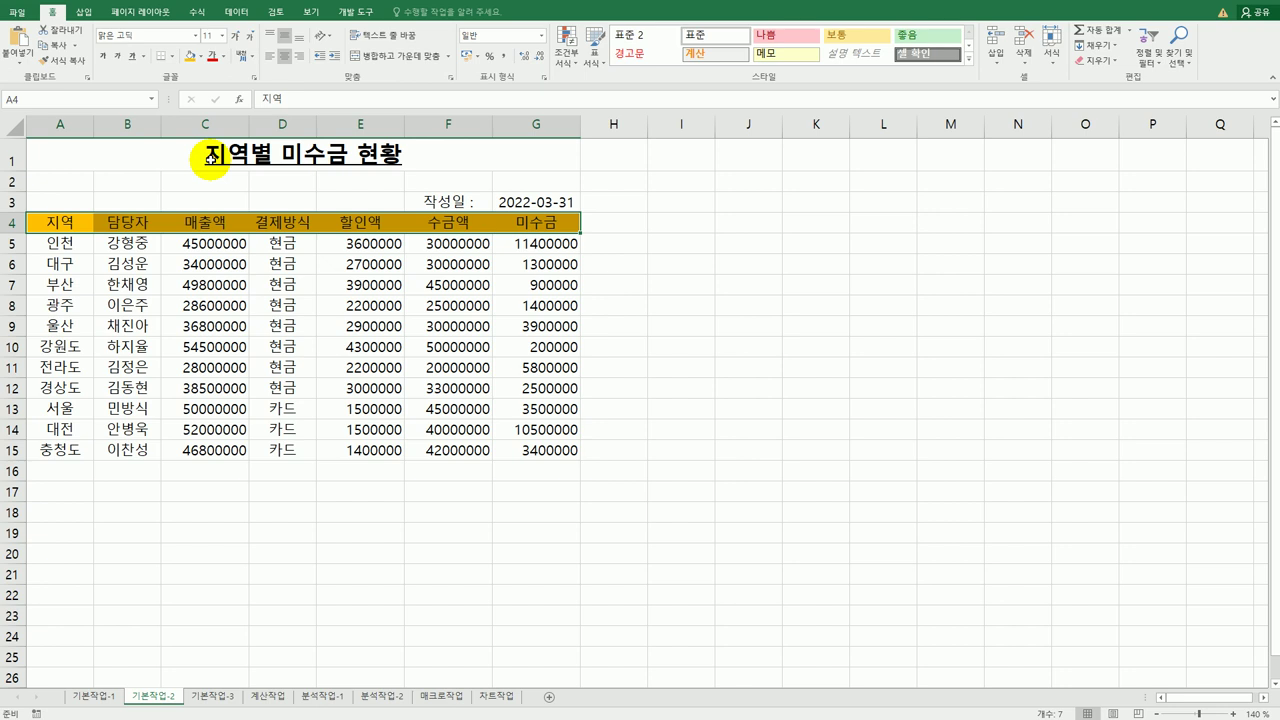
Set the horizontal text alignment of the header cells A4:G4 to 균등 분할 (들여쓰기).
right_click(226, 221)
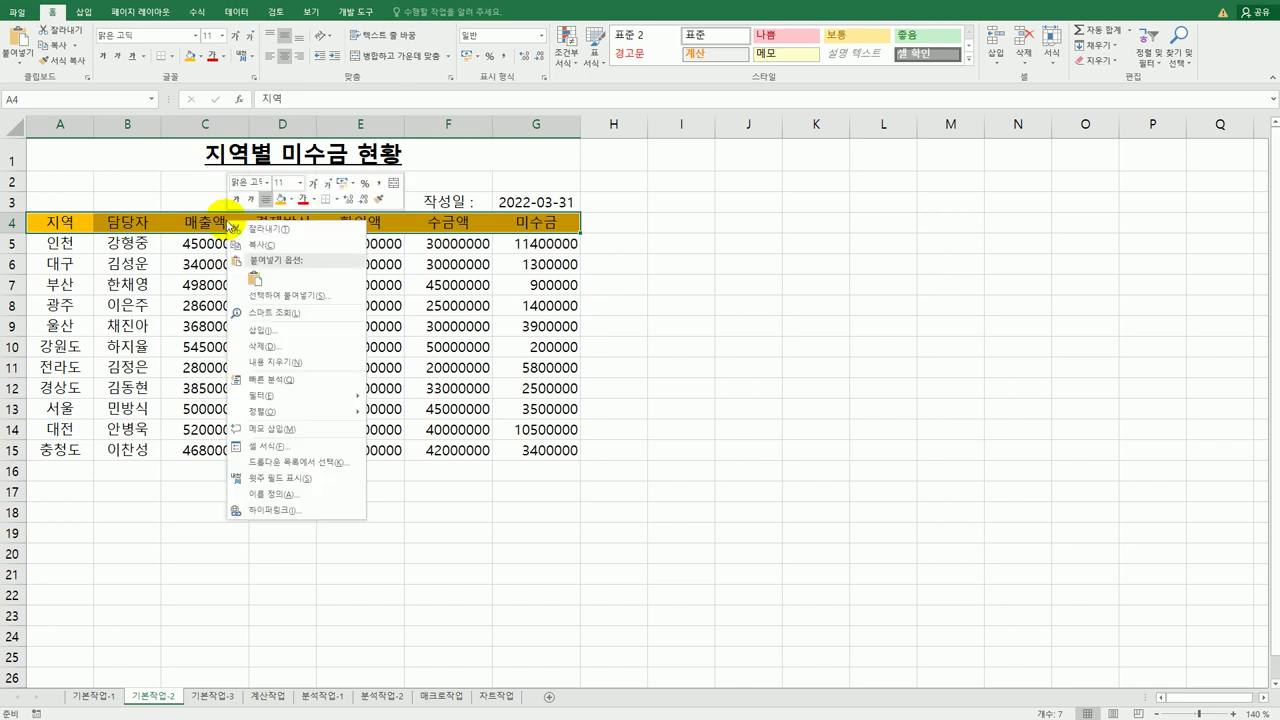
left_click(349, 449)
left_click_drag(368, 276, 826, 193)
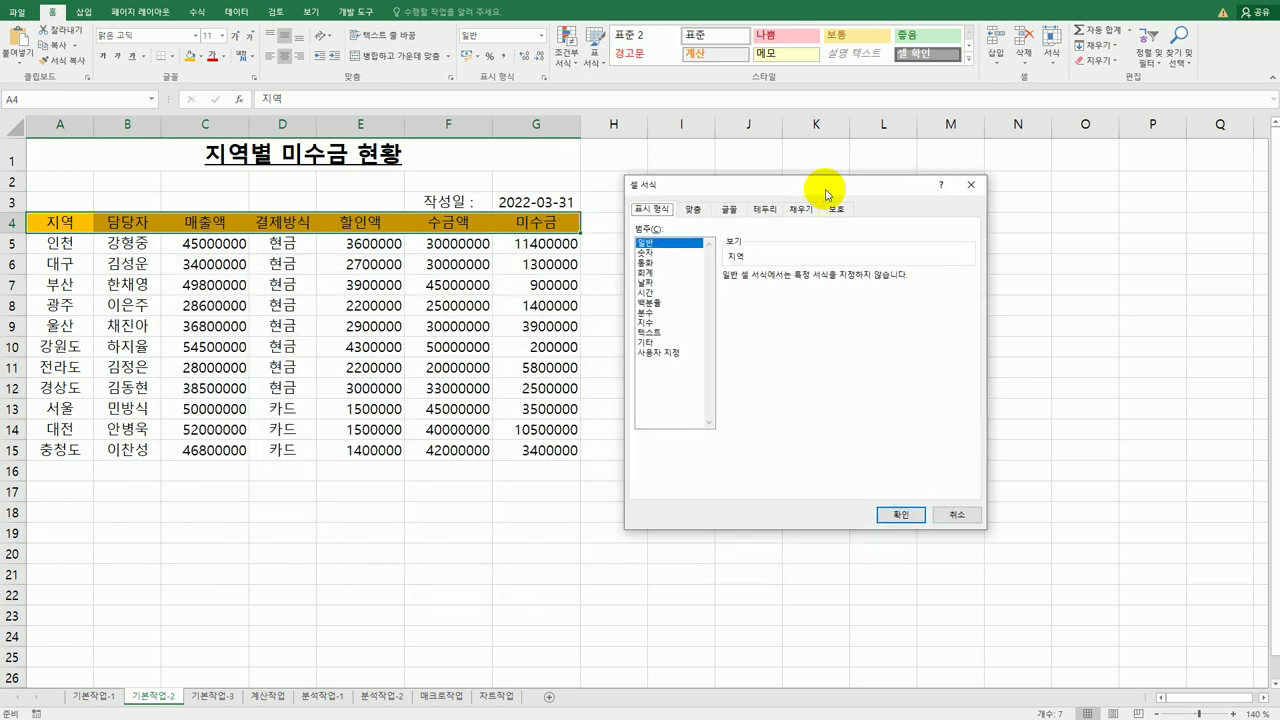
left_click(699, 212)
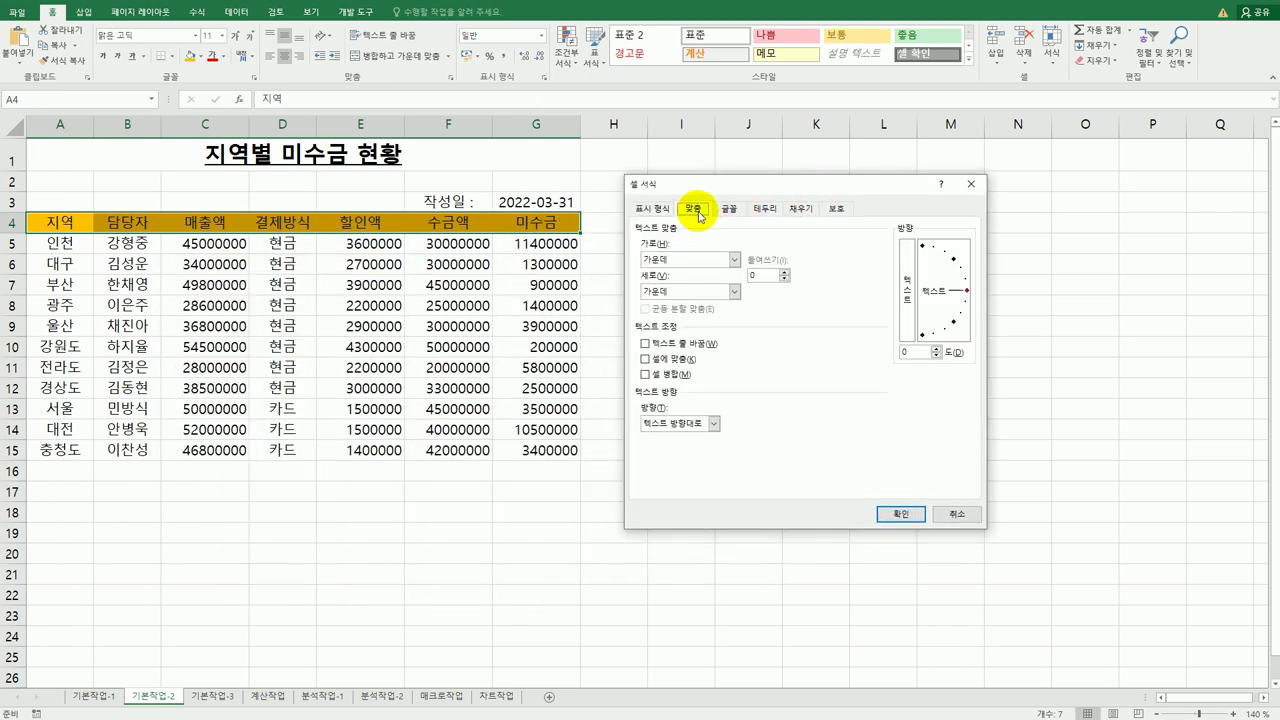
left_click(687, 262)
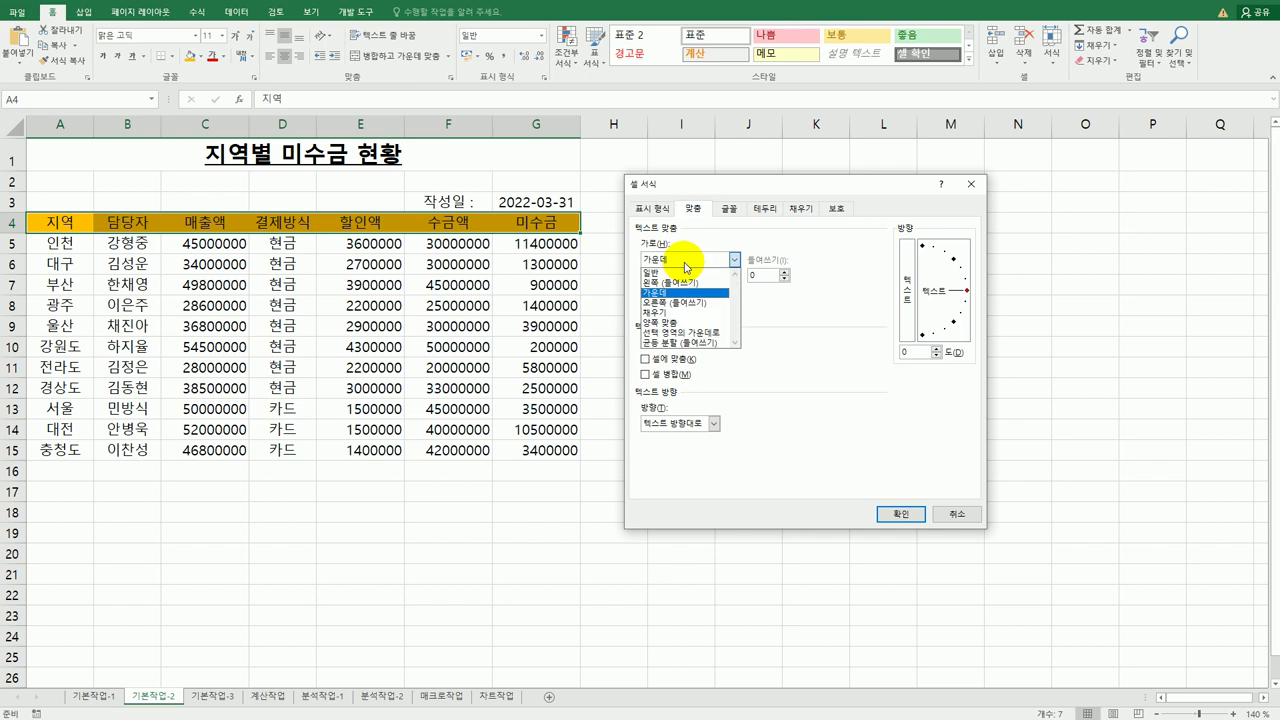
left_click(690, 343)
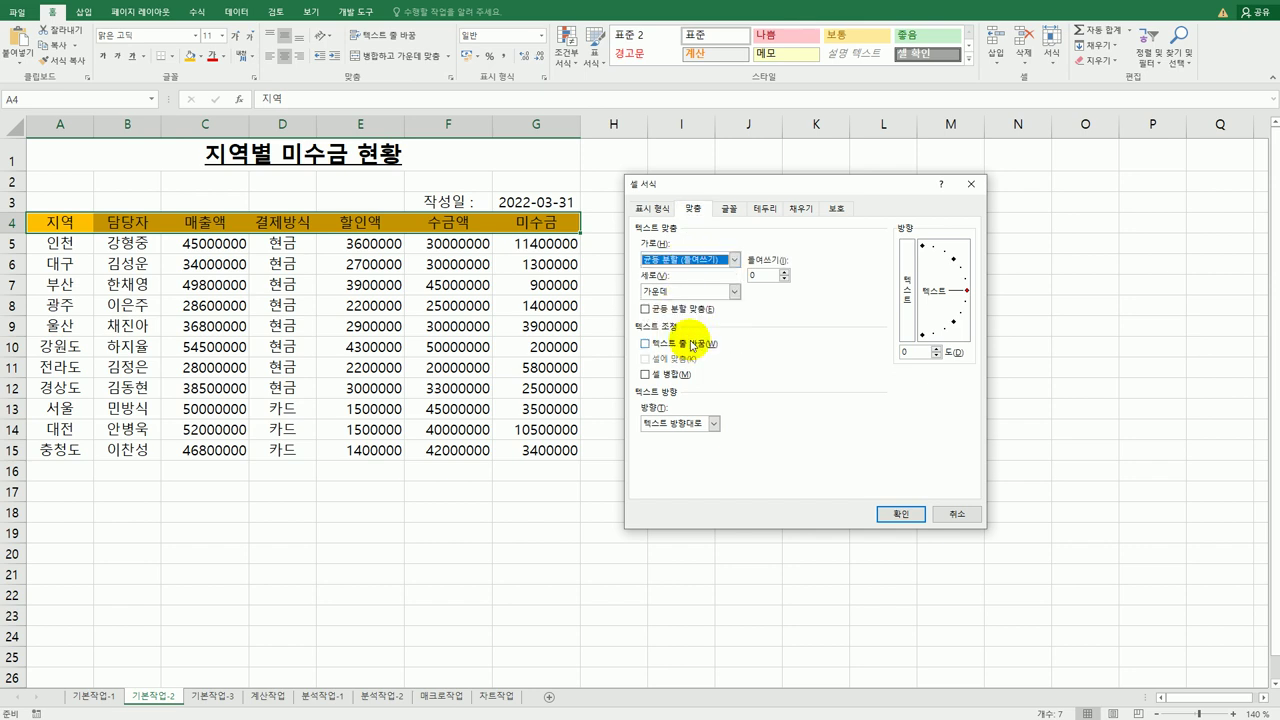
left_click(899, 514)
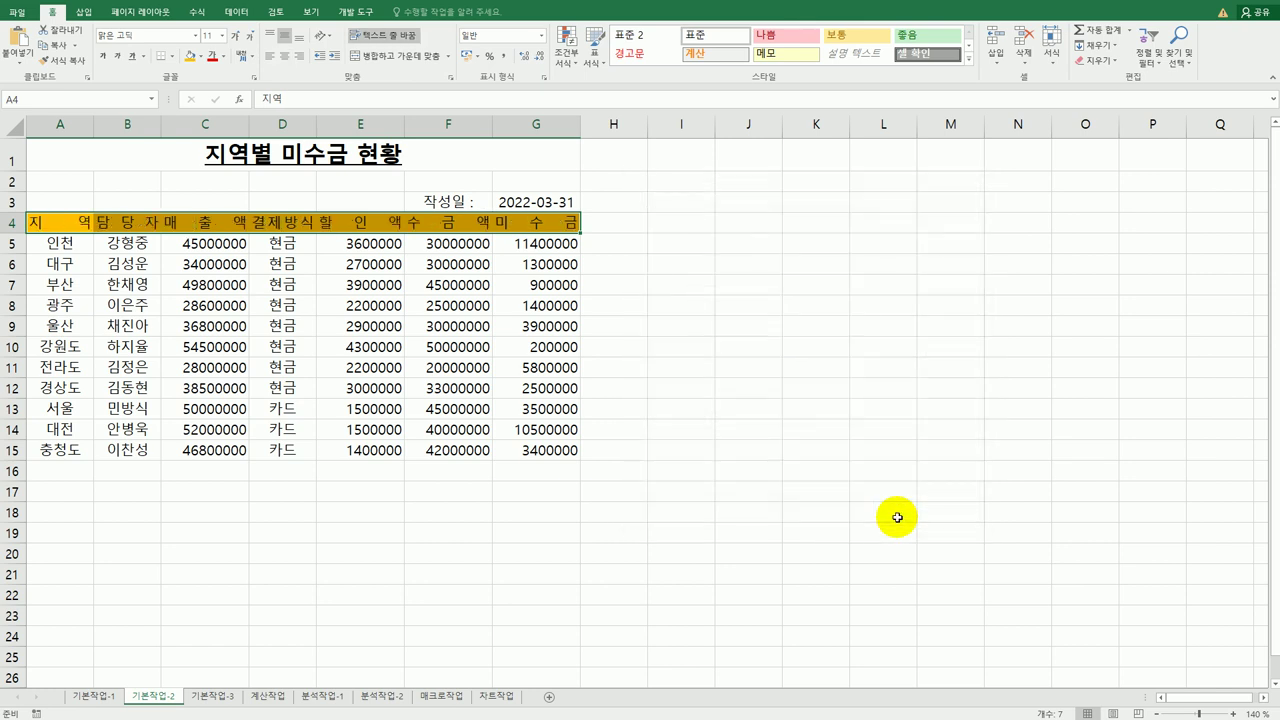
Apply the accounting number format with the ₩ symbol to the amounts in C5:C15 and E5:G15.
left_click(230, 250)
left_click_drag(230, 278, 230, 452)
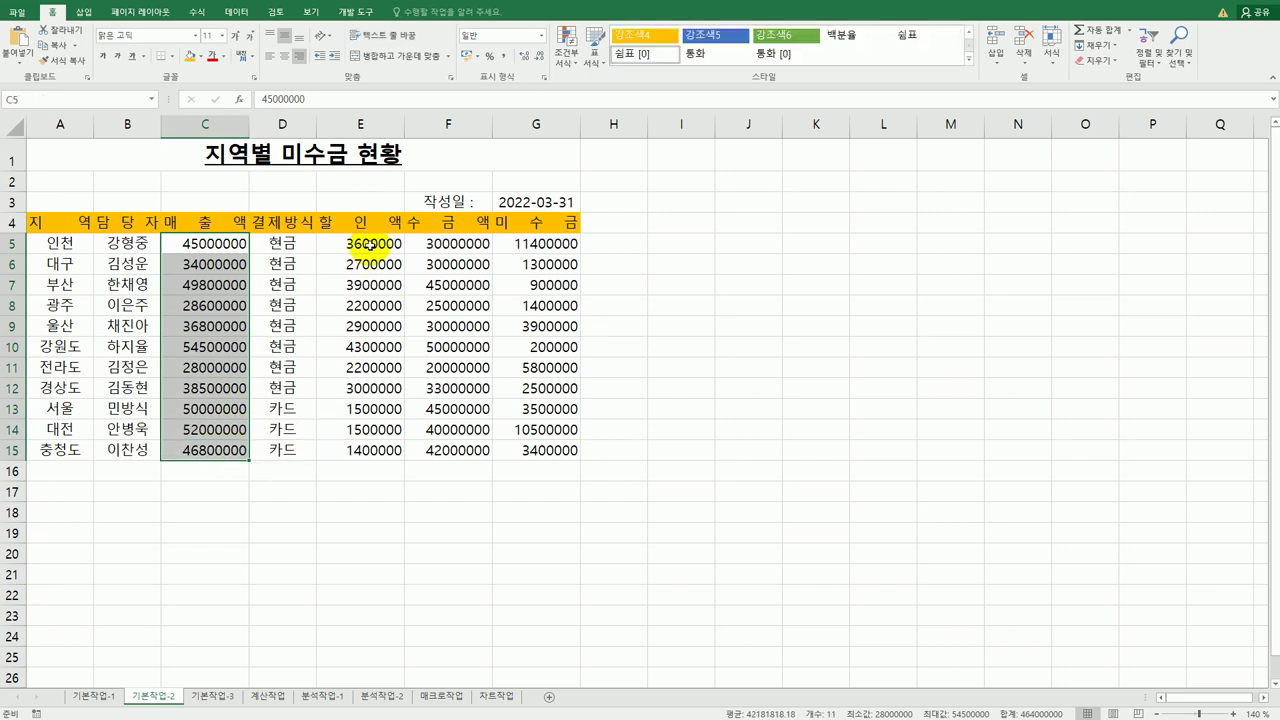
left_click_drag(372, 244, 538, 452)
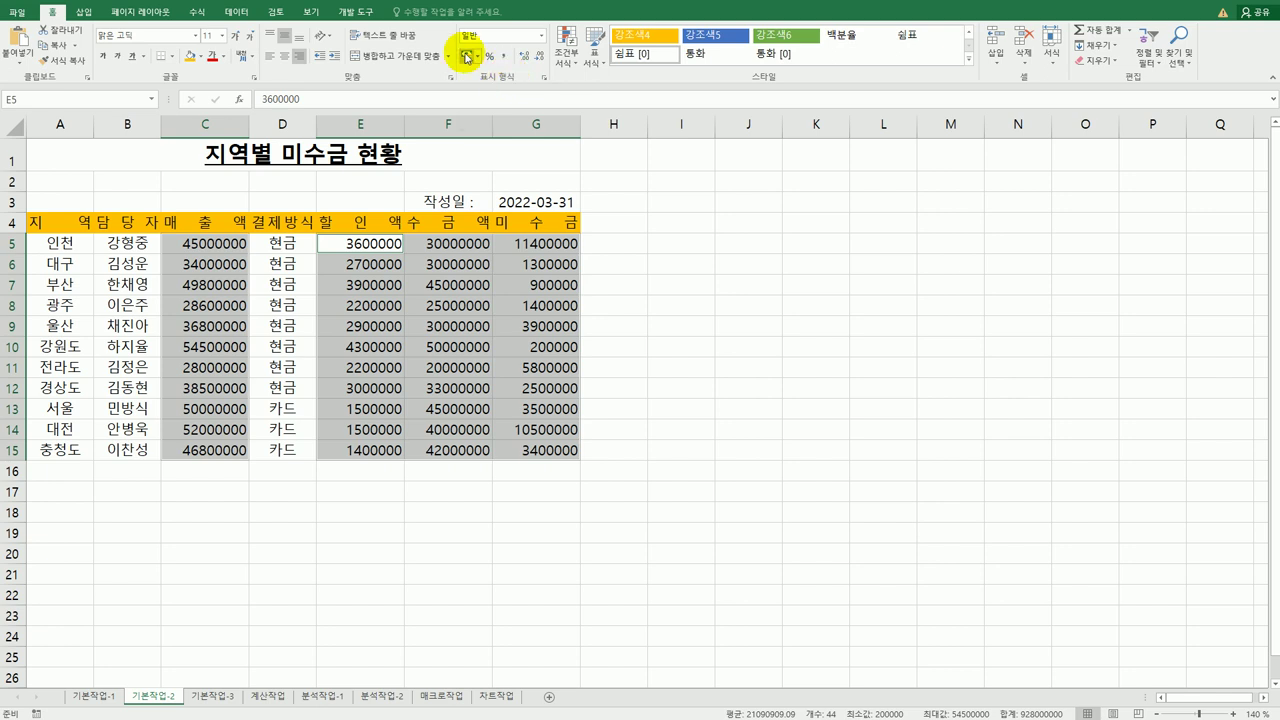
left_click(466, 57)
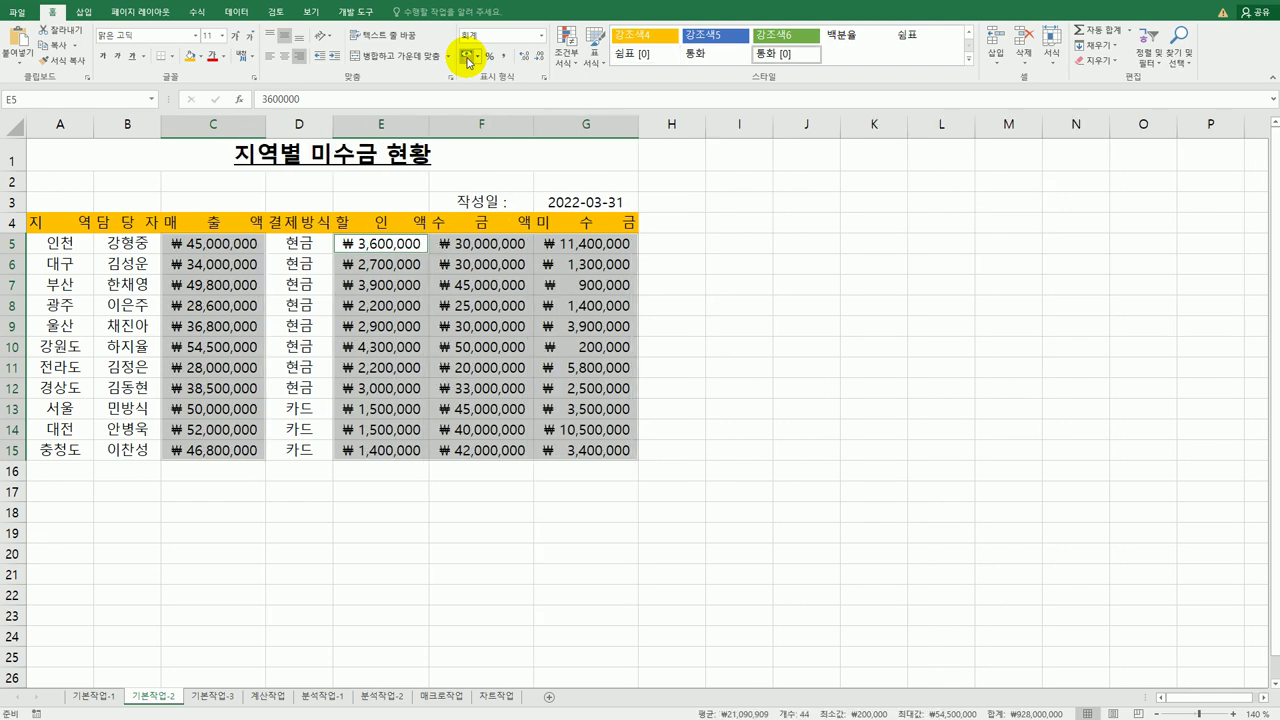
key("ctrl+1")
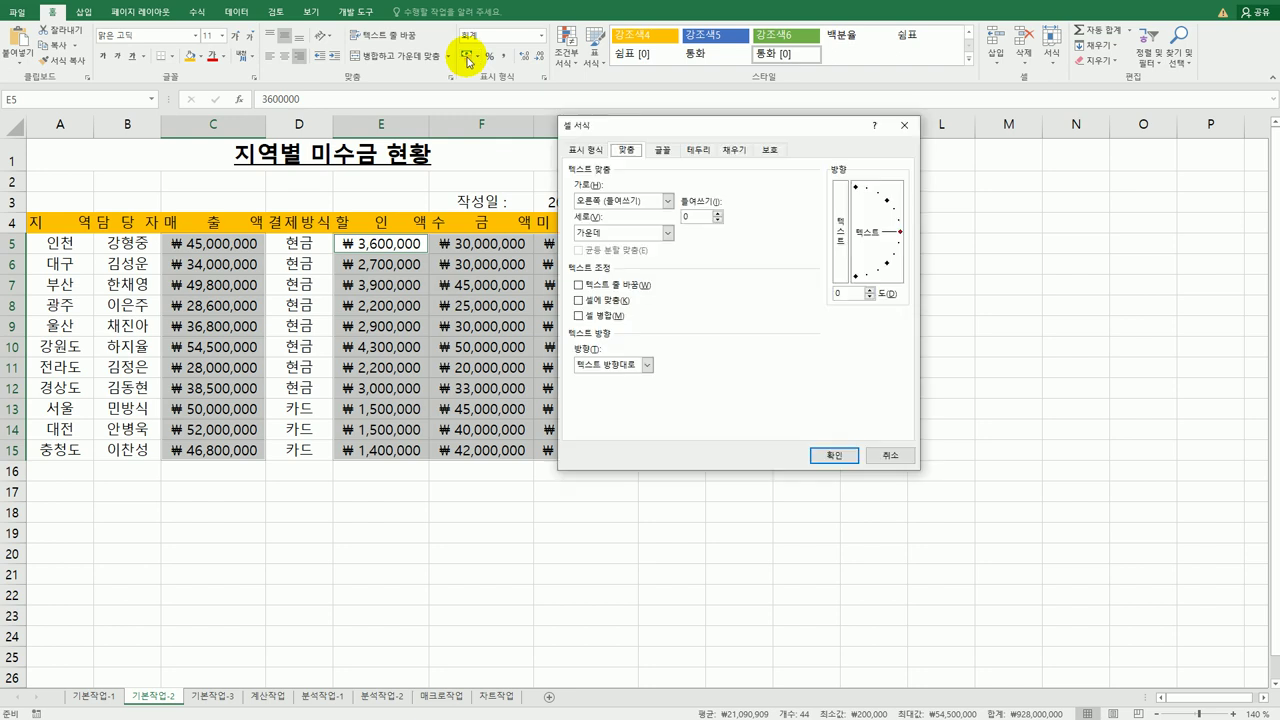
left_click(910, 127)
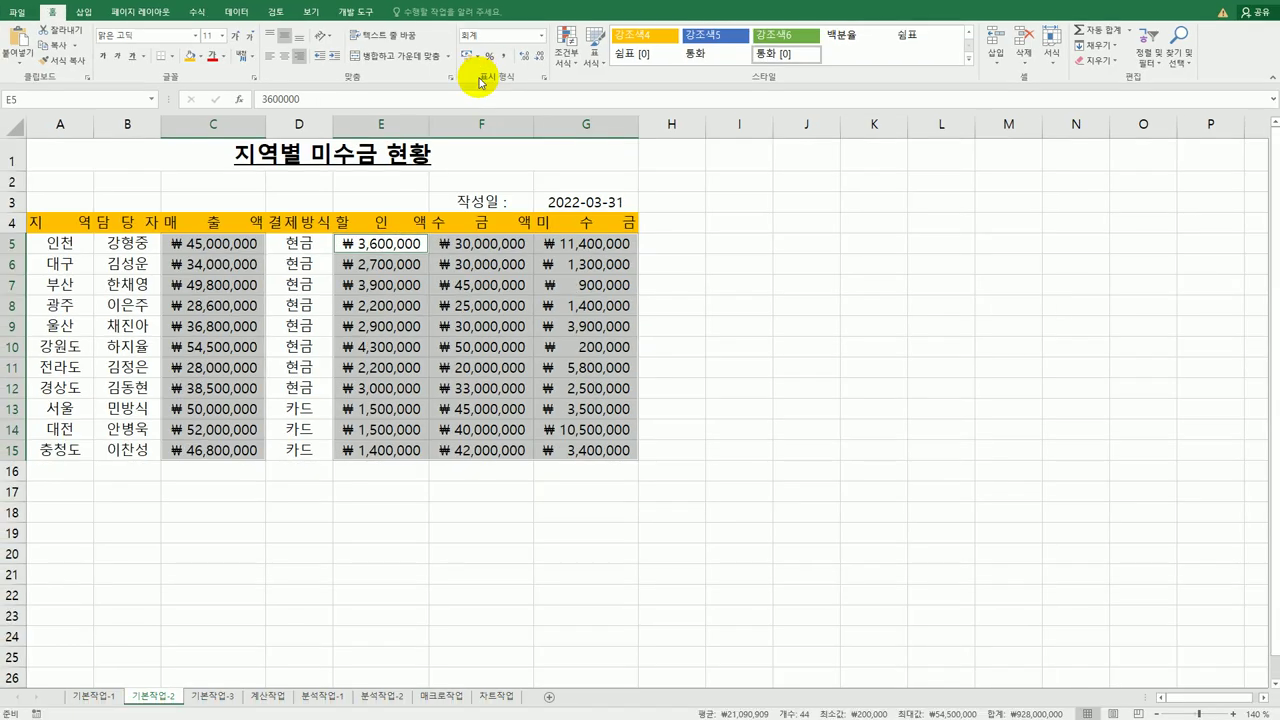
Give the date in cell G3 the custom number format yy/mm/dd.
left_click(601, 199)
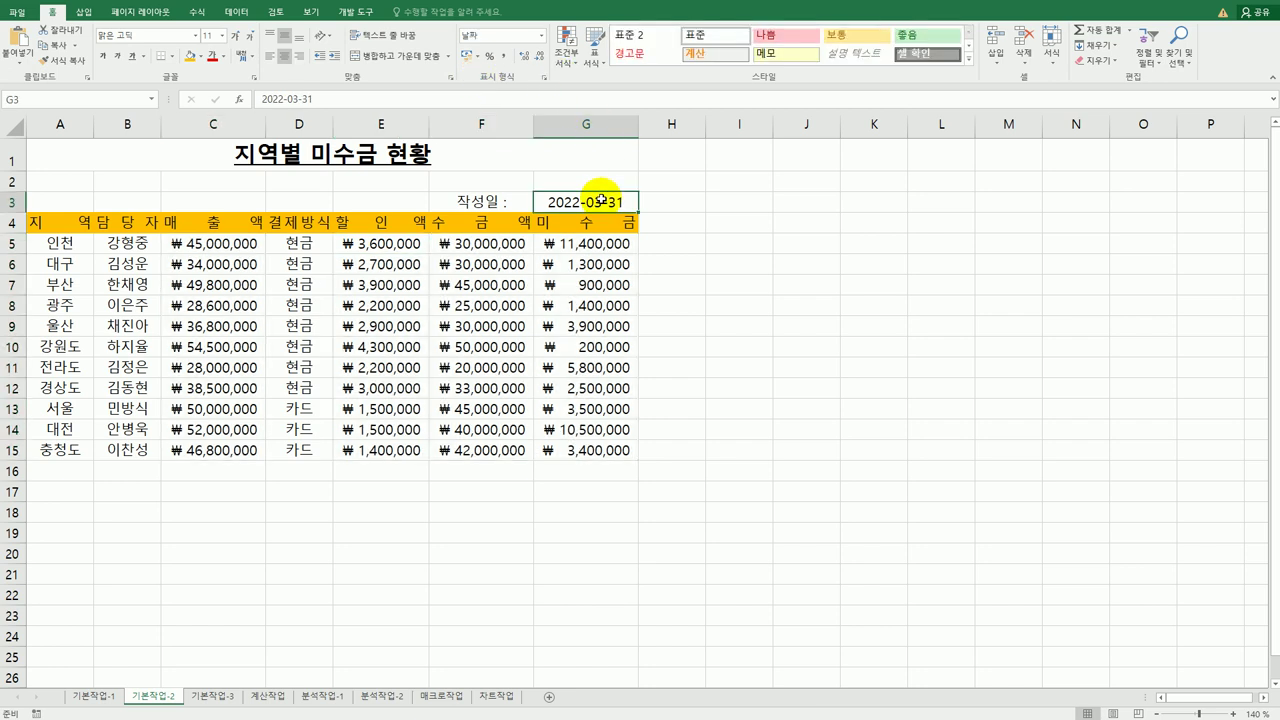
right_click(601, 199)
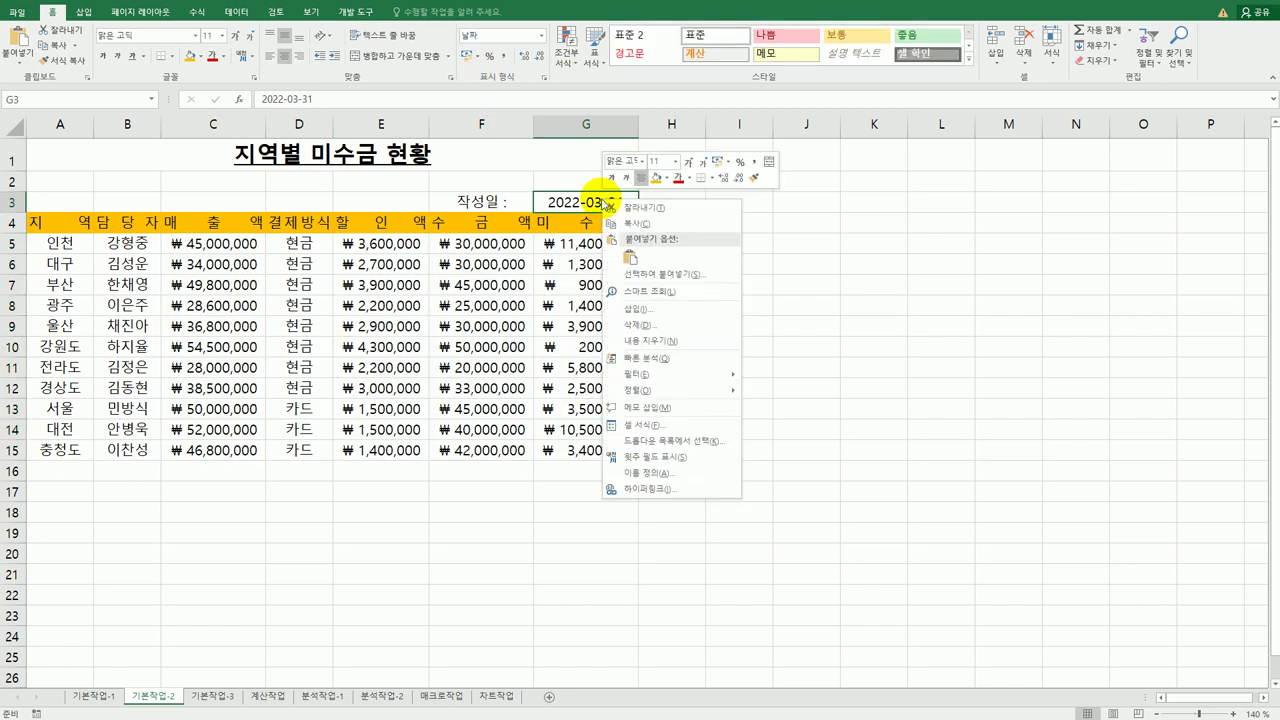
left_click(648, 424)
left_click_drag(636, 254, 819, 190)
left_click(690, 208)
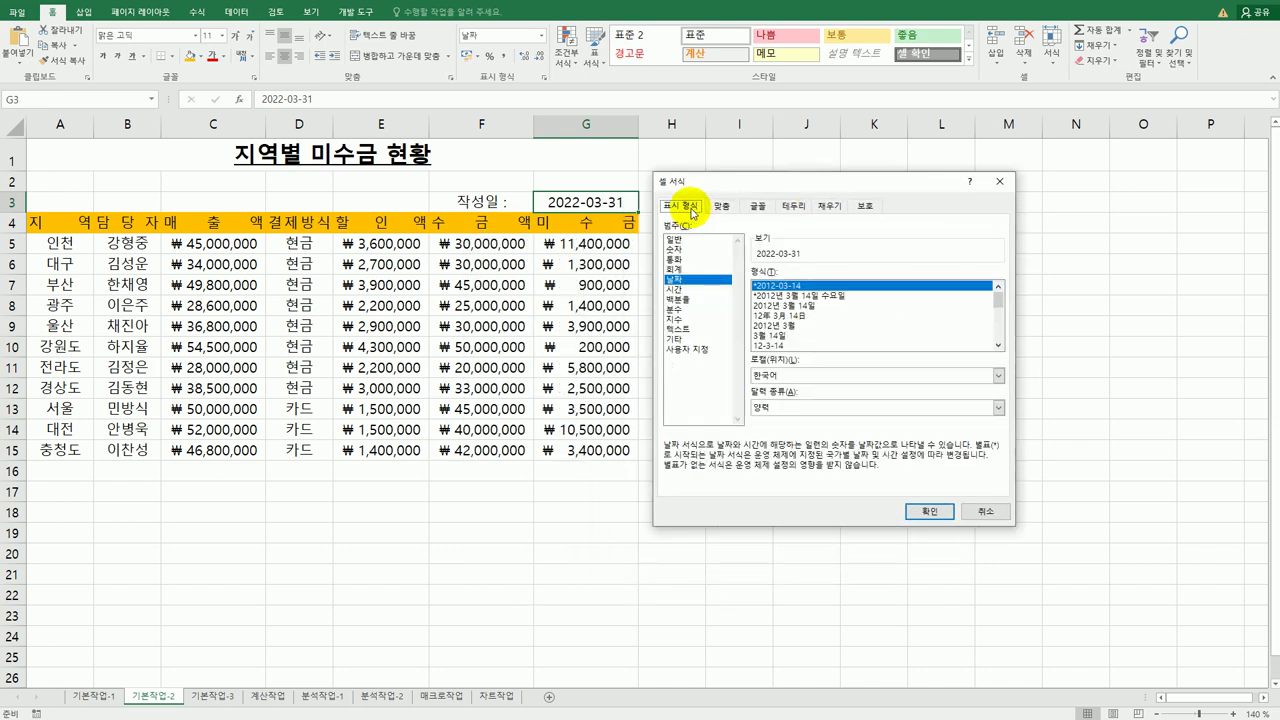
left_click(696, 349)
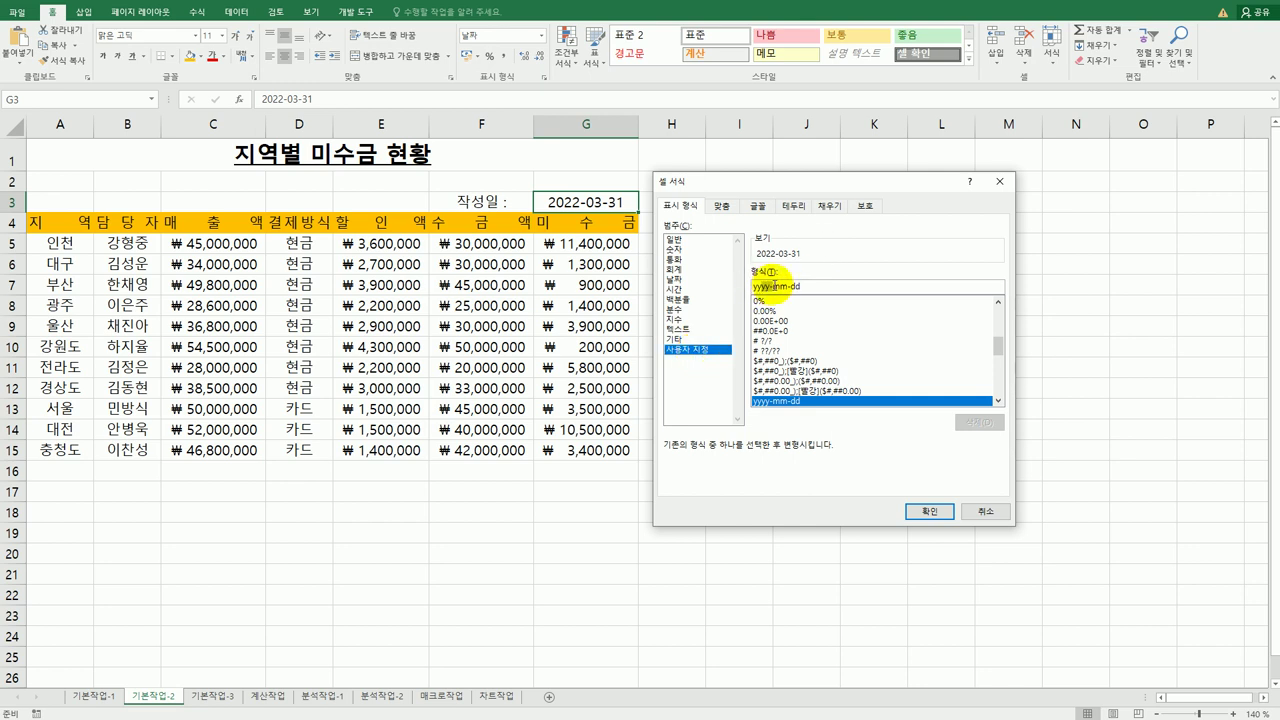
double_click(775, 286)
type("yy/mm/dd")
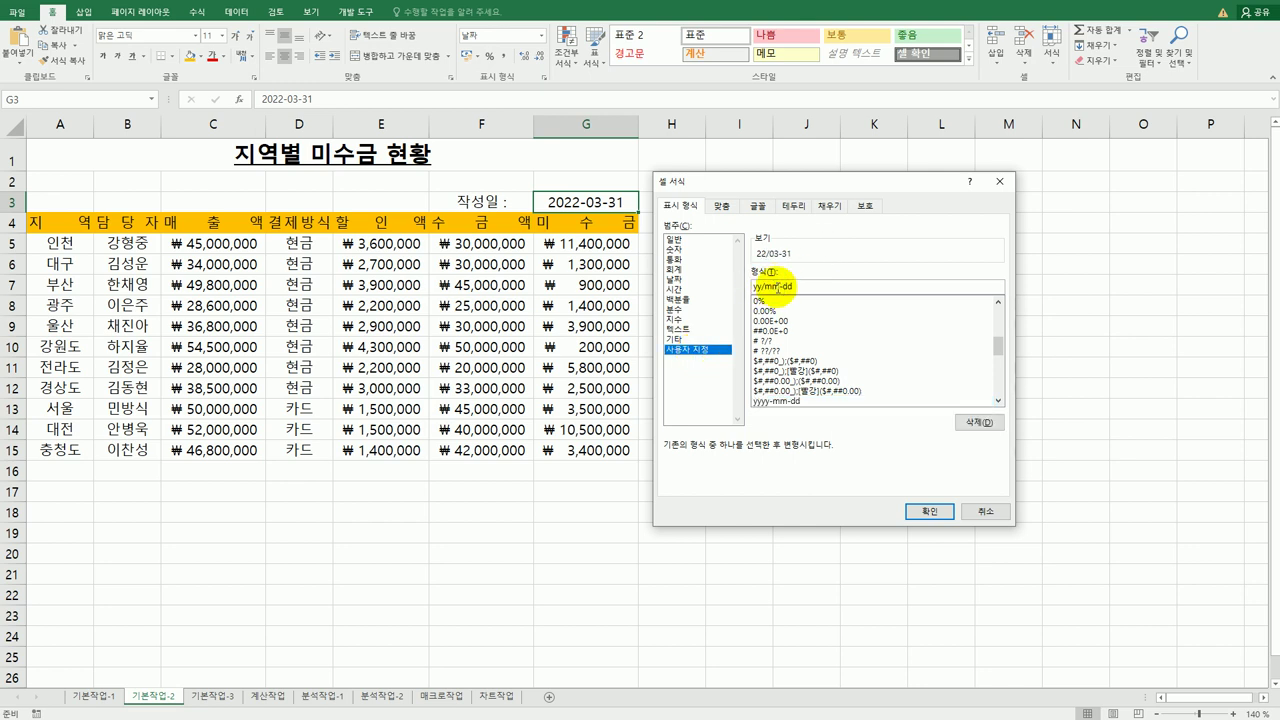
left_click(912, 510)
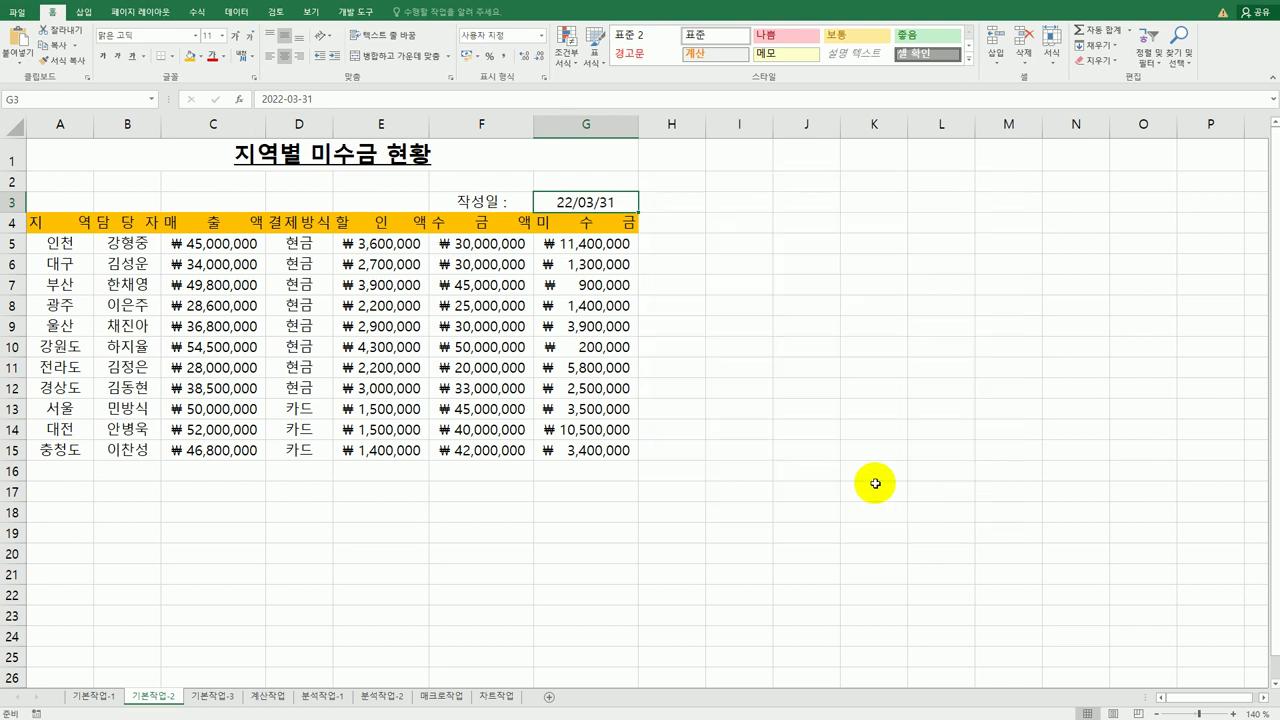
left_click(875, 485)
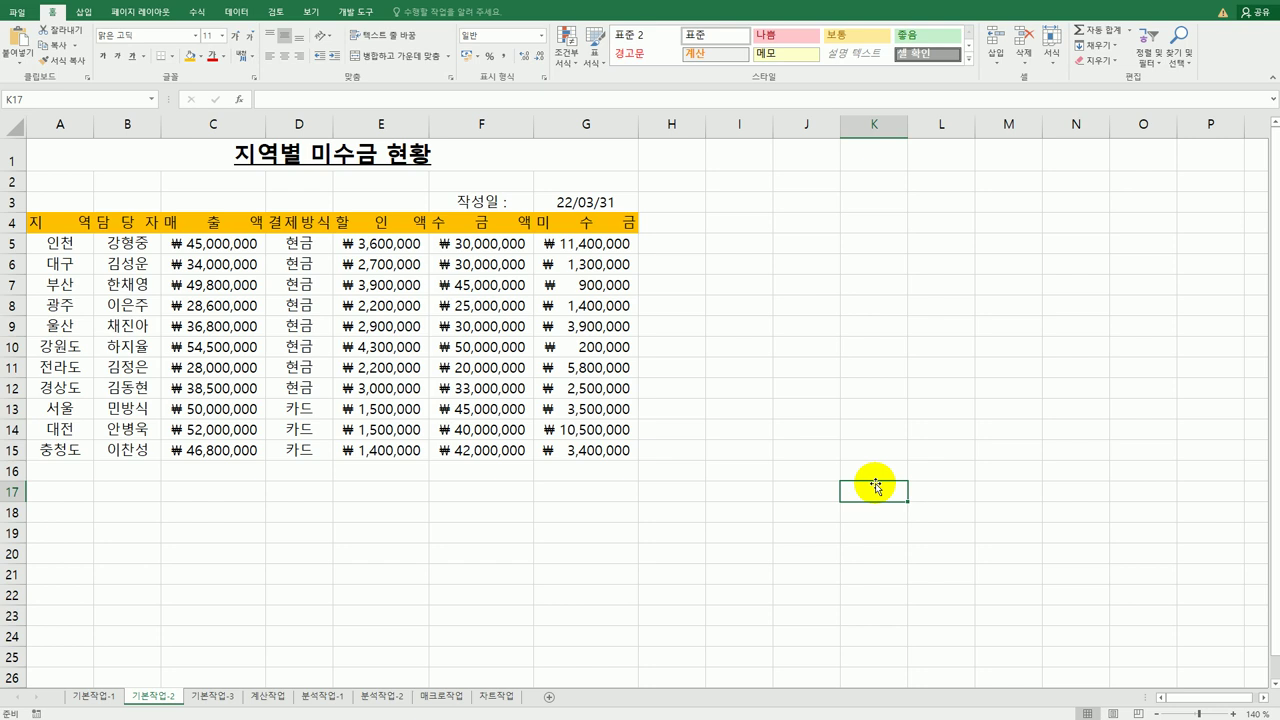
Apply all borders and a thick outside border to the table range A4:G15.
left_click_drag(62, 222, 574, 450)
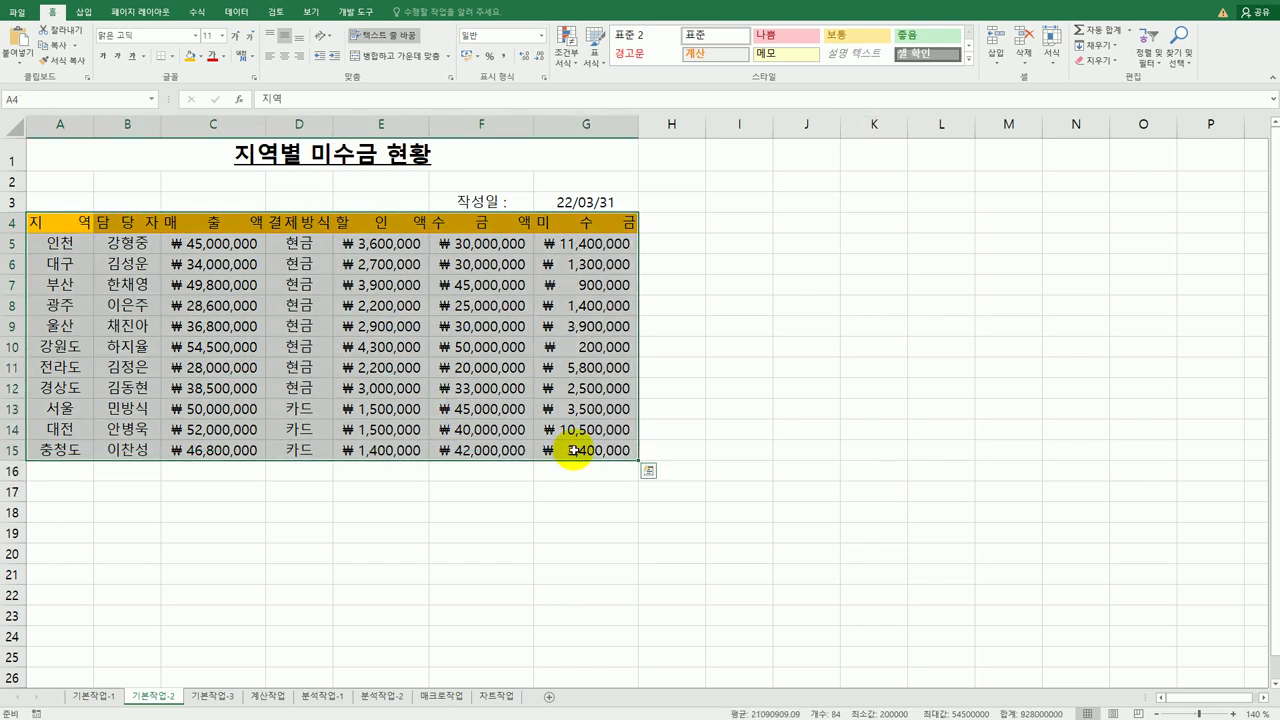
left_click(174, 57)
left_click(187, 164)
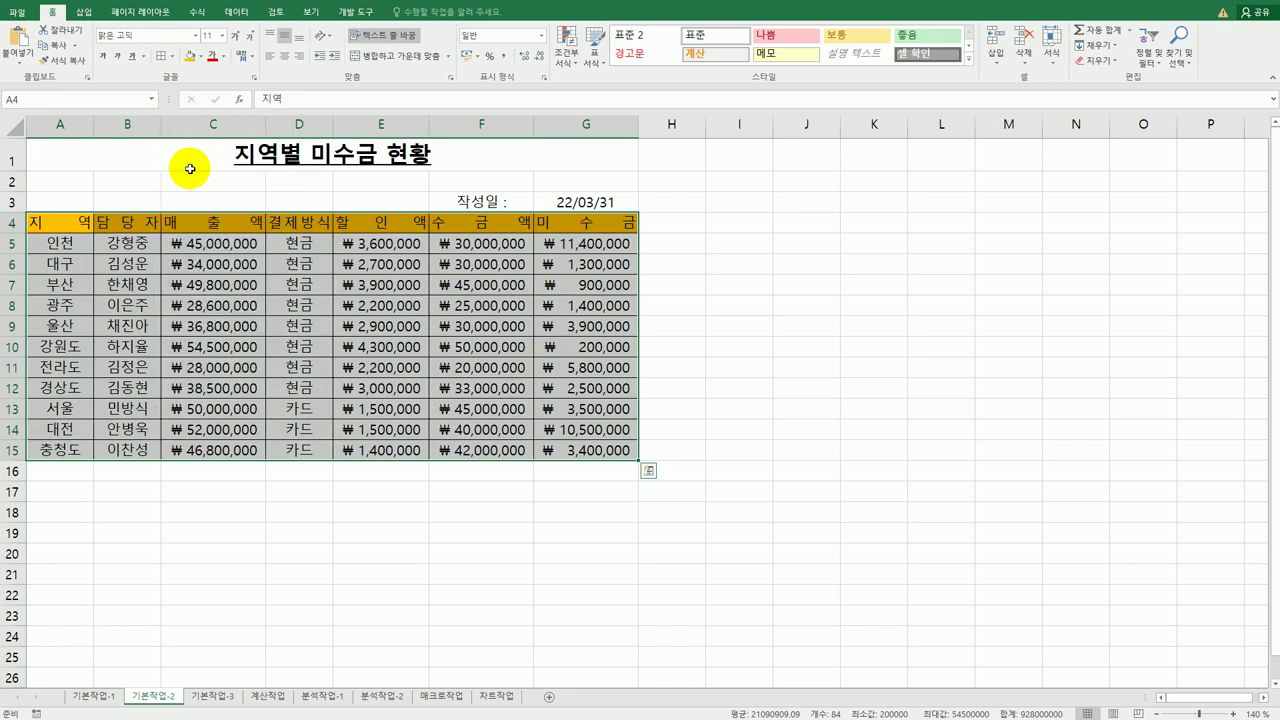
left_click(174, 57)
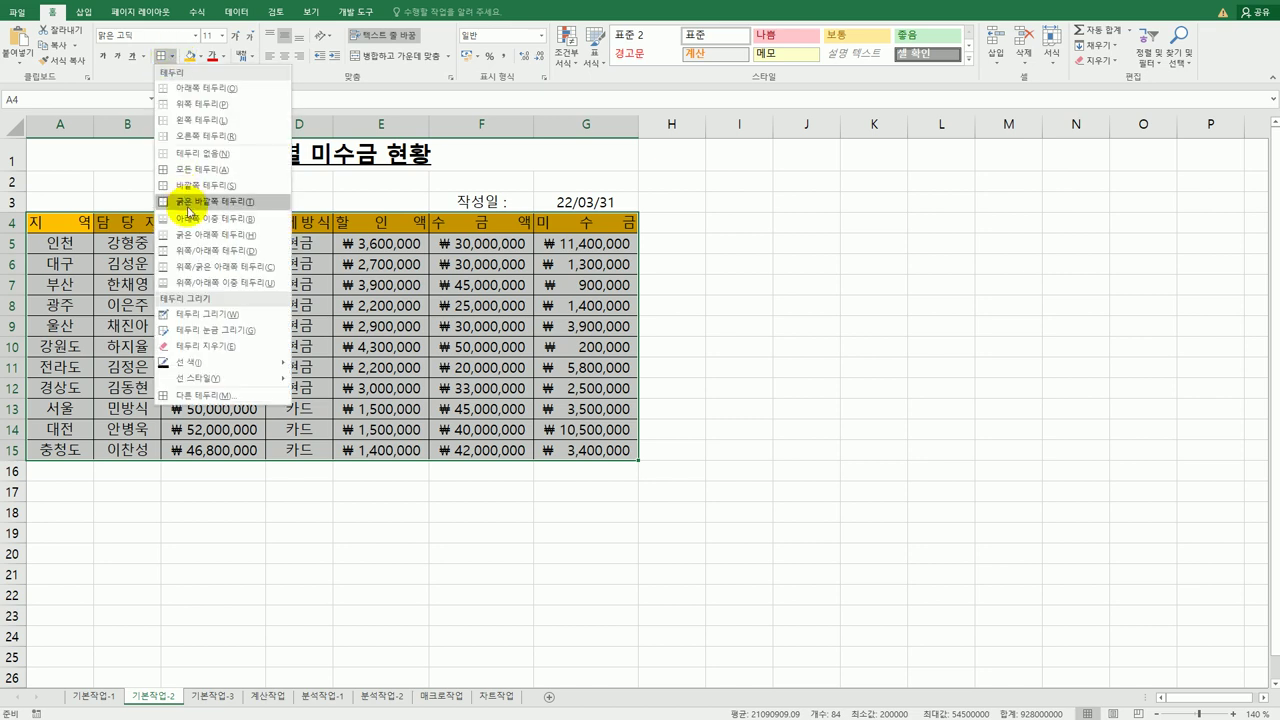
left_click(187, 203)
left_click(816, 467)
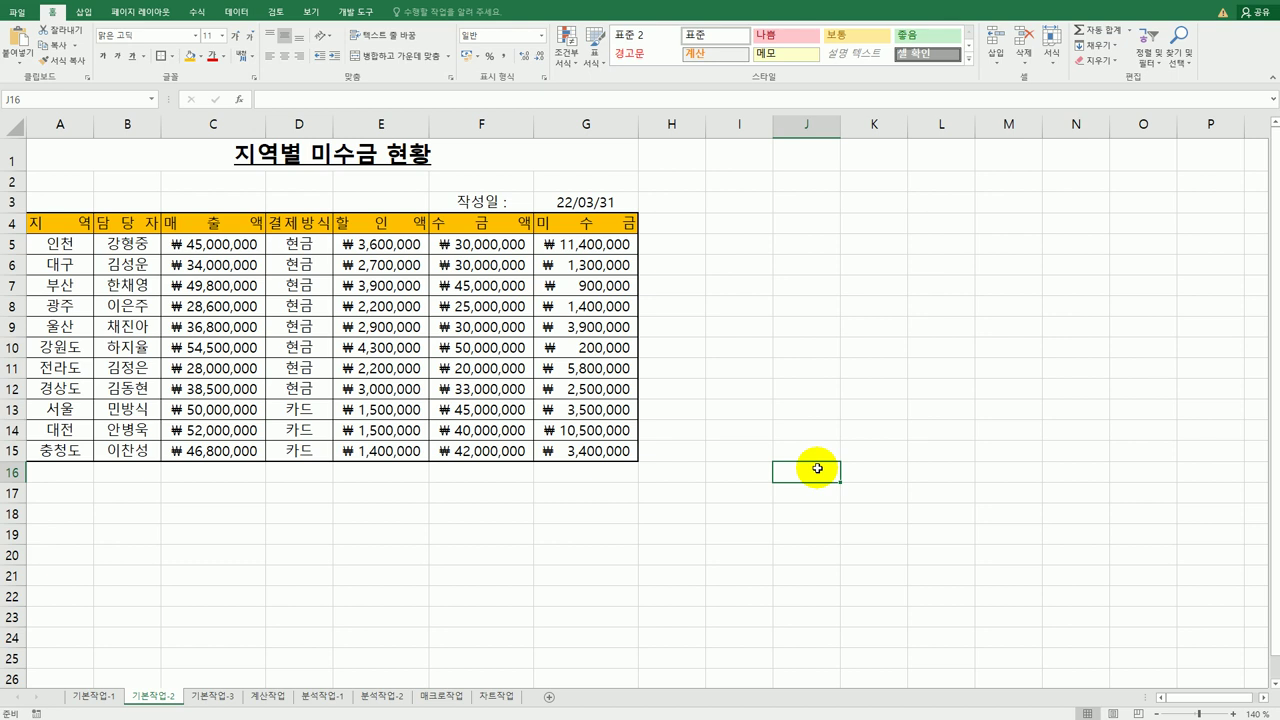
On the 기본작업-3 sheet, start a new formula-based conditional formatting rule for the loan records in A4:F20.
left_click(222, 695)
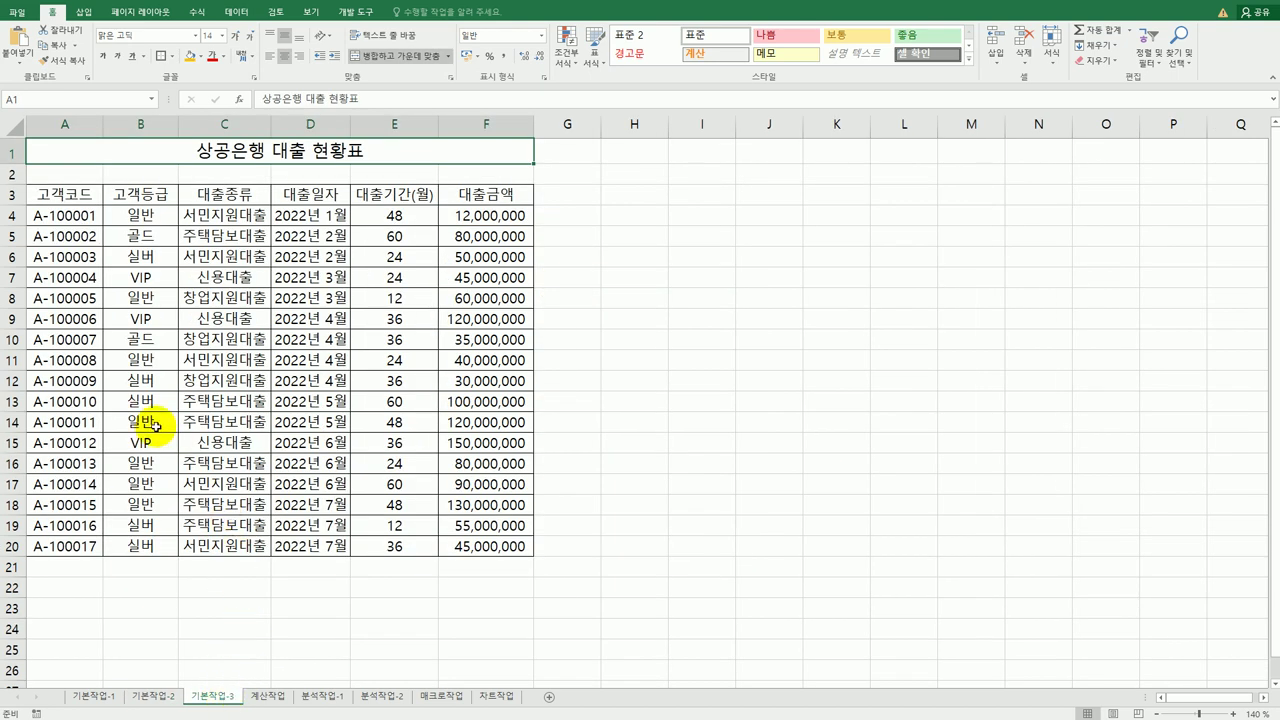
left_click_drag(72, 195, 481, 194)
left_click_drag(63, 212, 454, 546)
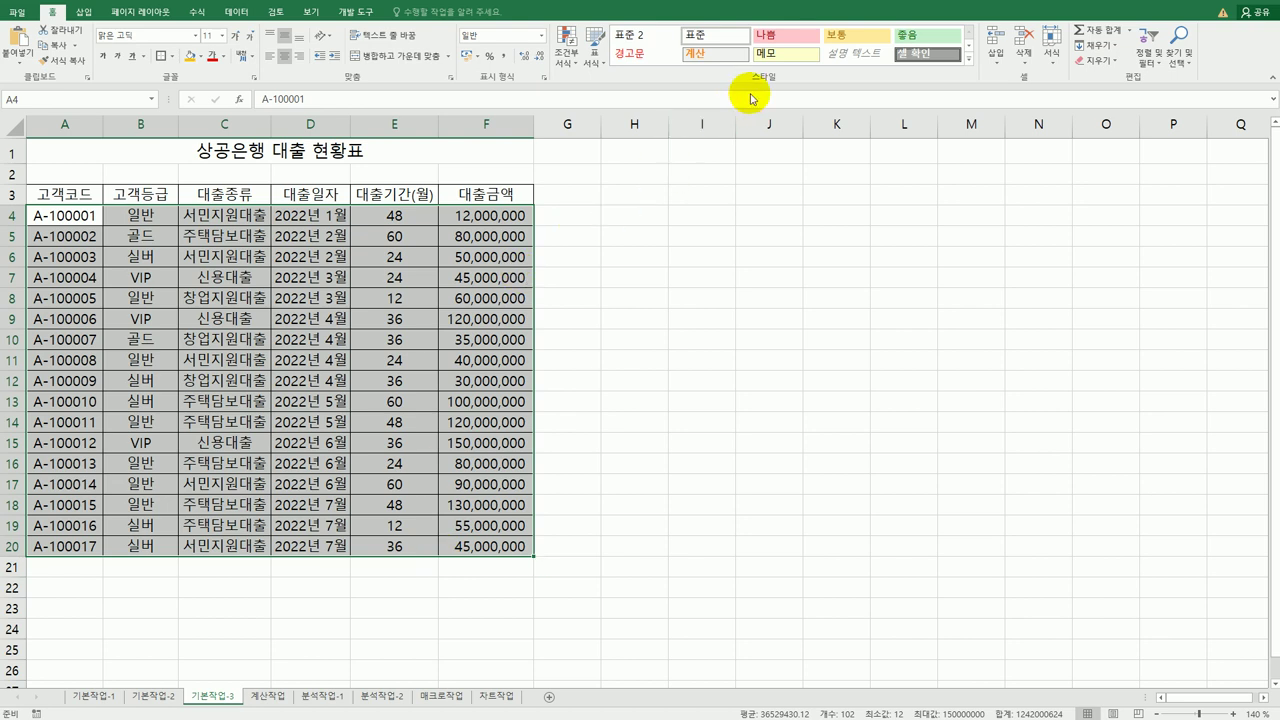
left_click(574, 64)
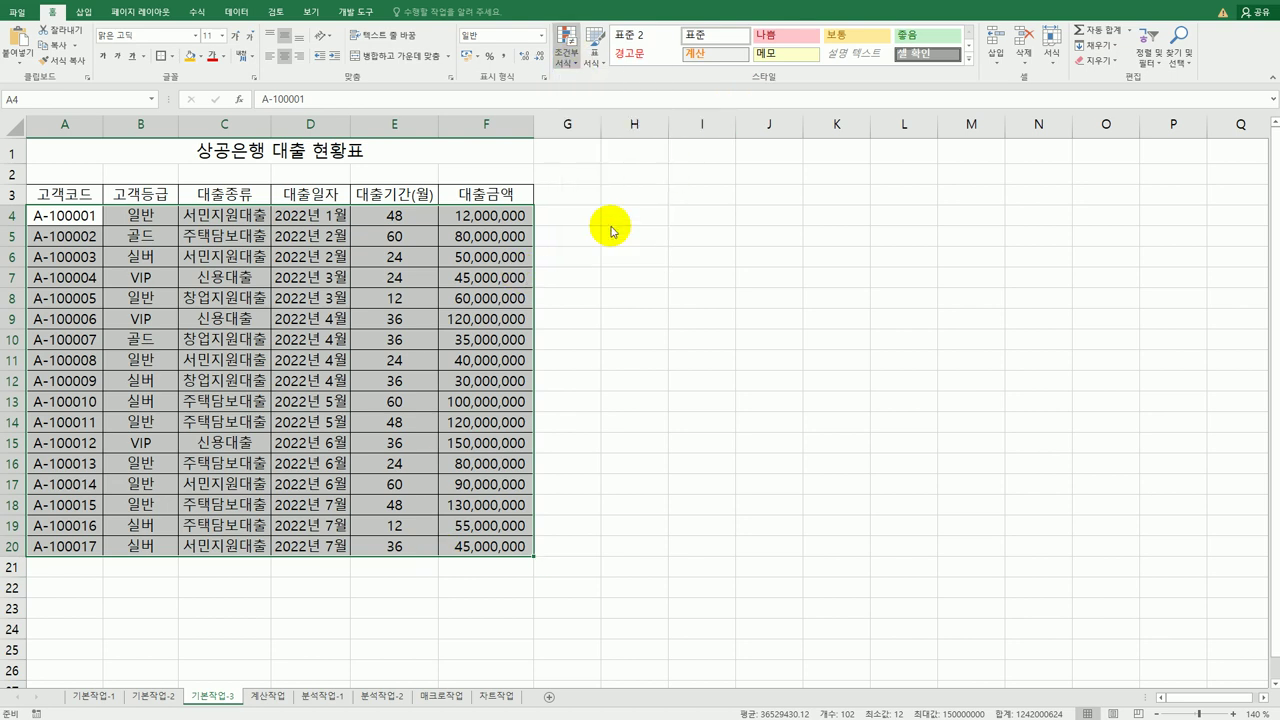
left_click(598, 227)
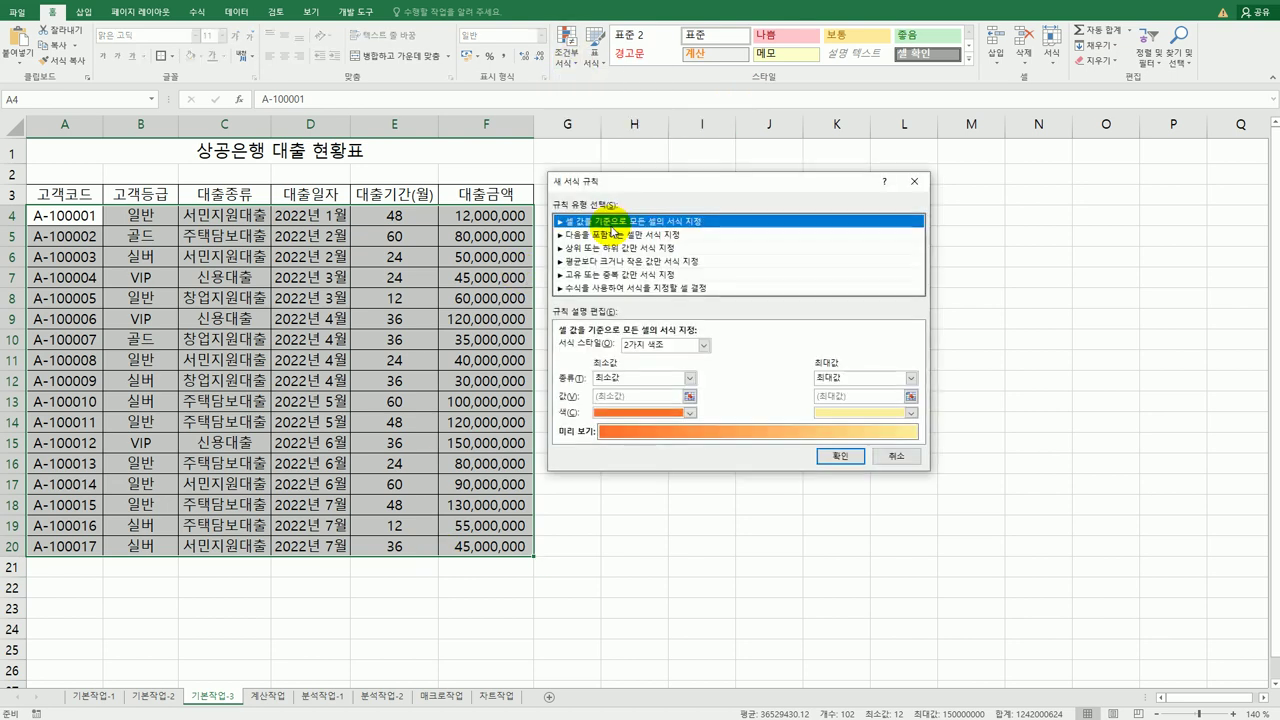
left_click(640, 287)
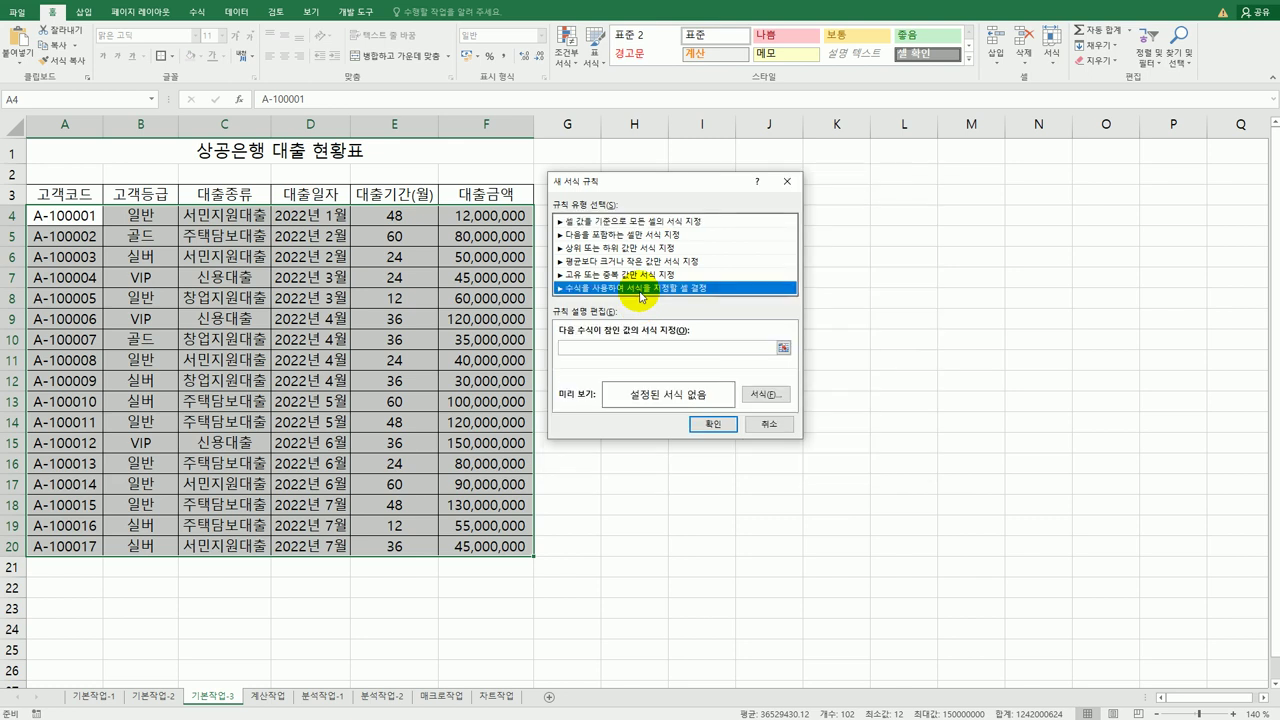
left_click(641, 349)
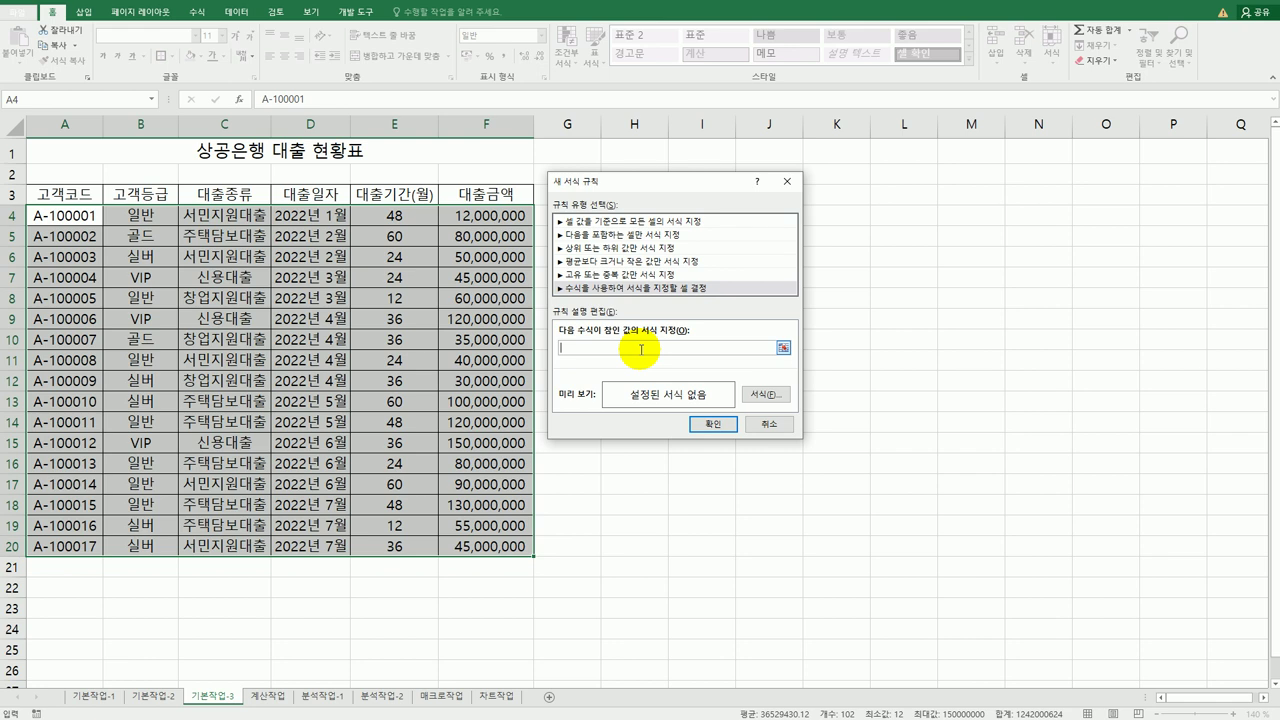
Enter the rule formula =and($C4="주택담보대출",$E4>=24), keeping only the column references absolute.
type("=and(")
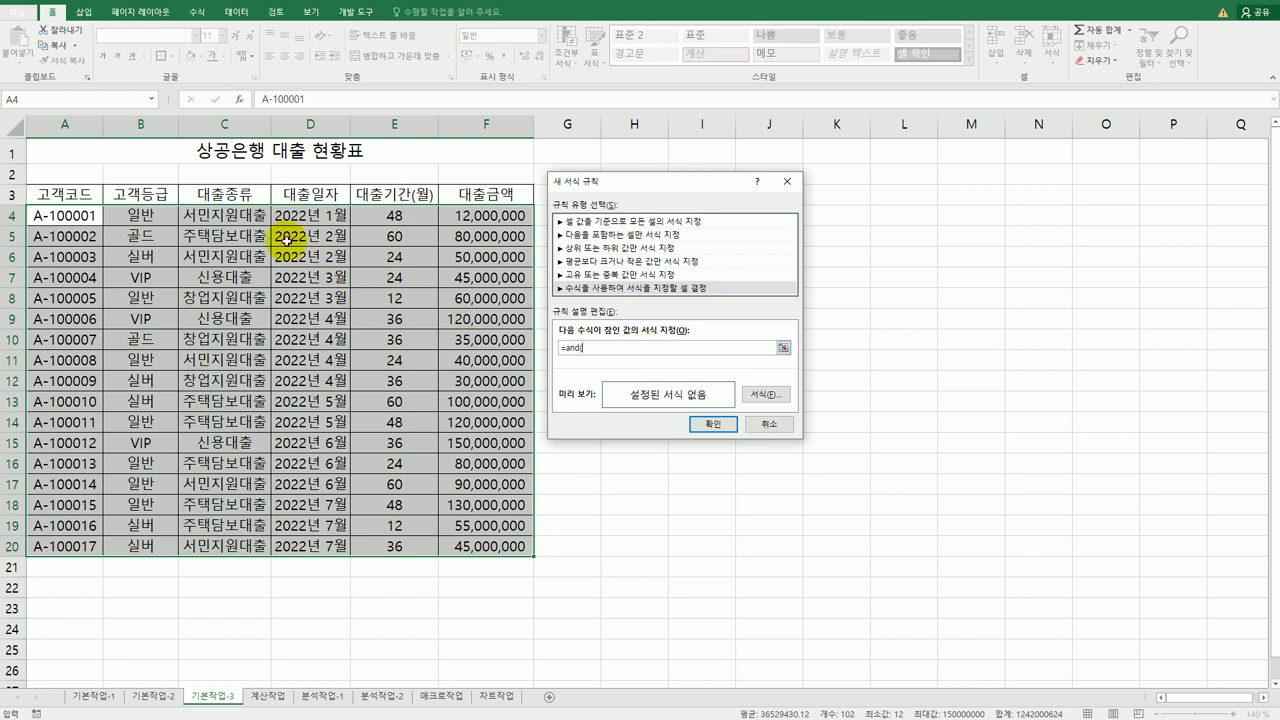
left_click(250, 217)
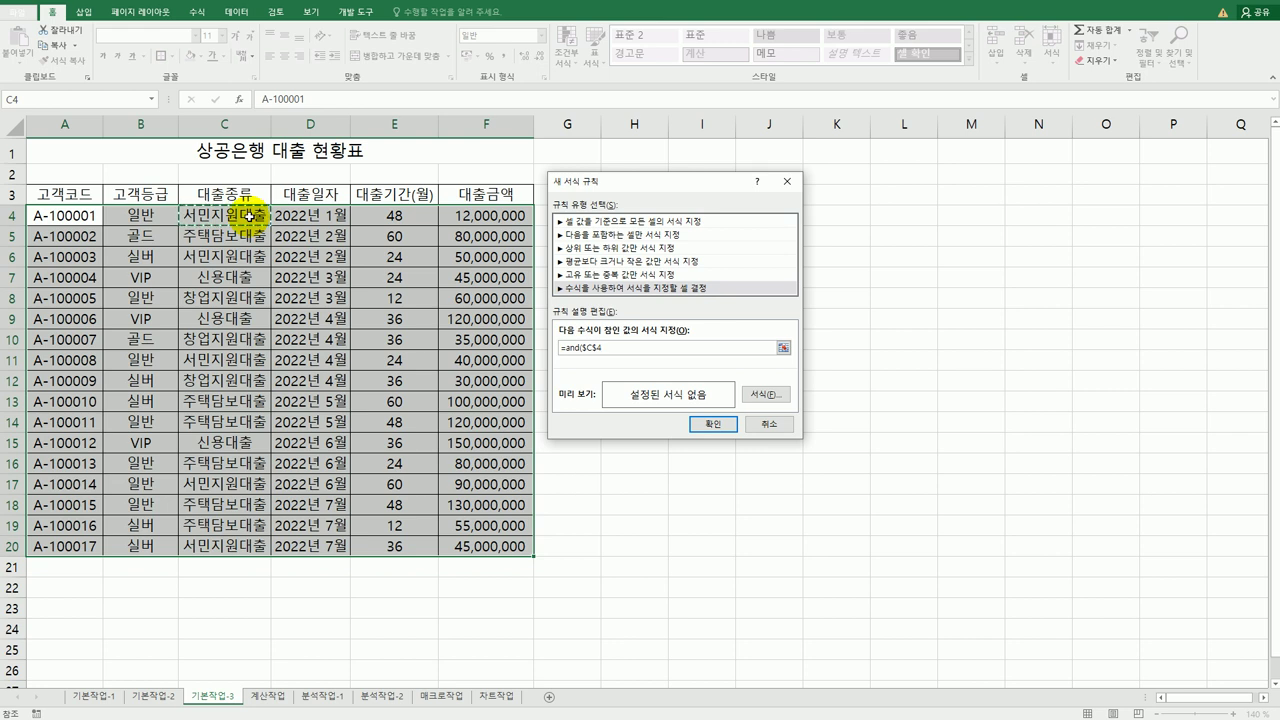
key("F4")
key("F4")
type("=\"주택담보대출")
type("\",")
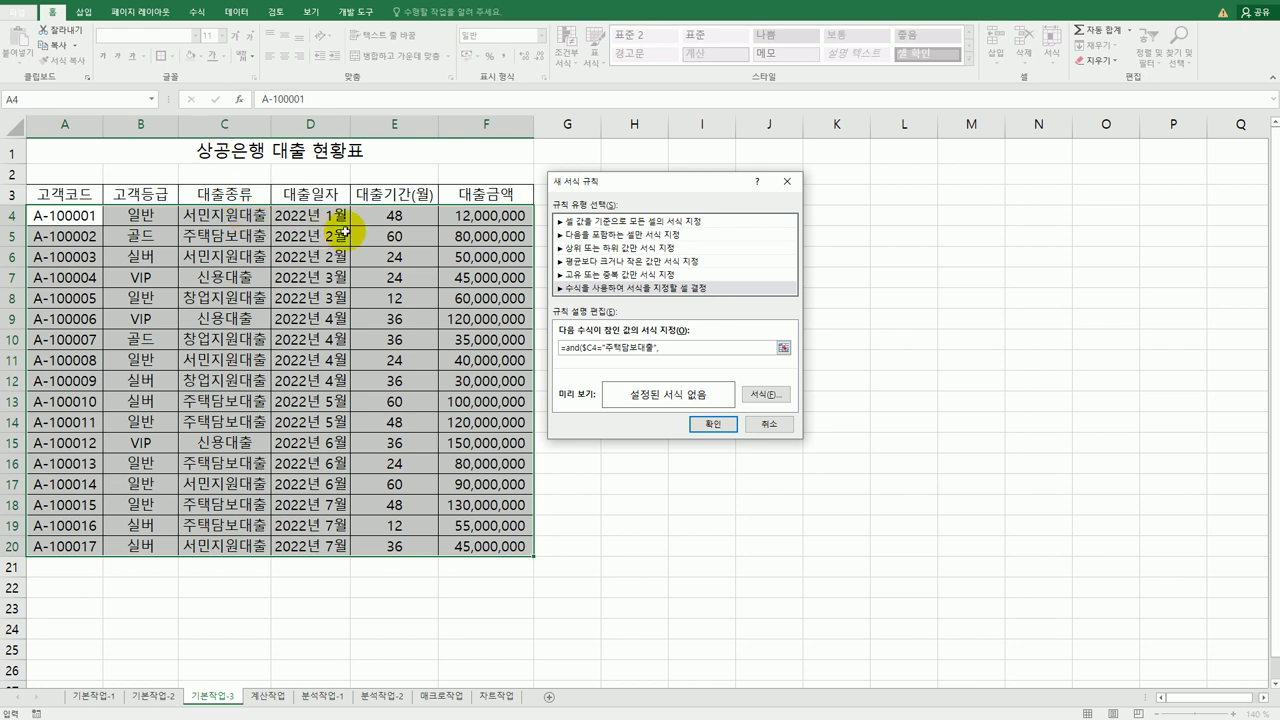
left_click(381, 212)
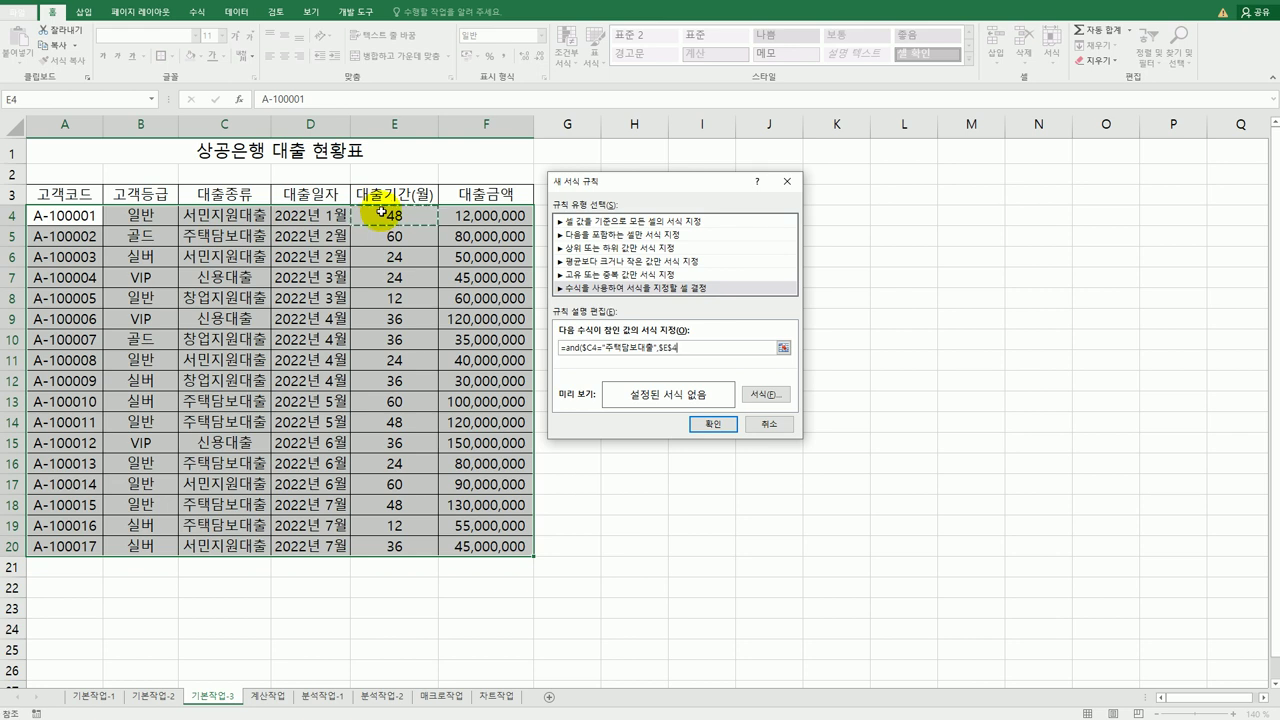
key("F4")
key("F4")
type(">=24")
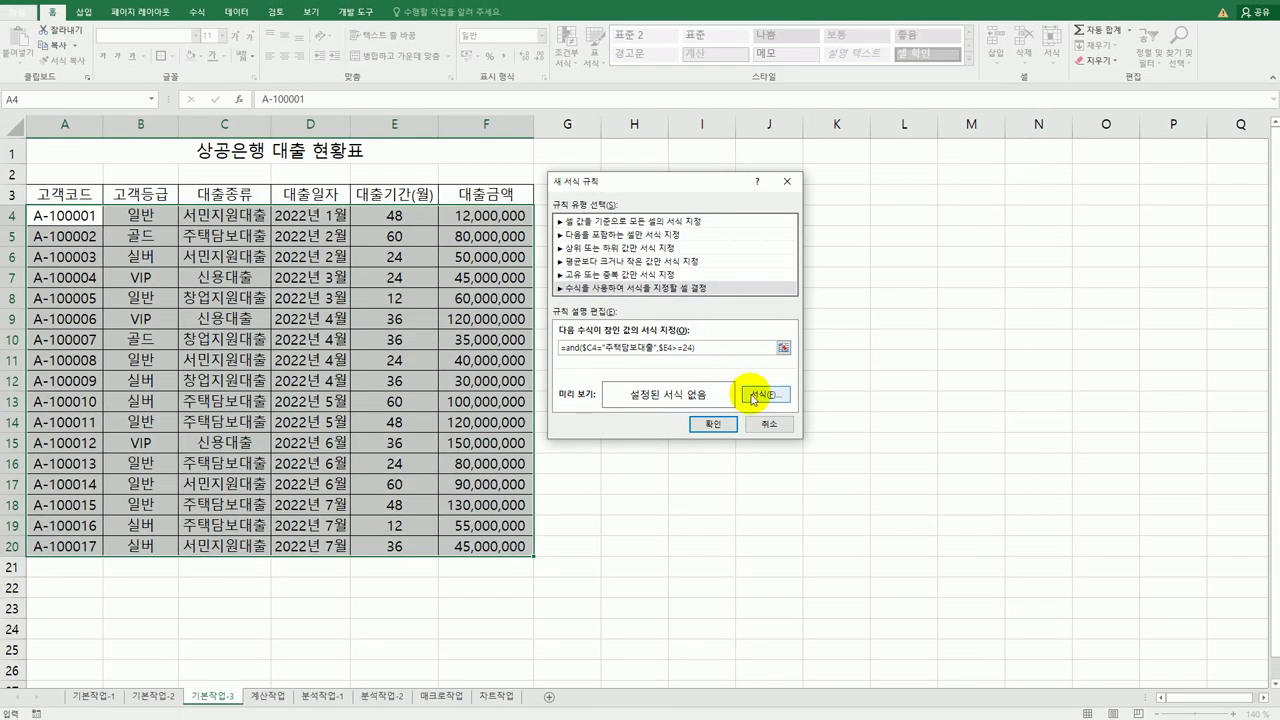
Give the rule a bold (굵게) font style with the standard blue font colour and apply it to the loan records.
left_click(889, 547)
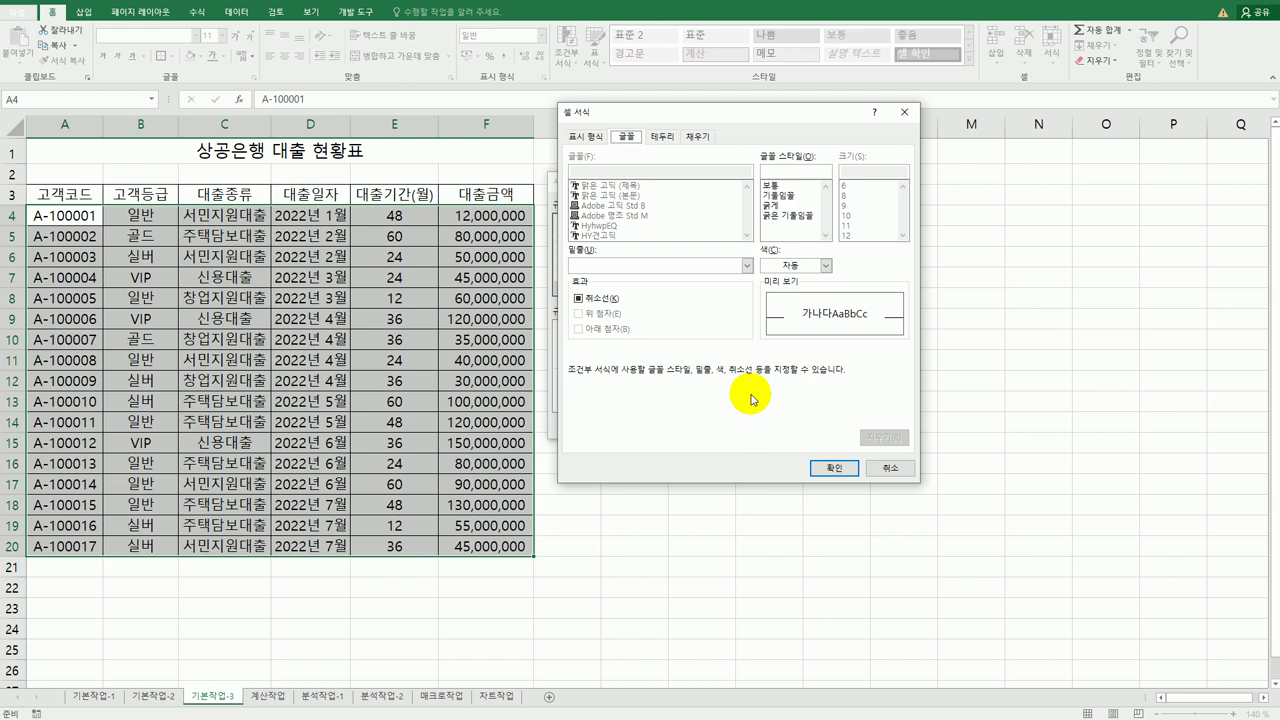
left_click(791, 206)
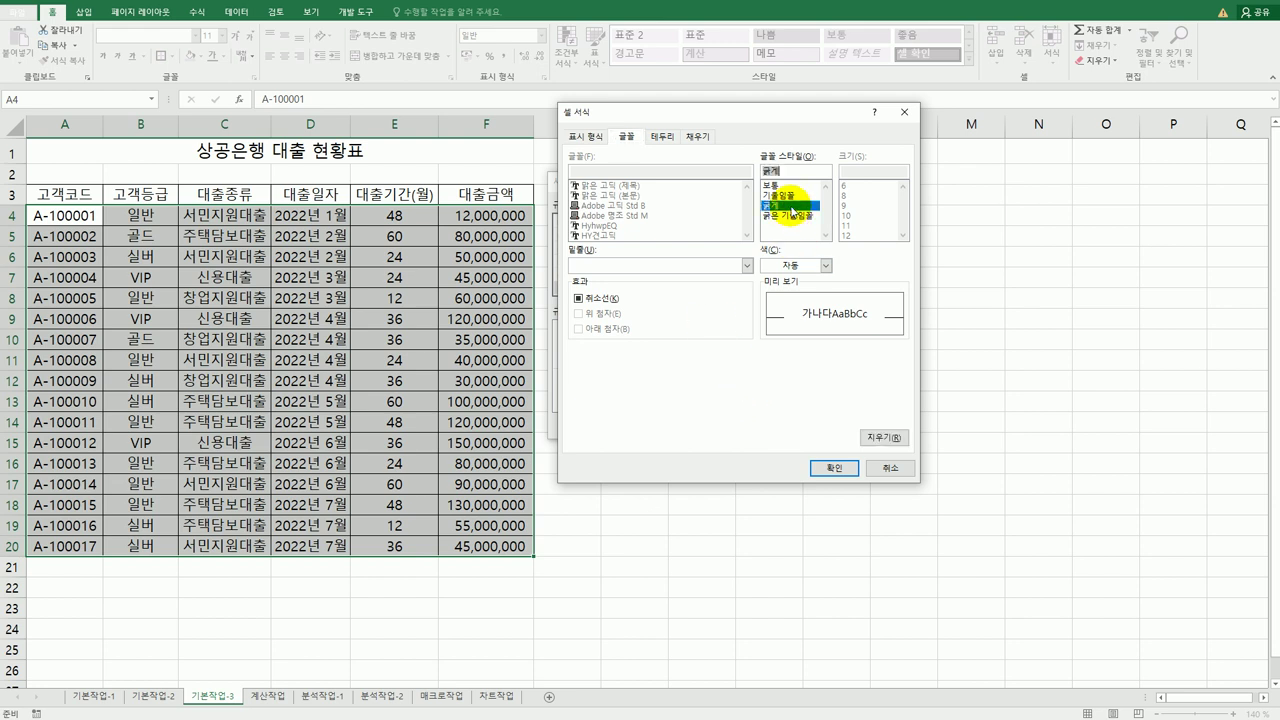
left_click(825, 265)
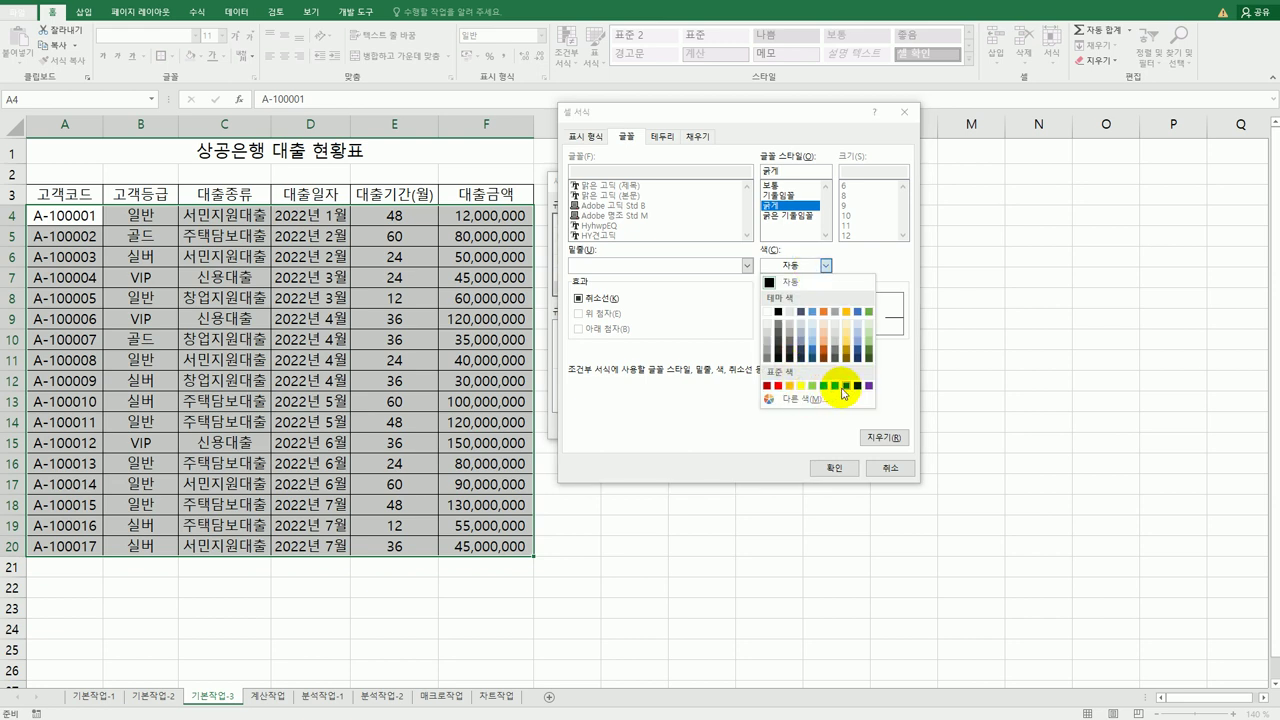
left_click(845, 387)
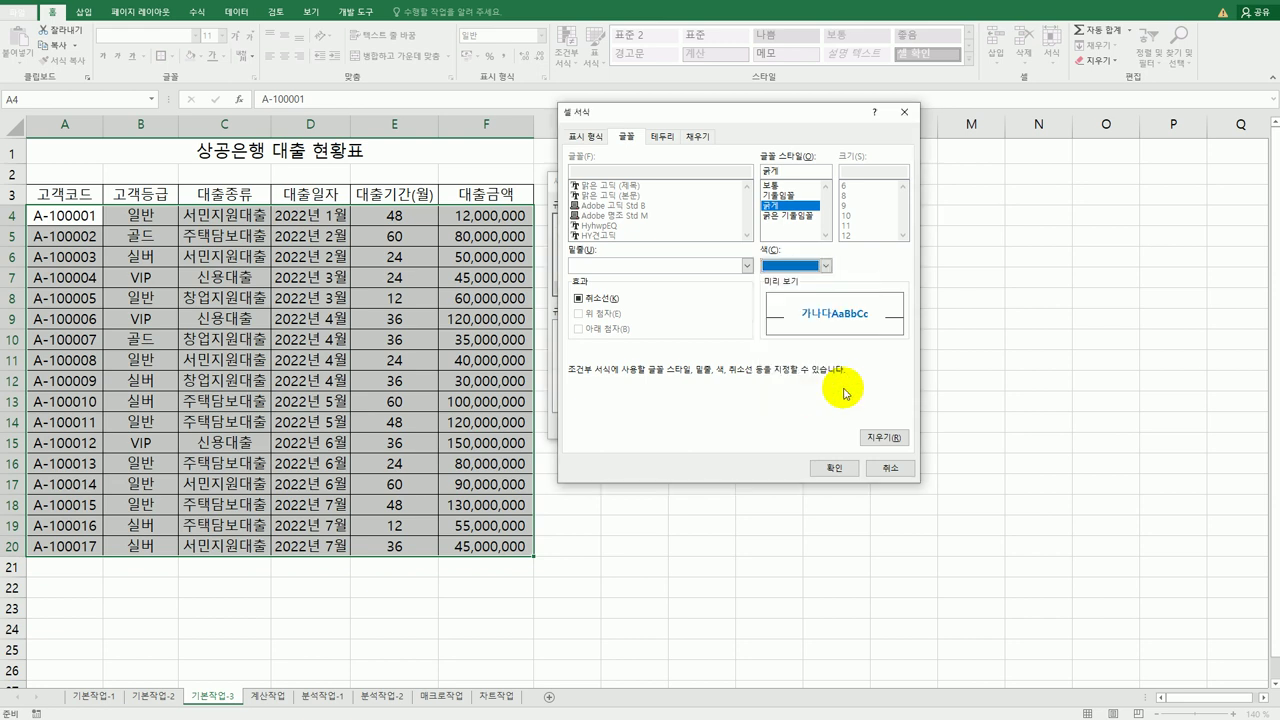
left_click(832, 467)
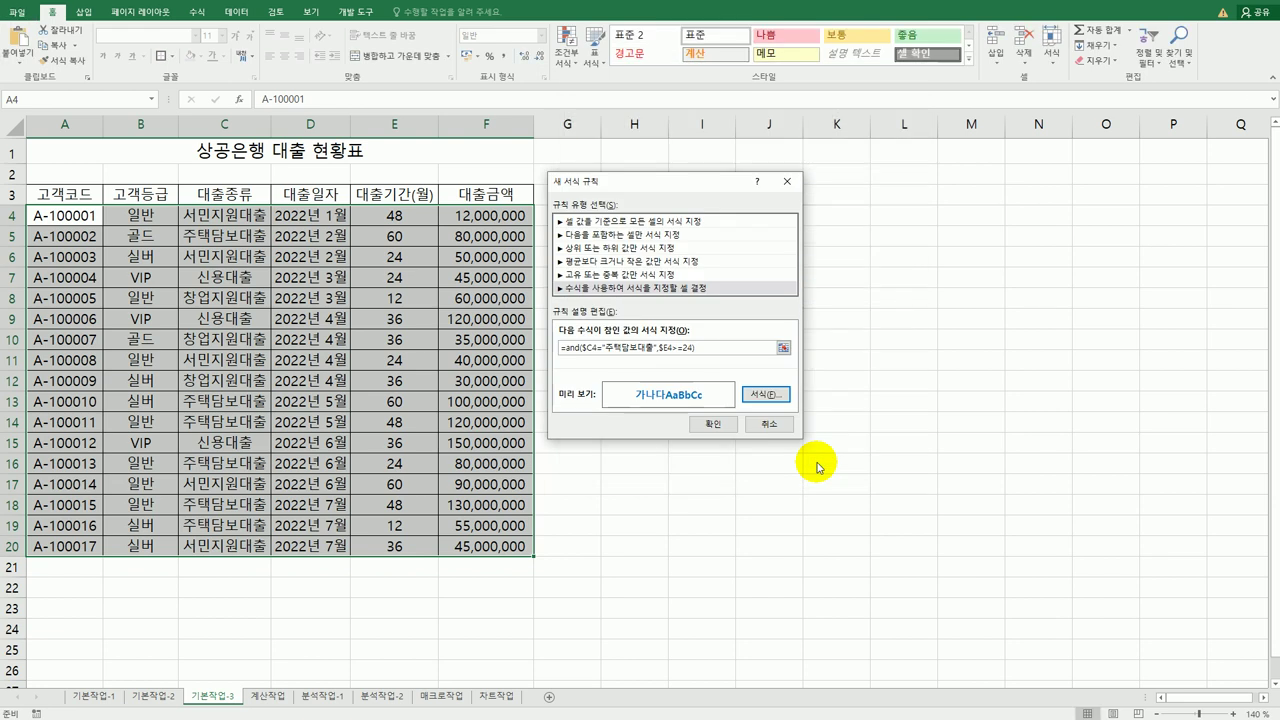
left_click(727, 424)
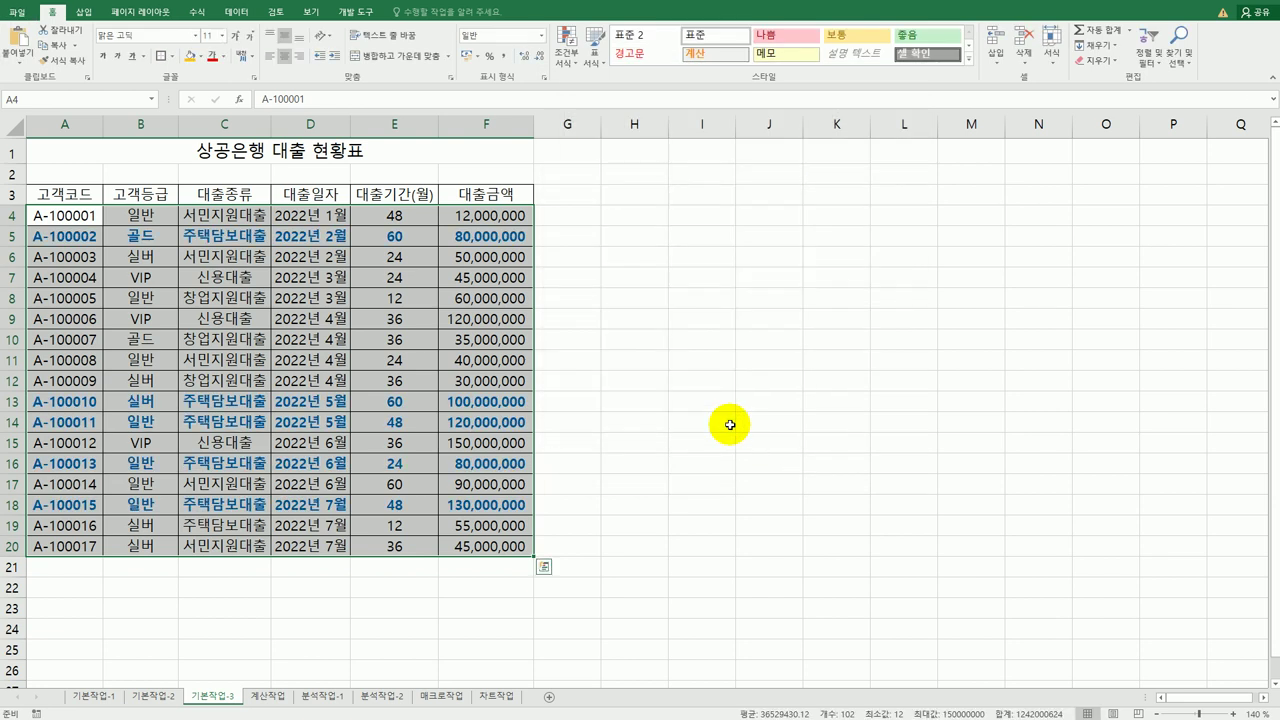
left_click(232, 404)
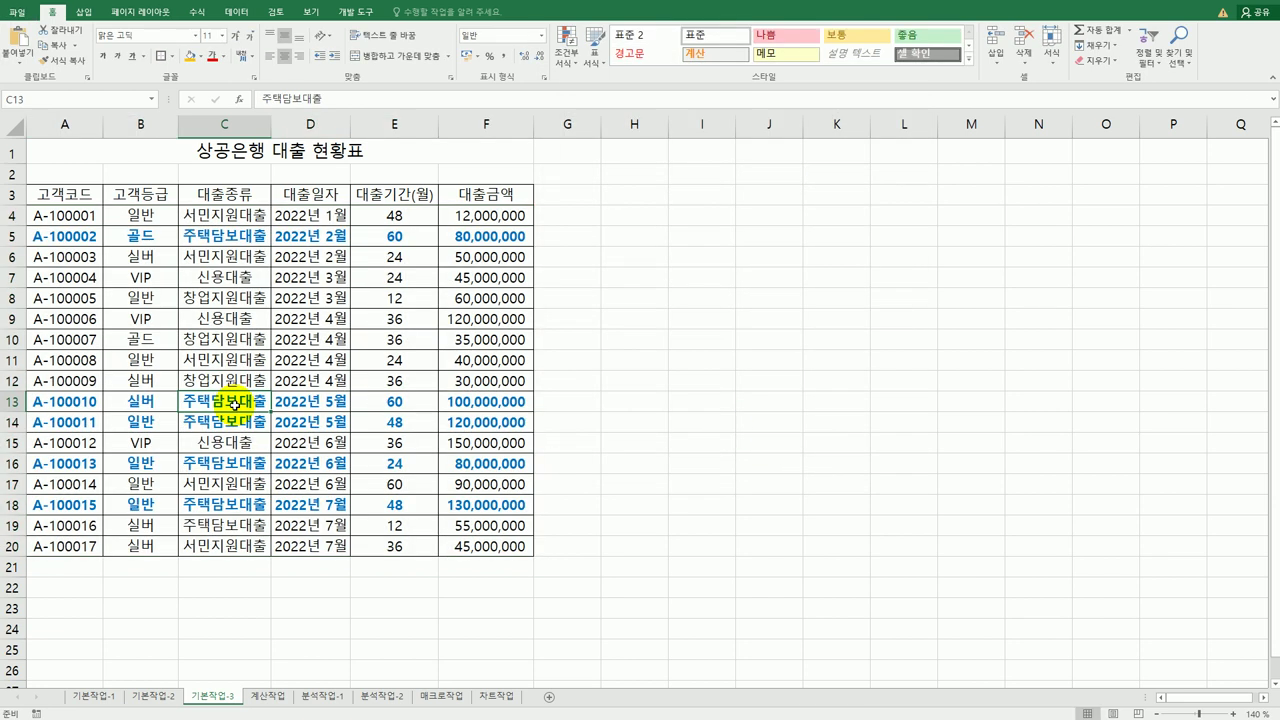
left_click(397, 402)
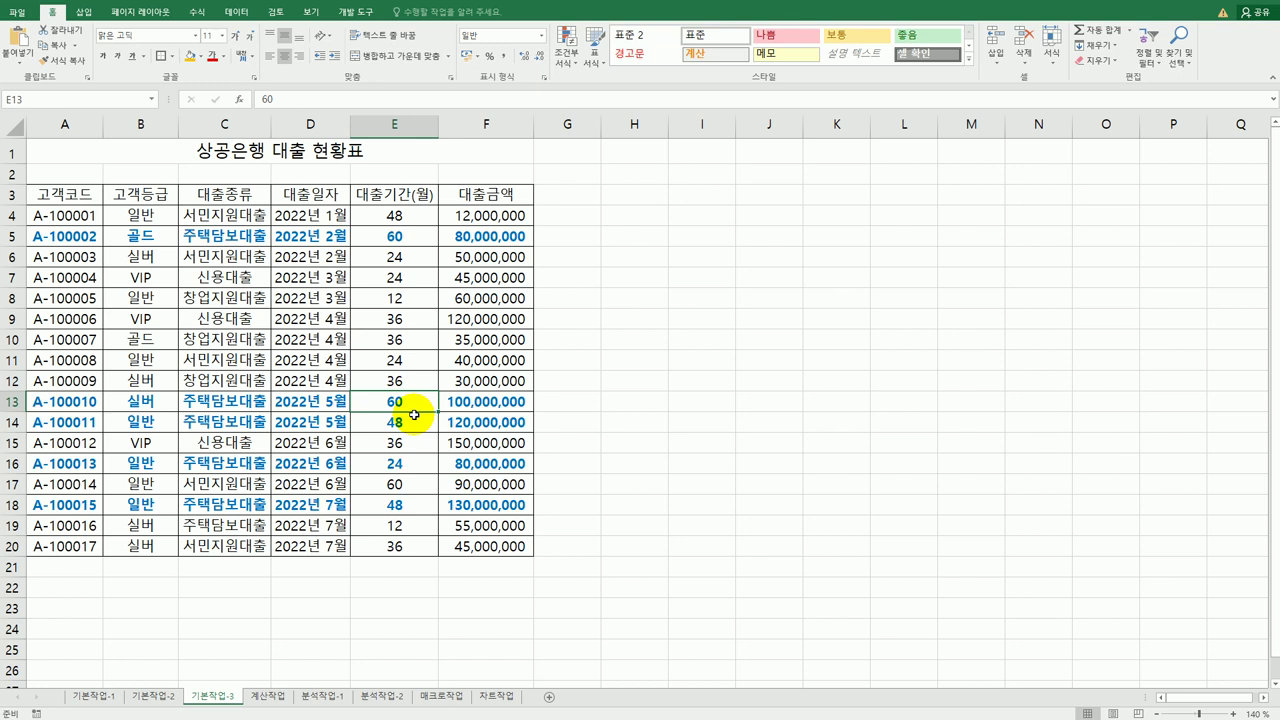
Open the 계산작업 sheet and fit the width of column D to its contents.
left_click(264, 697)
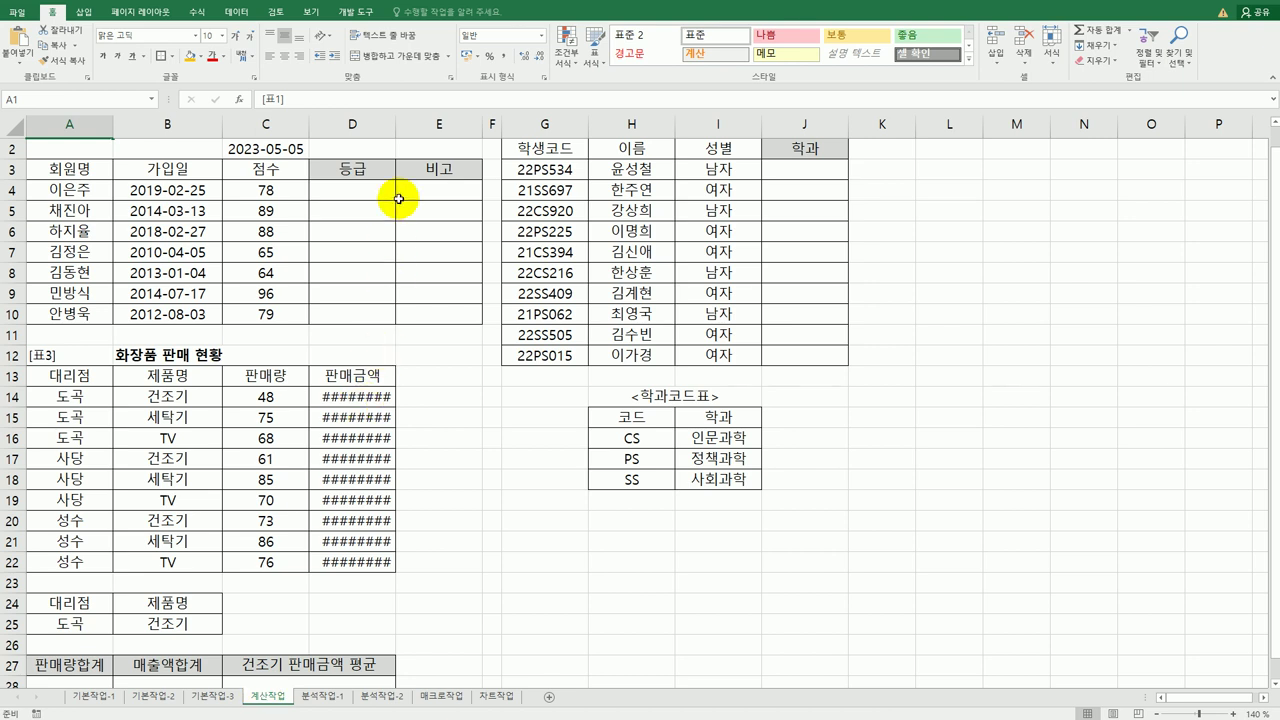
double_click(395, 128)
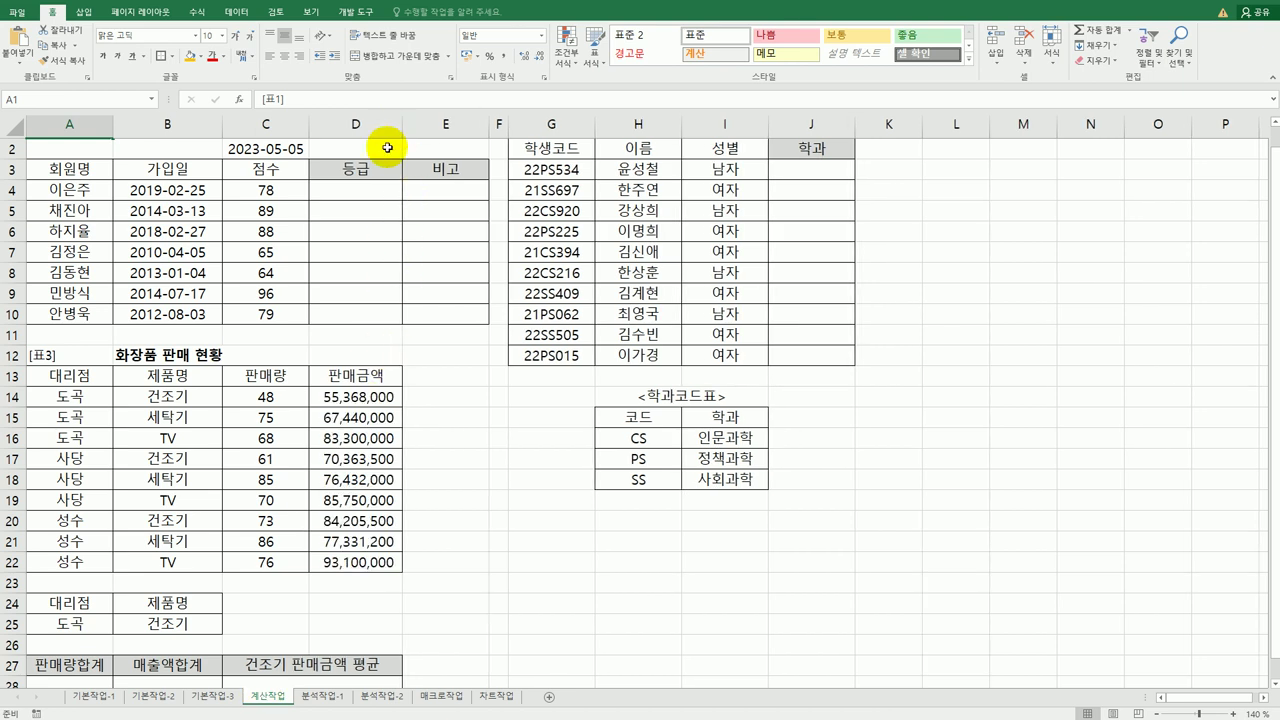
left_click(360, 190)
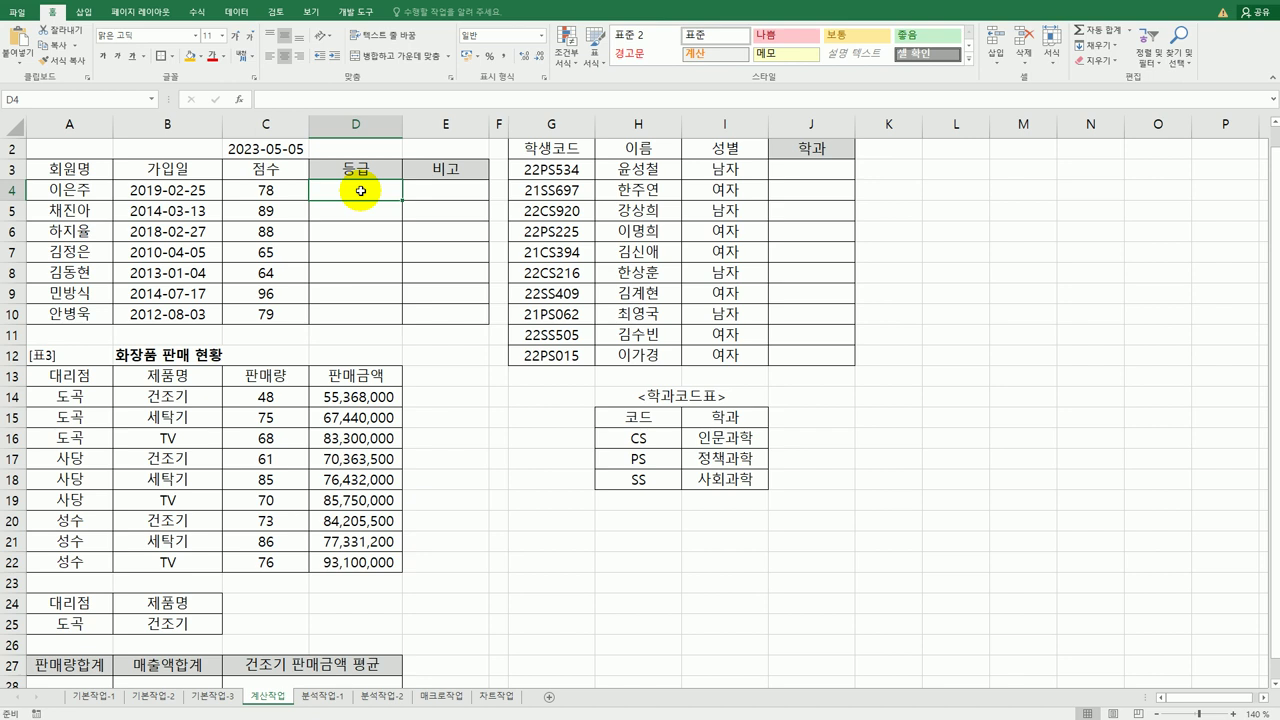
left_click(268, 150)
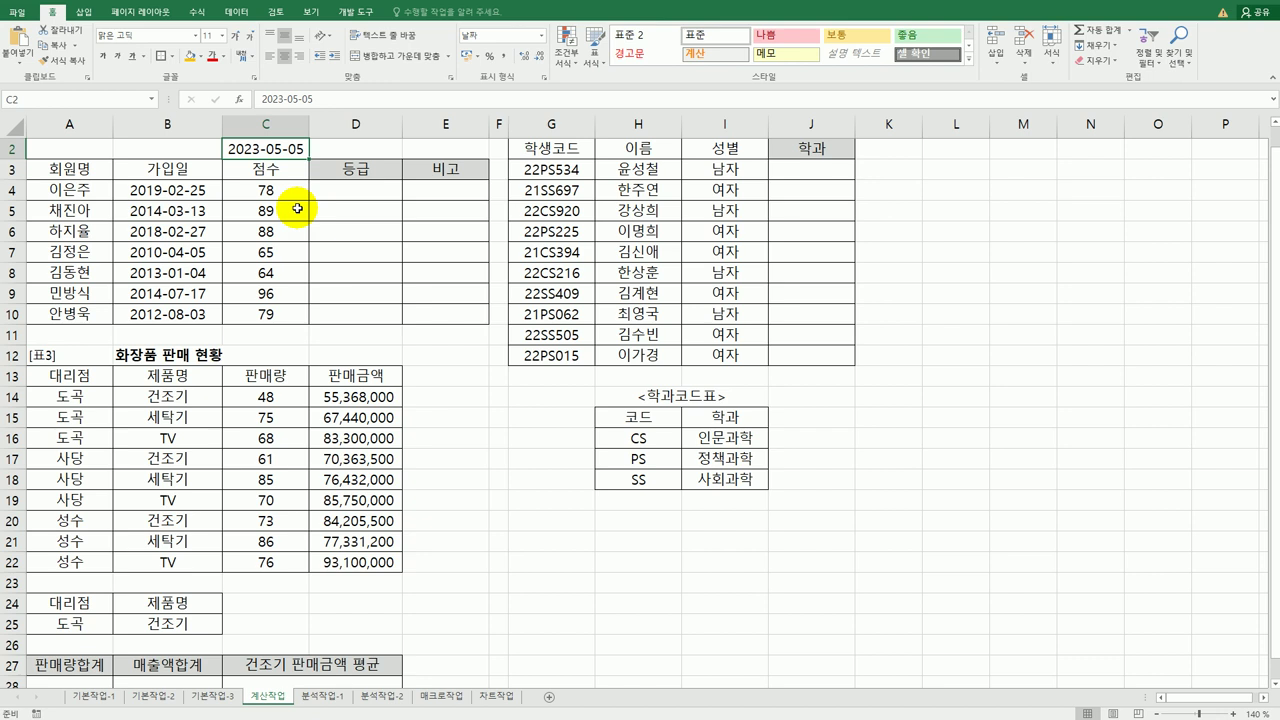
left_click(165, 188)
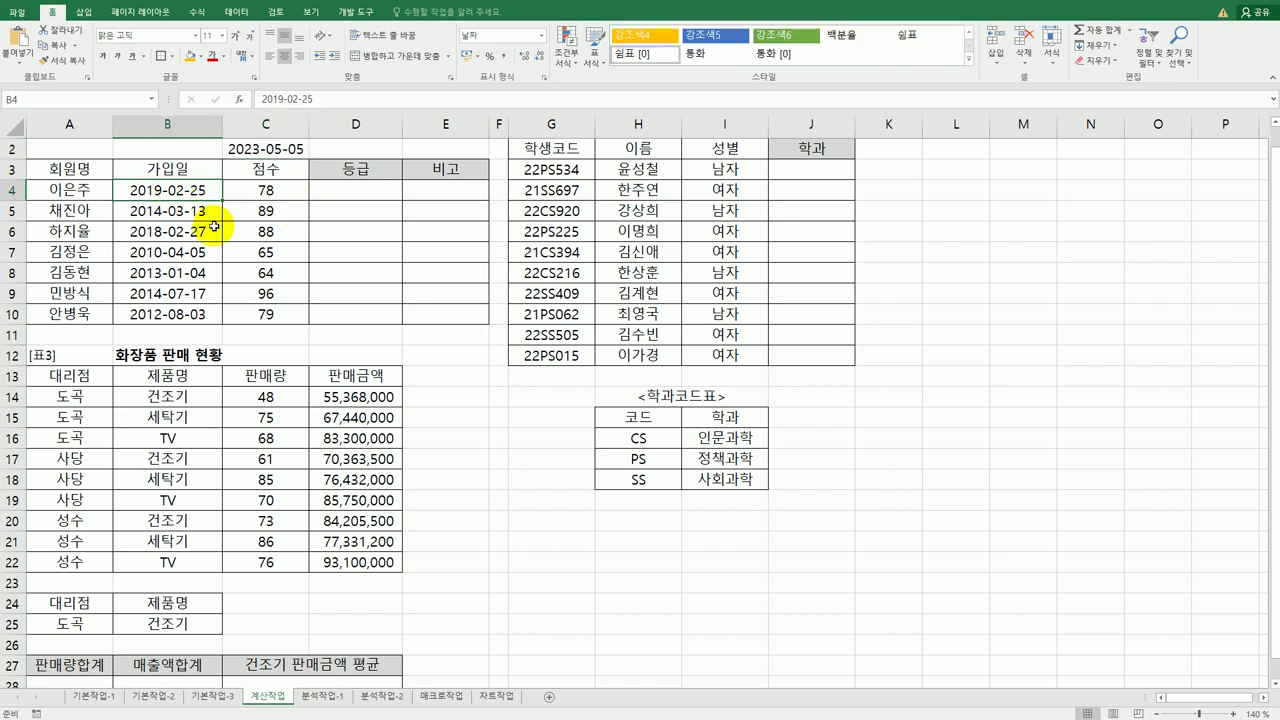
left_click_drag(188, 189, 173, 308)
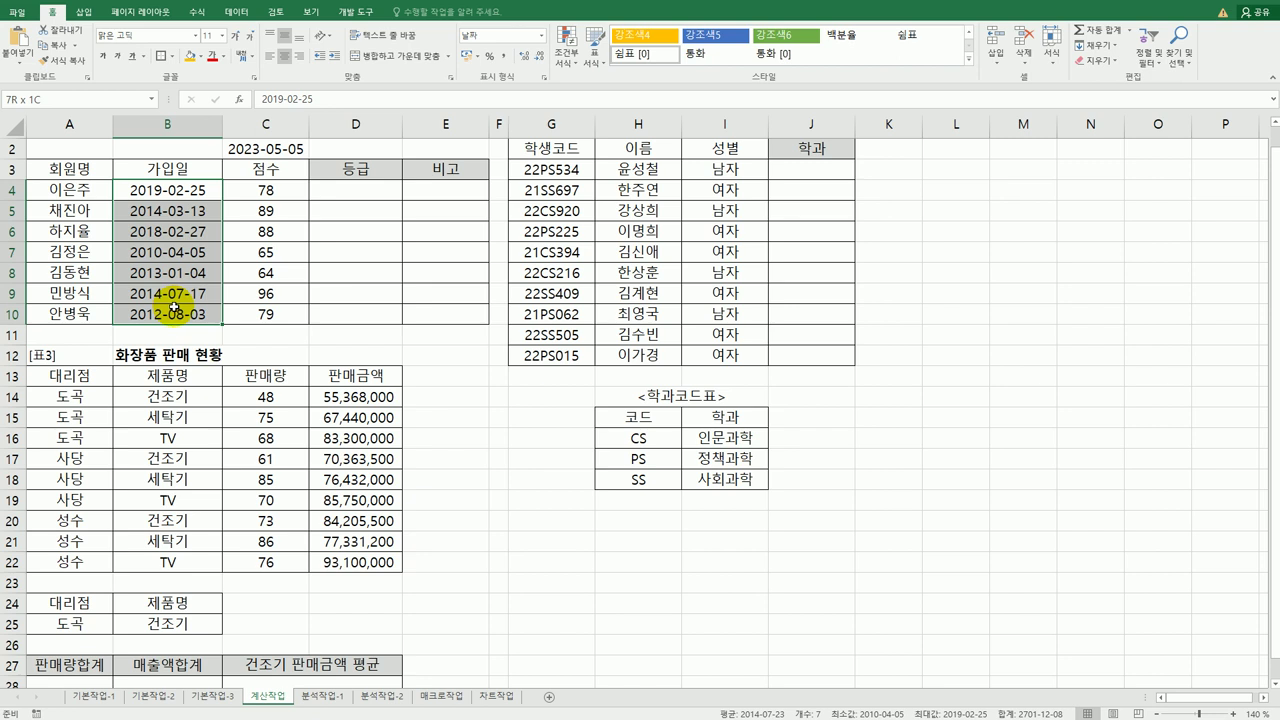
left_click(284, 152)
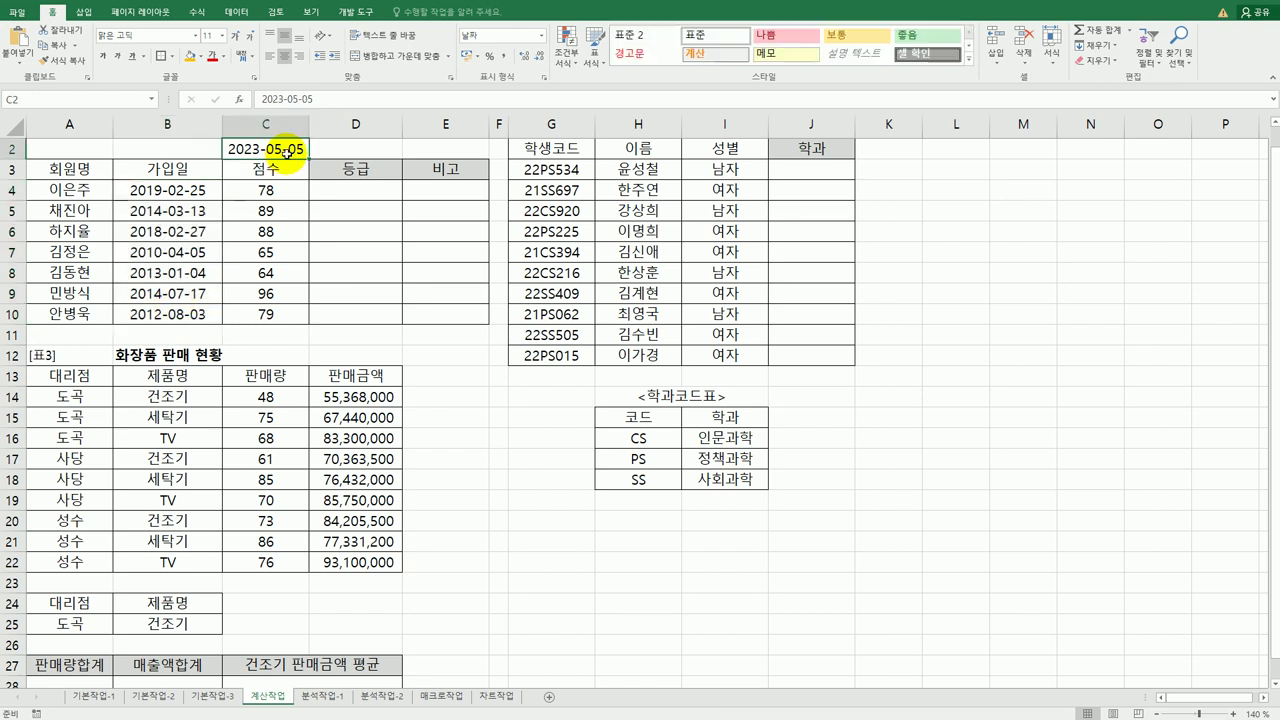
Enter =YEAR(C2) in cell D4, the first 등급 cell of the member table.
left_click(342, 189)
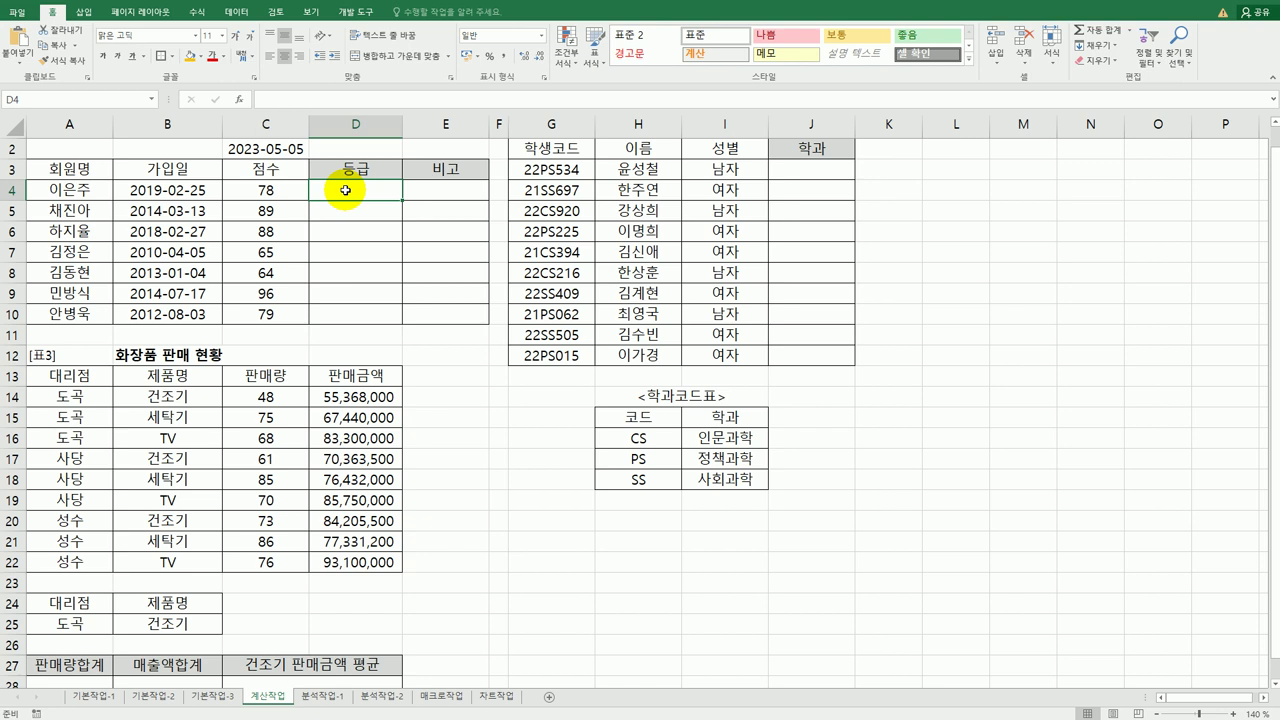
type("=")
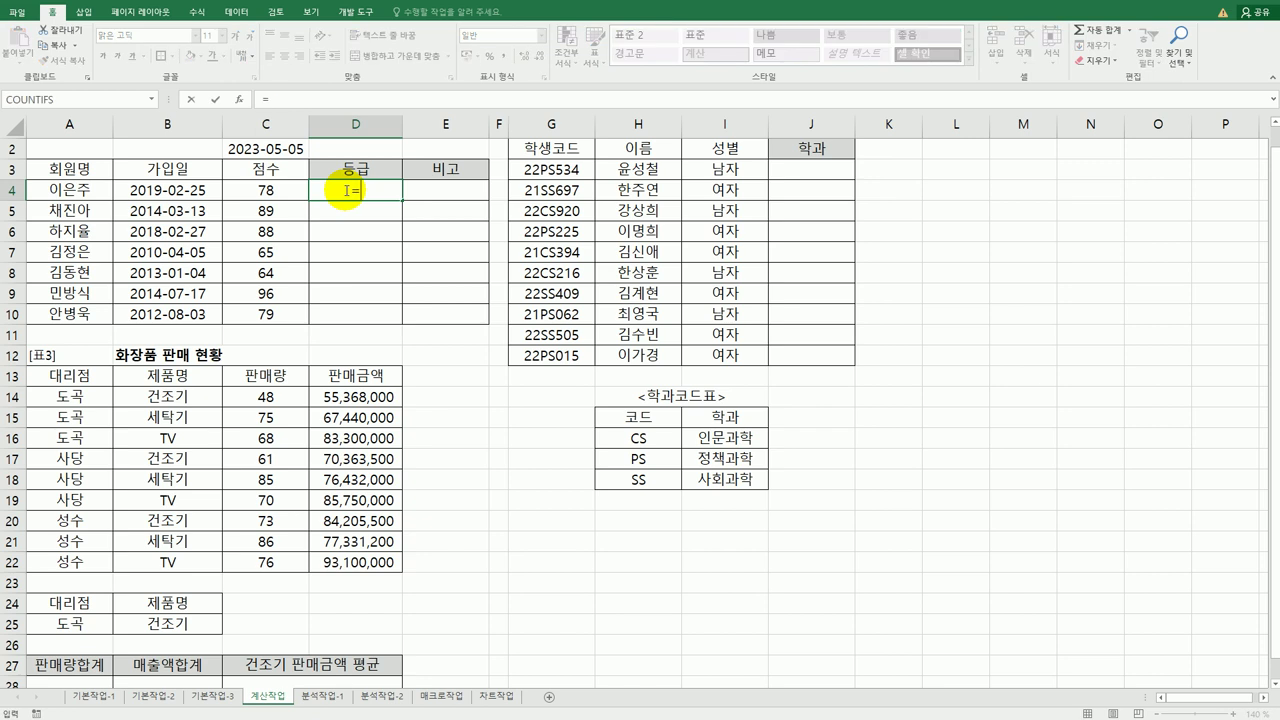
type("y")
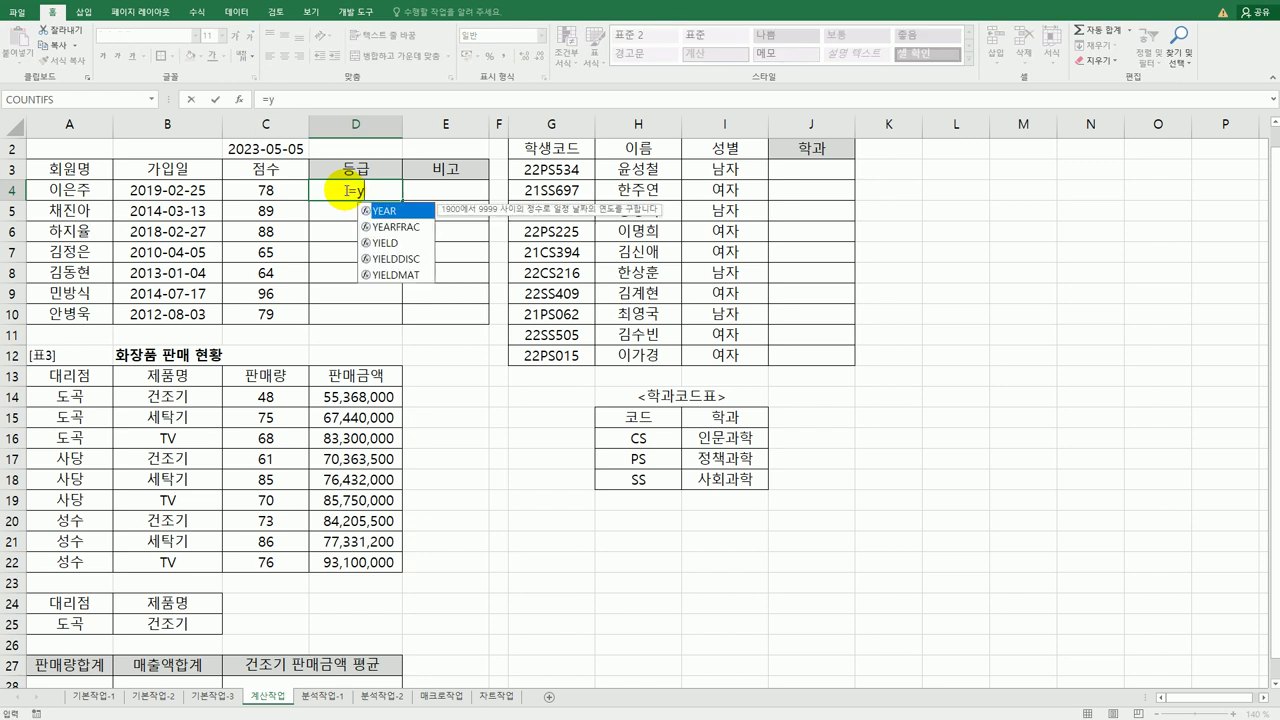
double_click(400, 207)
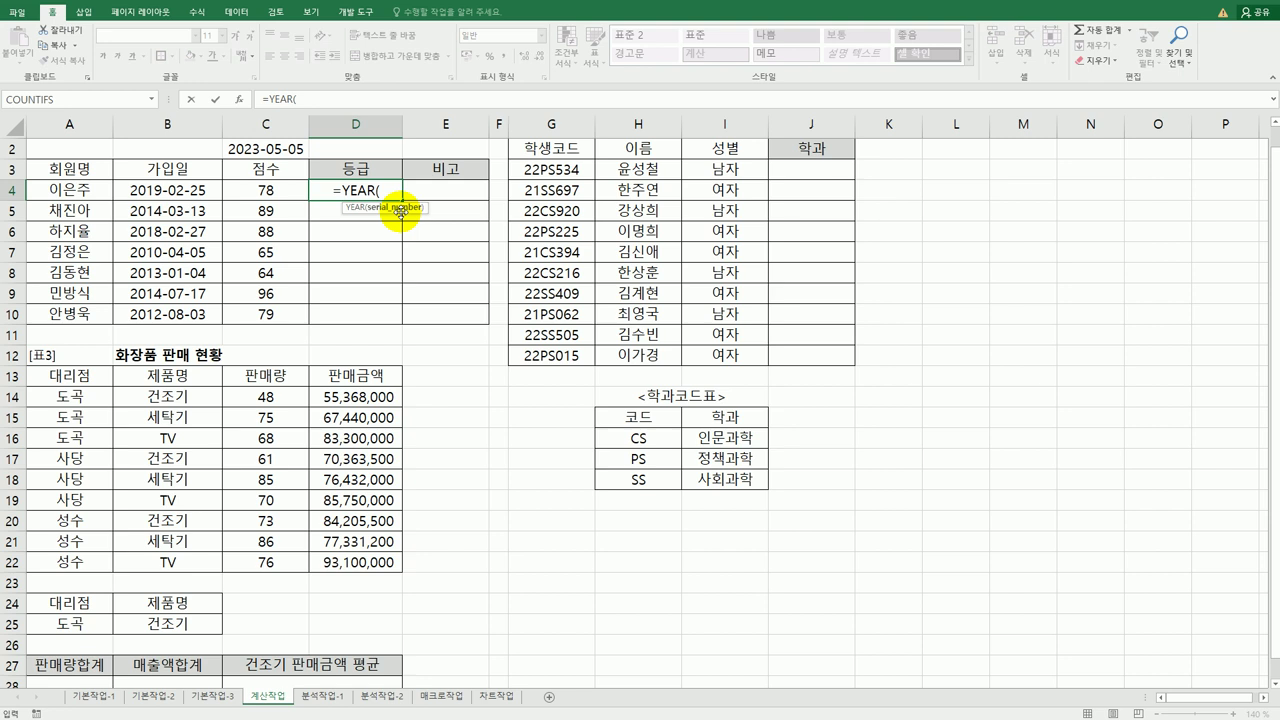
left_click(266, 150)
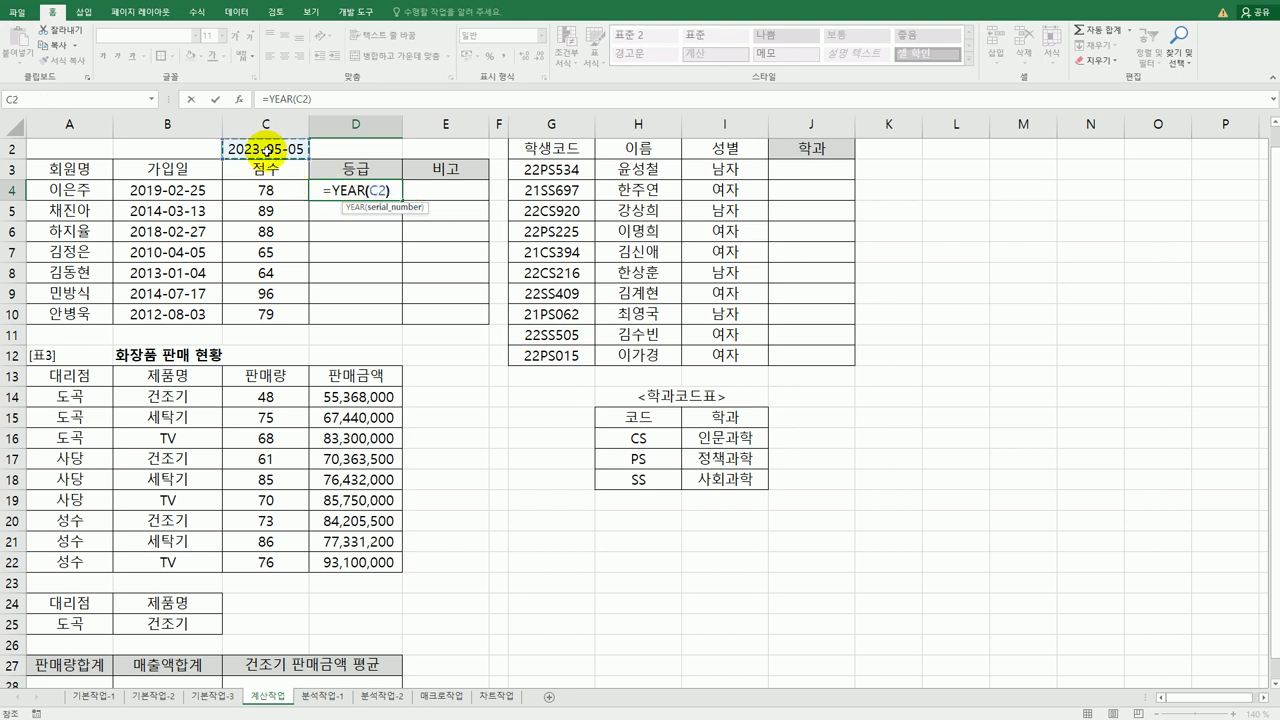
key("ctrl+Return")
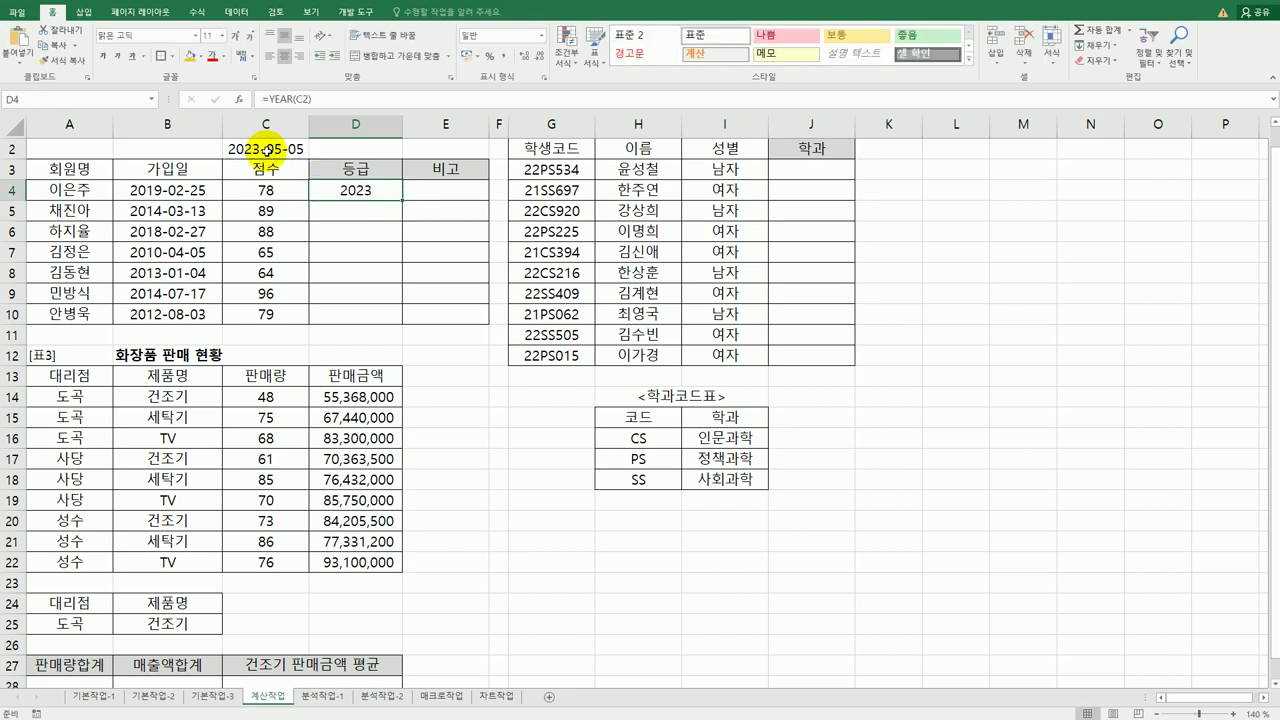
Extend the formula in D4 to =YEAR(C2)-YEAR(B4), subtracting the 가입일 year.
double_click(380, 190)
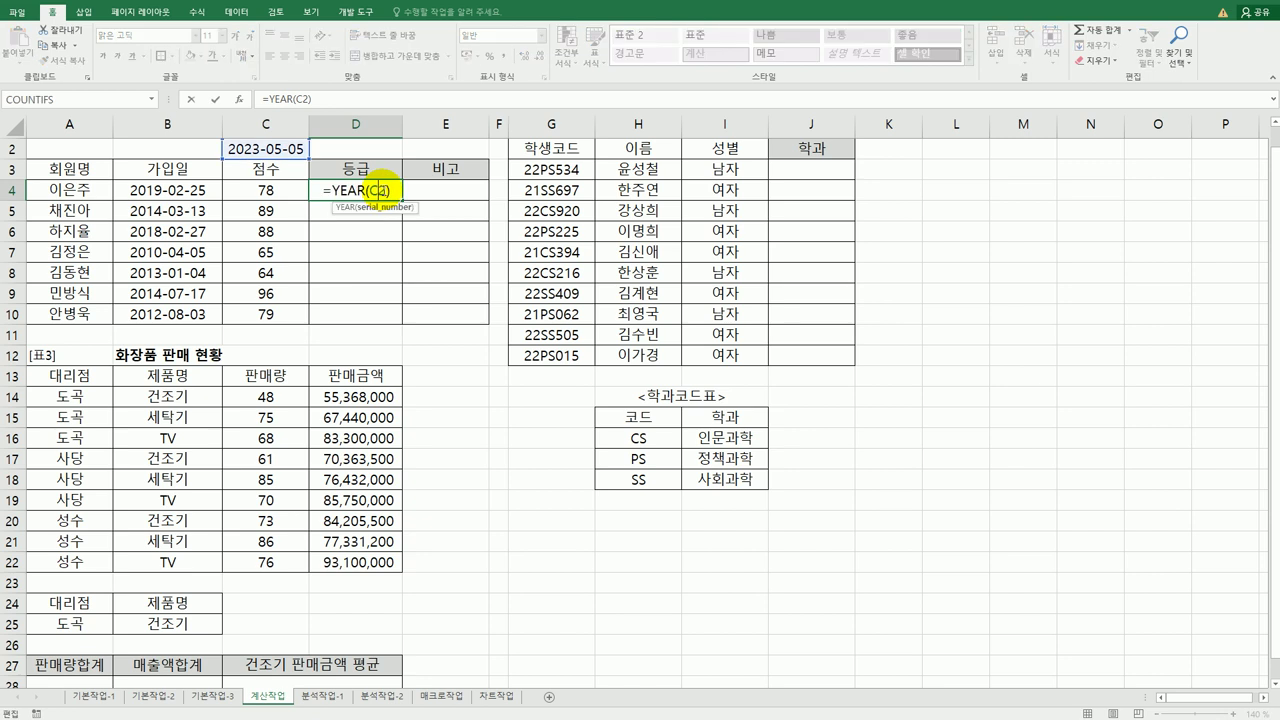
left_click(396, 190)
type("-")
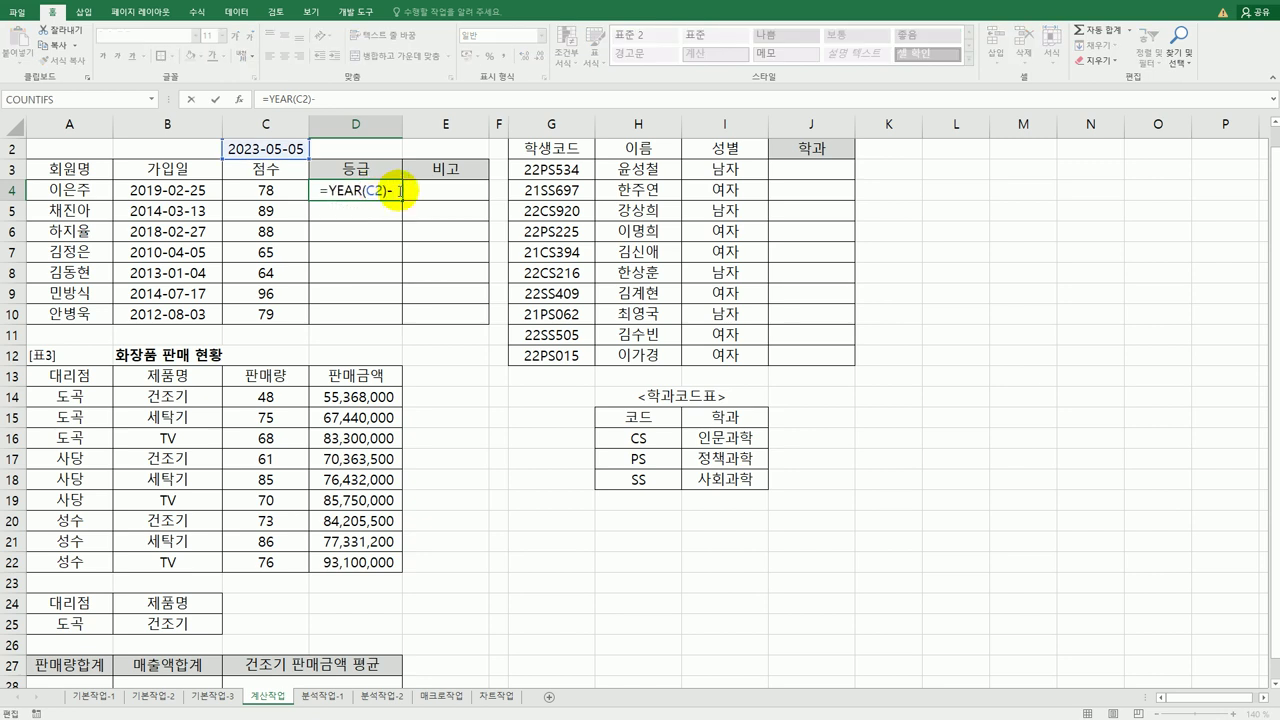
type("year")
key("Tab")
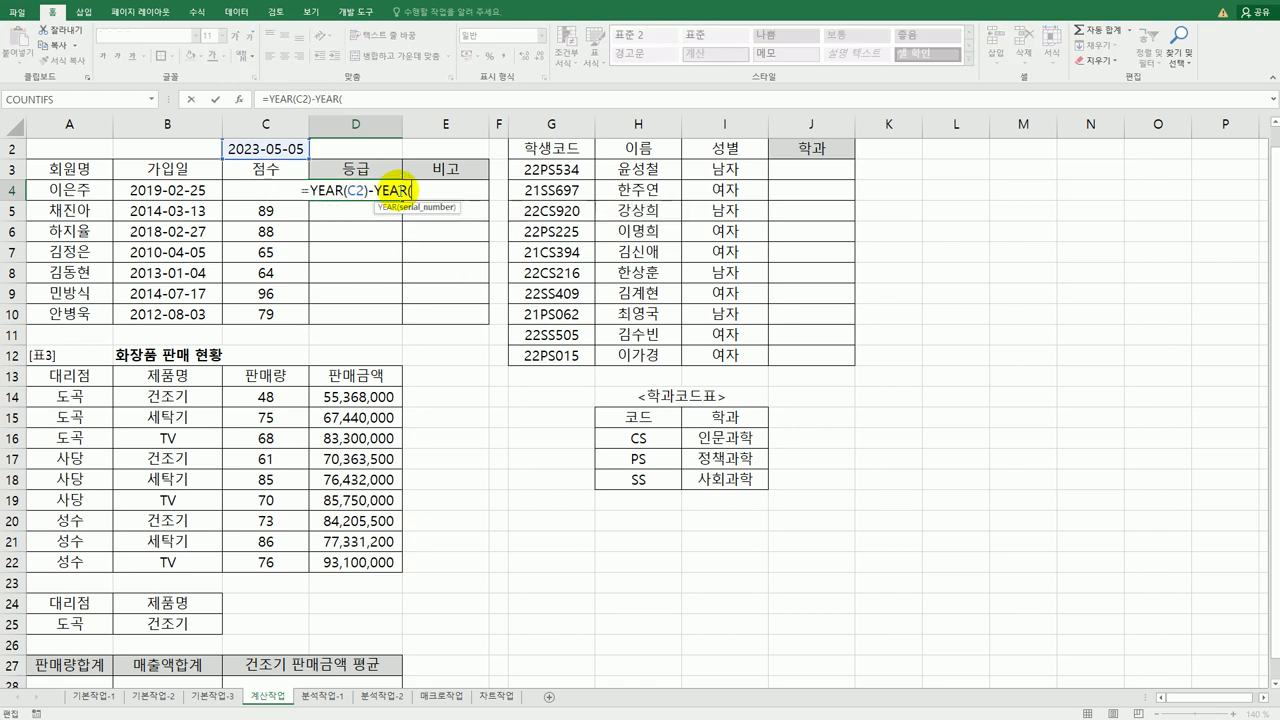
left_click(175, 189)
type(")")
key("ctrl+Return")
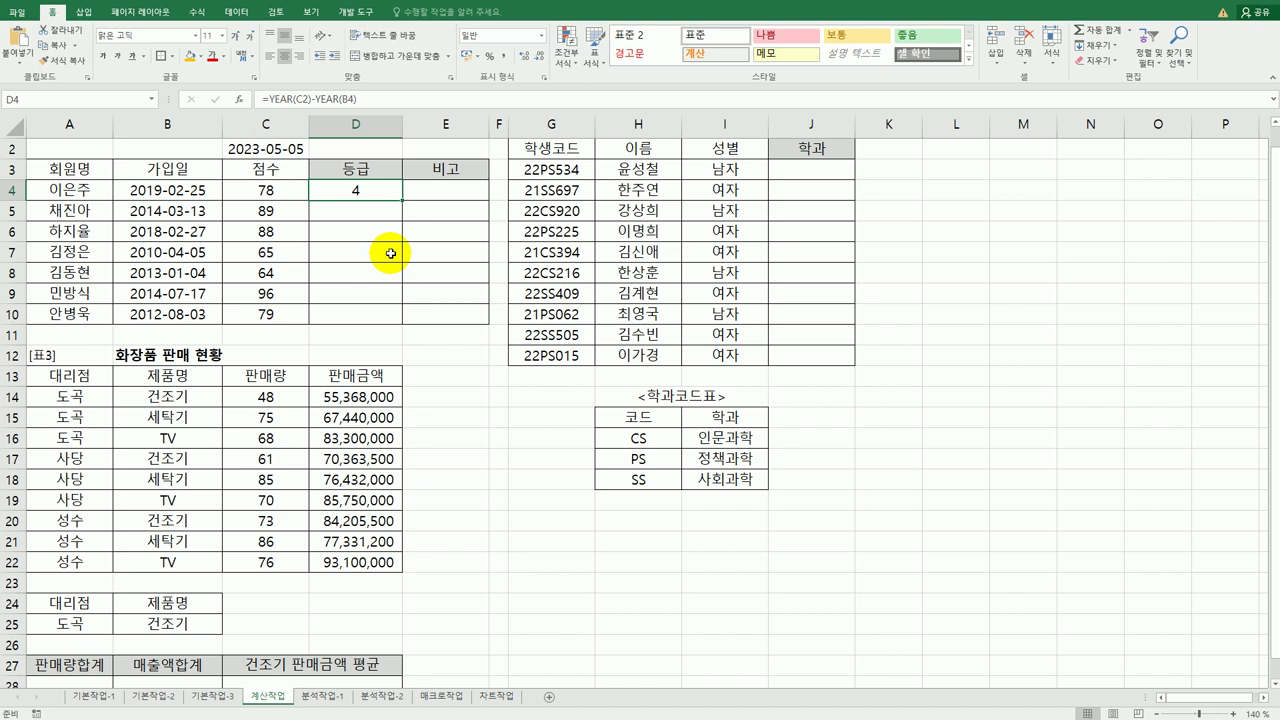
Wrap the year difference in D4 in an IF function that tests whether it is >=10.
double_click(346, 194)
left_click(299, 190)
type("if")
double_click(335, 210)
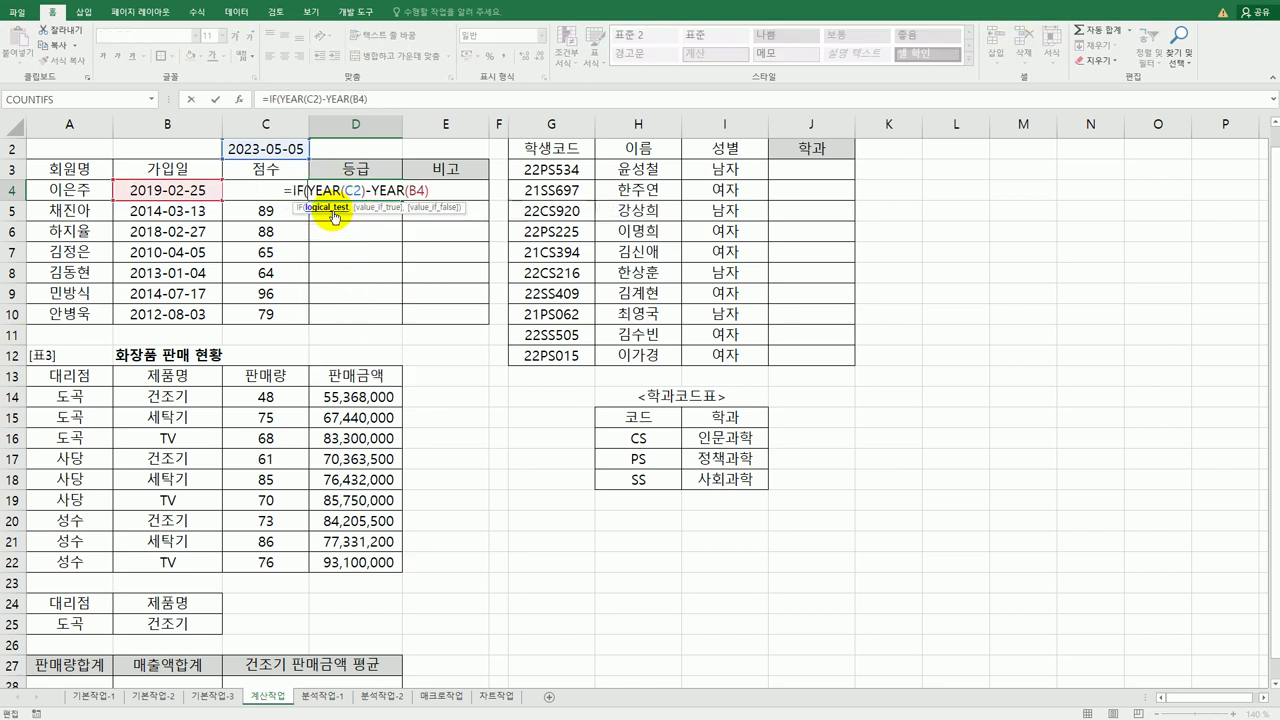
left_click(441, 187)
type(">=")
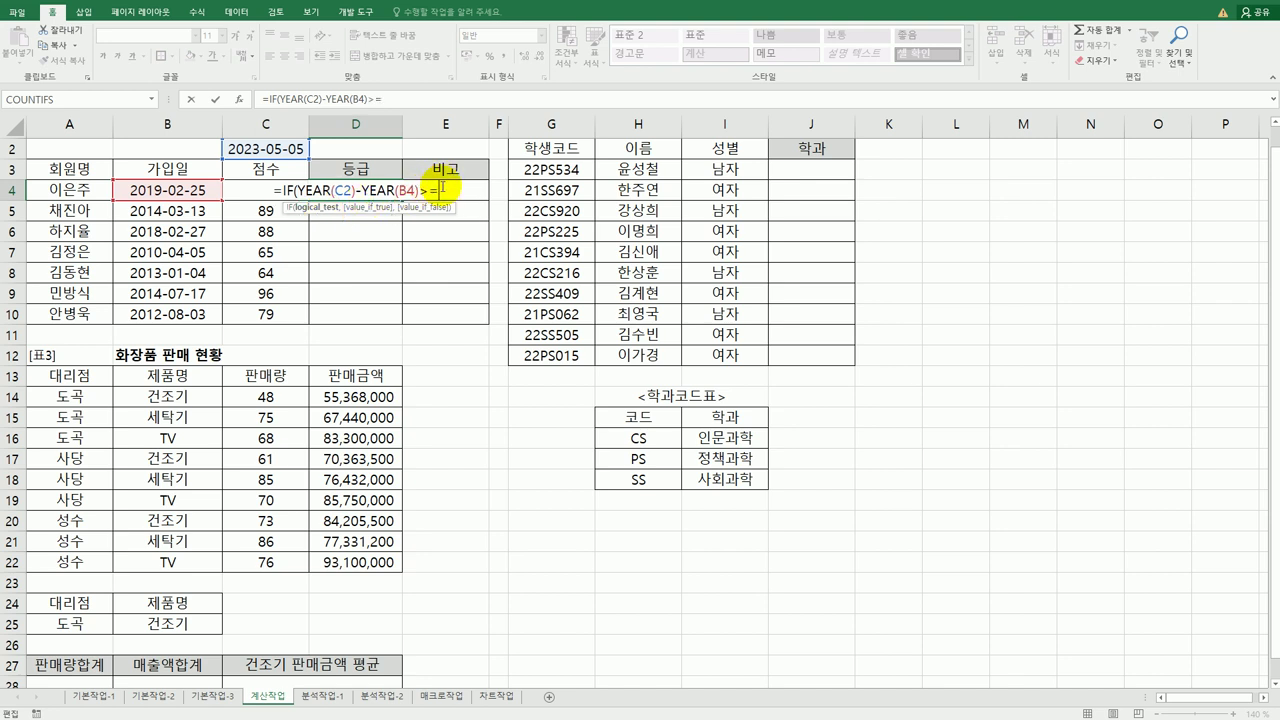
type("10,")
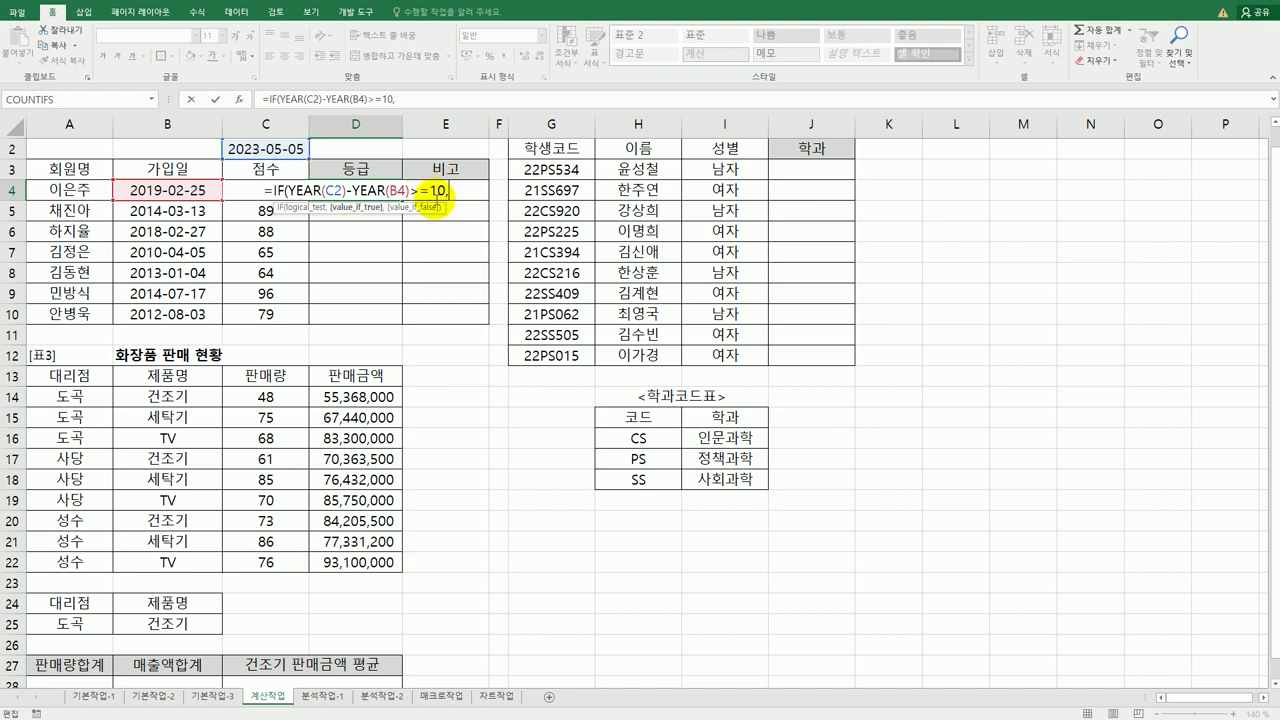
Give the IF in D4 the true result "★", inserted as a special character, followed by a comma for the false argument.
type("\"")
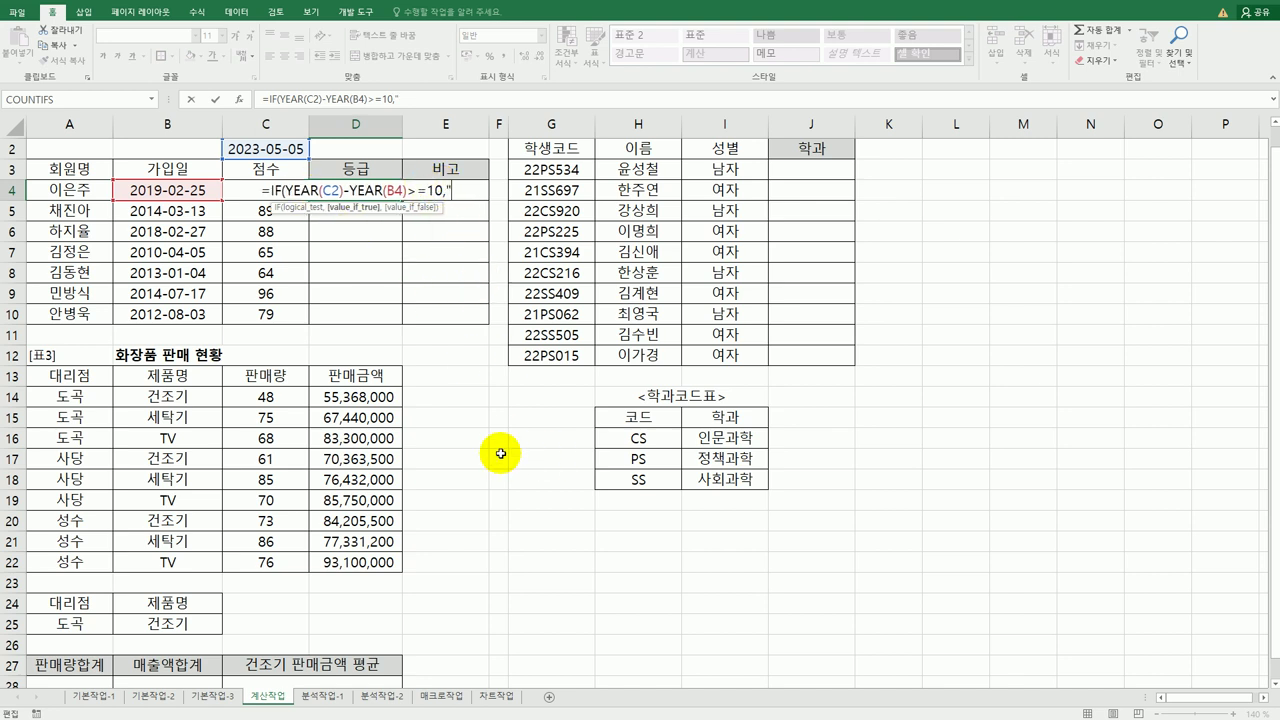
type("a")
key("BackSpace")
key("Hangul")
type("ㅁ")
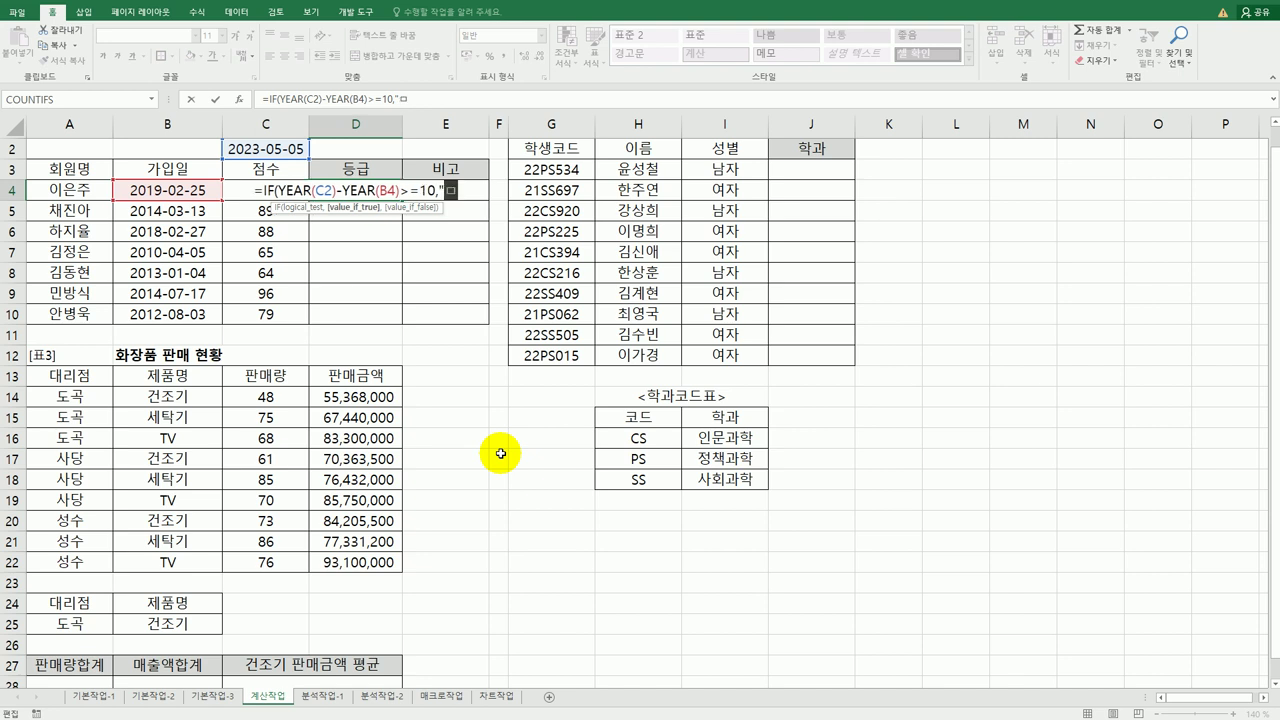
key("Hangul_Hanja")
left_click(462, 347)
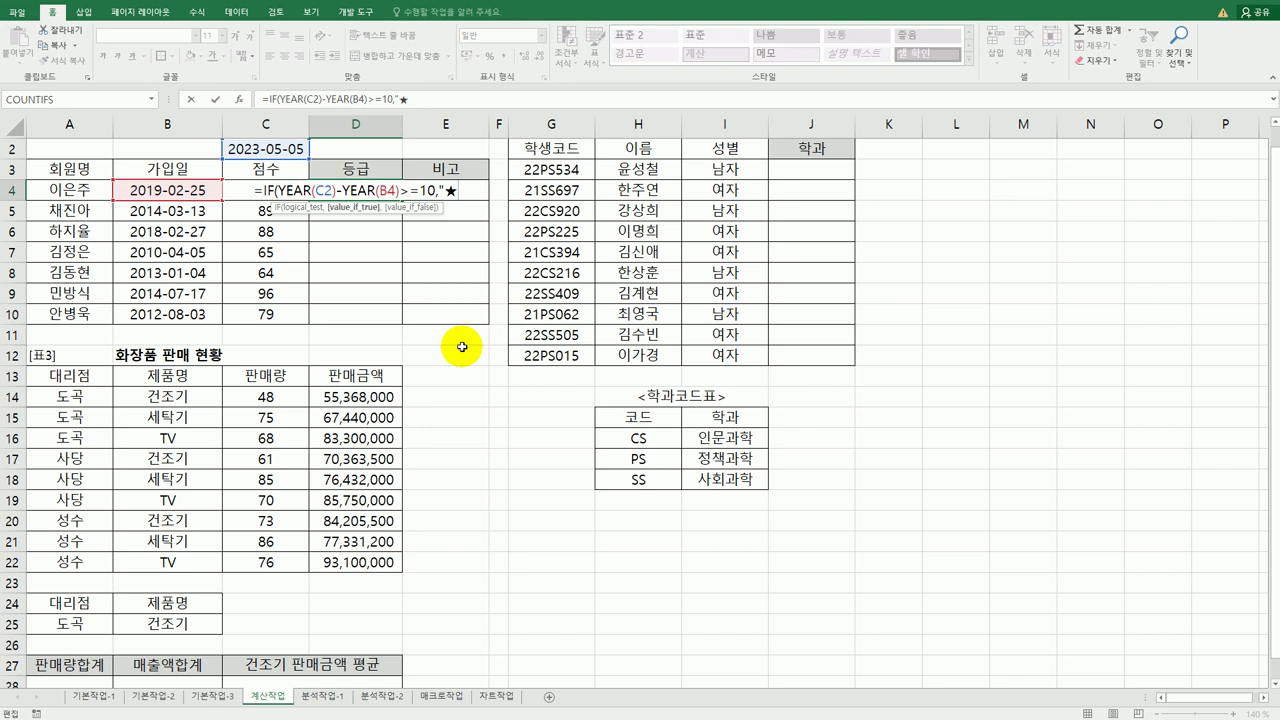
type("\",")
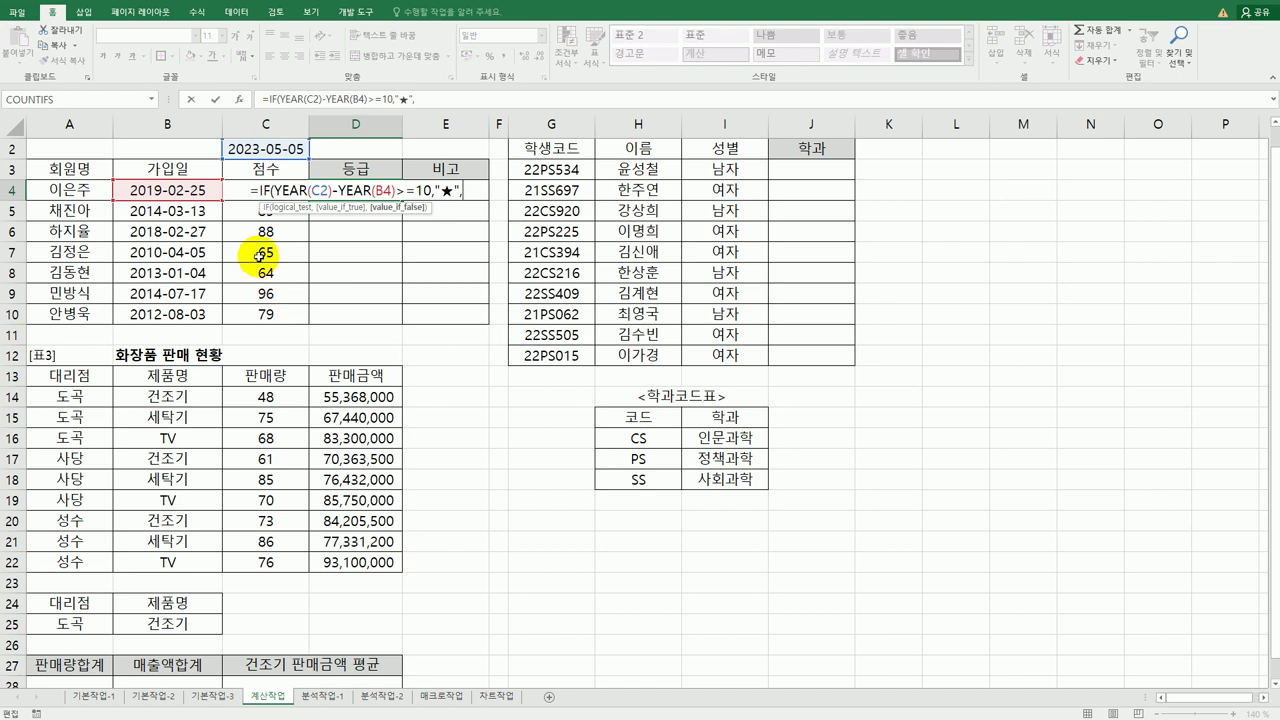
Duplicate the IF expression as its own false argument in D4 and change the nested test to >=5.
left_click_drag(258, 190, 493, 192)
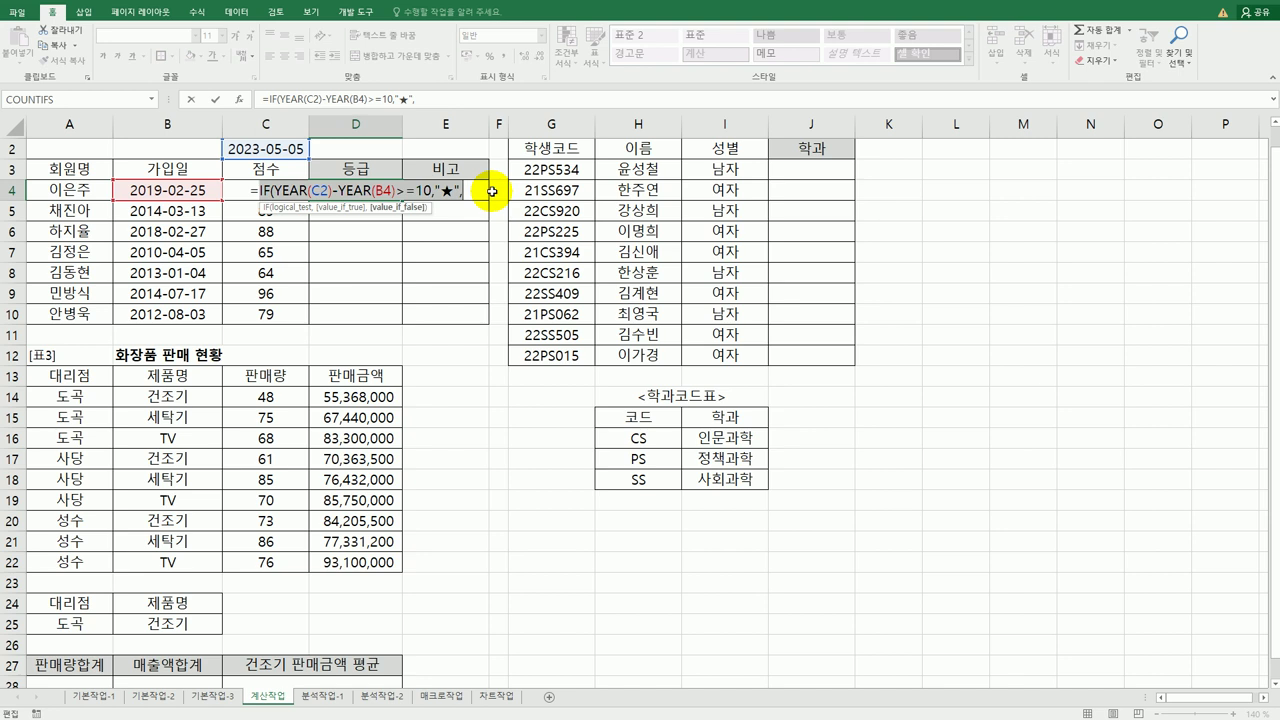
left_click(466, 193)
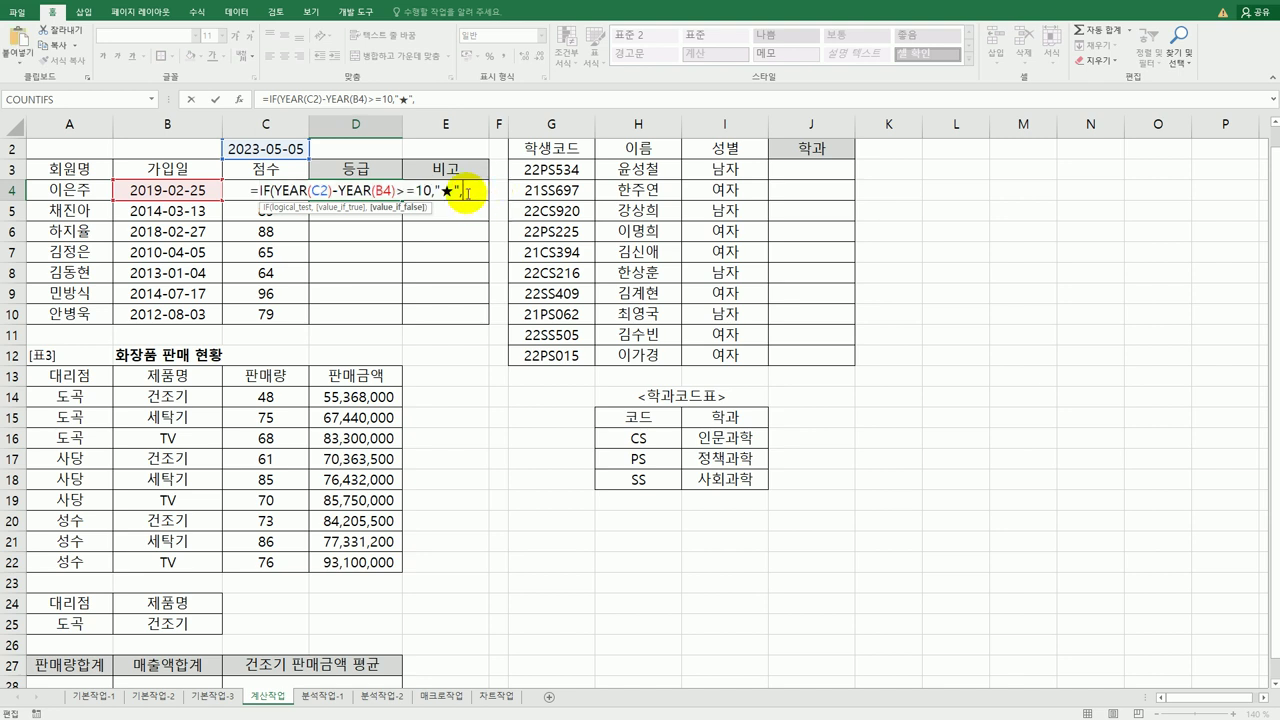
key("ctrl+v")
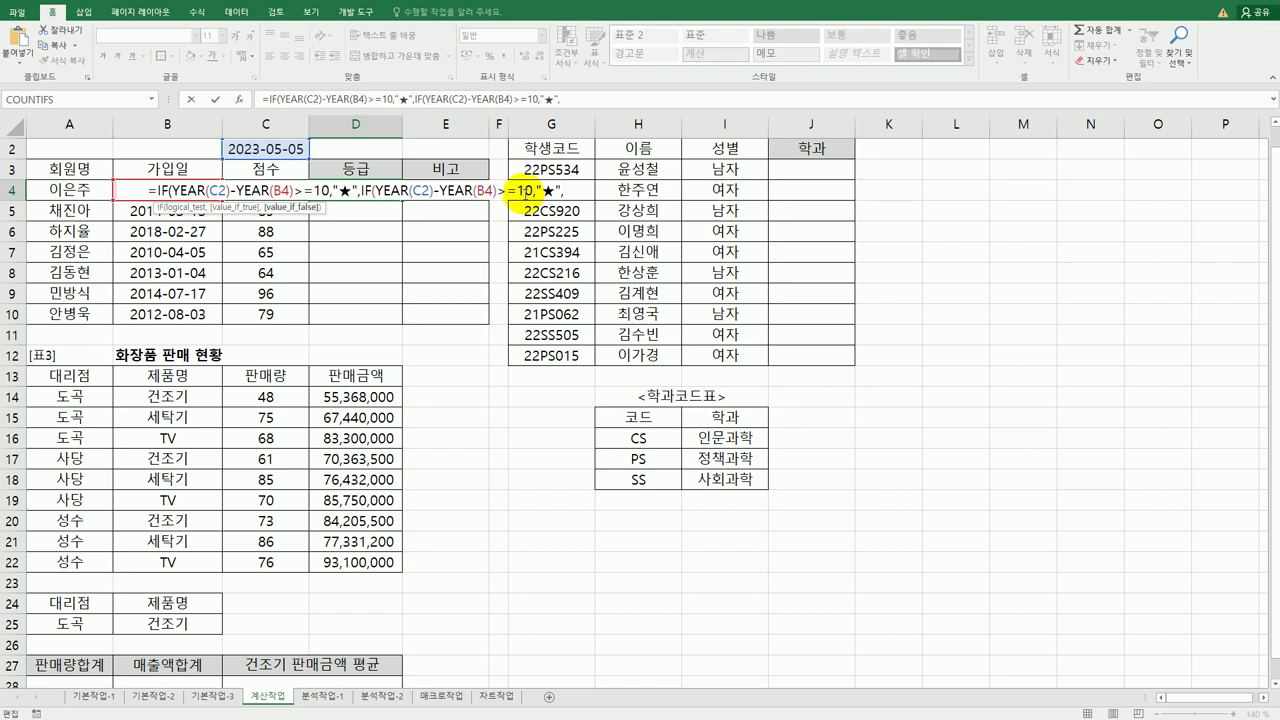
left_click(518, 192)
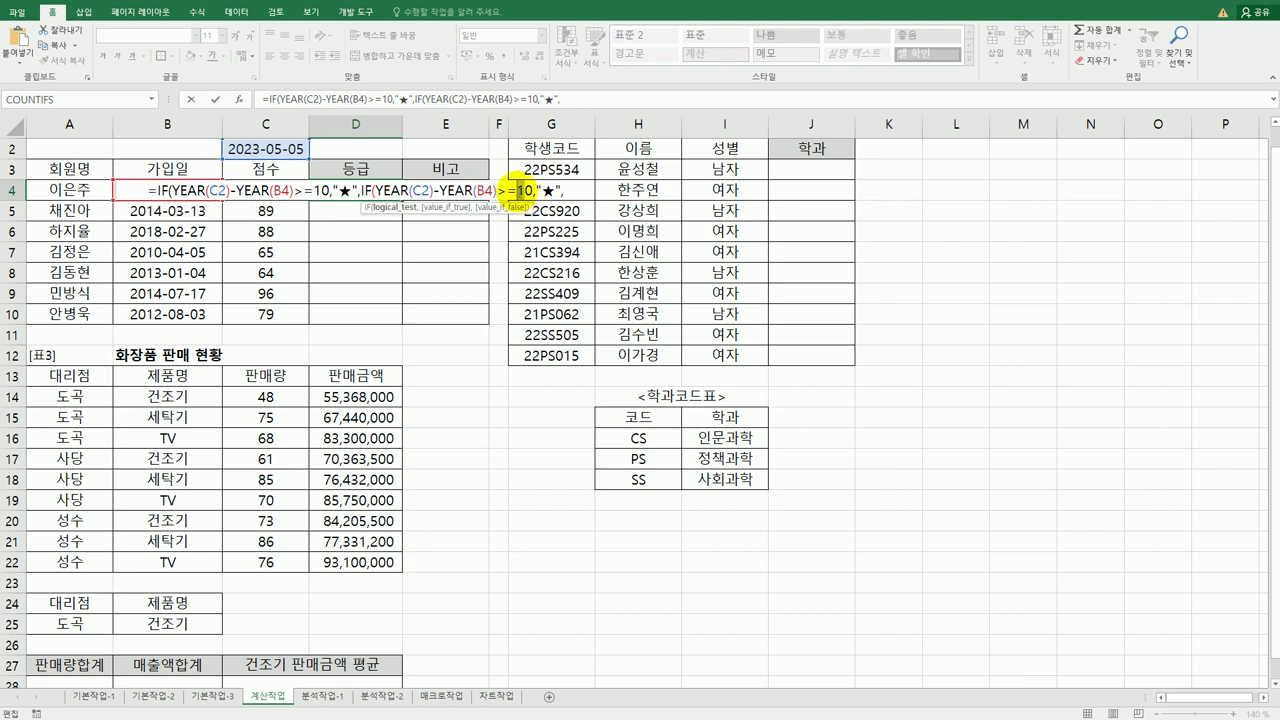
key("Delete")
key("Delete")
type("5")
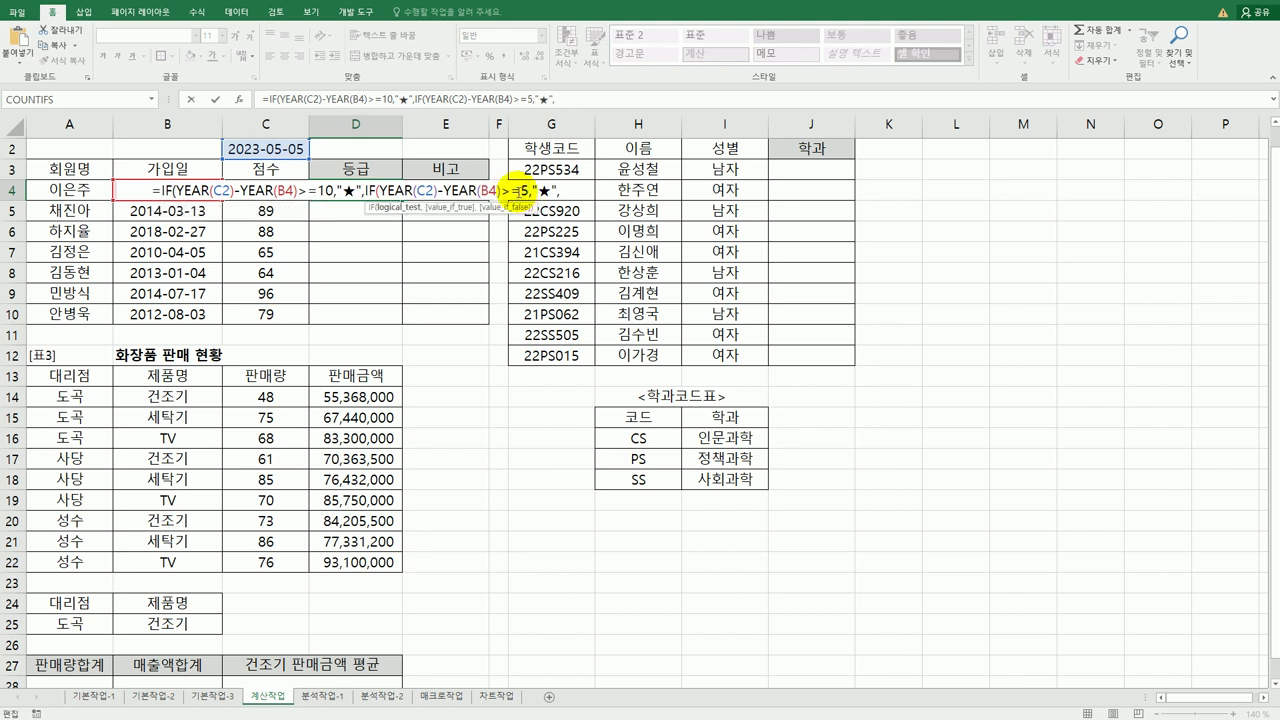
Set the nested IF's true result to "☆" and its false result to "", close both functions and commit D4.
double_click(543, 190)
type("ㅁ")
key("Hangul_Hanja")
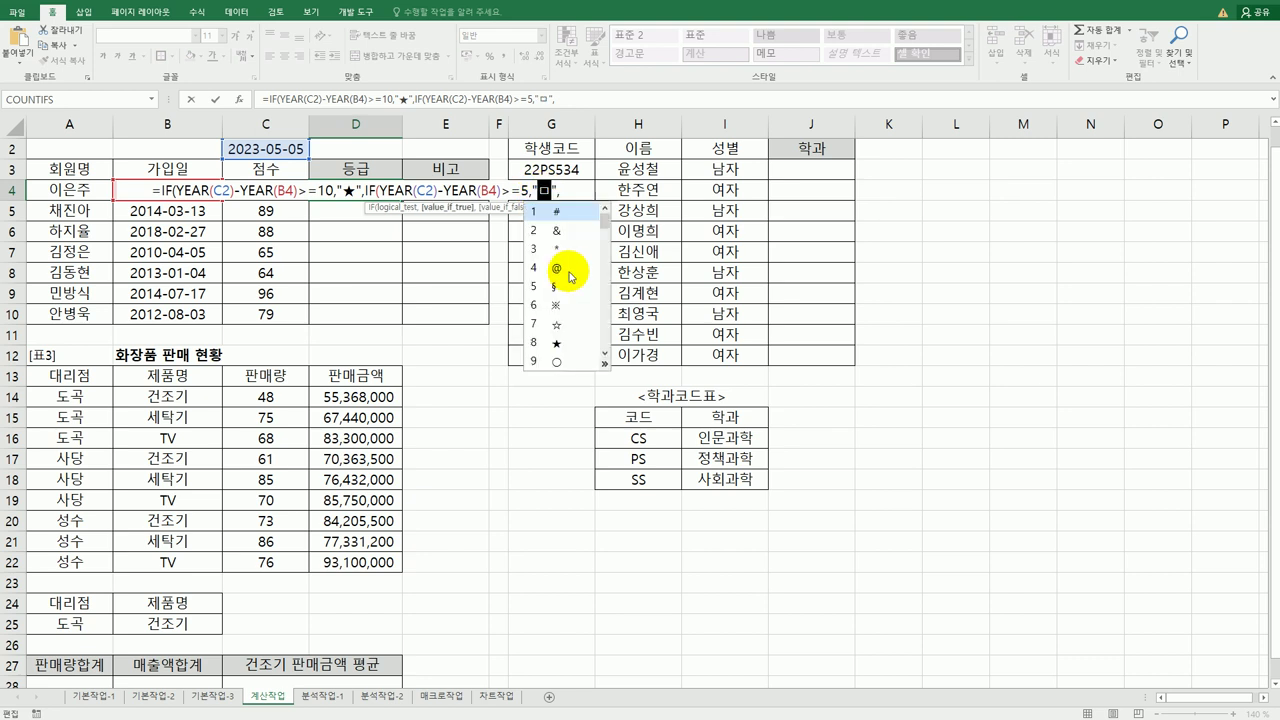
left_click(556, 326)
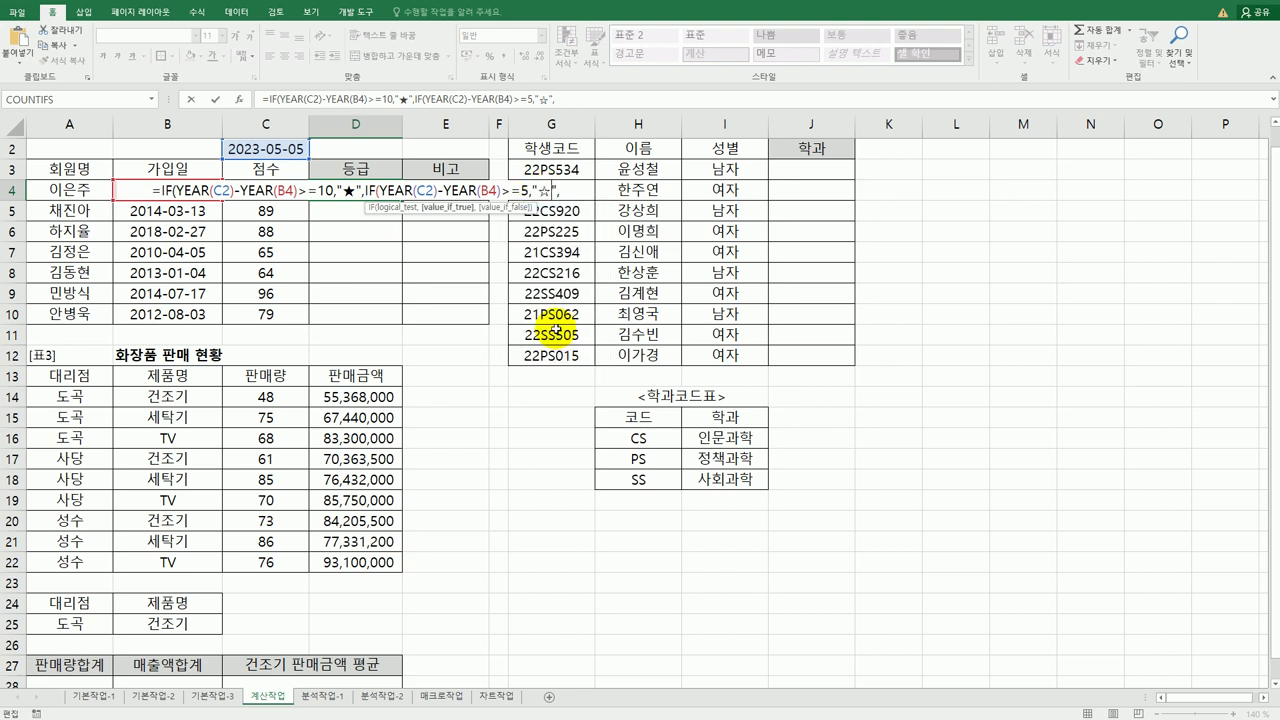
left_click(564, 189)
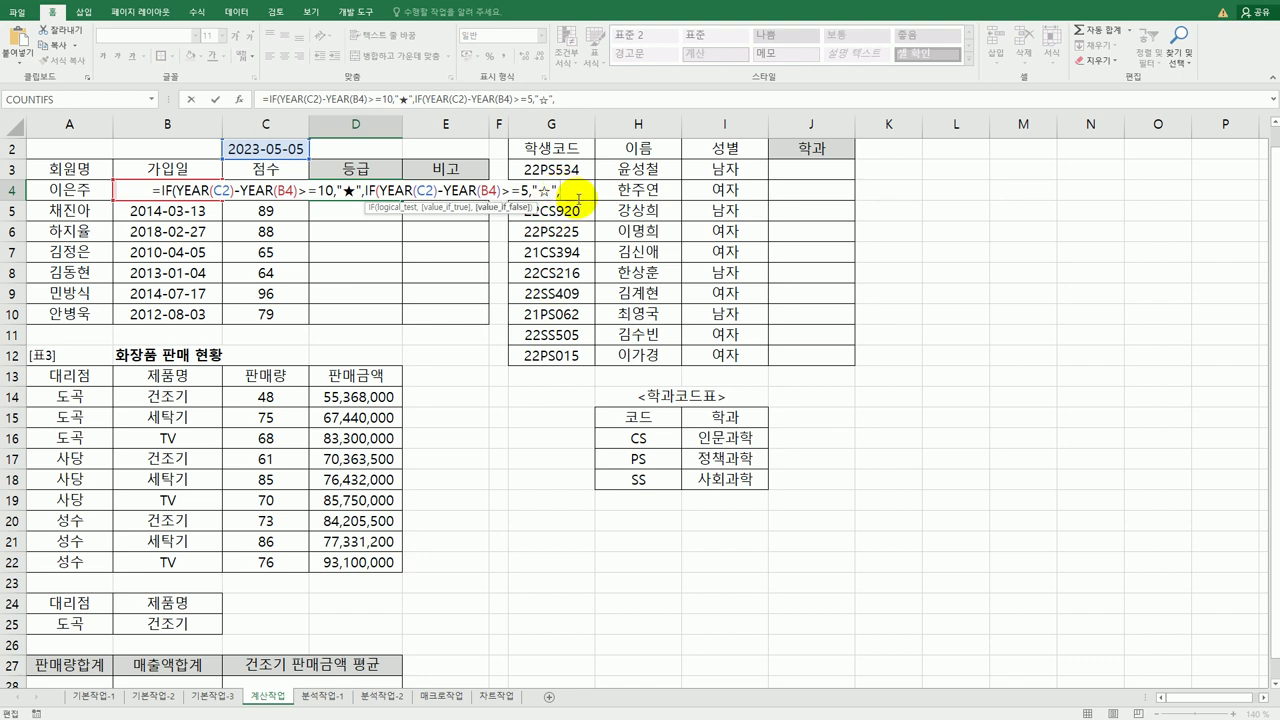
type("\"\"")
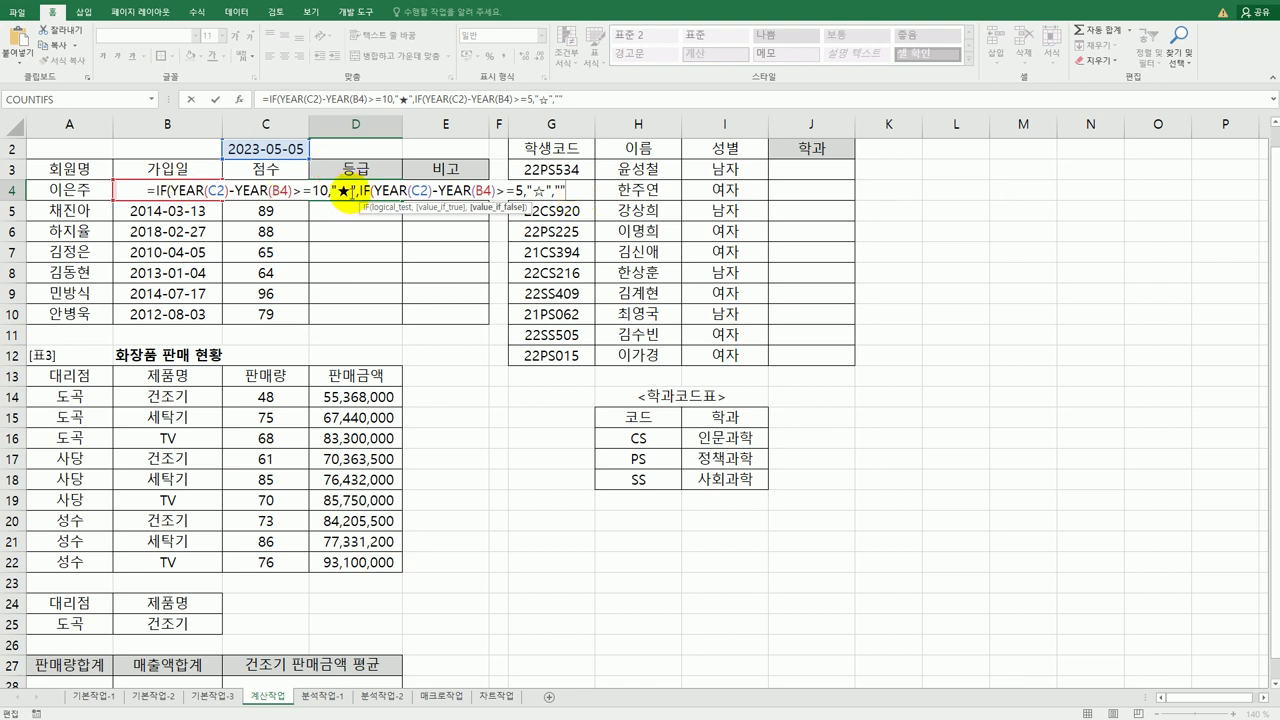
type("))")
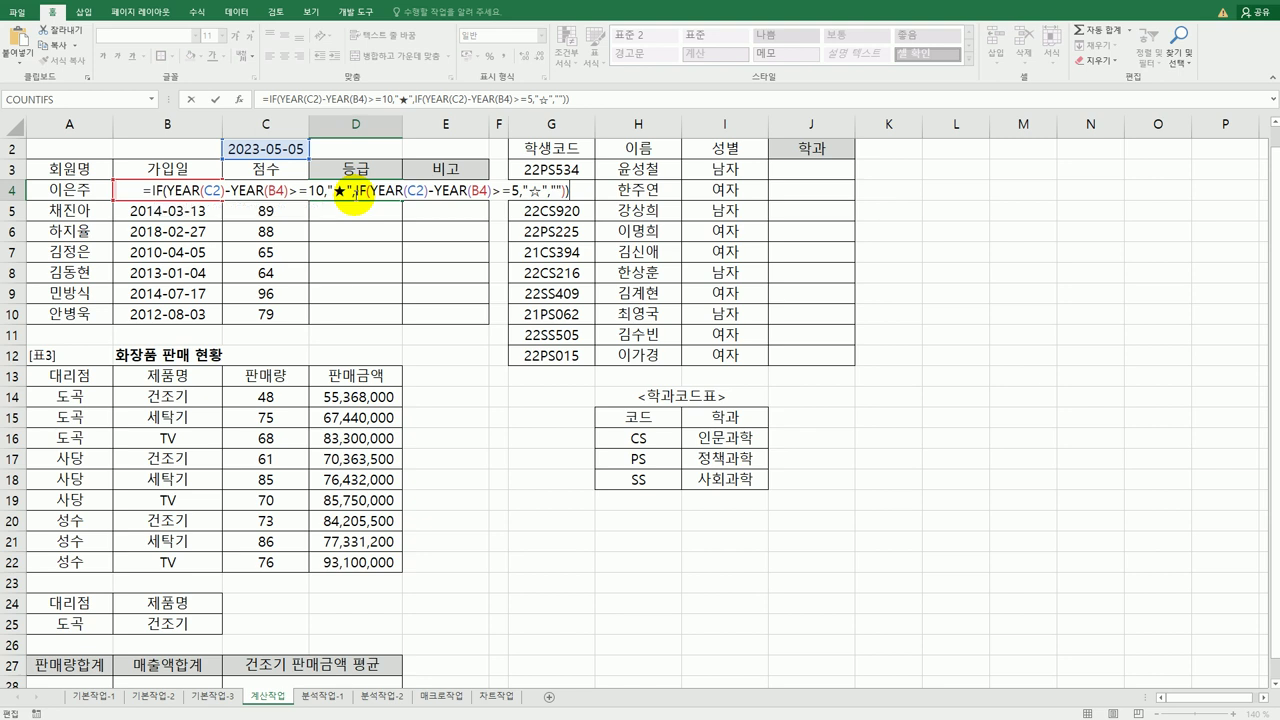
key("ctrl+Return")
Try to fill the 등급 formula from D4 down to D10 and check the cell references in D5's copy.
left_click_drag(401, 203, 383, 327)
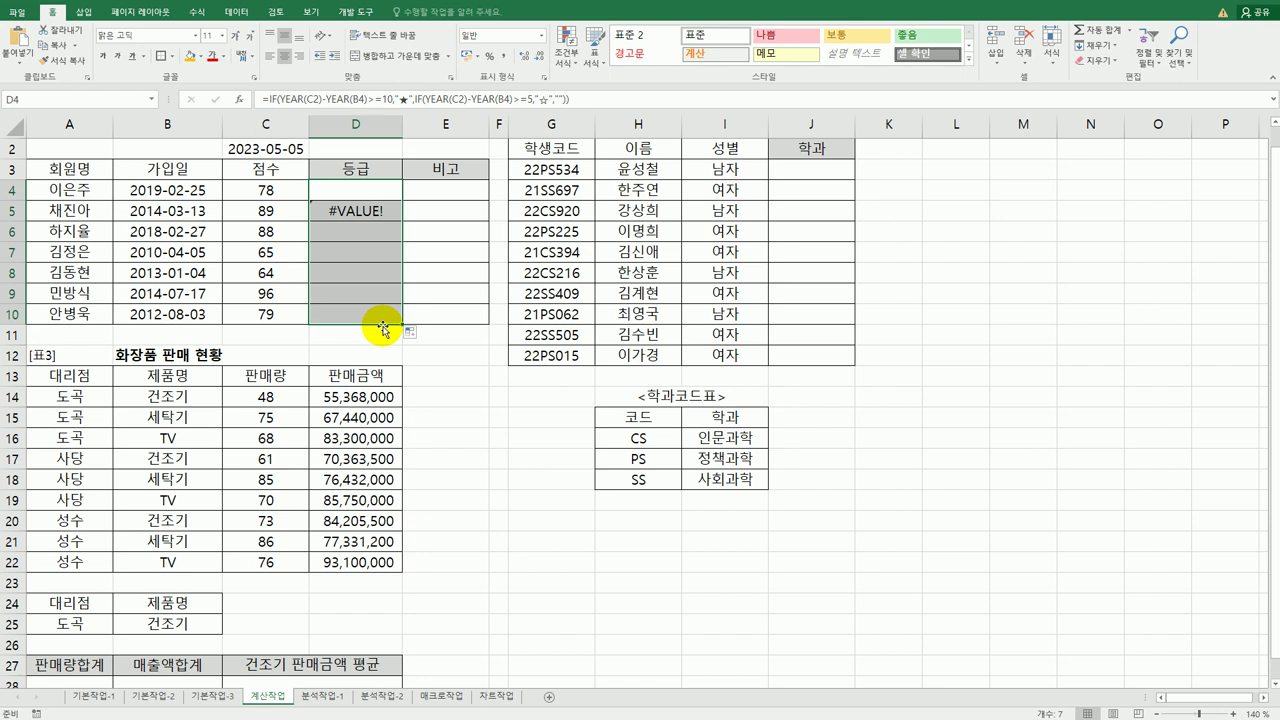
left_click(358, 211)
left_click(585, 99)
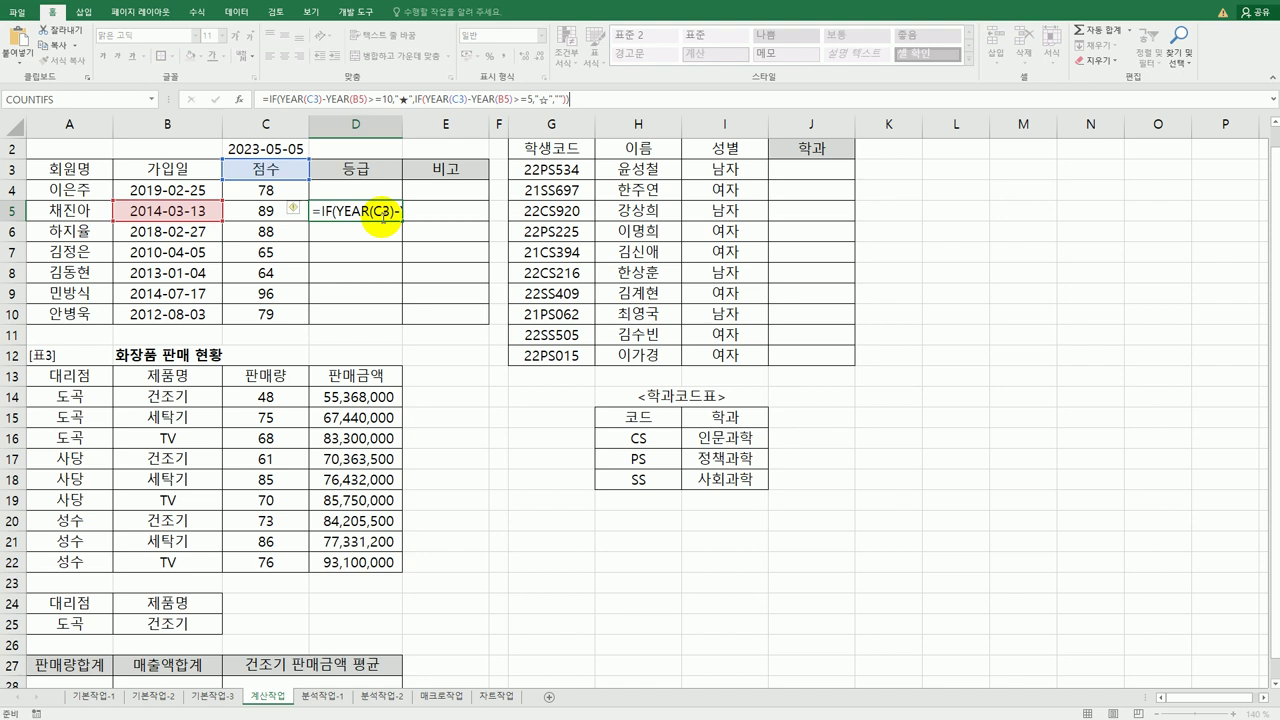
key("ctrl+Return")
Make both C2 references in the D4 formula absolute as $C$2 and fill the formula down to D10.
left_click(368, 193)
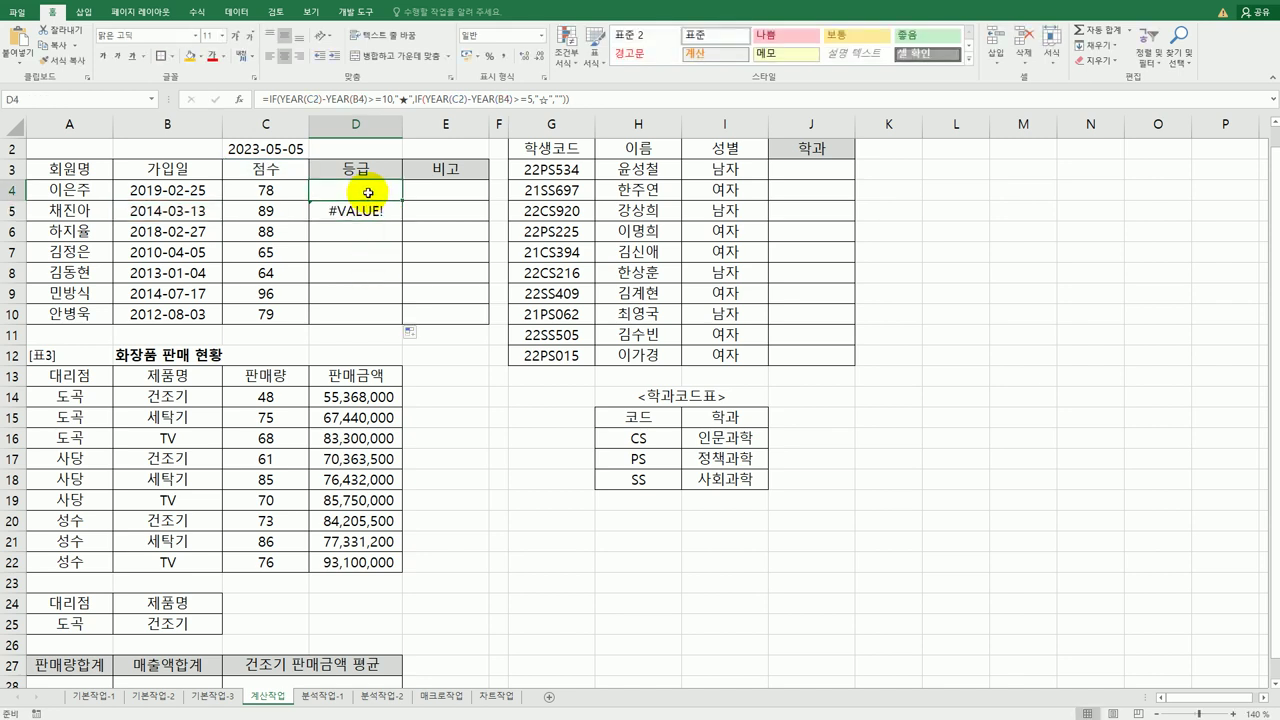
double_click(368, 193)
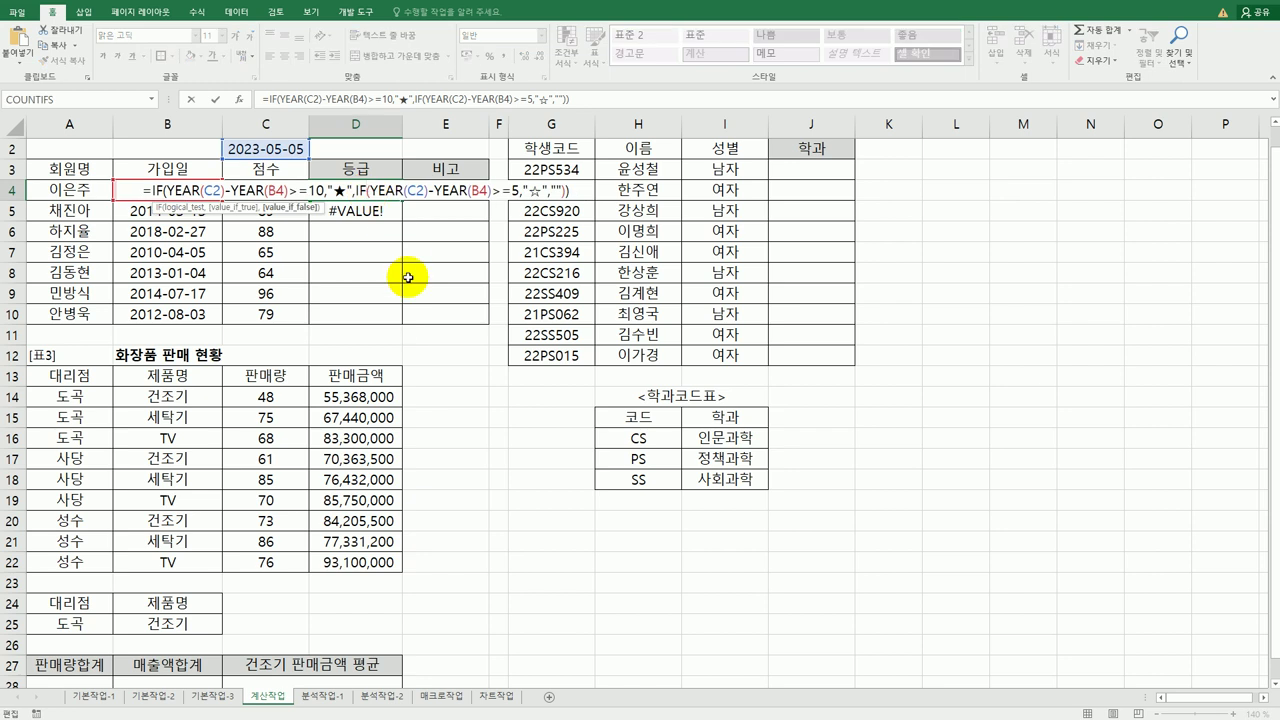
left_click(210, 191)
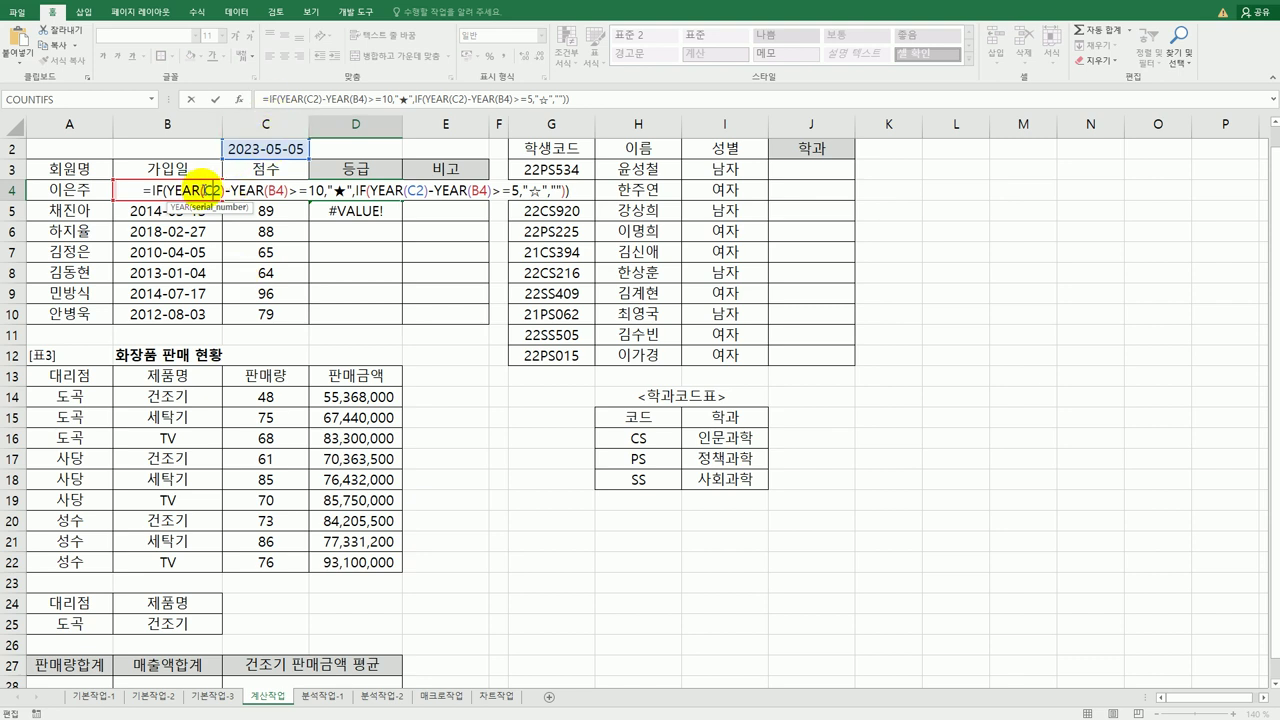
key("F4")
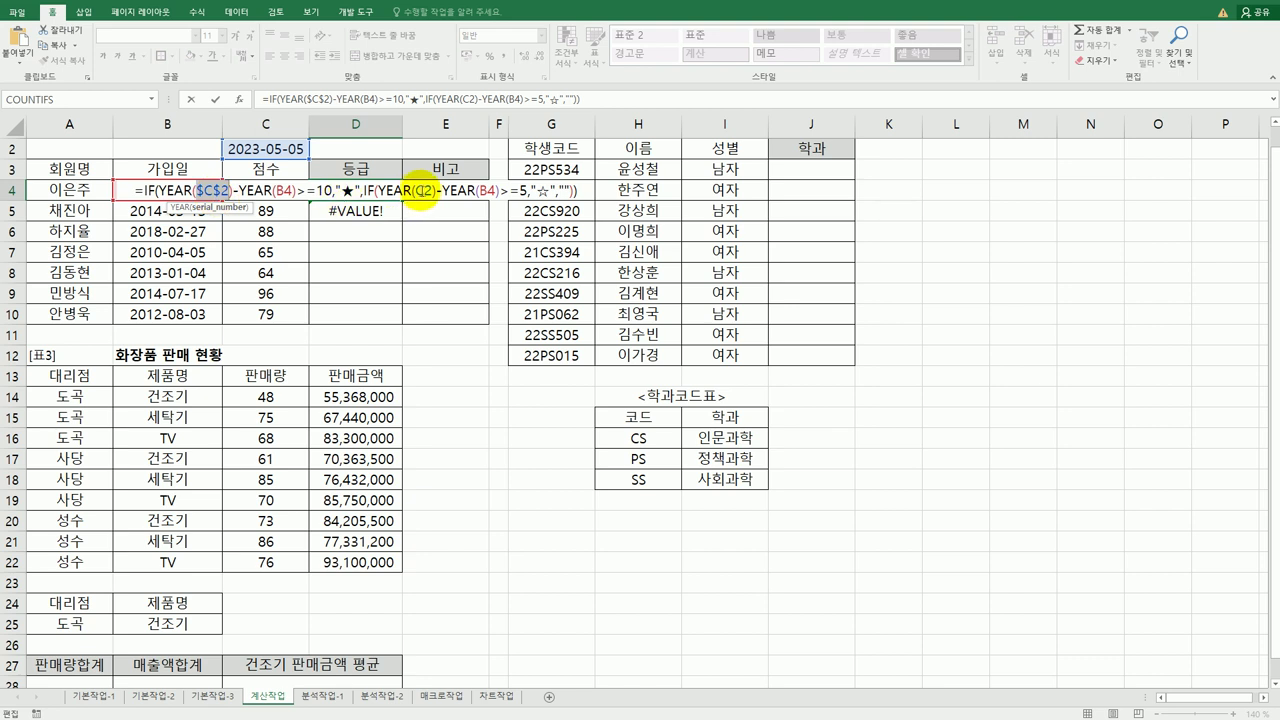
left_click(418, 190)
key("F4")
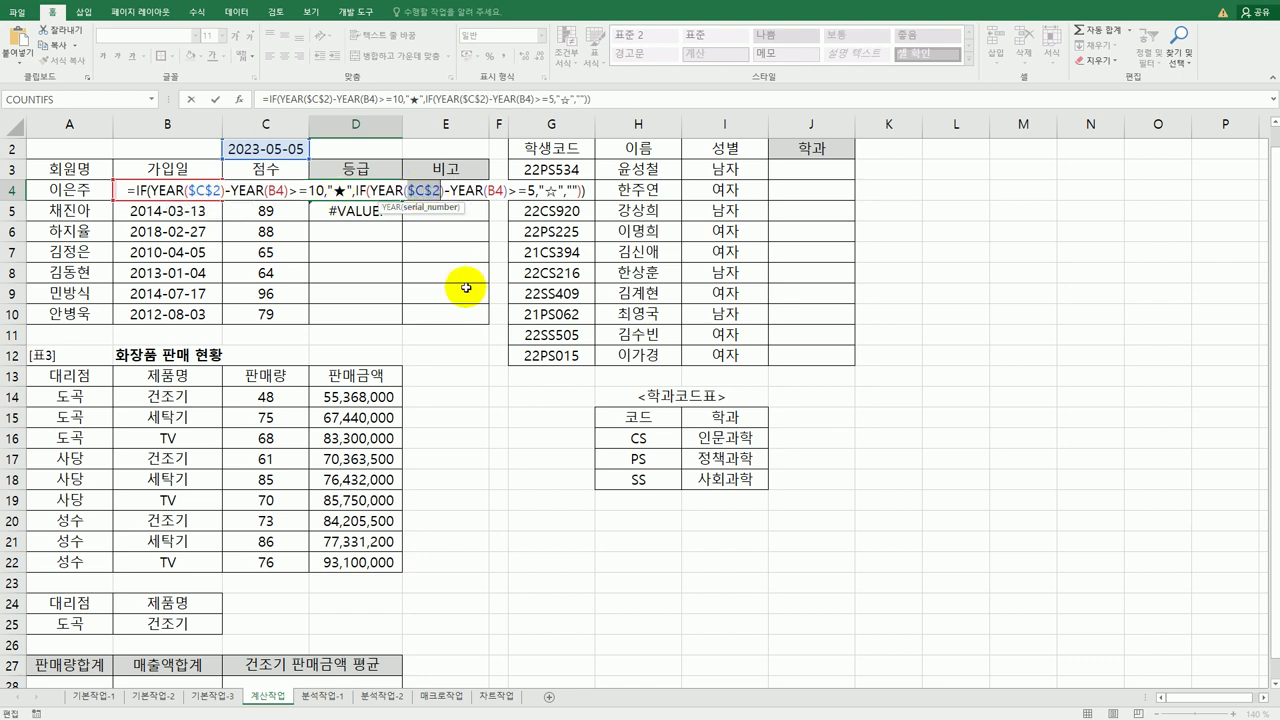
key("Return")
left_click(368, 188)
left_click_drag(403, 200, 400, 318)
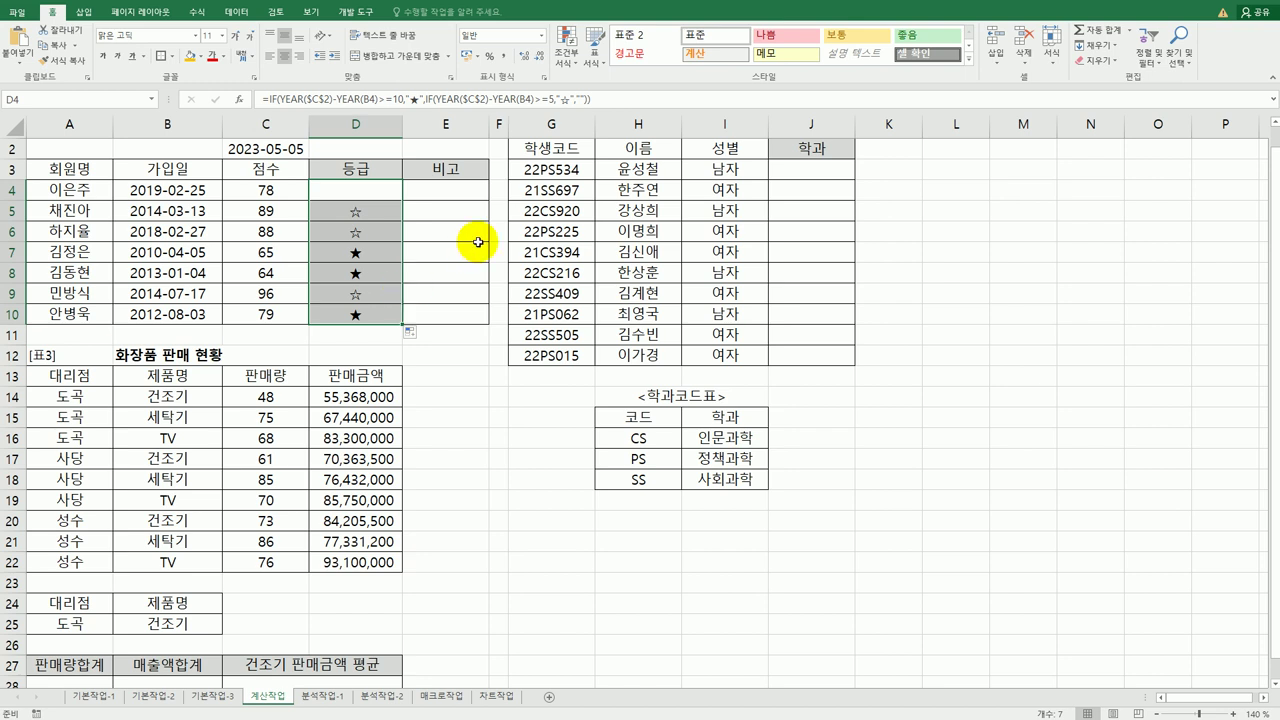
Start a RANK.EQ function in the first 비고 cell, E4, with C4 as its number argument.
left_click(447, 190)
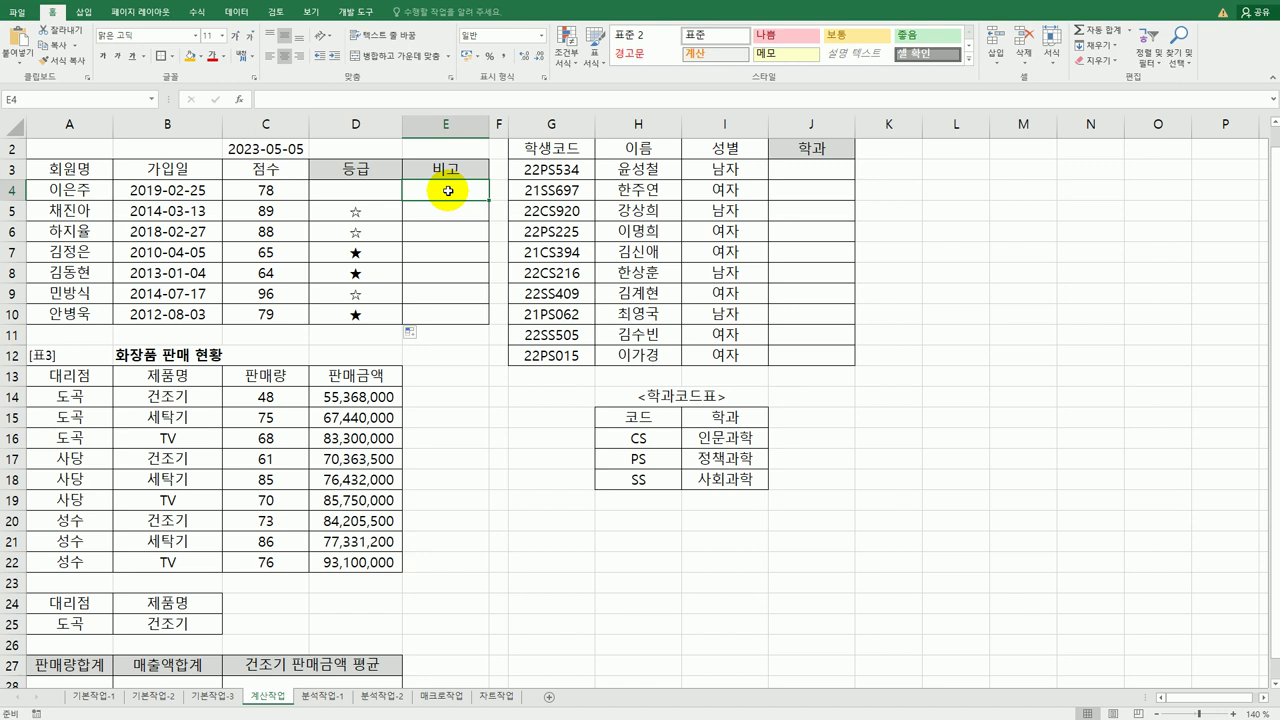
type("=")
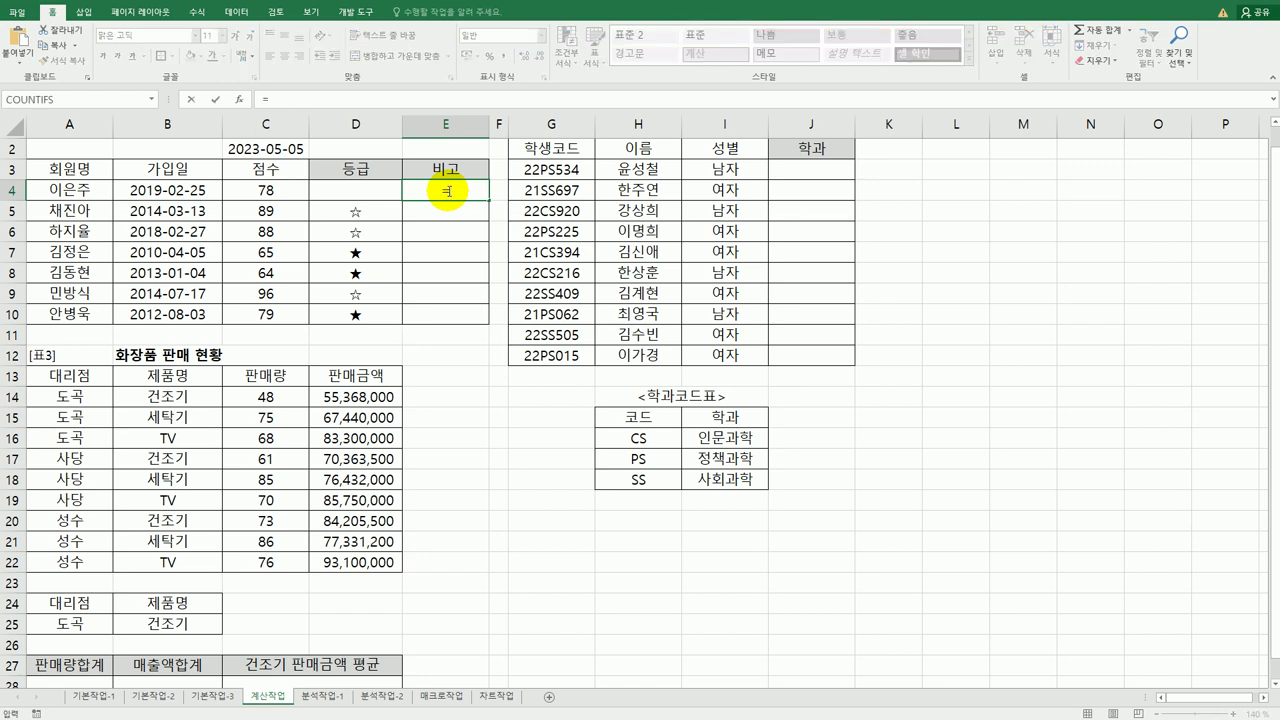
key("BackSpace")
type("ran")
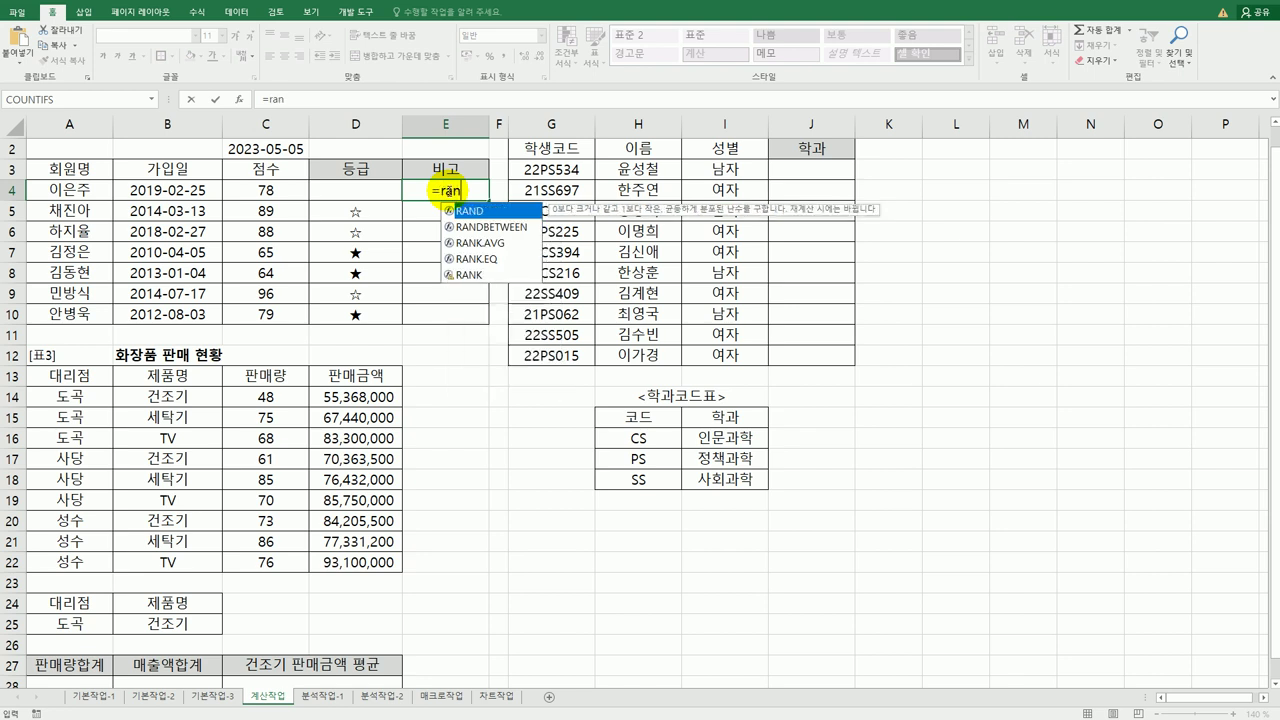
double_click(476, 261)
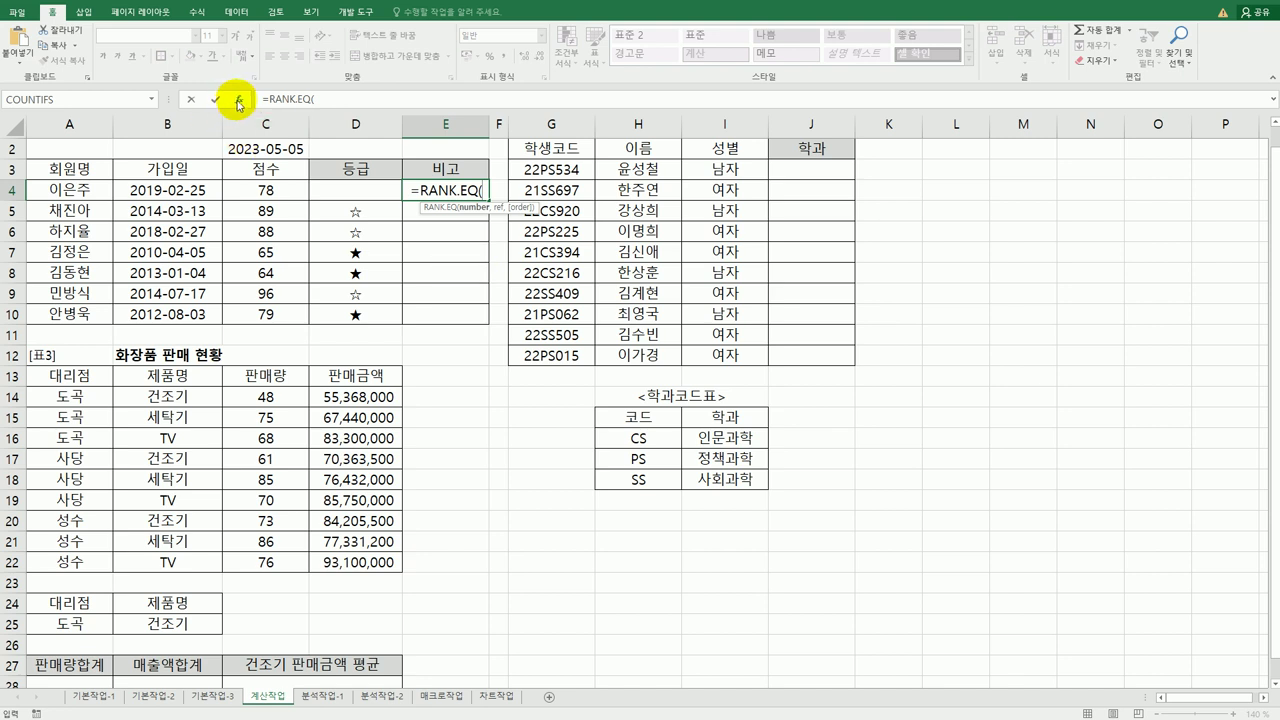
left_click(239, 101)
left_click(285, 192)
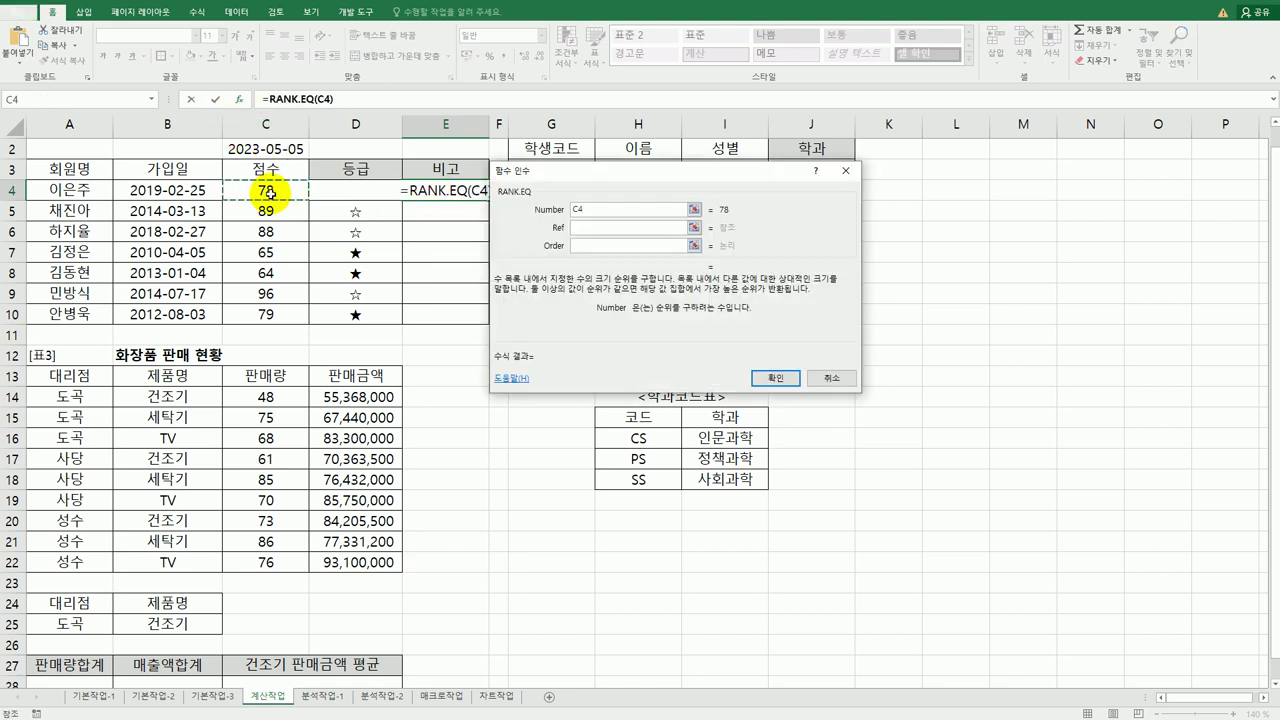
Set the RANK.EQ reference to the absolute range $C$4:$C$10 and the order to 0, and commit the formula.
left_click(590, 228)
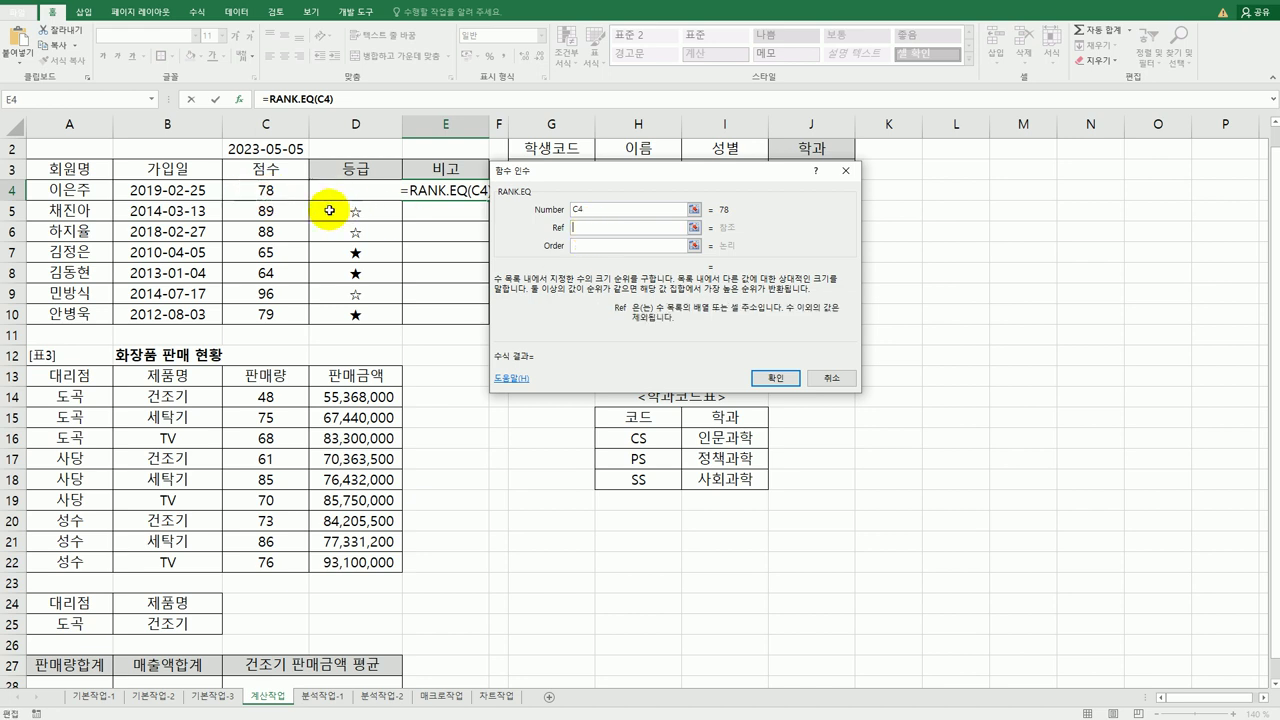
left_click_drag(268, 192, 266, 313)
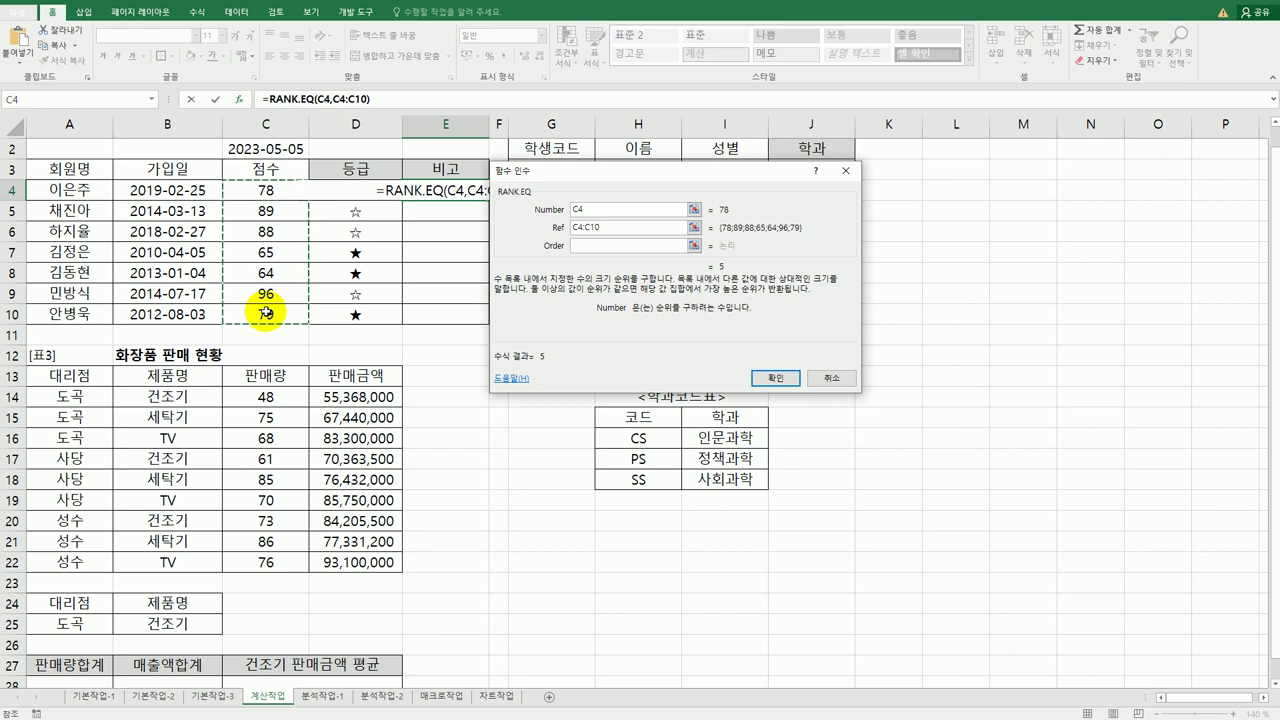
key("F4")
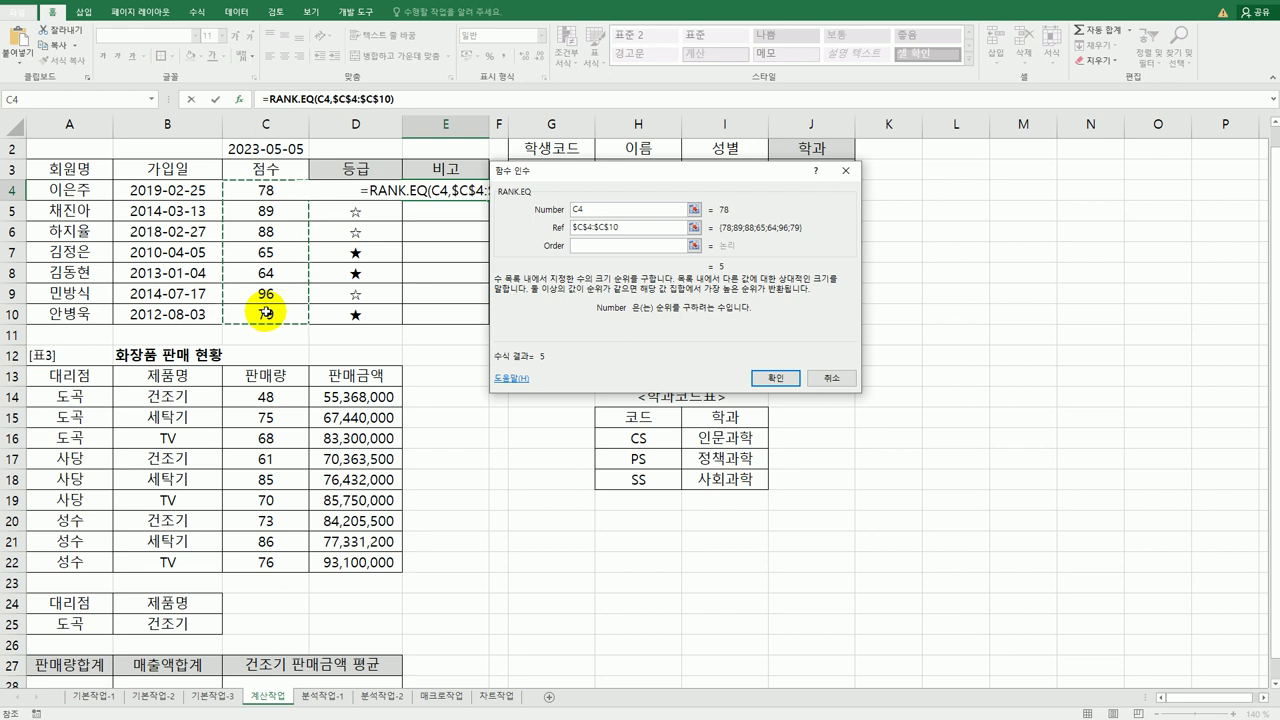
left_click(586, 248)
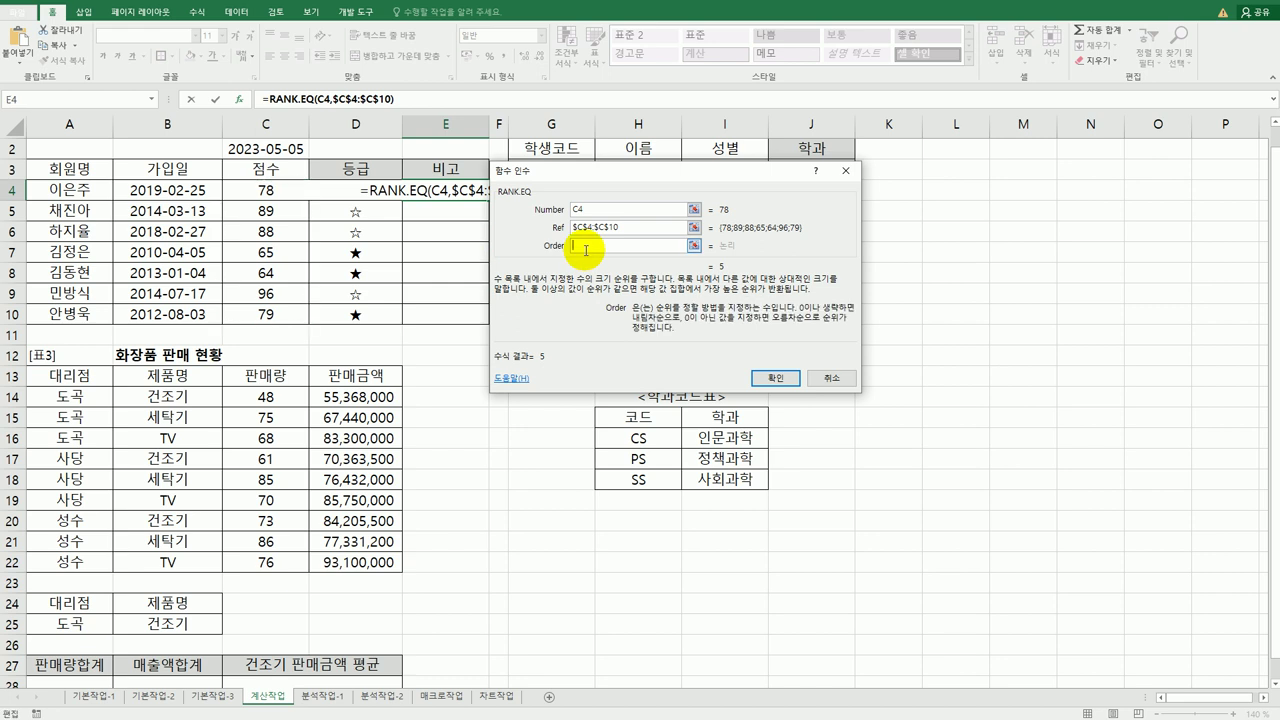
type("0")
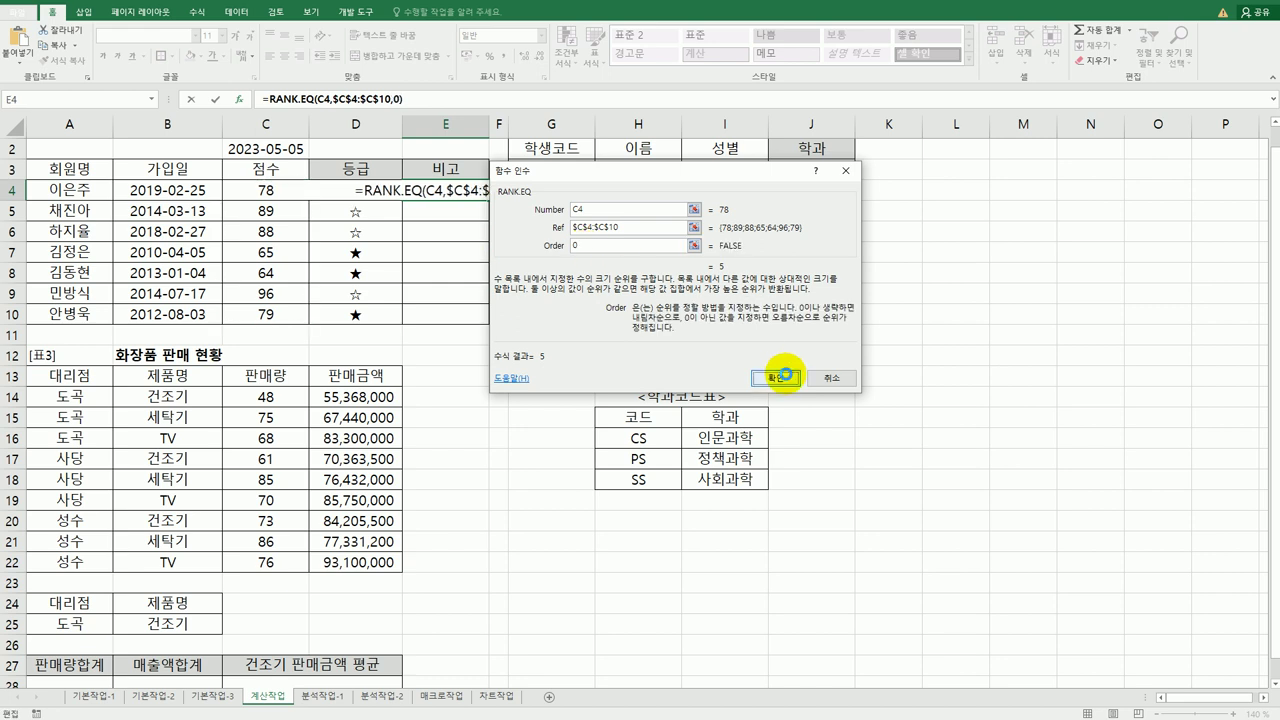
left_click(775, 378)
Fill the rank formula from E4 down to E10 and review the resulting ranks.
left_click_drag(489, 201, 464, 326)
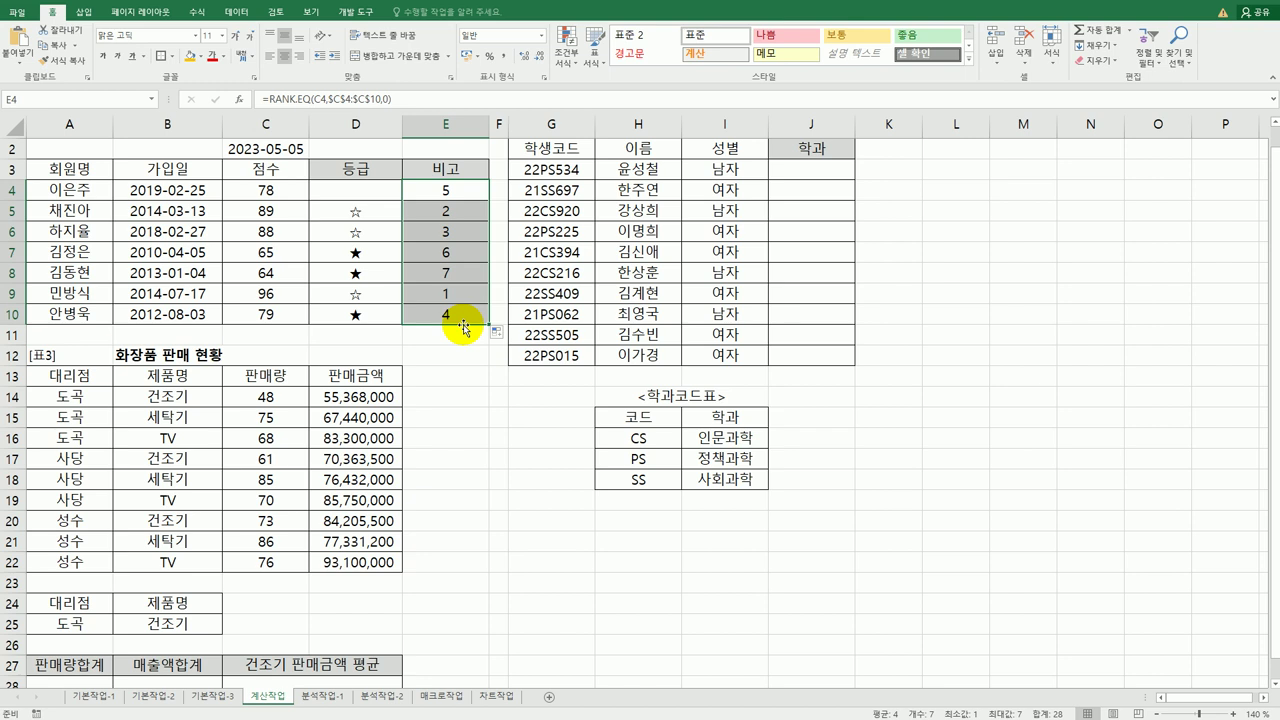
left_click(463, 191)
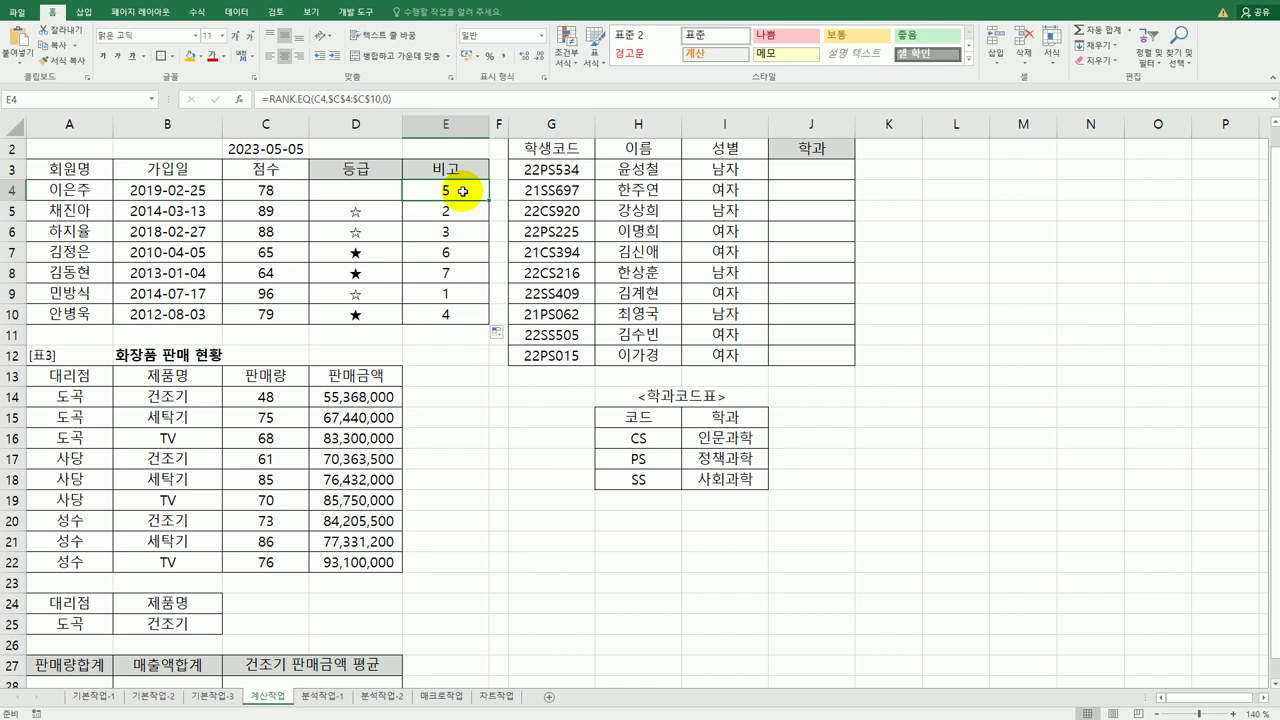
left_click_drag(463, 191, 448, 314)
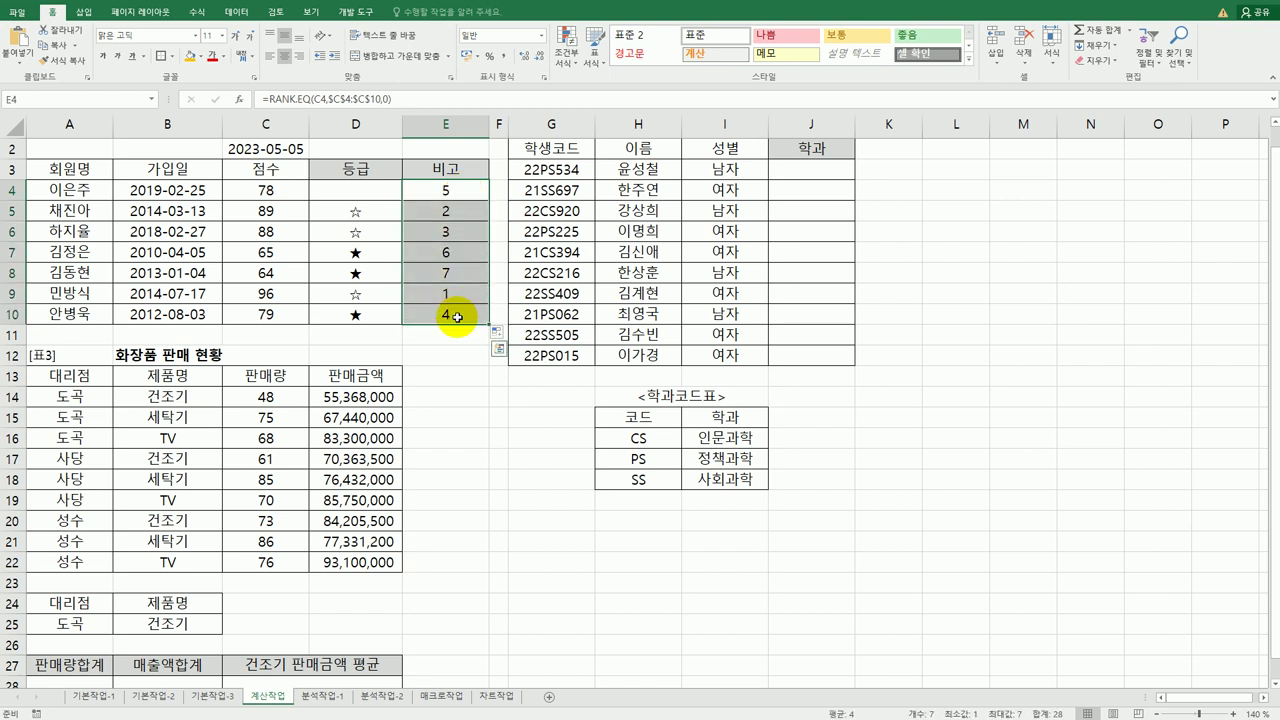
left_click(463, 192)
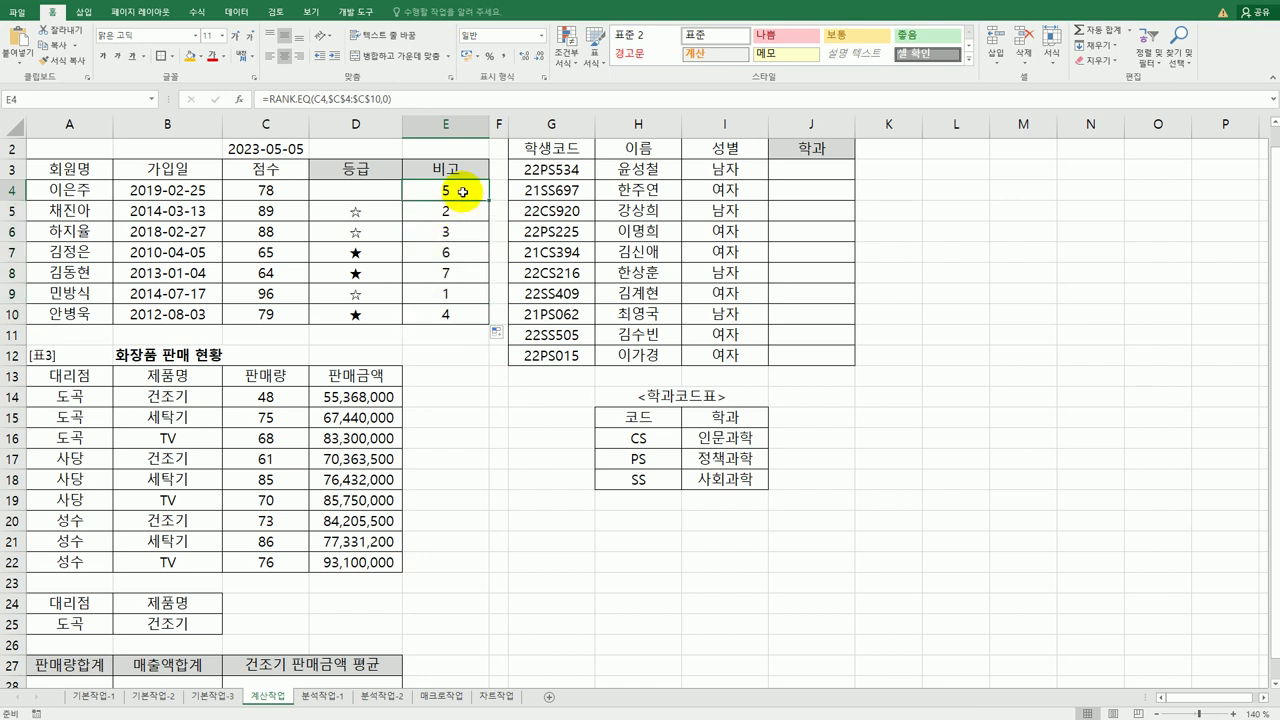
Insert a CHOOSE function before RANK.EQ in E4 so that the rank serves as its index.
double_click(463, 191)
key("Left")
key("Left")
key("Left")
key("Left")
key("Left")
key("Left")
key("Left")
key("Left")
key("Left")
key("Left")
key("Left")
key("Left")
key("Left")
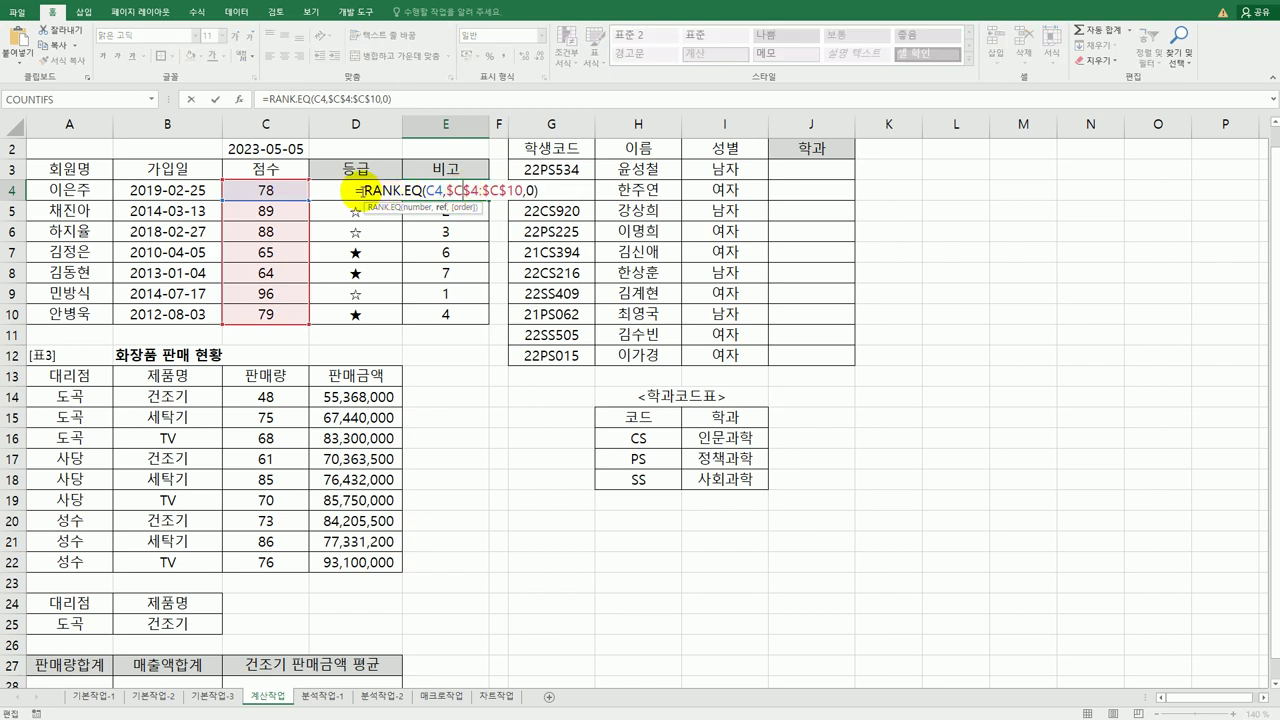
type("cho")
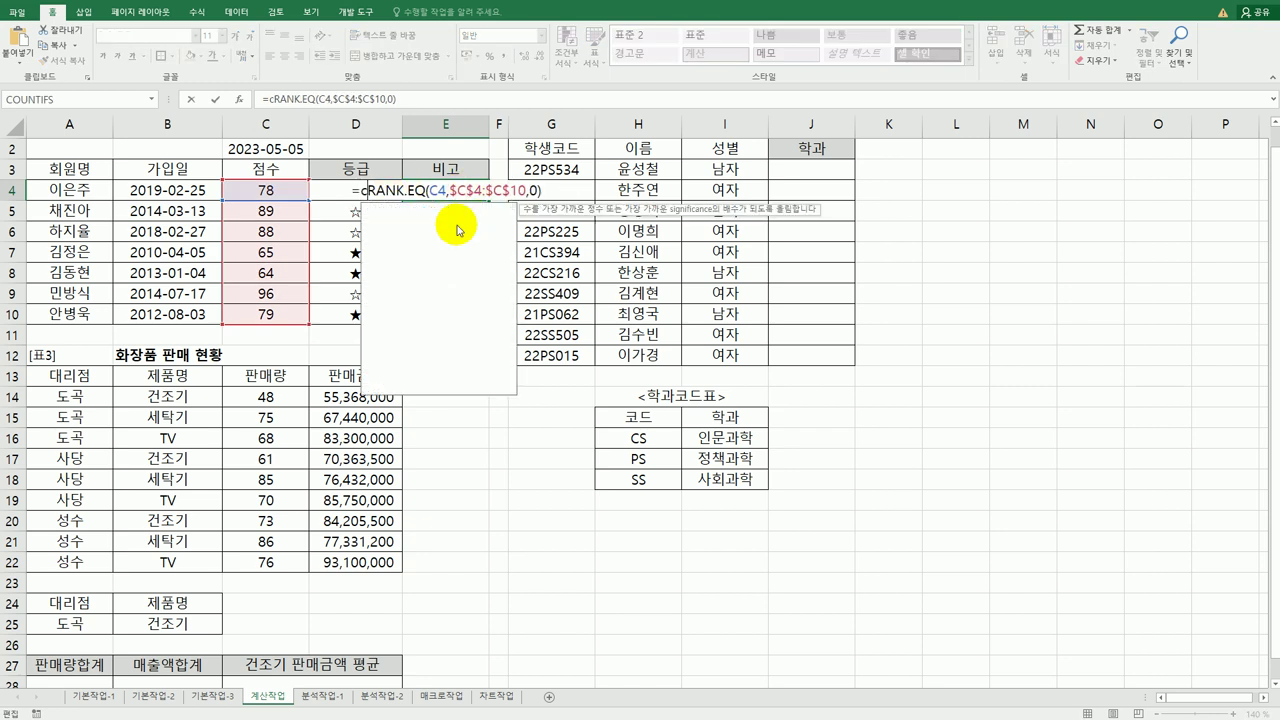
key("Tab")
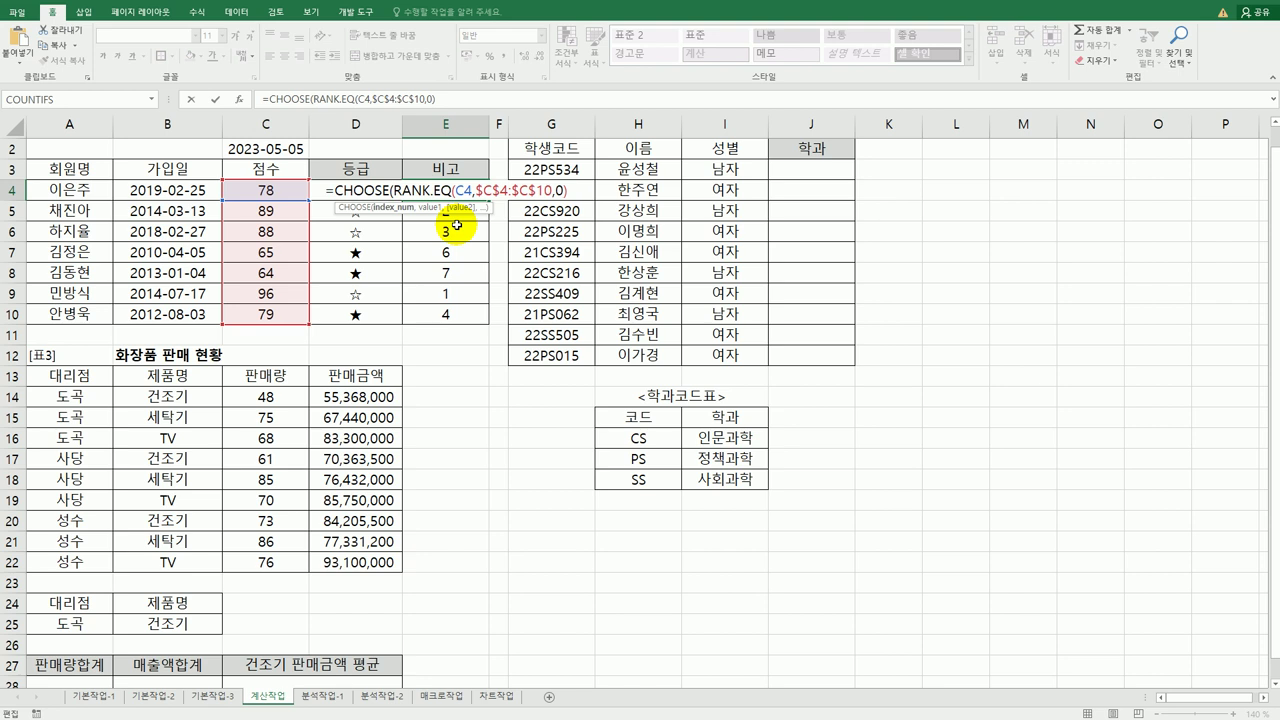
left_click(356, 193)
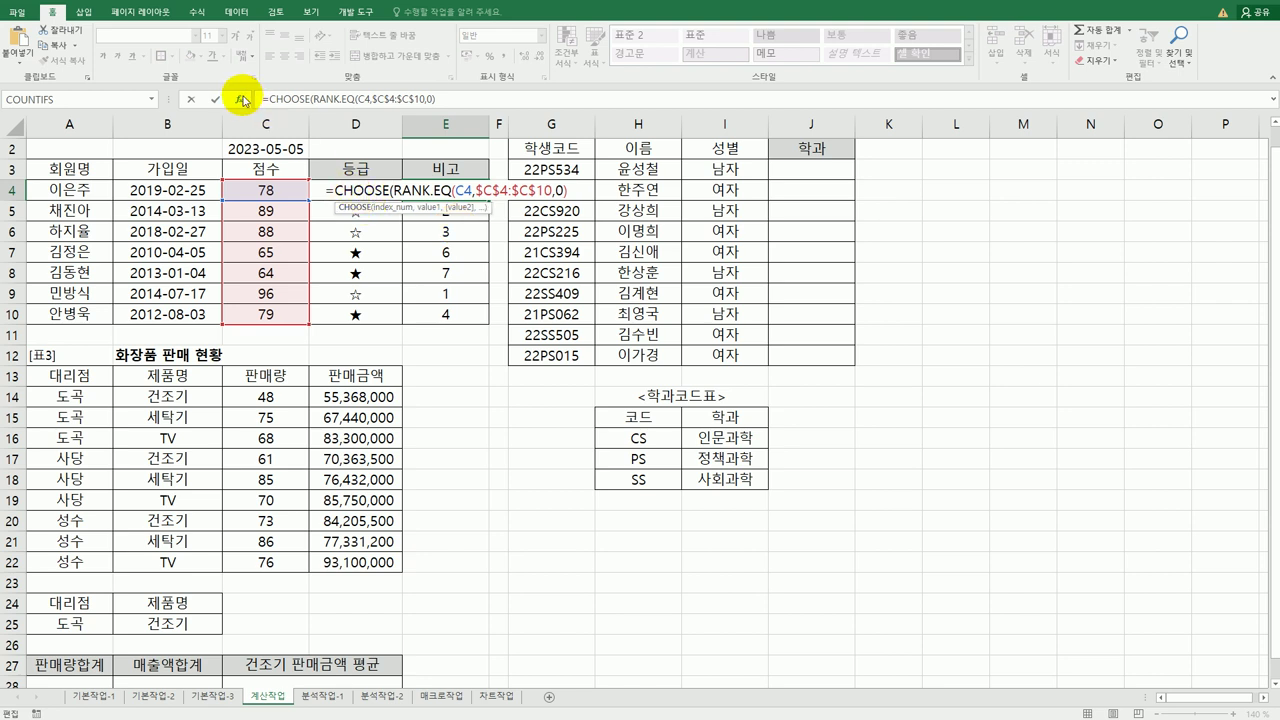
Set both Value1 and Value2 of the CHOOSE function to "합격".
left_click(241, 99)
left_click(581, 215)
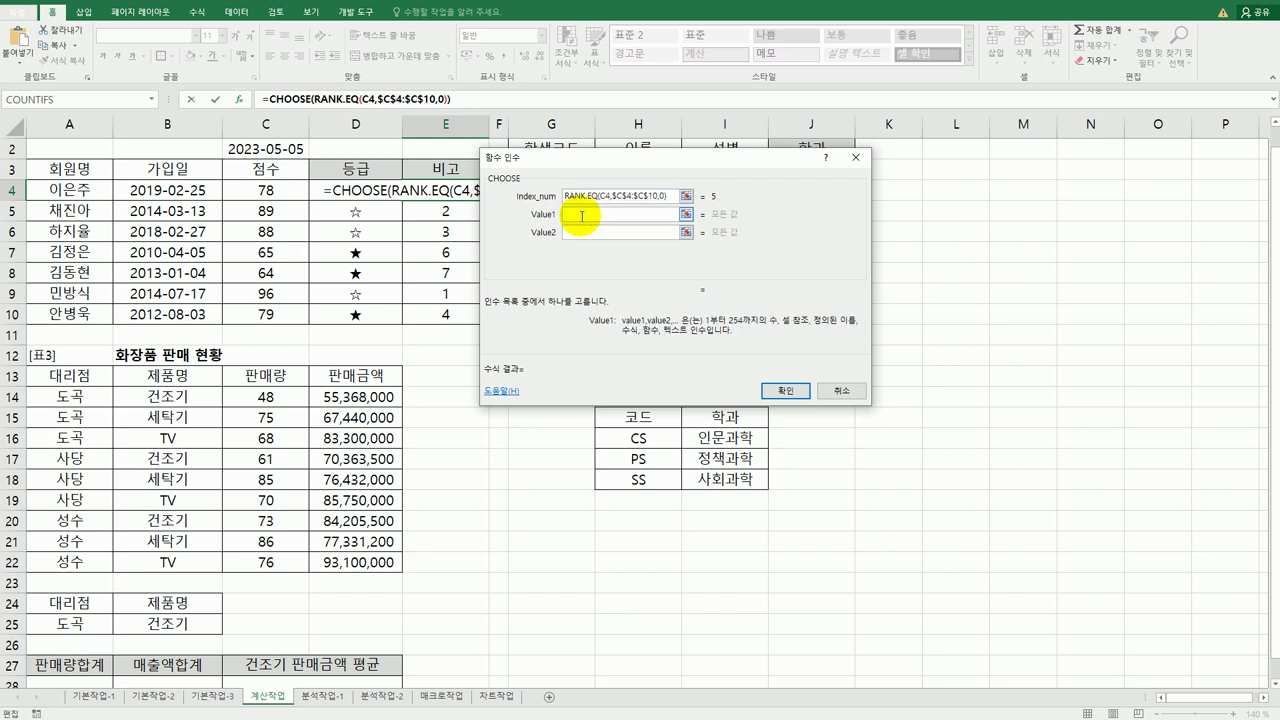
type("☆")
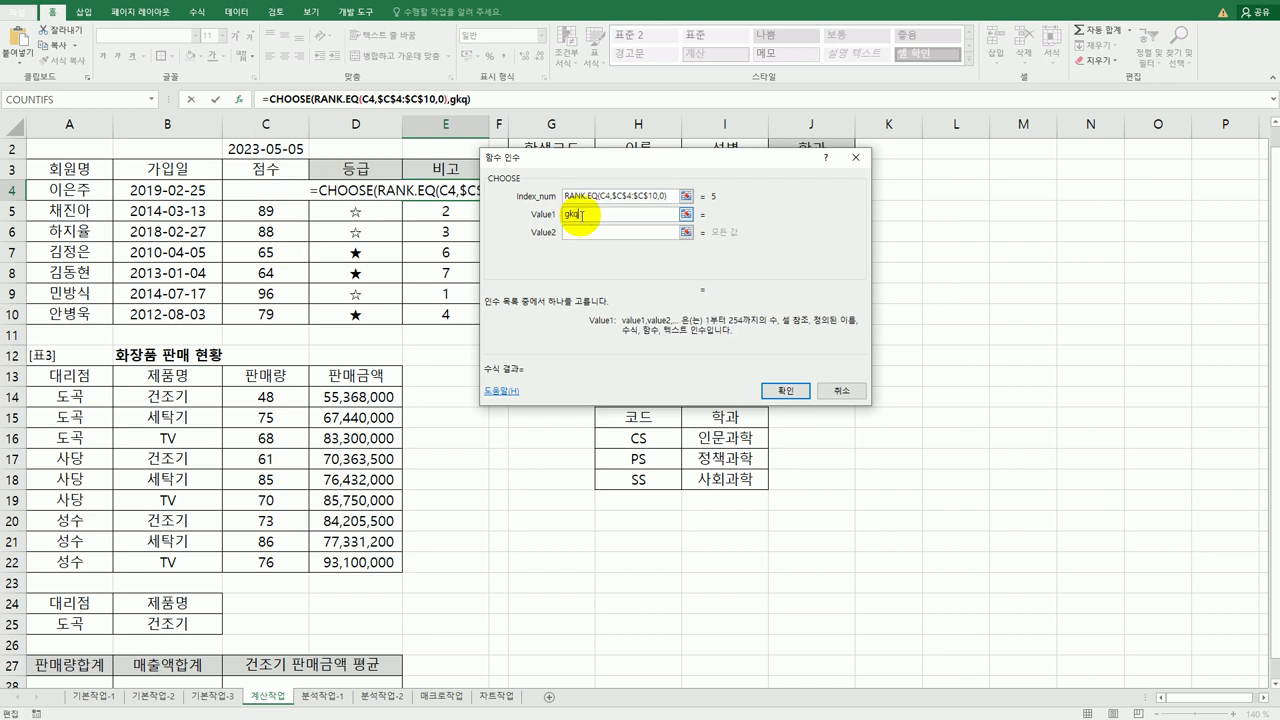
type("합격")
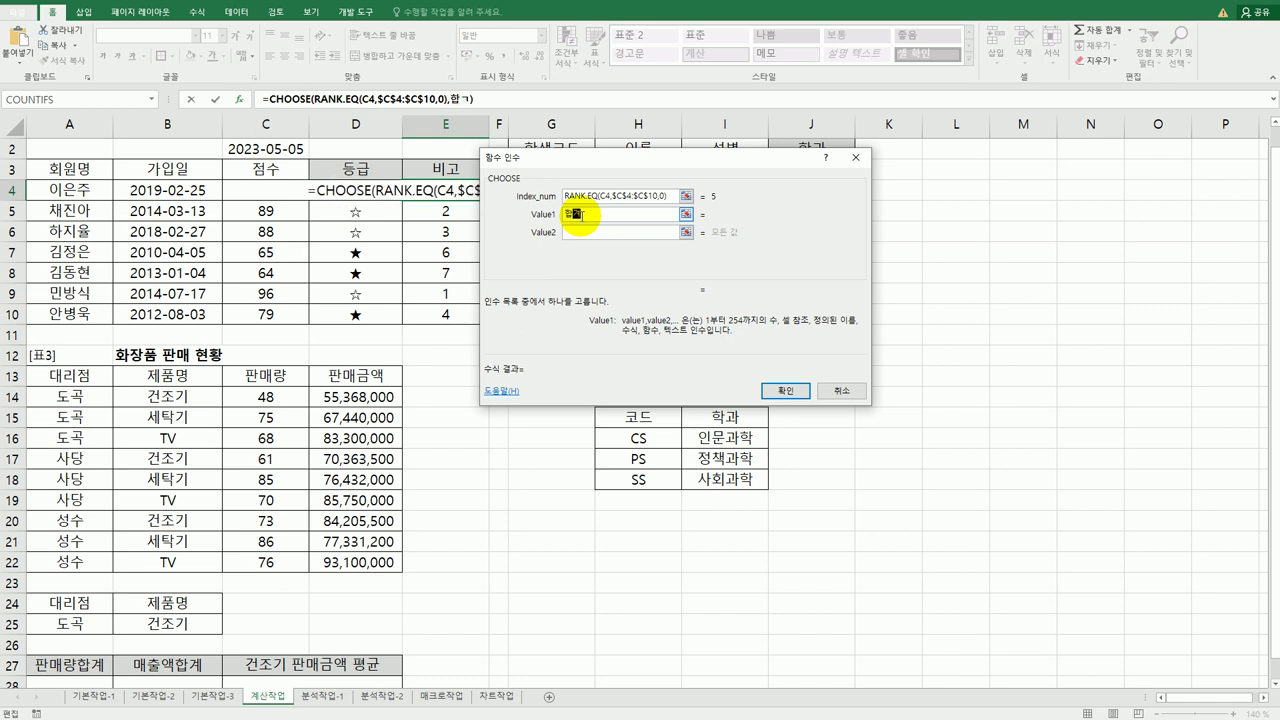
key("Tab")
type("ㅎ합격")
key("Tab")
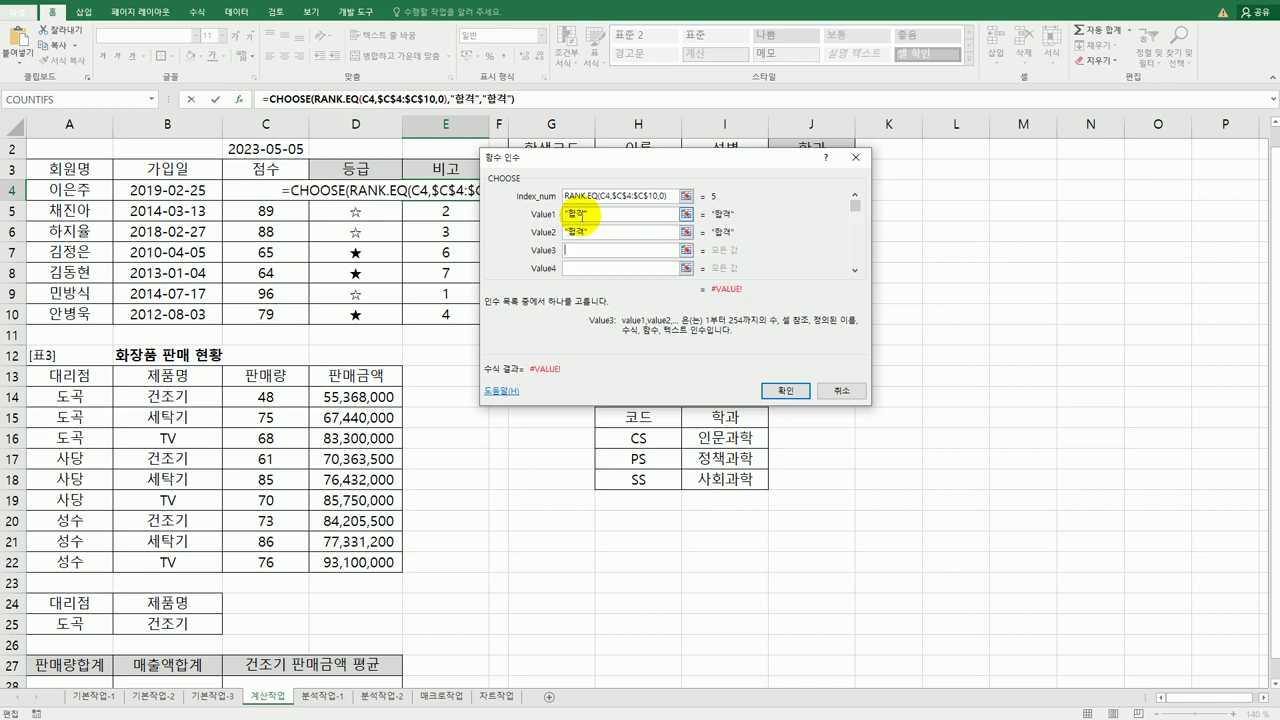
Set Value3, Value4 and Value5 of the CHOOSE function to empty text "".
type("\"\",\"\"")
key("Tab")
type("\"\"")
key("Tab")
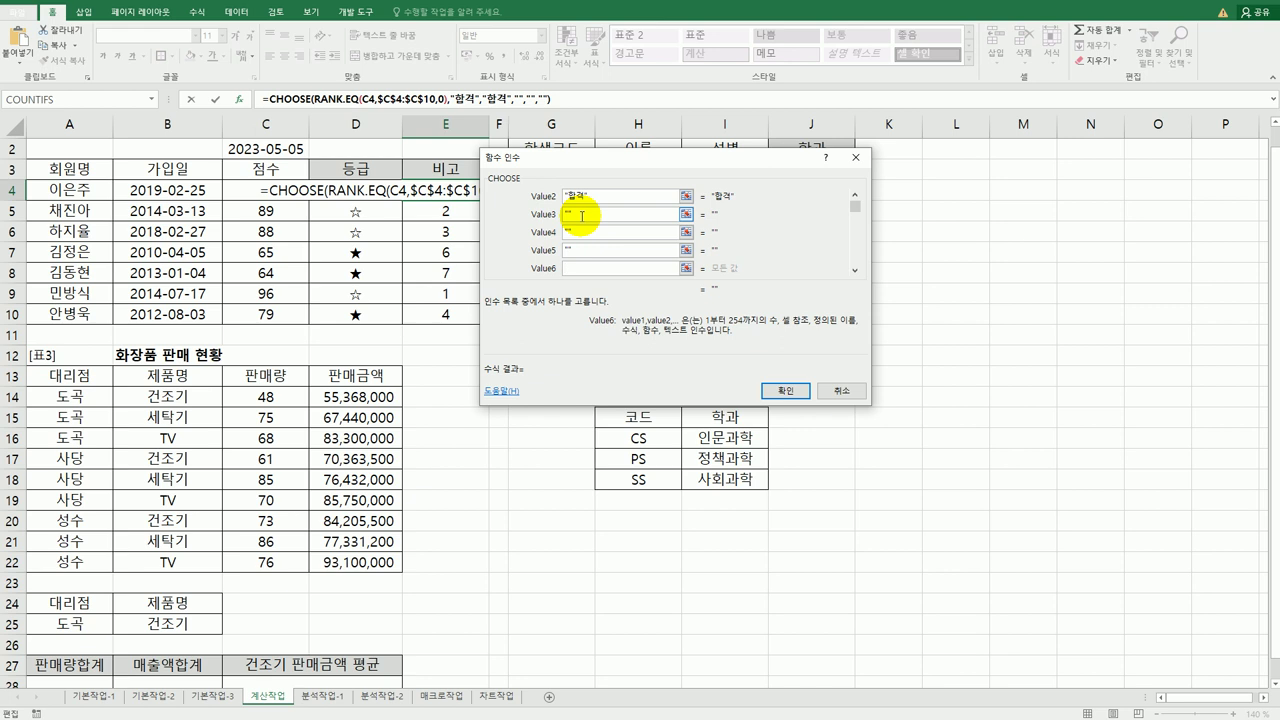
Set Value6 and Value7 of the CHOOSE function to "재수강" and fill the completed 비고 formula down to E10.
type("\"재수강\"")
key("Tab")
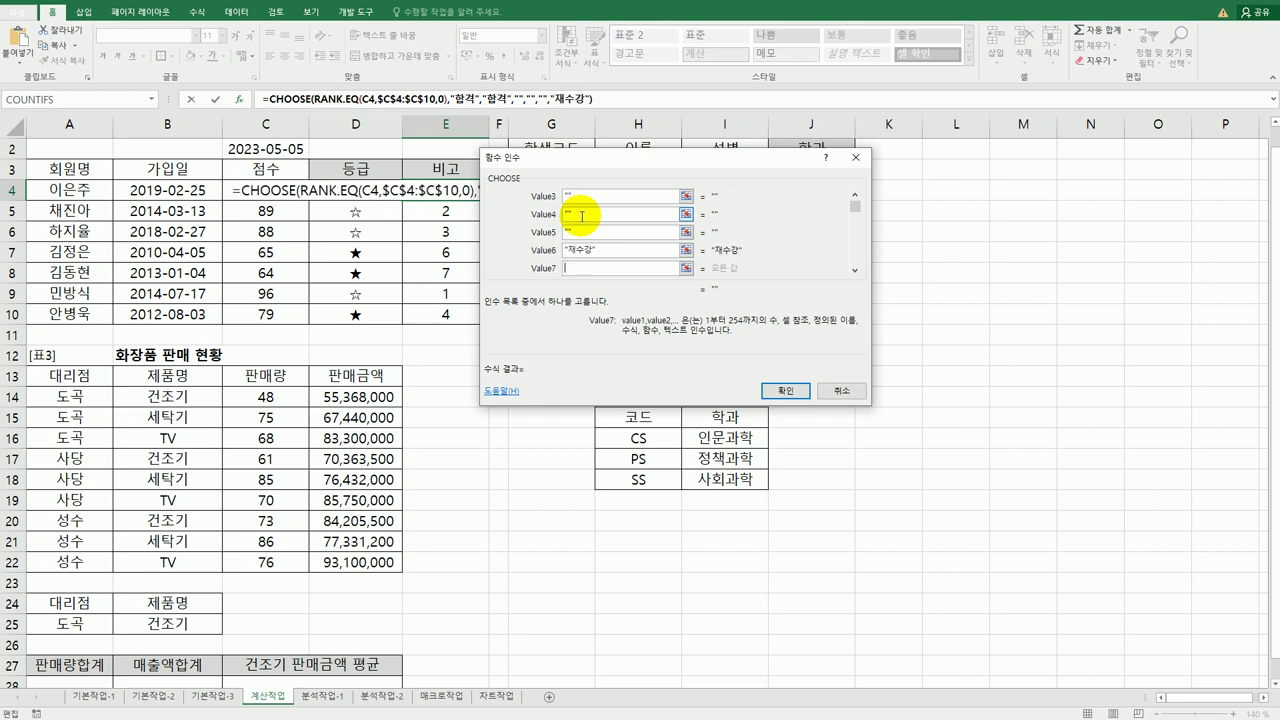
type("재수강")
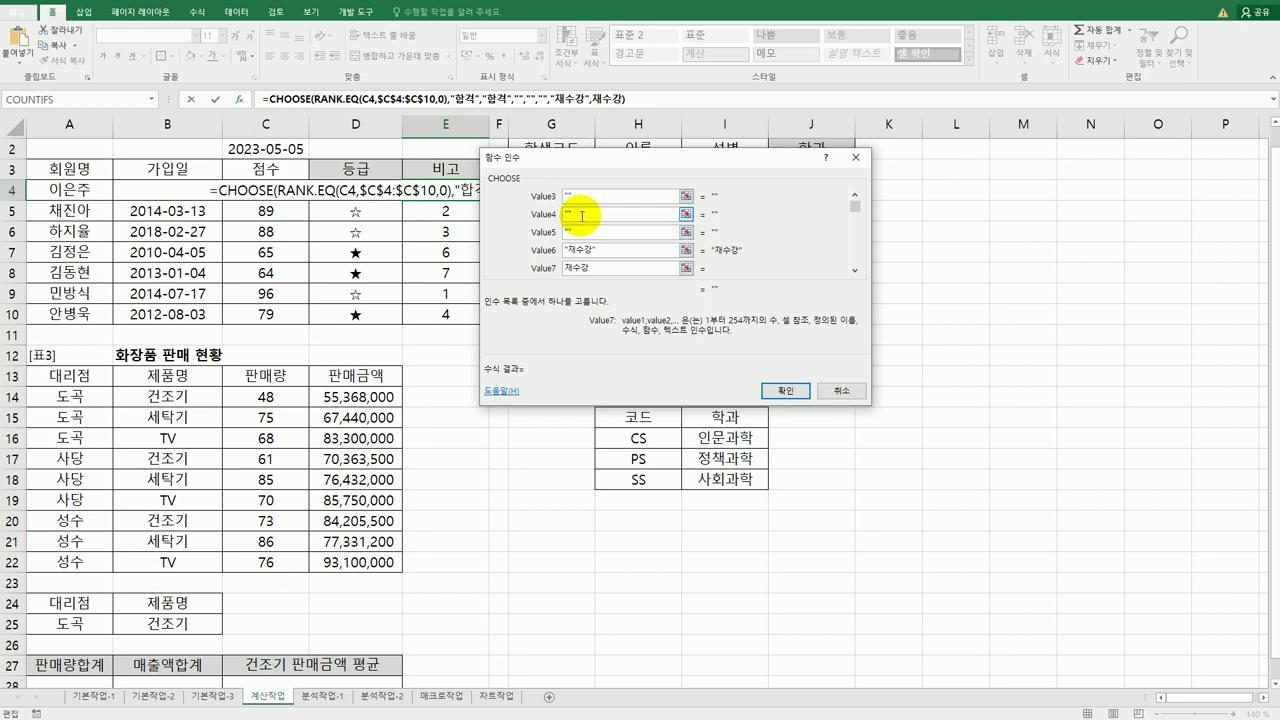
left_click(785, 390)
left_click_drag(489, 199, 481, 318)
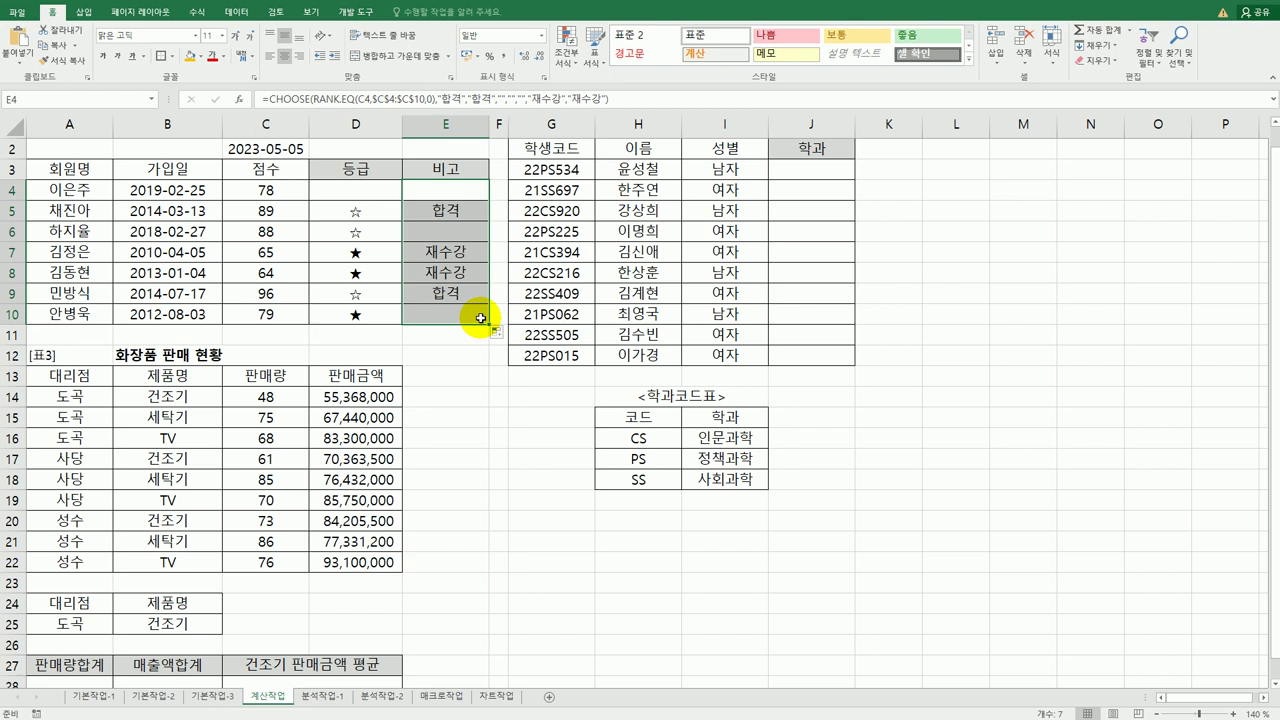
Start a MID function in the first 학과 cell, J3, using student code cell G3 as its text.
scroll(805, 356, "up", 1)
left_click(803, 190)
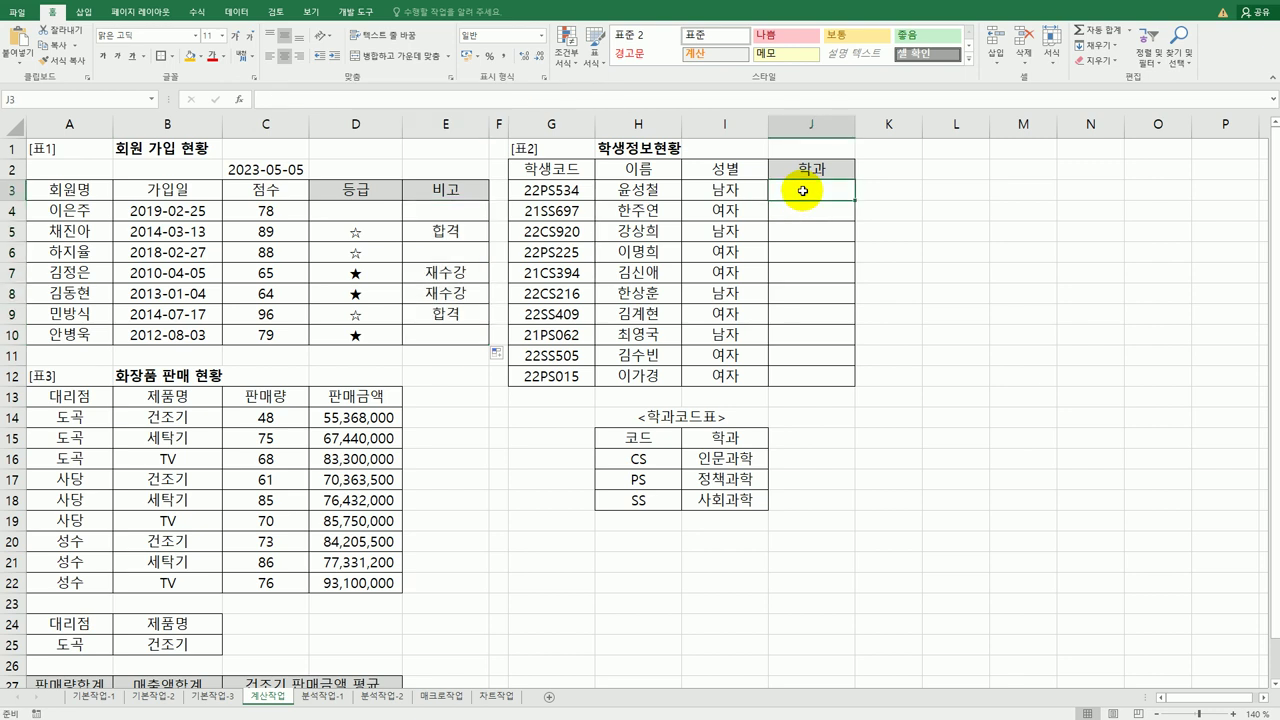
left_click_drag(640, 462, 710, 505)
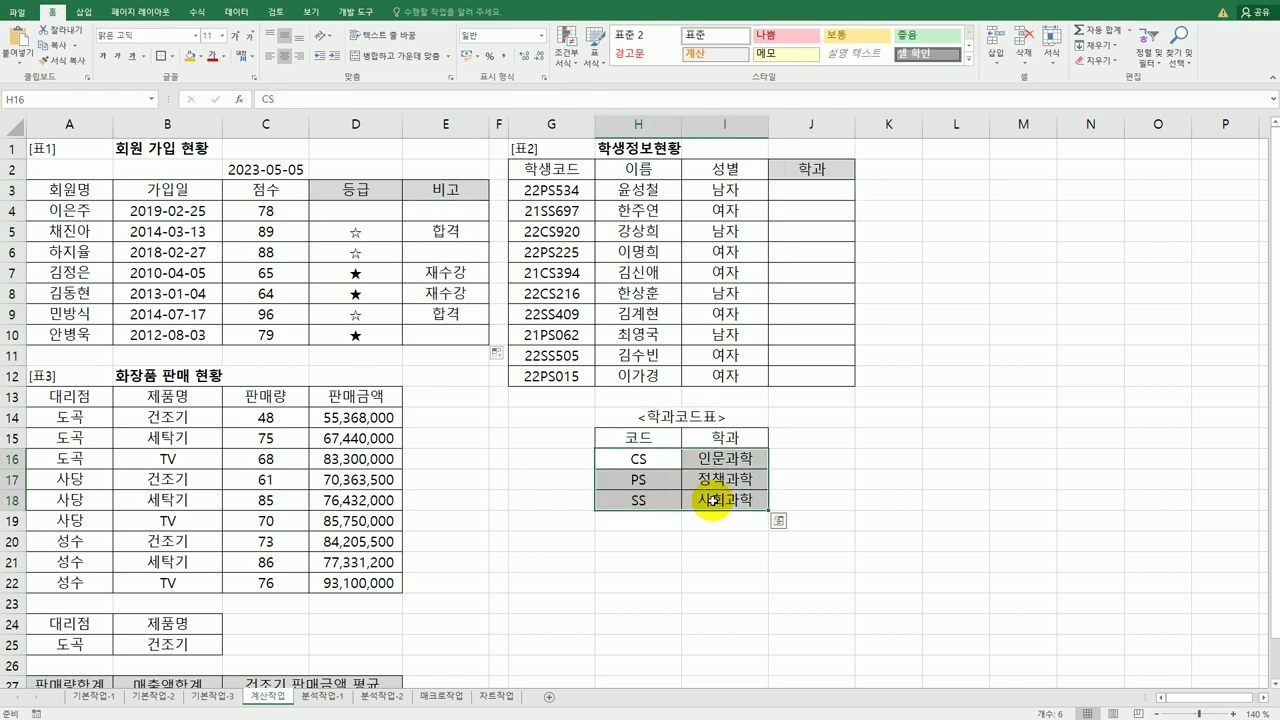
left_click(823, 192)
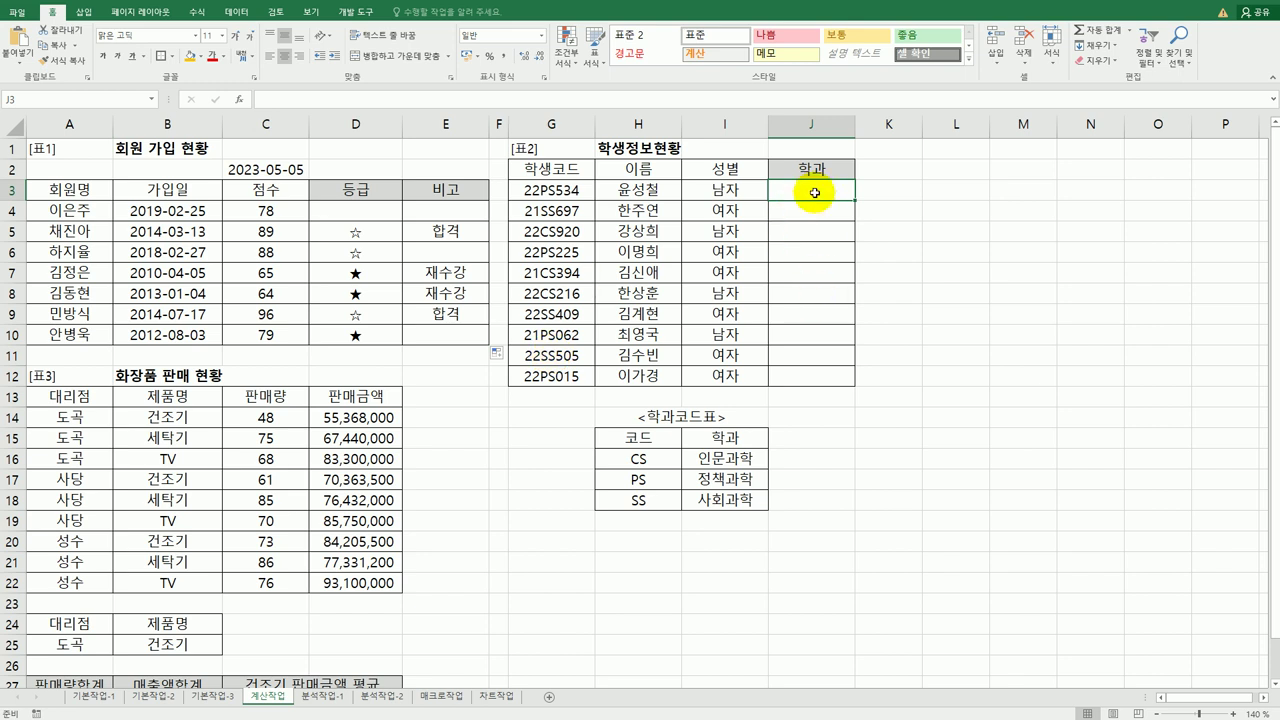
type("=")
key("BackSpace")
type("mid")
key("Tab")
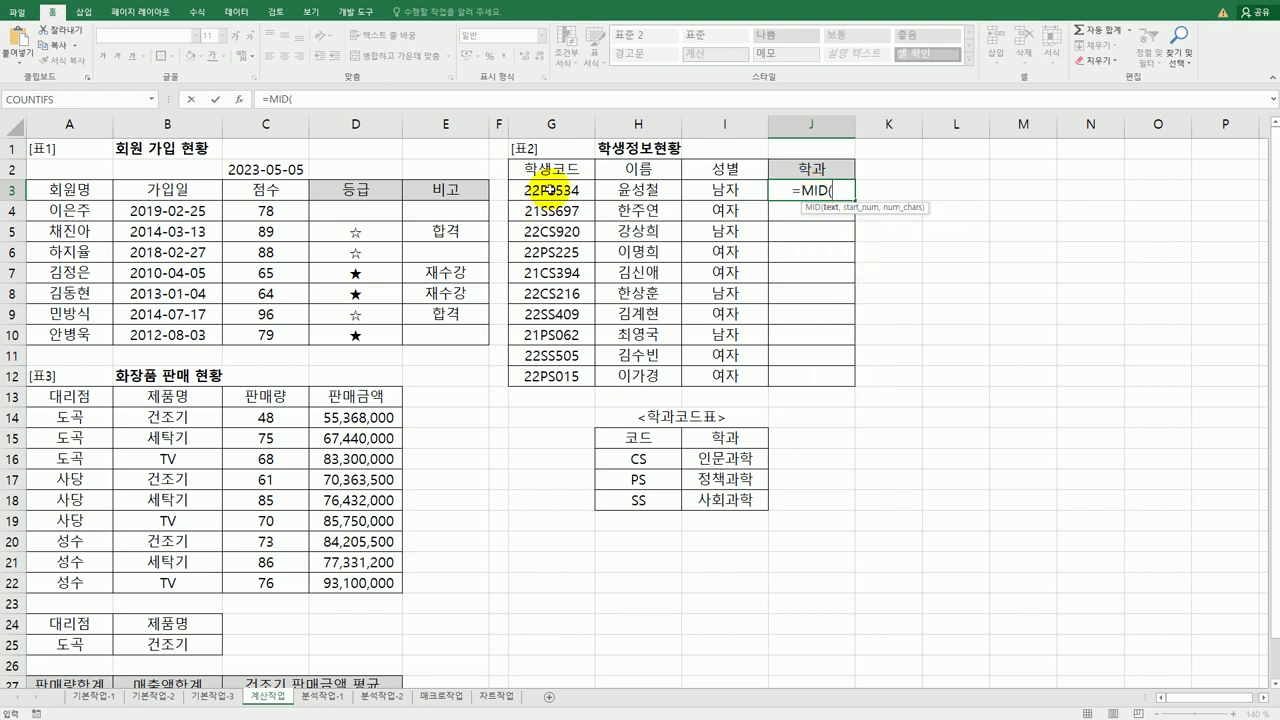
left_click(540, 190)
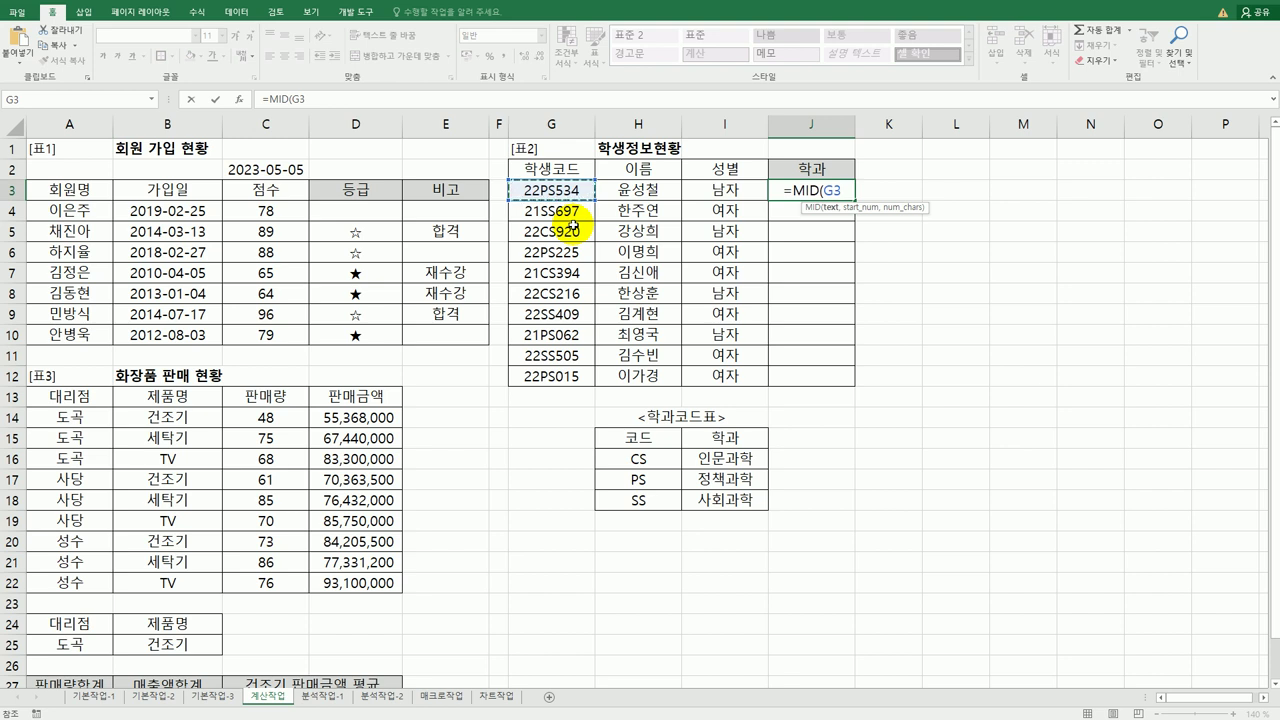
Set the MID function's start position to 3 and character count to 2, and commit the formula in J3.
left_click(239, 99)
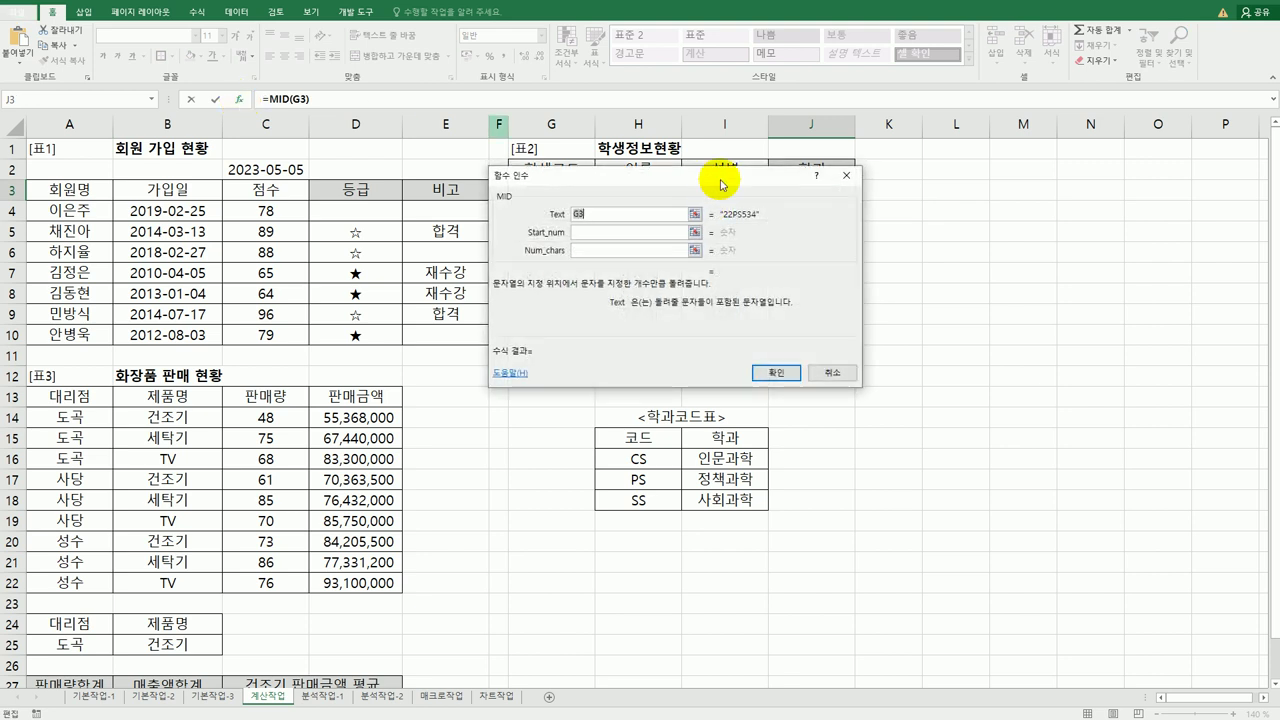
left_click_drag(709, 177, 1018, 268)
left_click(883, 327)
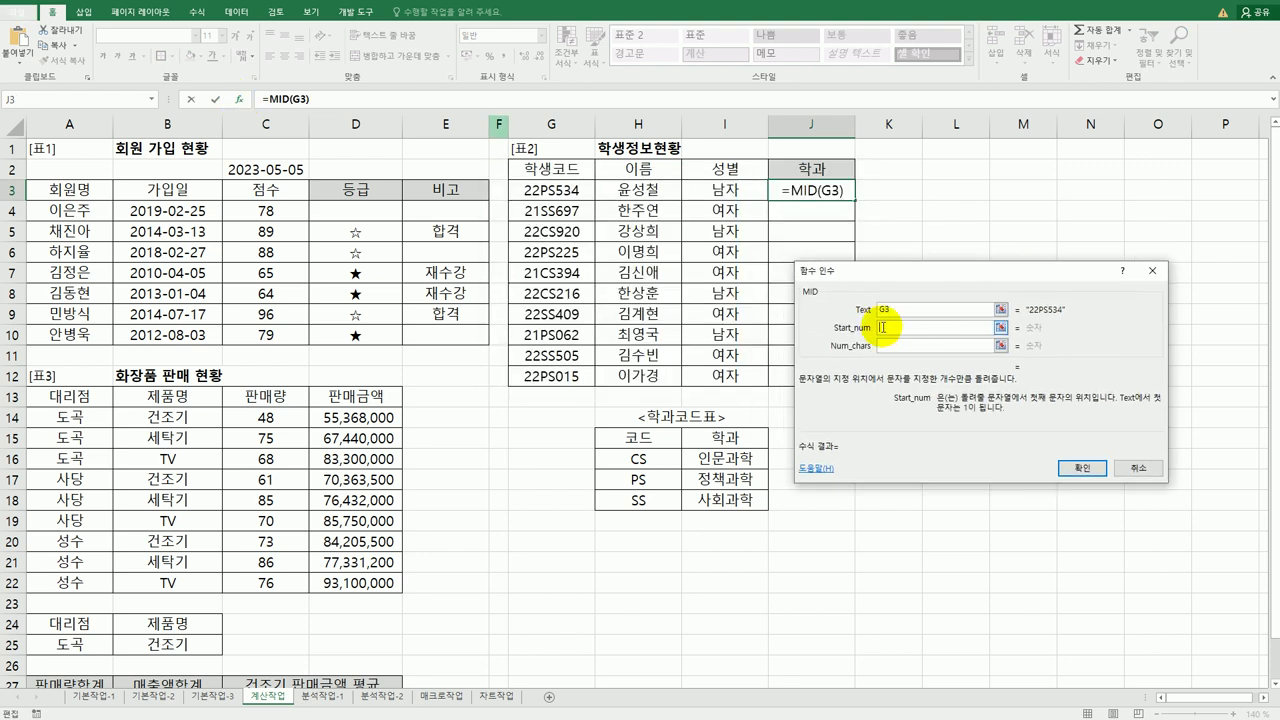
type("3")
left_click(893, 346)
type("2")
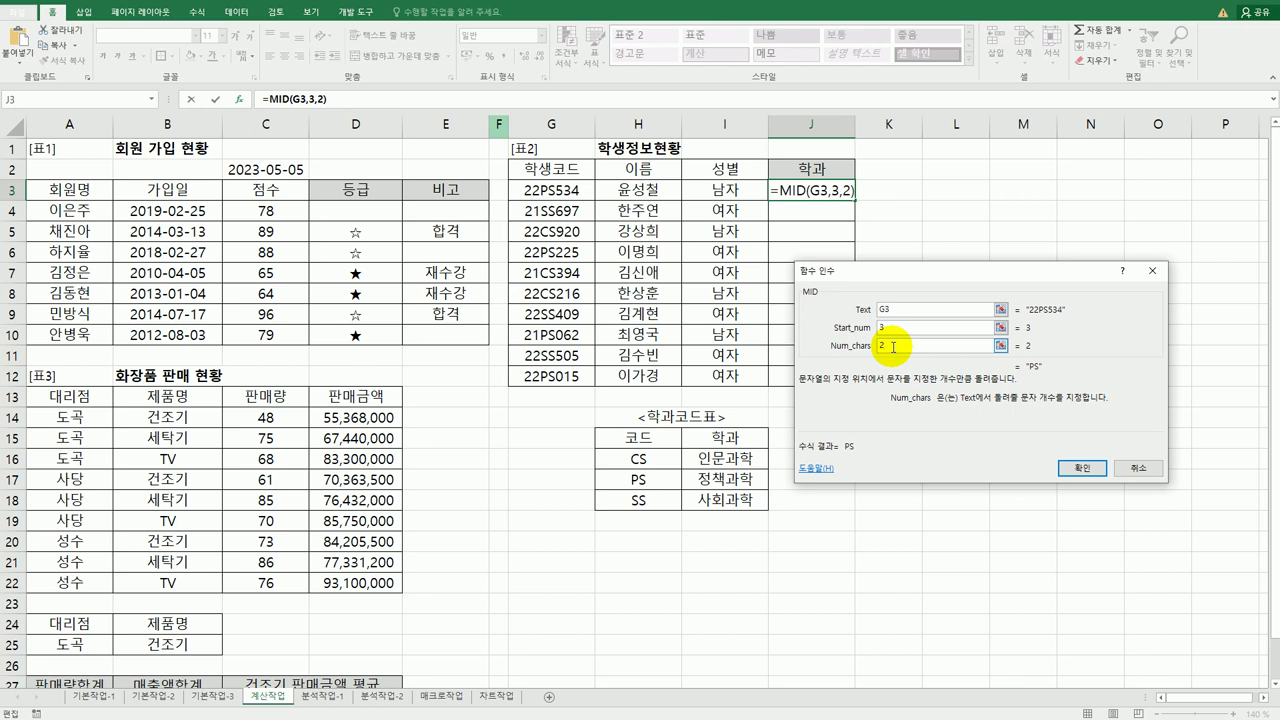
left_click(1082, 468)
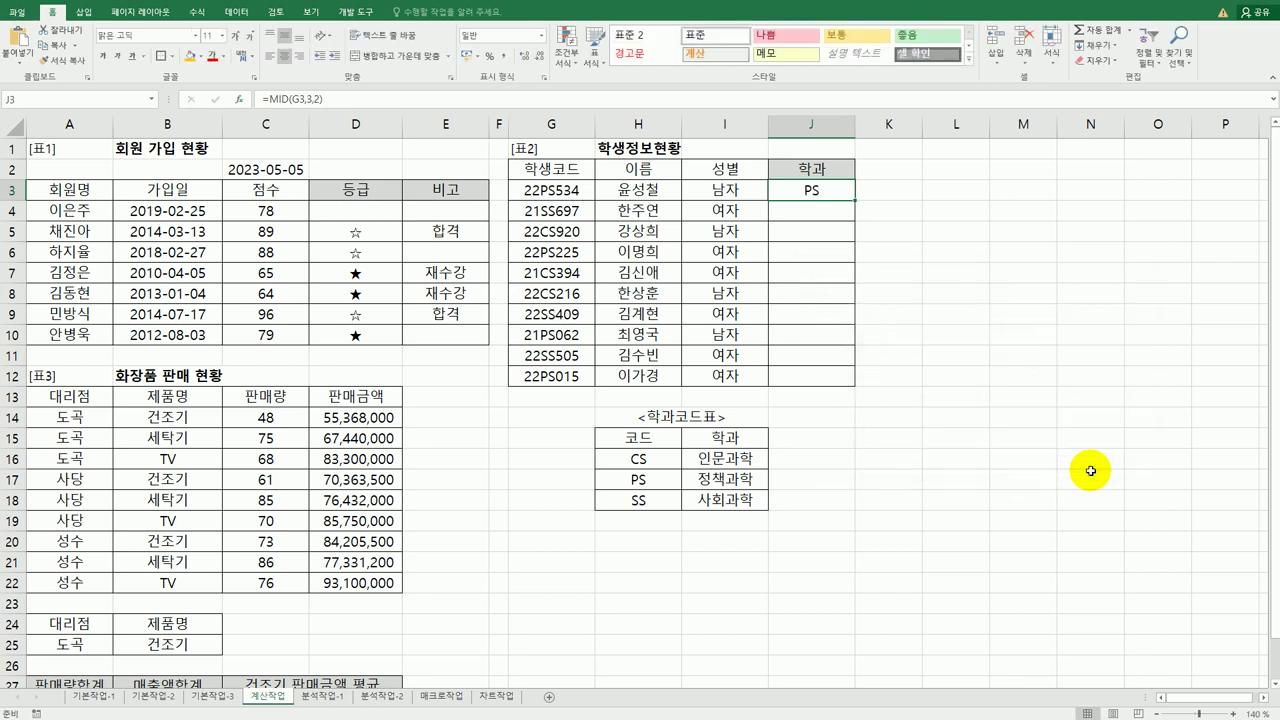
Fill the MID formula down from J3 to J12 and compare the extracted codes with the 학과코드표 entries.
left_click_drag(855, 201, 845, 386)
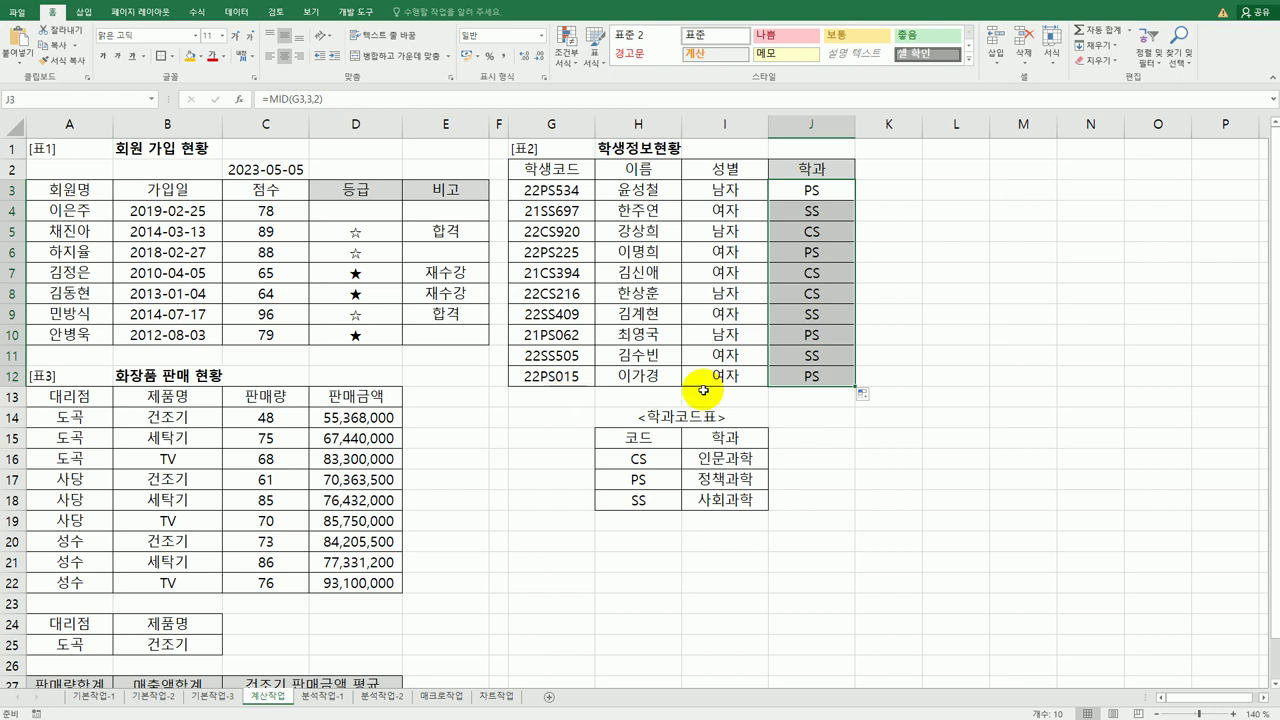
left_click(840, 196)
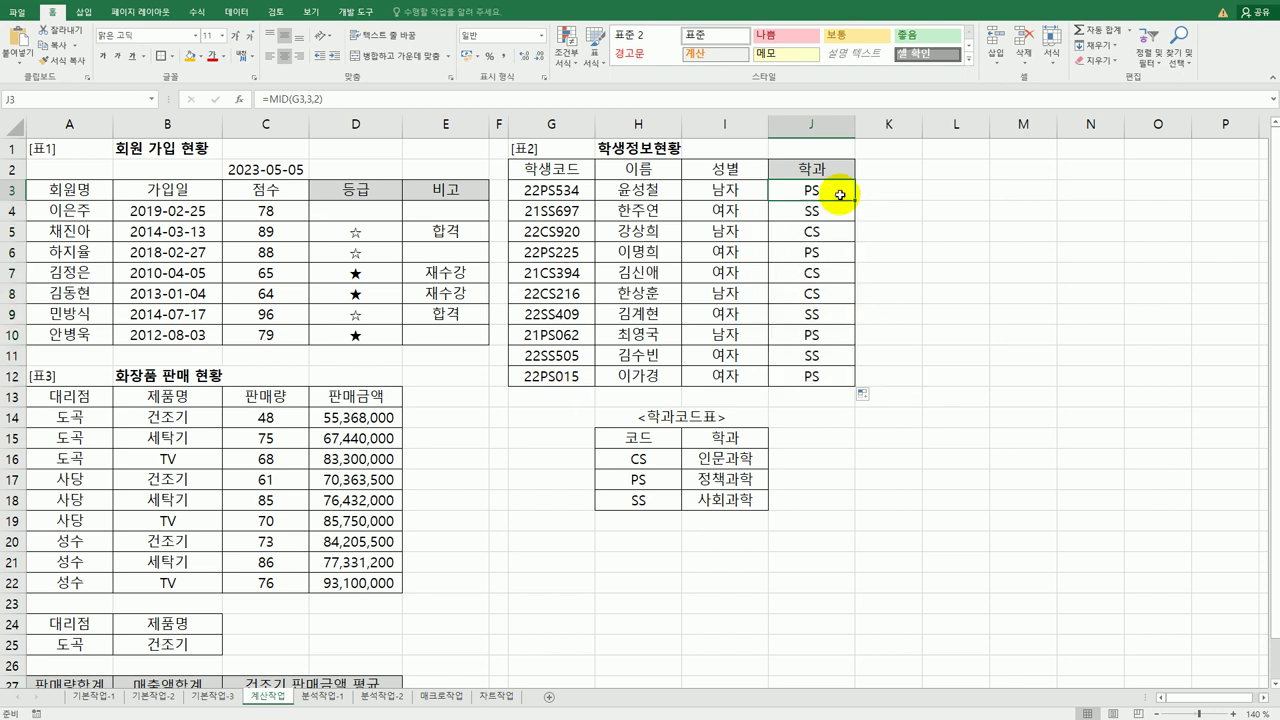
left_click(690, 481)
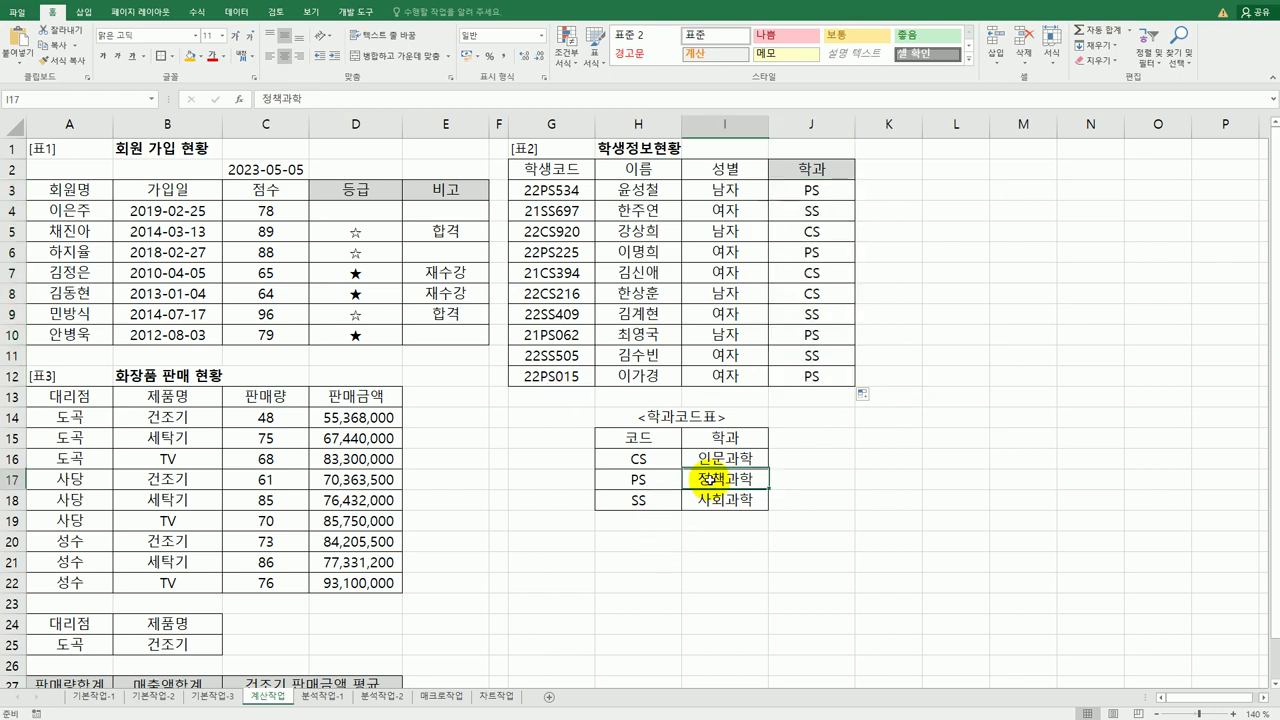
left_click(833, 211)
left_click(740, 503)
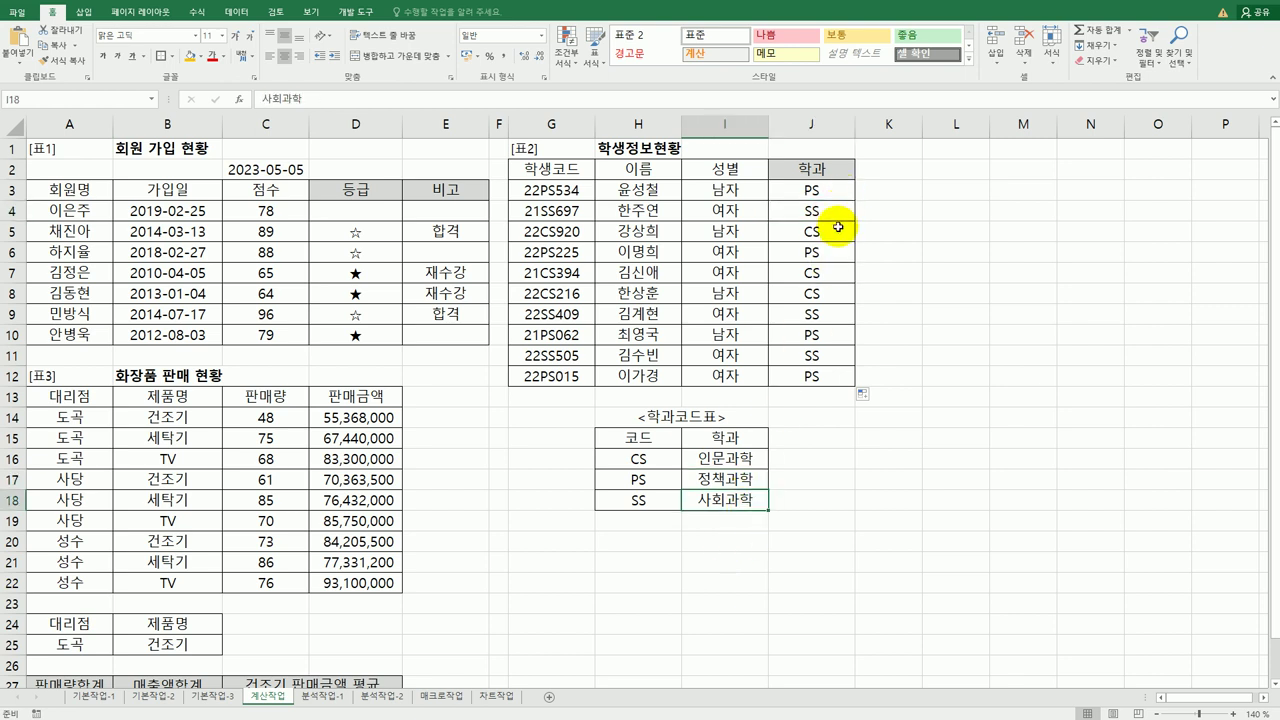
left_click(834, 232)
left_click(838, 195)
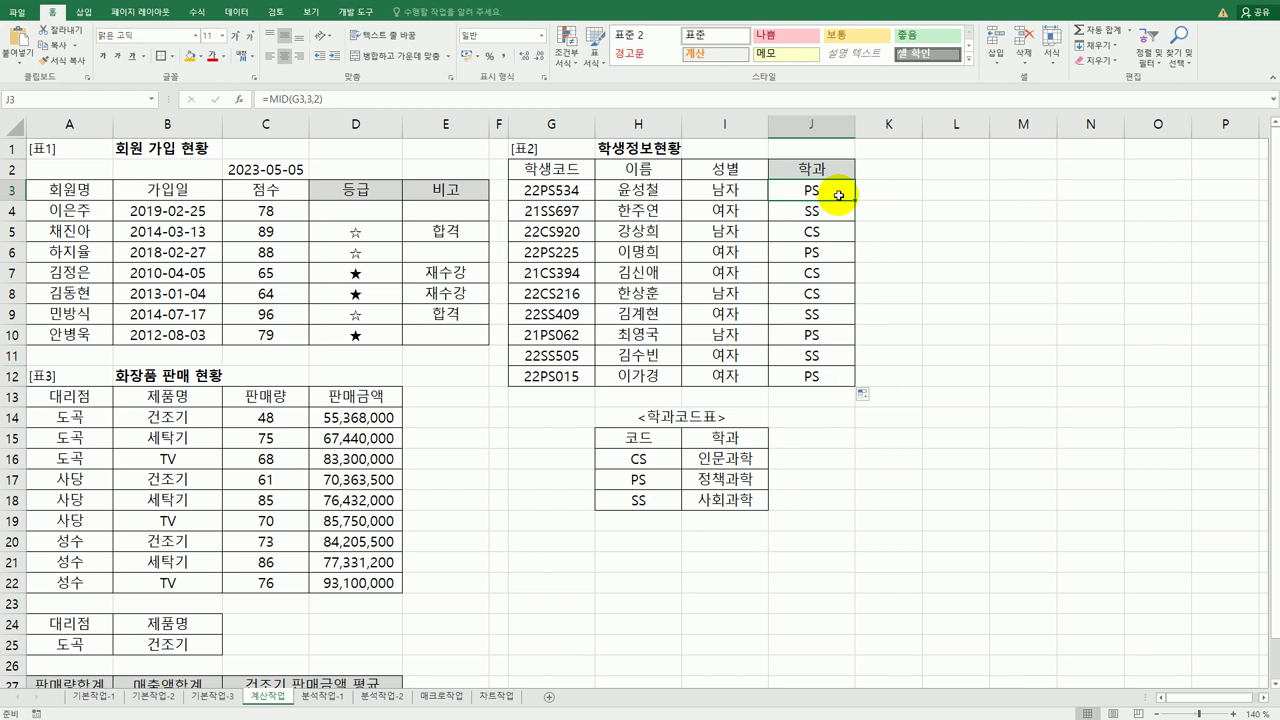
Nest the MID formula in J3 inside a MATCH function as its lookup value and open the MATCH arguments.
double_click(838, 195)
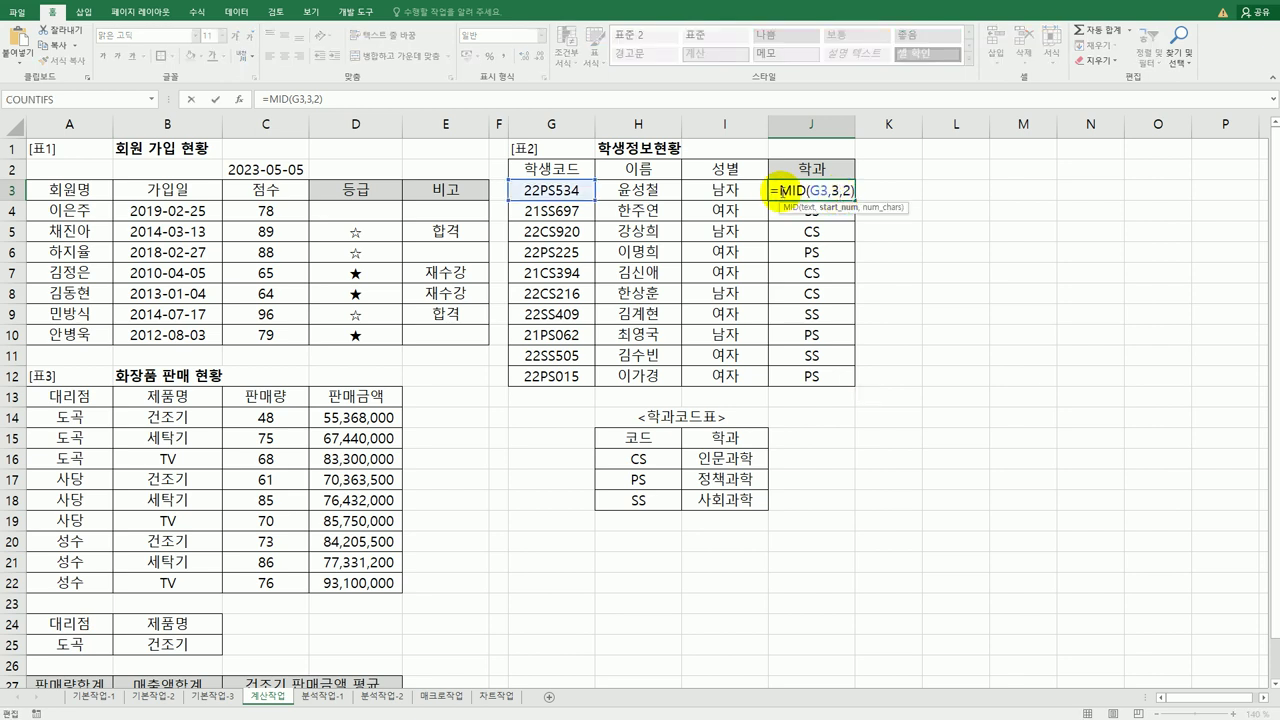
type("m")
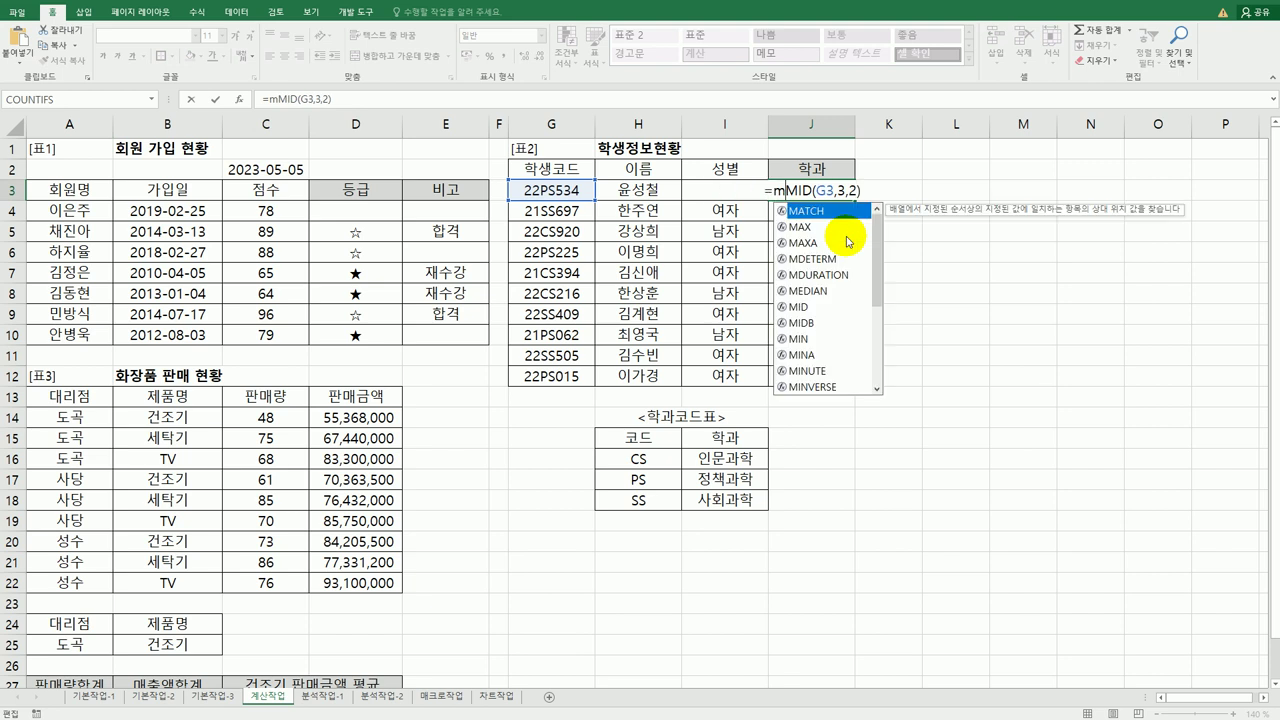
double_click(830, 211)
left_click(770, 190)
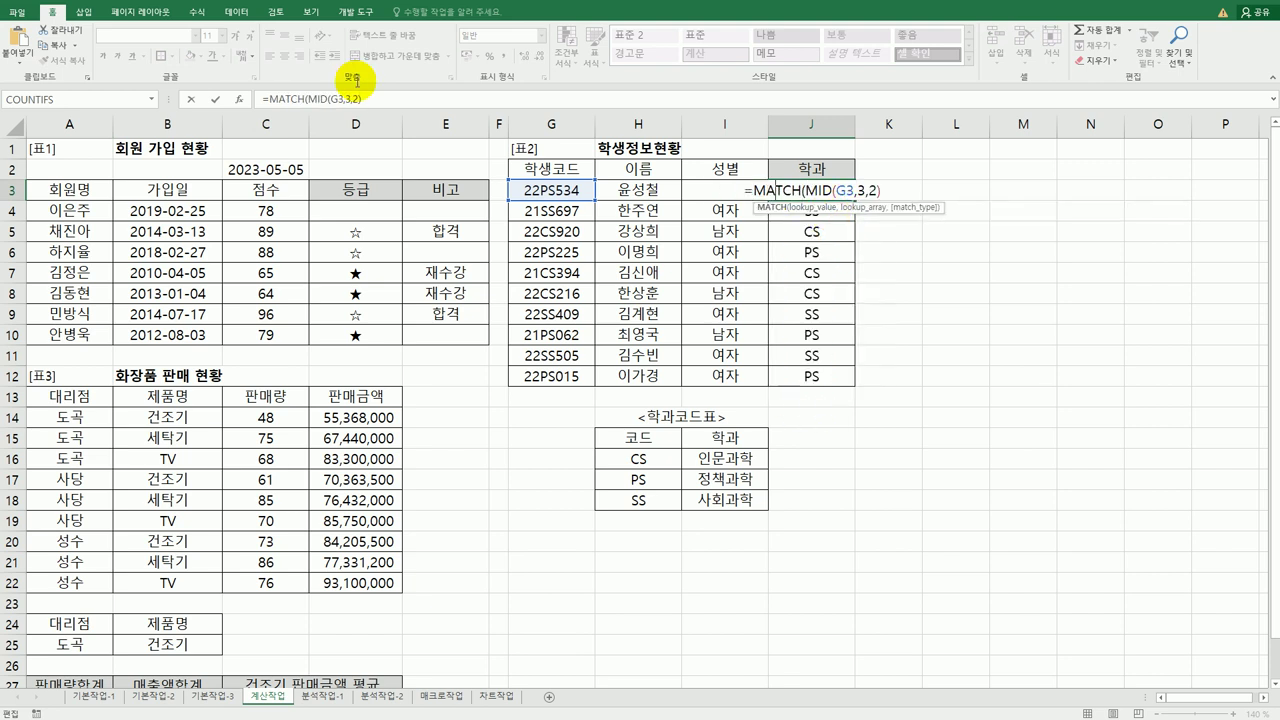
left_click(242, 101)
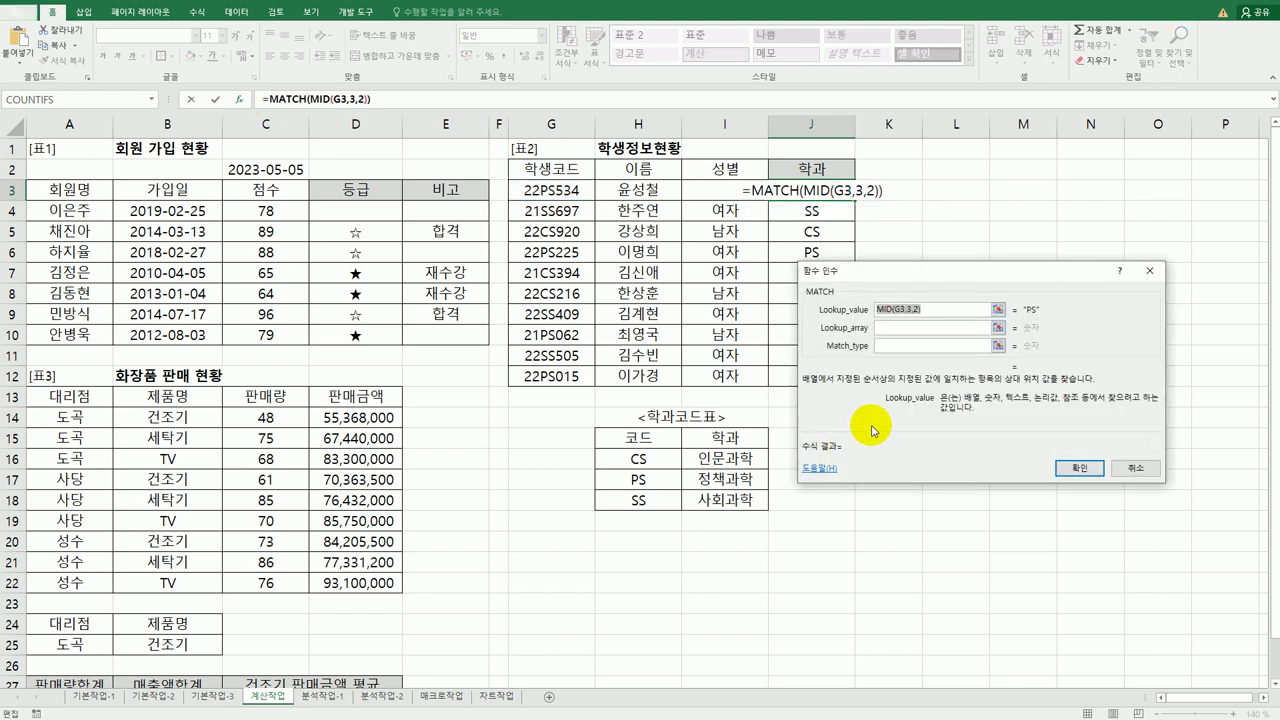
Set MATCH's Lookup_array to the absolute code range $H$16:$H$18 and Match_type to 0, and commit the formula in J3.
left_click(911, 326)
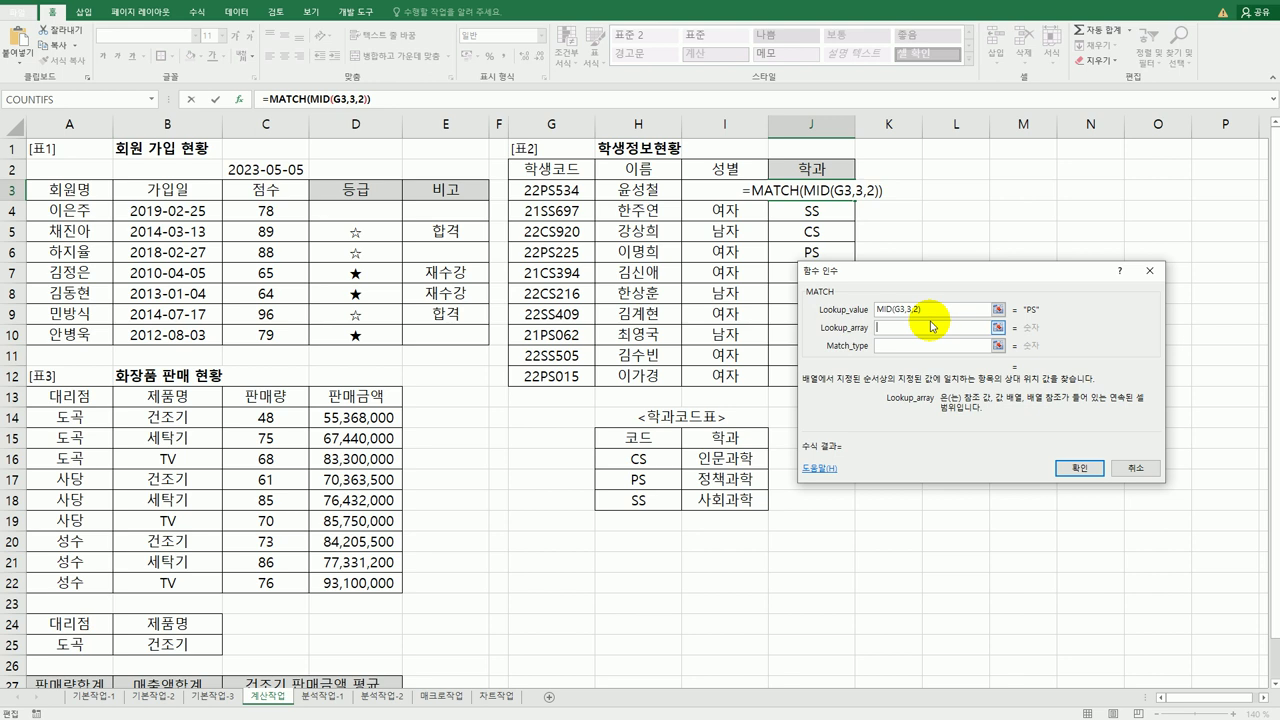
left_click_drag(655, 459, 655, 500)
left_click_drag(645, 455, 646, 500)
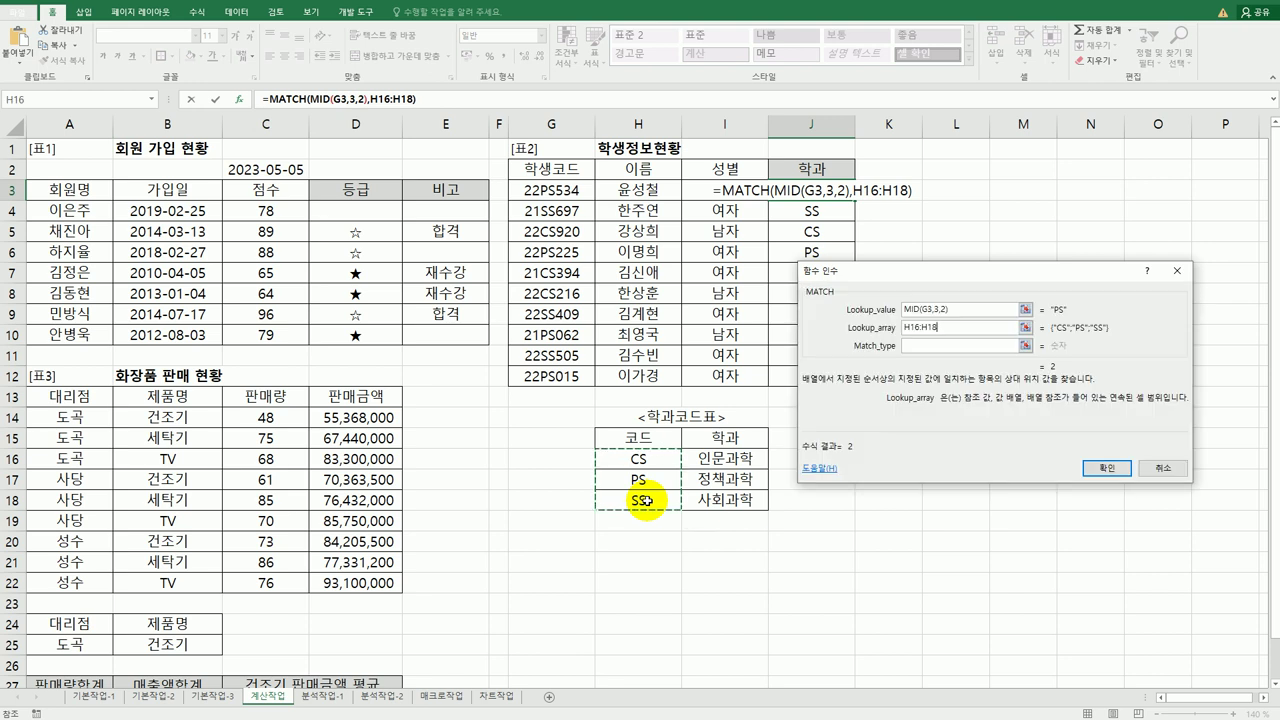
key("F4")
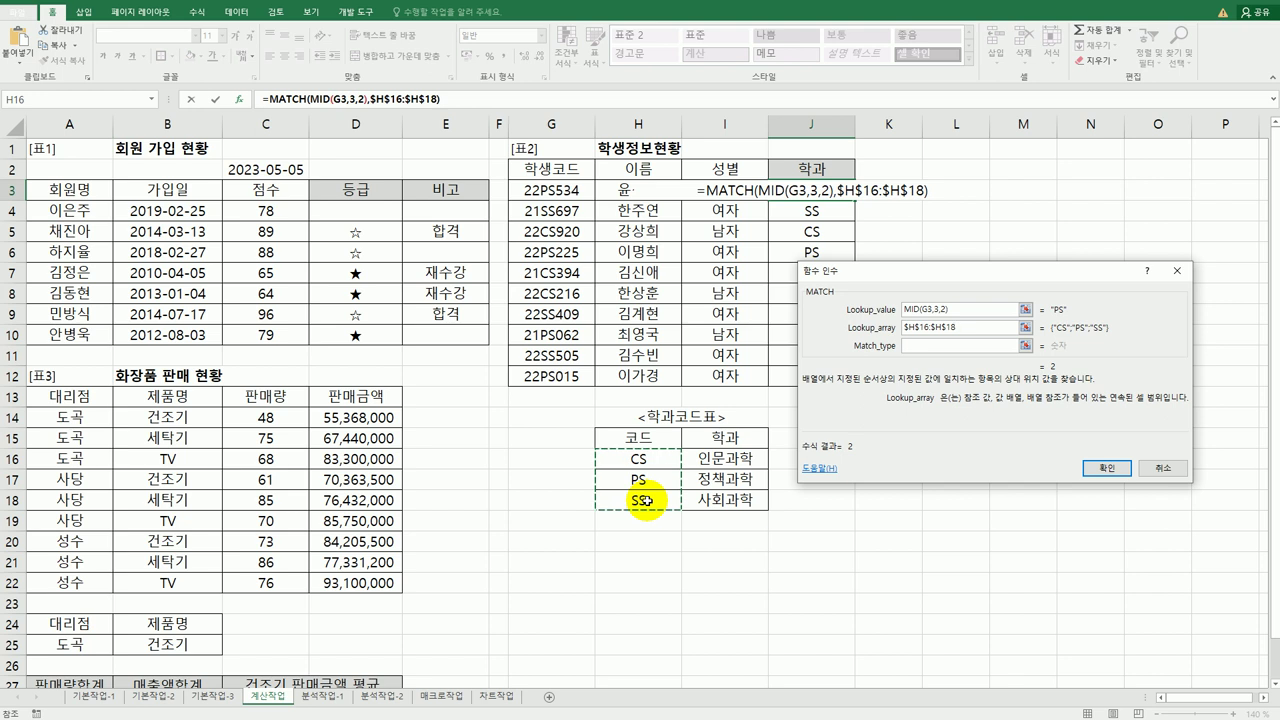
left_click(938, 348)
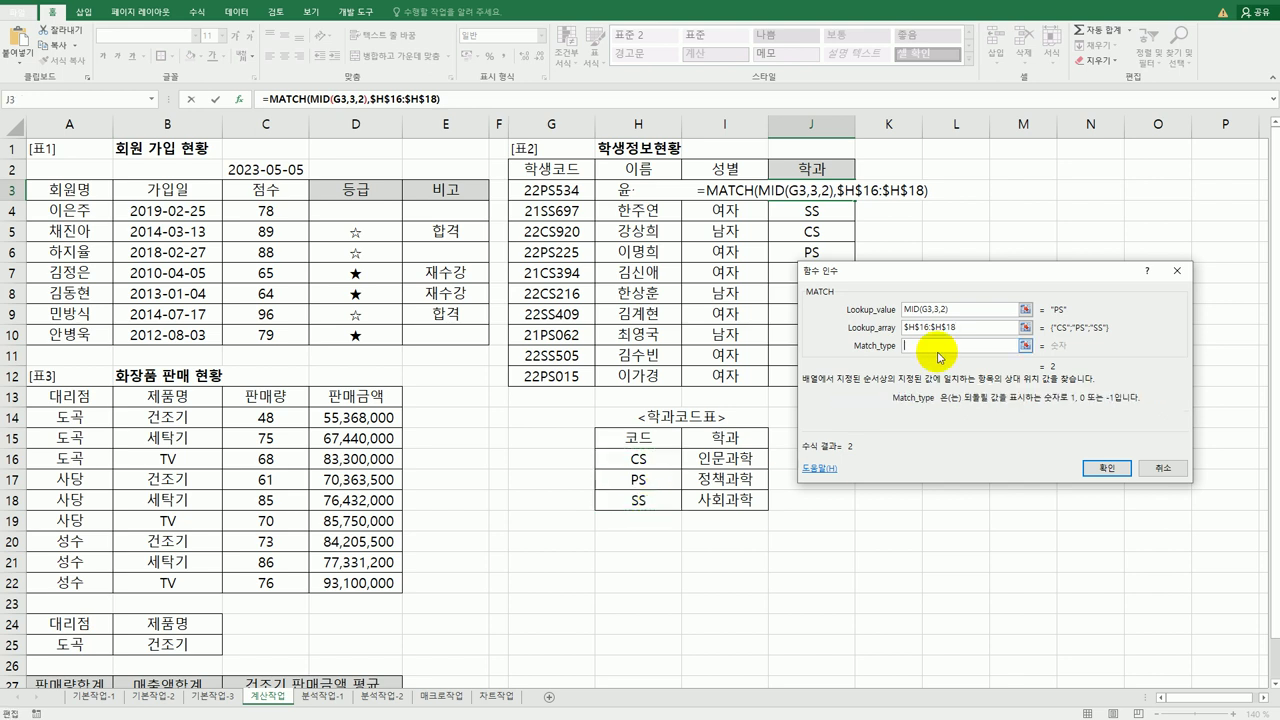
type("0")
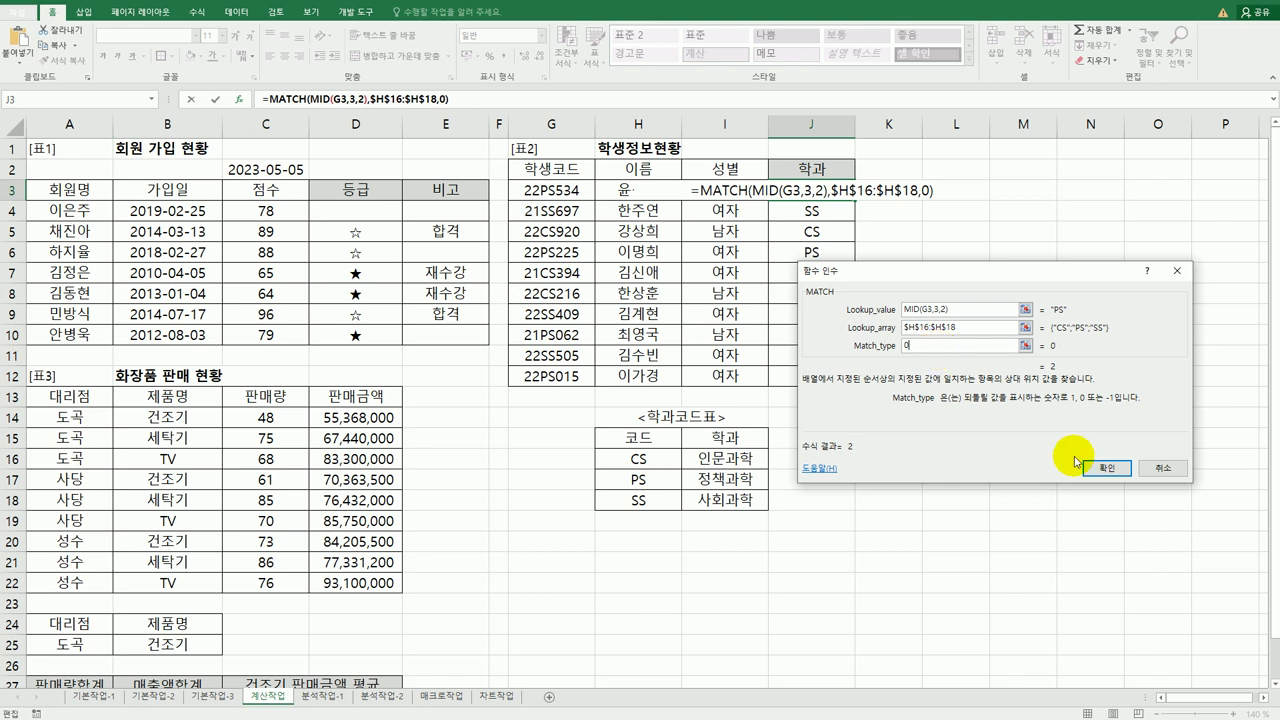
left_click(1106, 468)
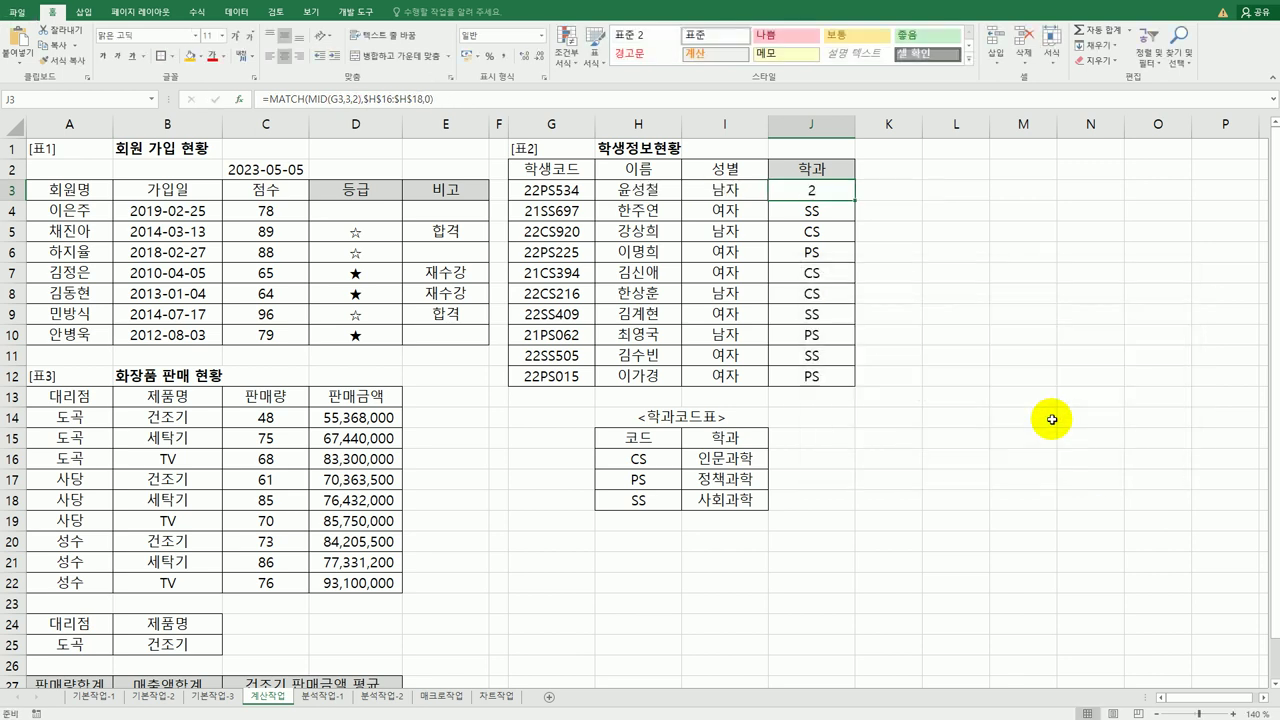
Reopen the J3 formula, remove its match type, choose 0 - 정확히 일치 again and commit it.
double_click(846, 189)
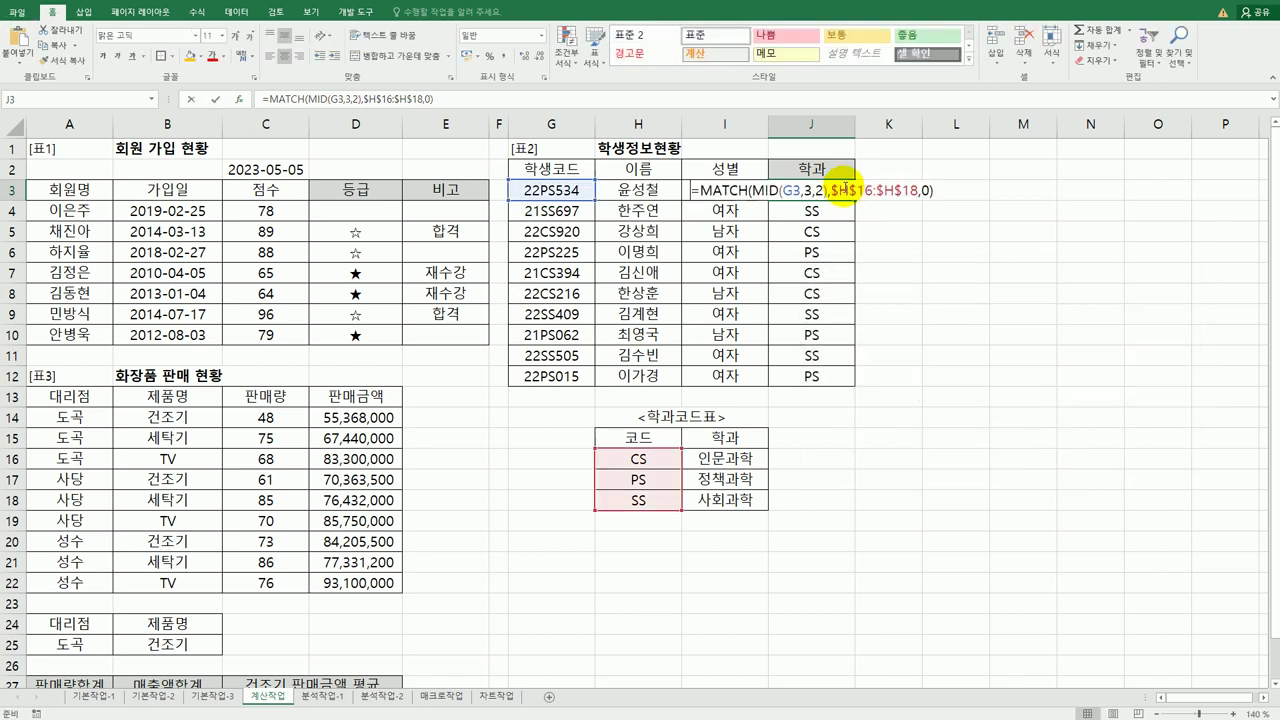
double_click(926, 190)
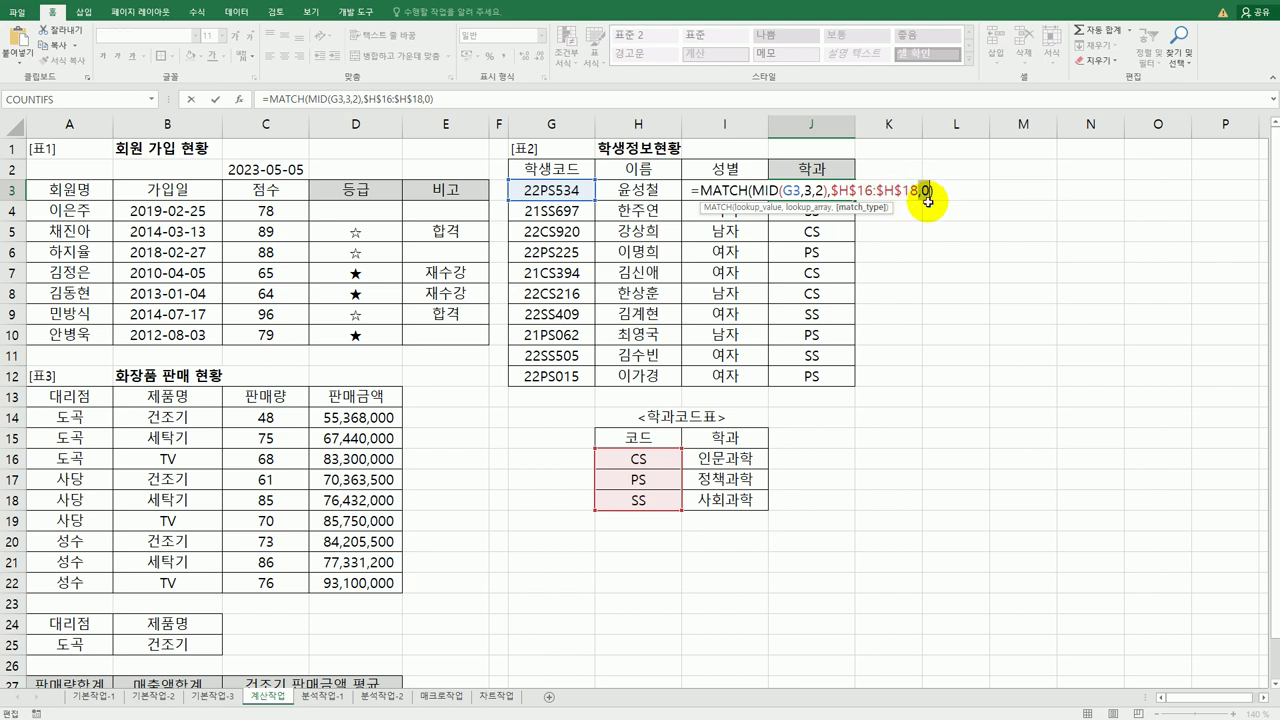
key("BackSpace")
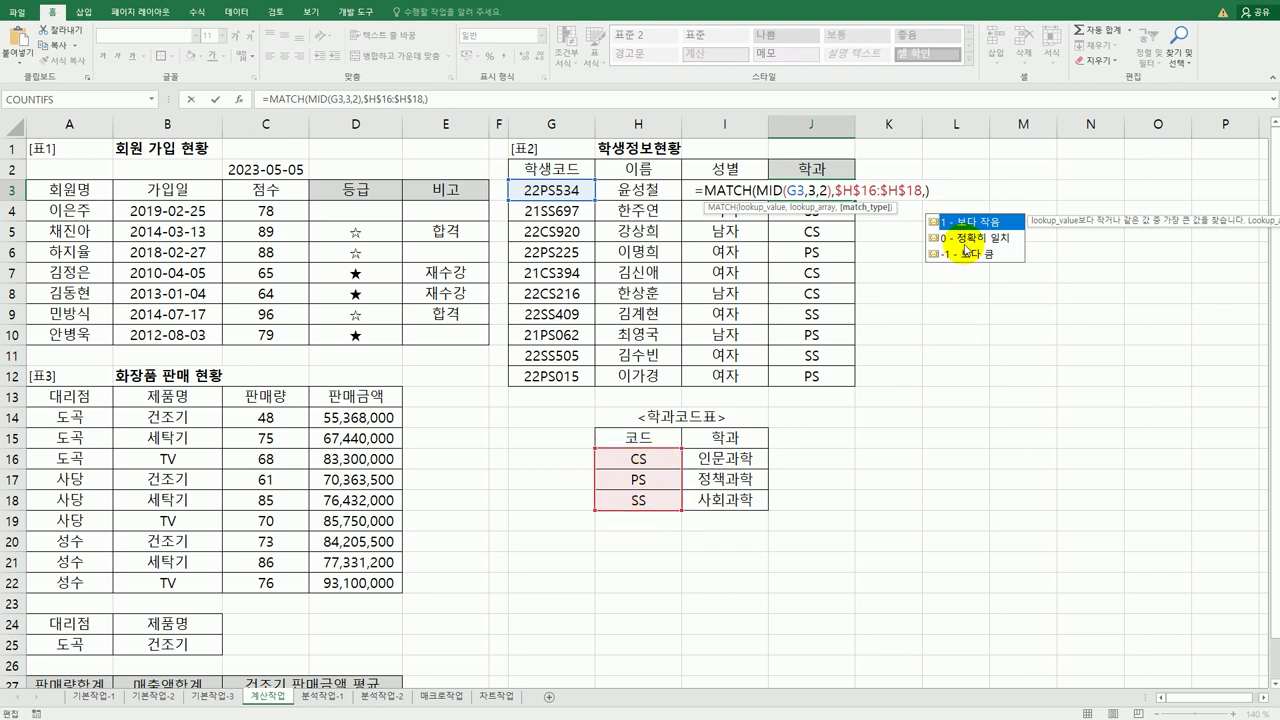
left_click(966, 240)
double_click(966, 242)
type(")")
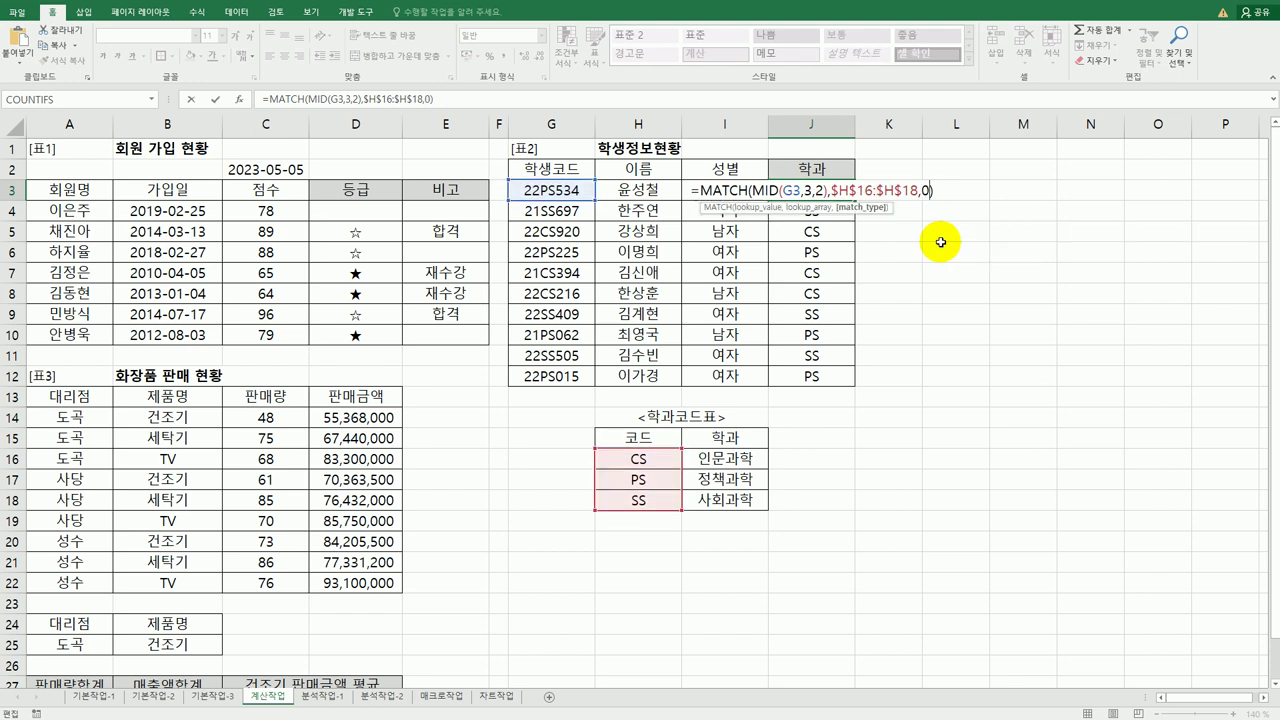
key("Return")
Fill the MATCH formula down to J12 and compare the positions with the codes and department names in 학과코드표.
left_click(840, 193)
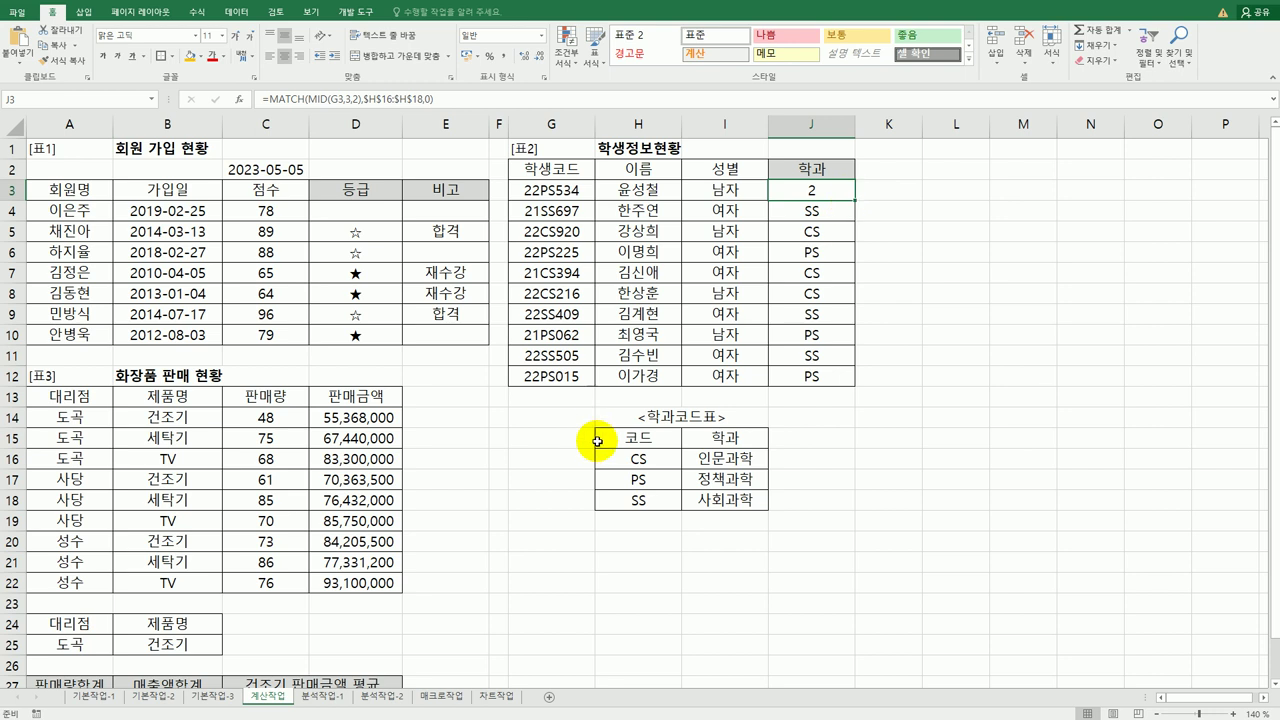
left_click_drag(640, 458, 641, 500)
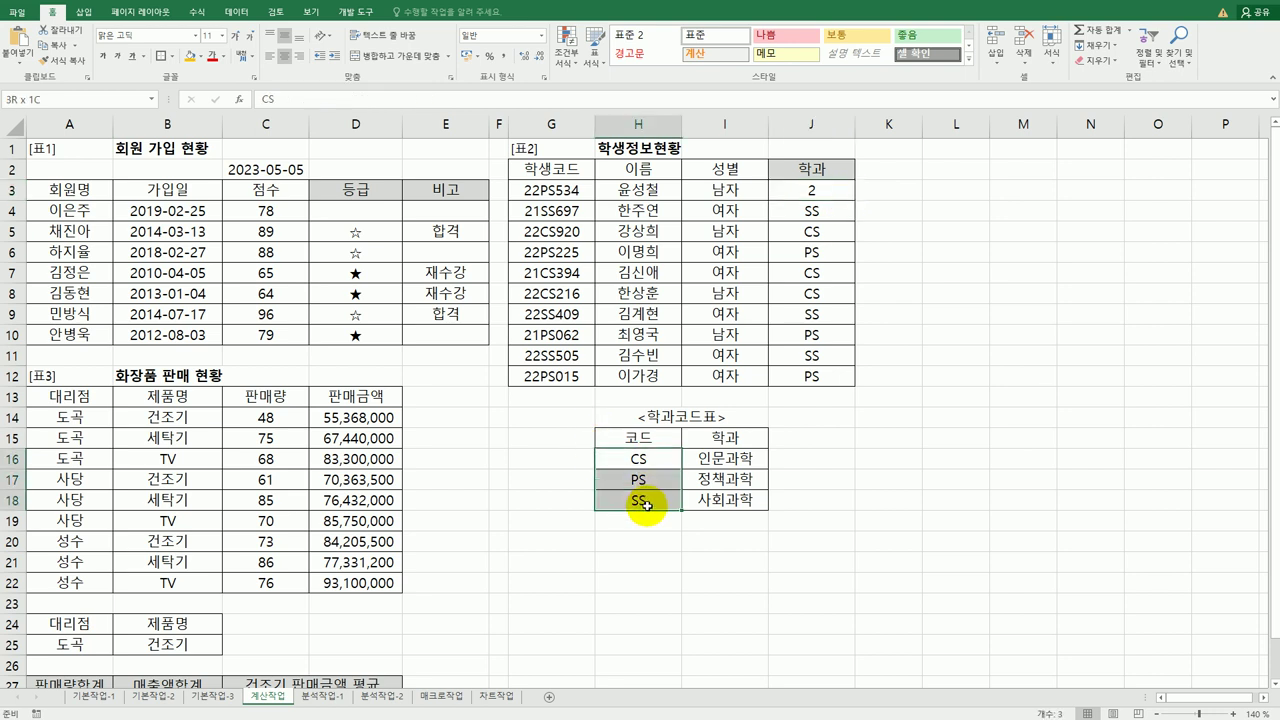
left_click(818, 190)
left_click_drag(856, 199, 826, 389)
left_click(641, 500)
left_click(645, 462)
left_click_drag(645, 458, 641, 506)
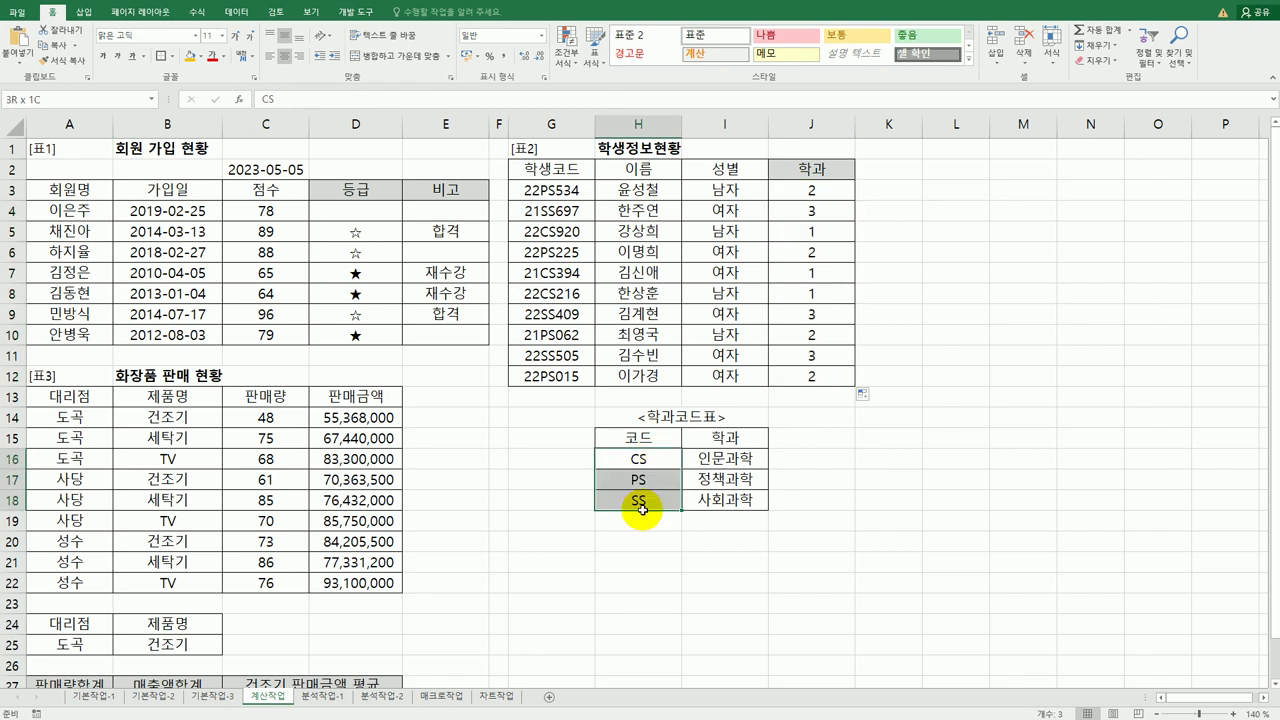
left_click_drag(728, 458, 730, 502)
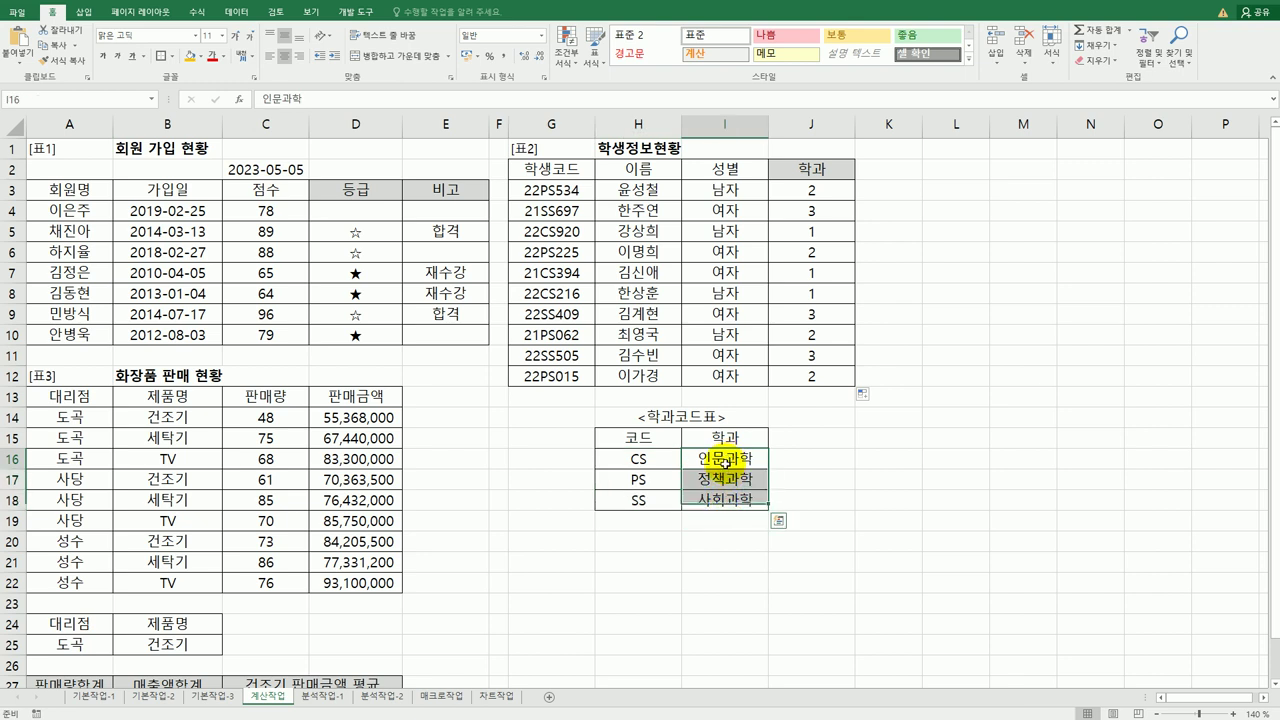
left_click(722, 500)
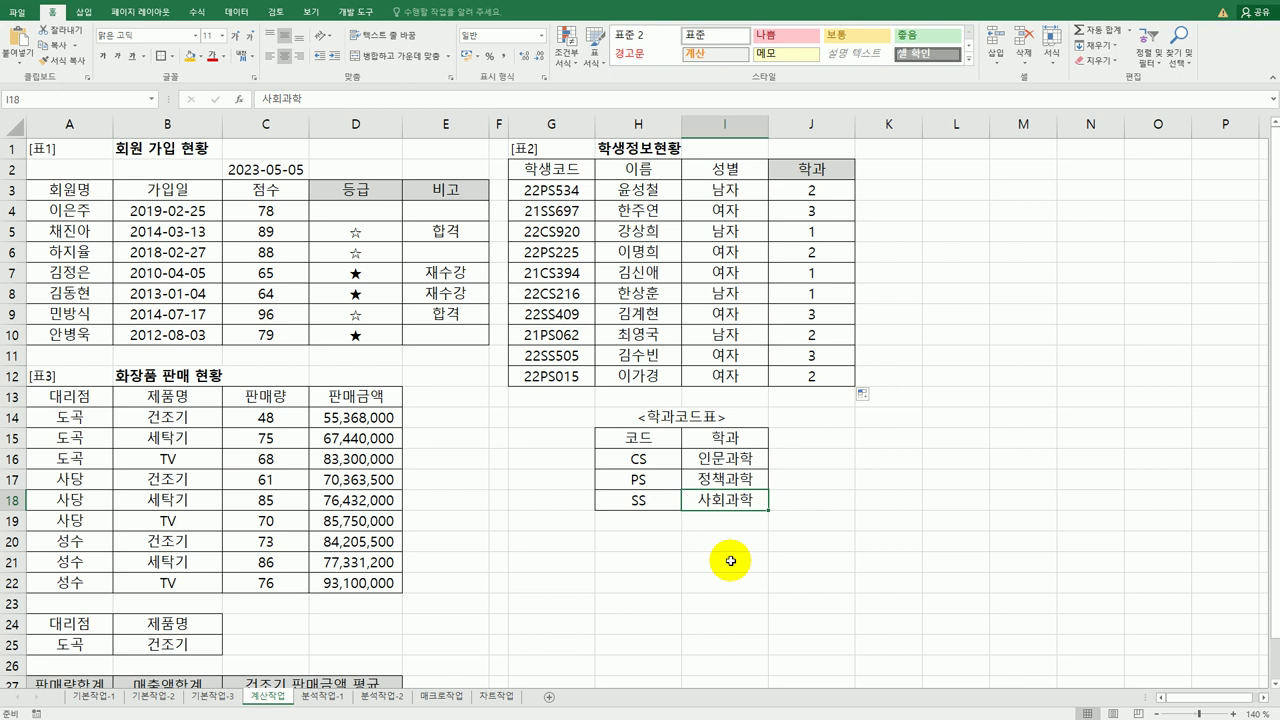
left_click(725, 458)
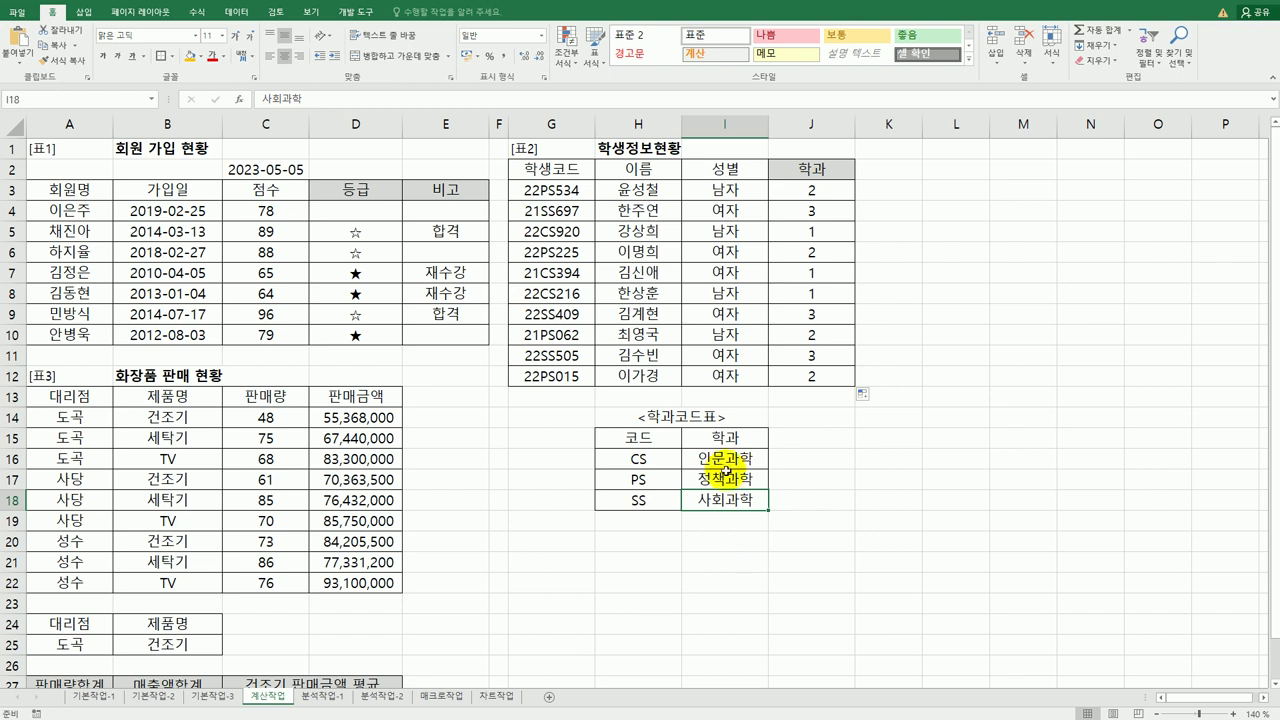
Wrap the MATCH formula in J3 in an INDEX function with the absolute range $I$16:$I$18 as its array.
left_click(829, 190)
double_click(831, 191)
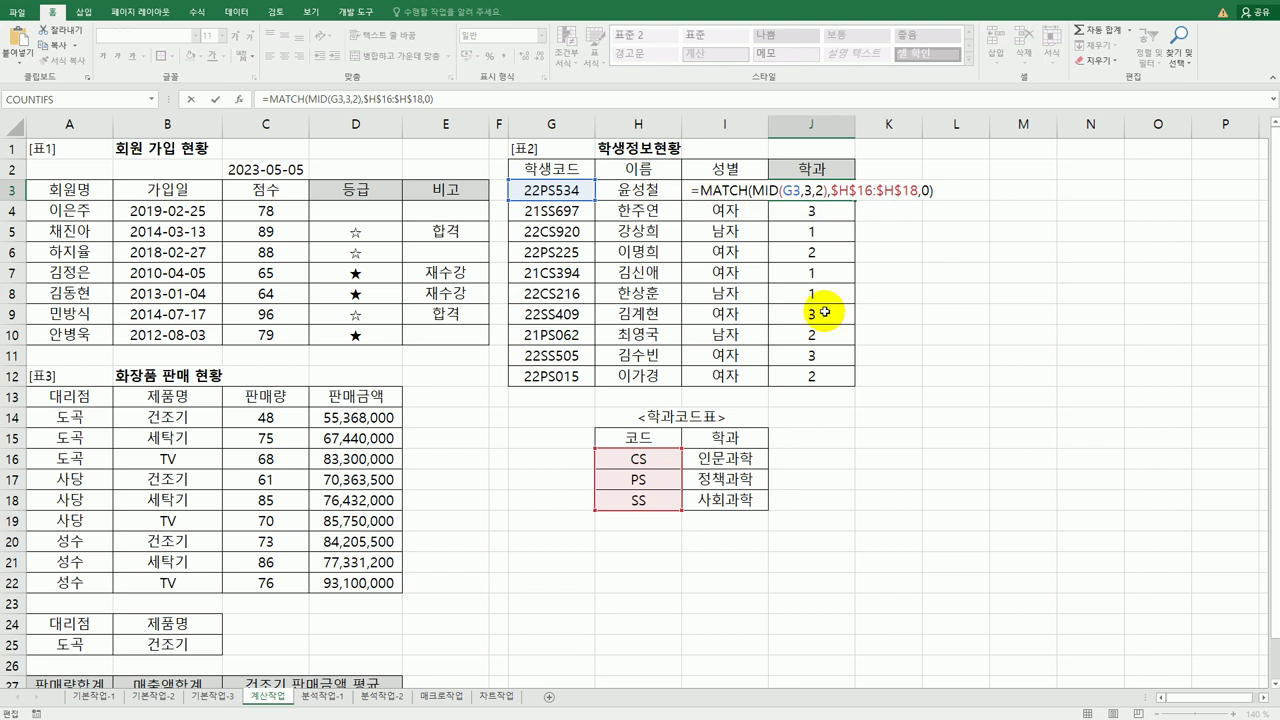
type("INDEX(")
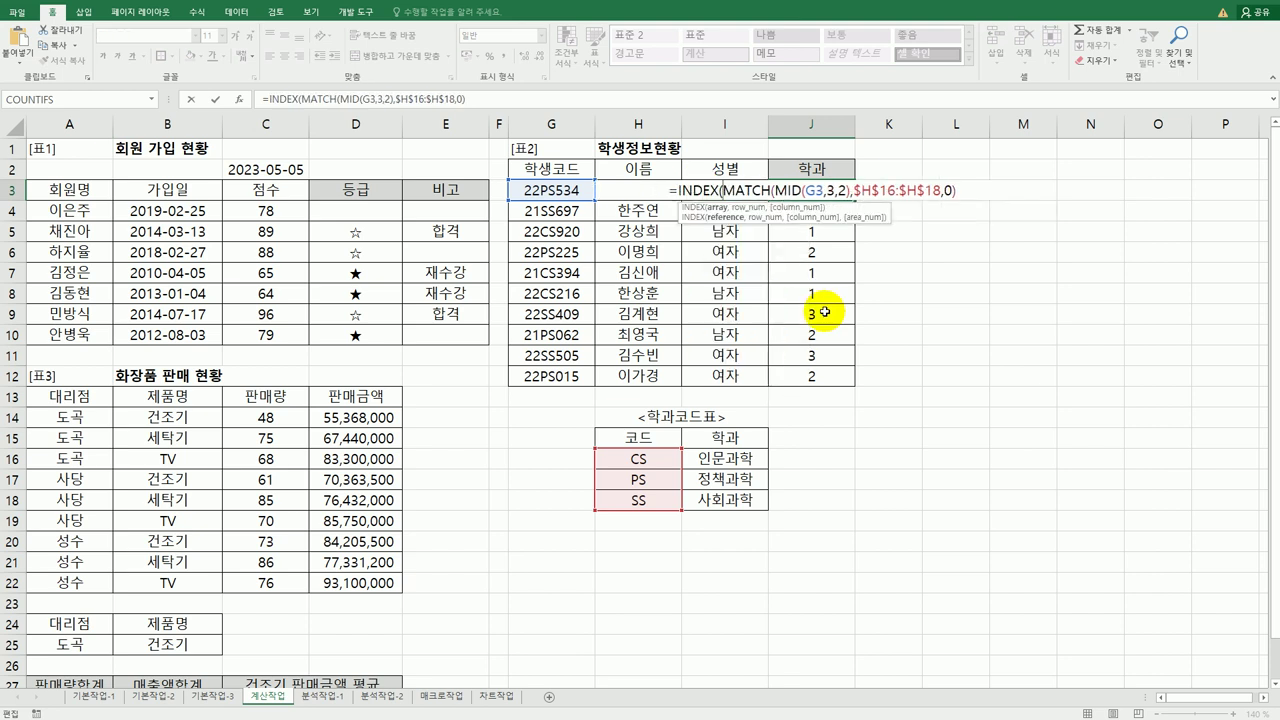
left_click_drag(713, 459, 726, 493)
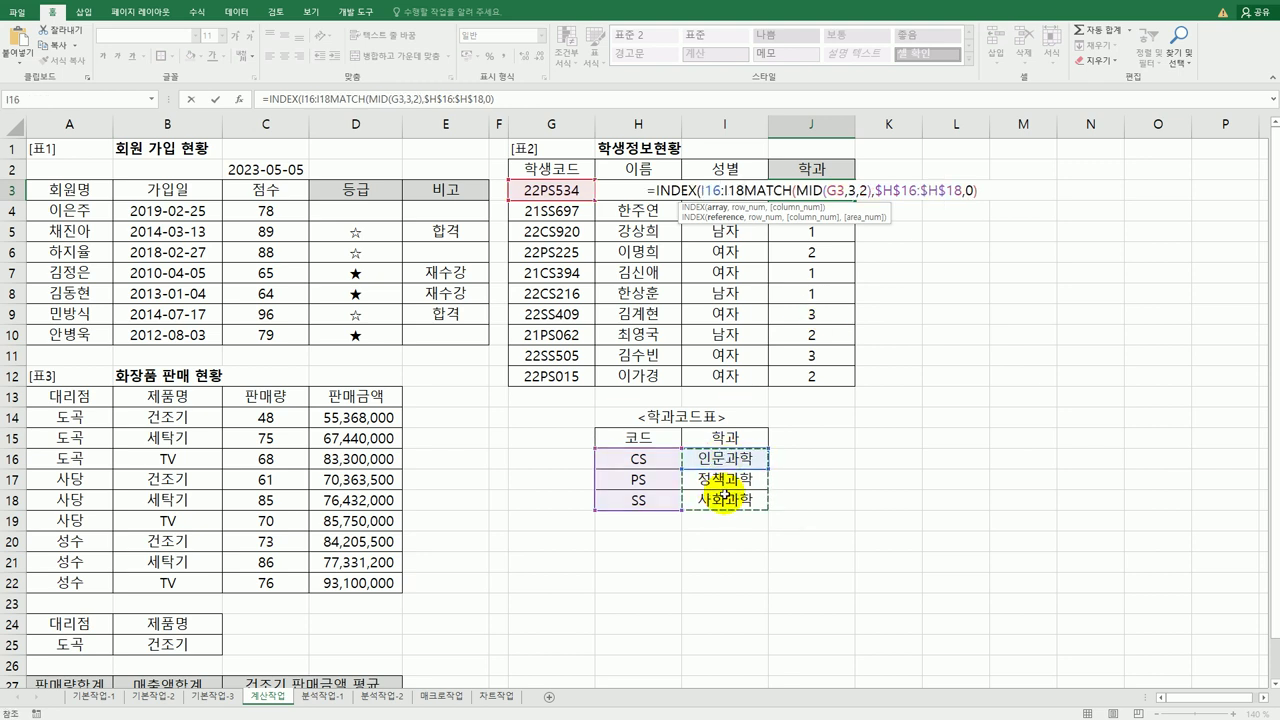
key("F4")
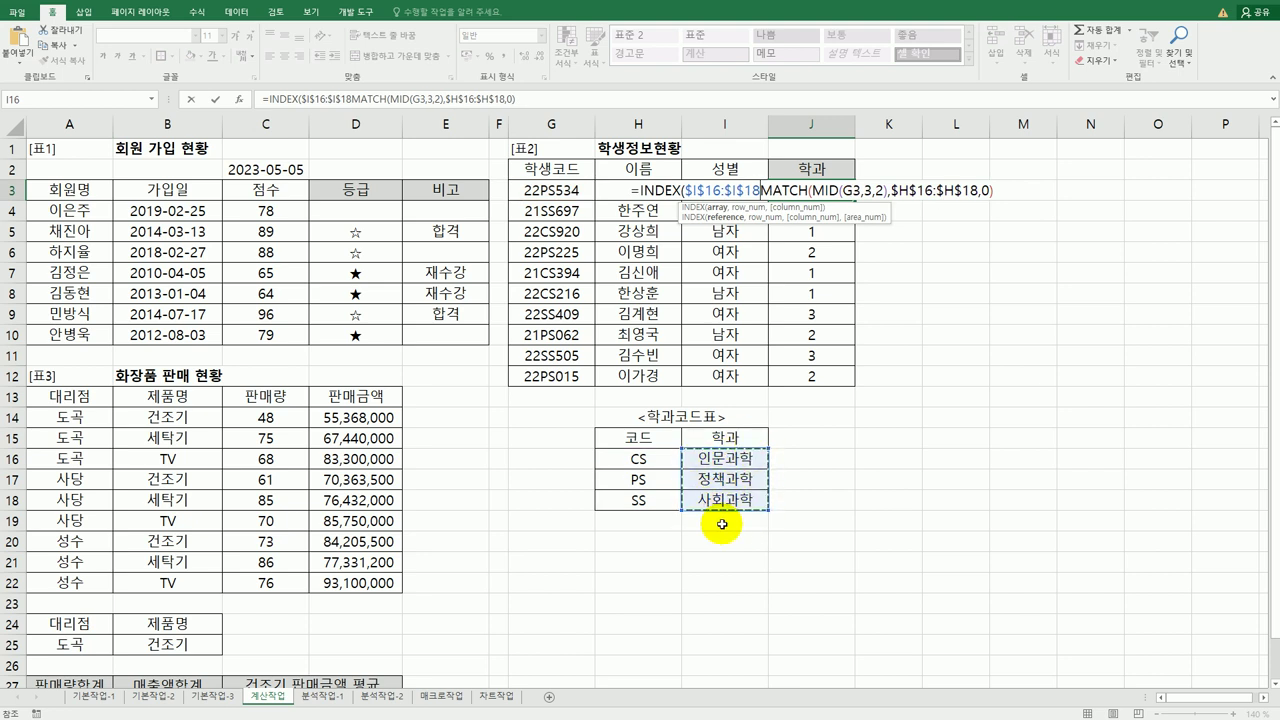
type(",")
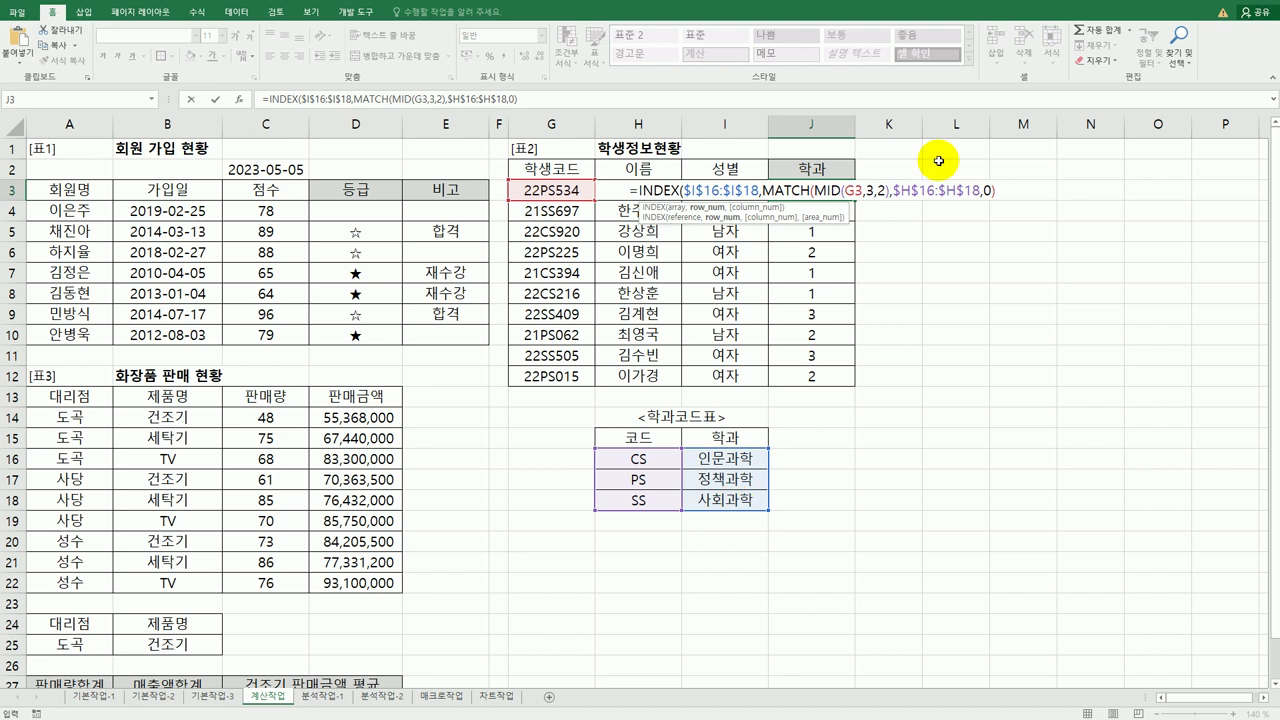
Set the INDEX column number to 1, commit the J3 formula and fill it down to J12.
left_click(1000, 190)
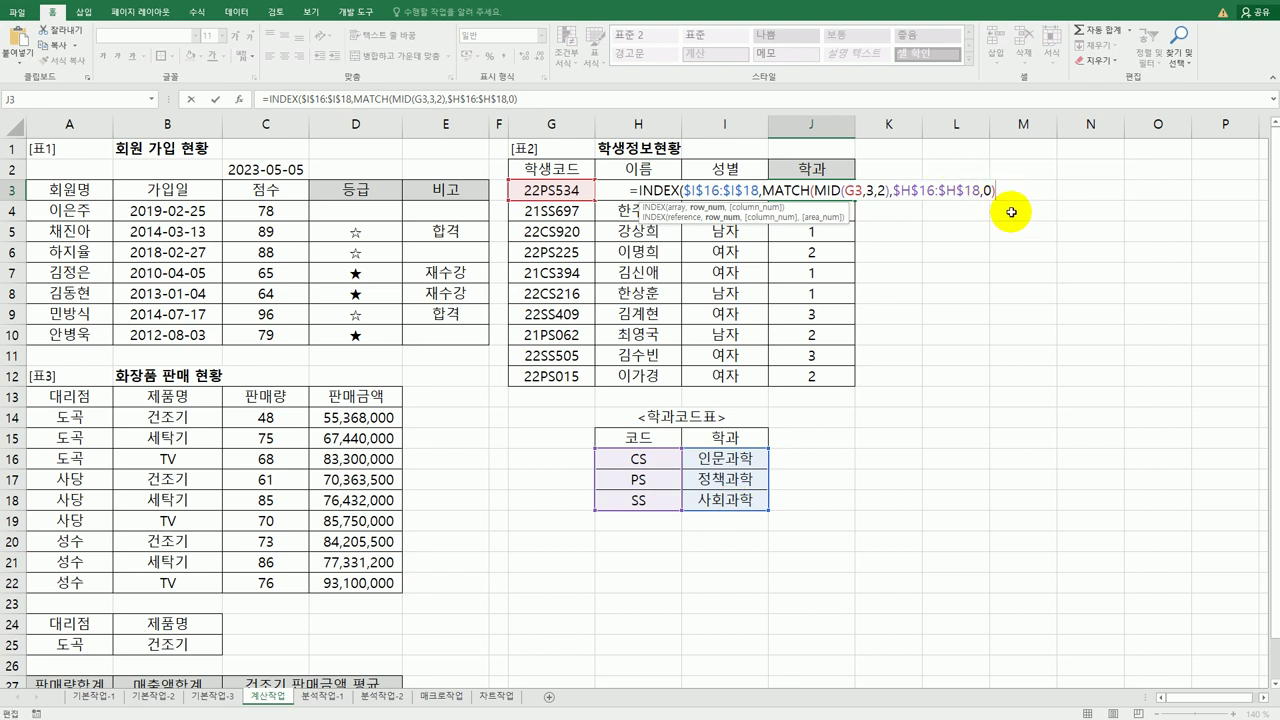
type(",1")
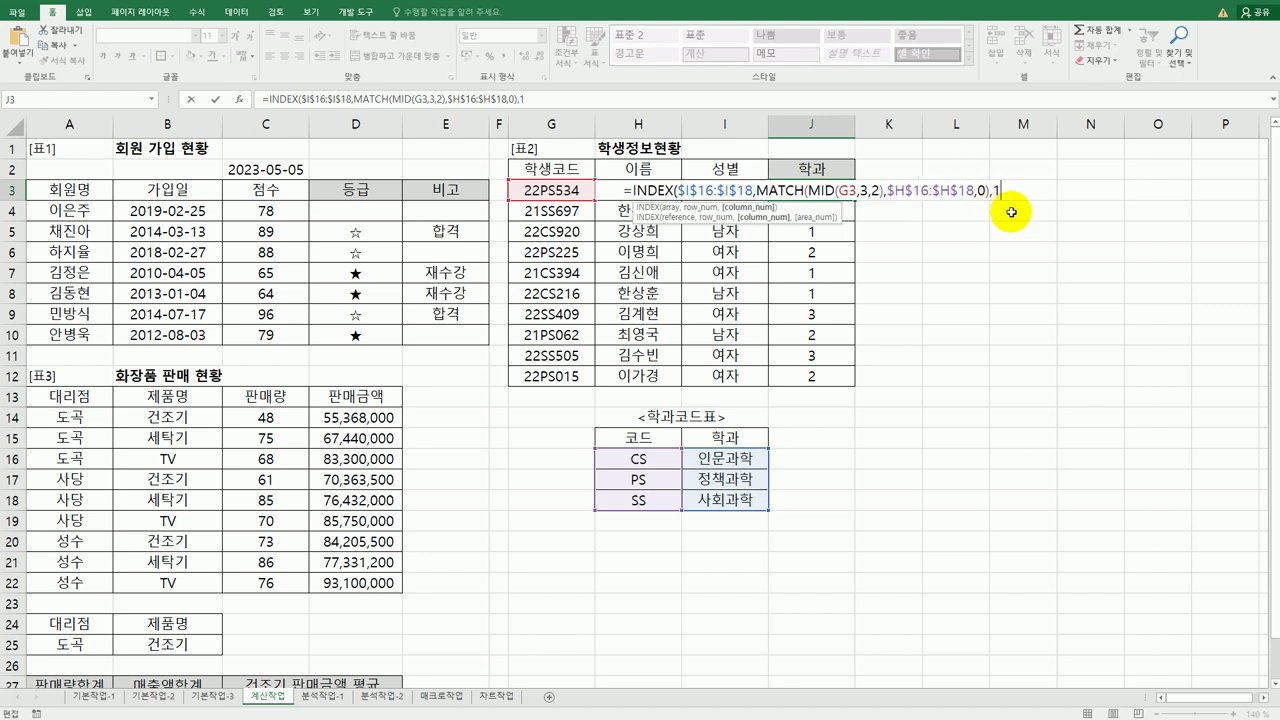
type(")")
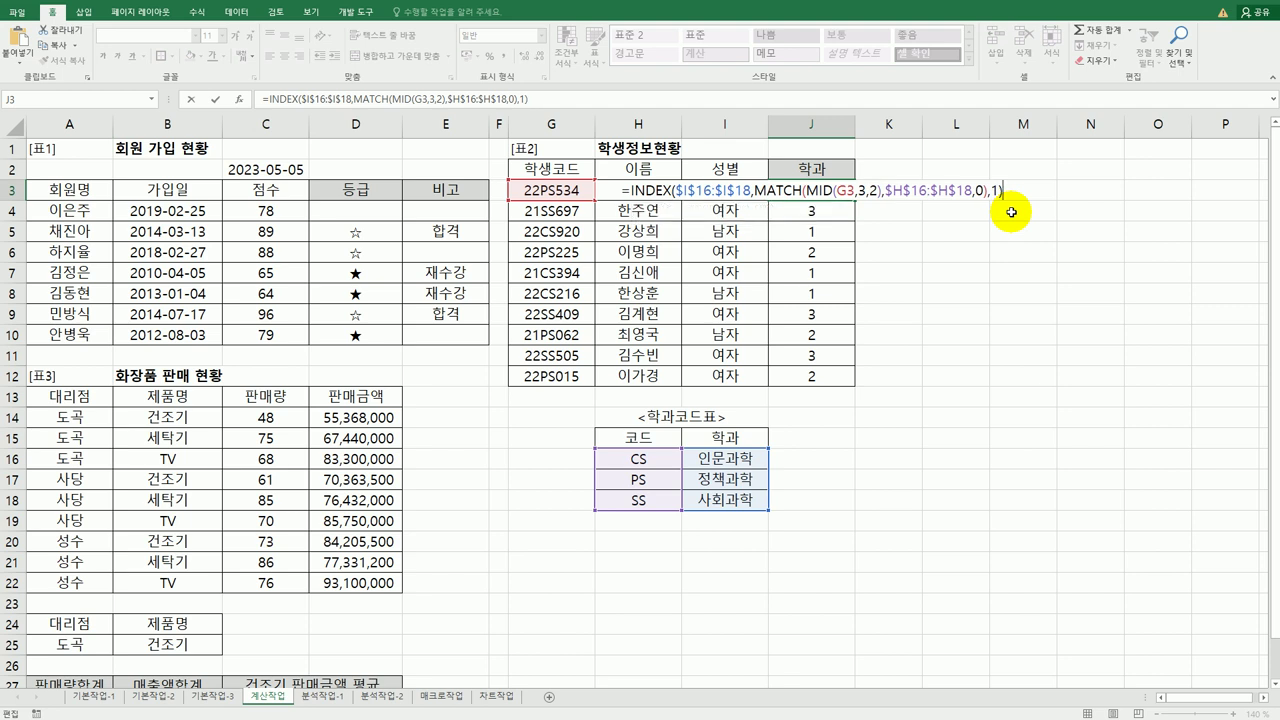
key("Return")
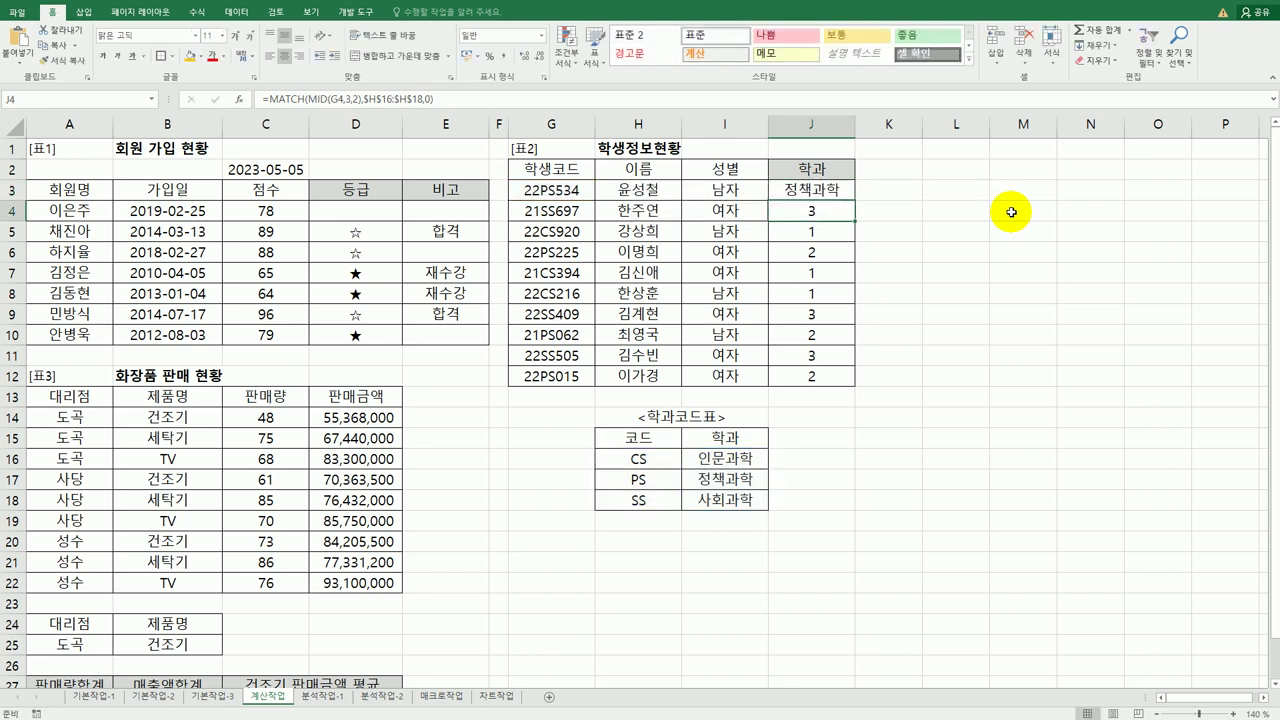
left_click(840, 191)
left_click_drag(855, 202, 836, 381)
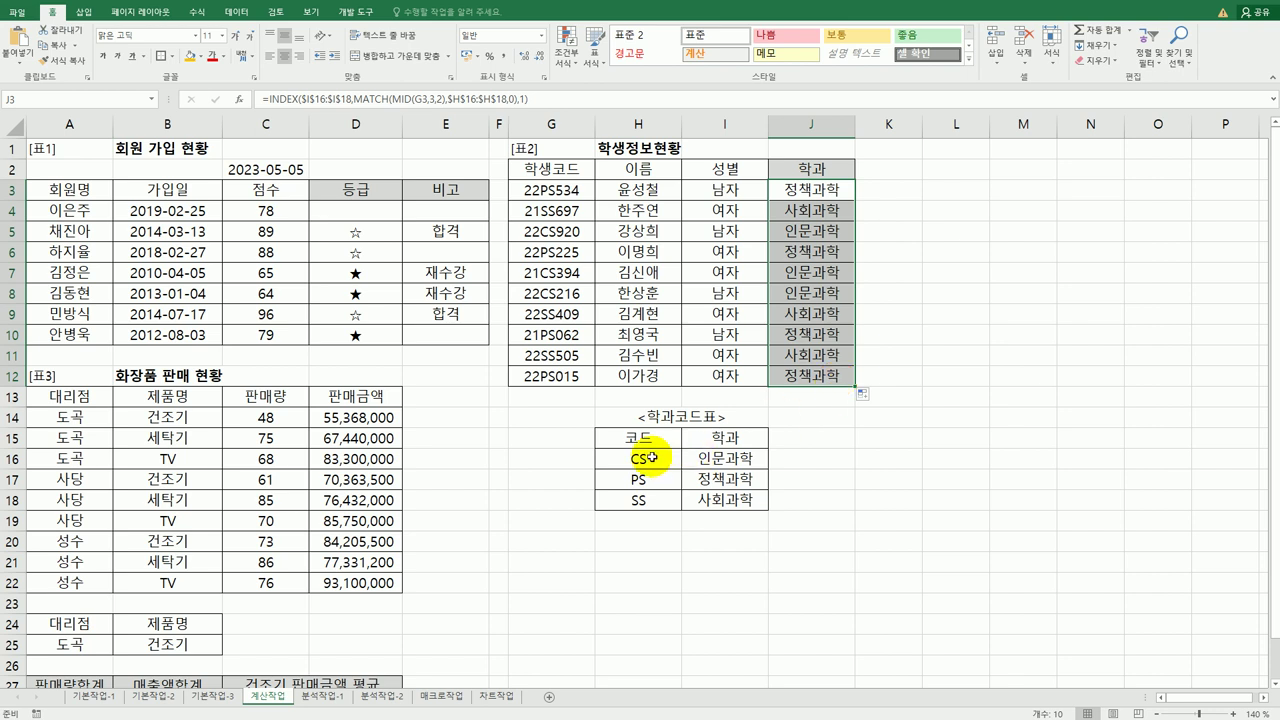
Examine the 학과코드표, the 대리점 and 제품명 condition lists in A25:B25 of 표3, and the total cells A28:B28.
left_click_drag(651, 457, 697, 495)
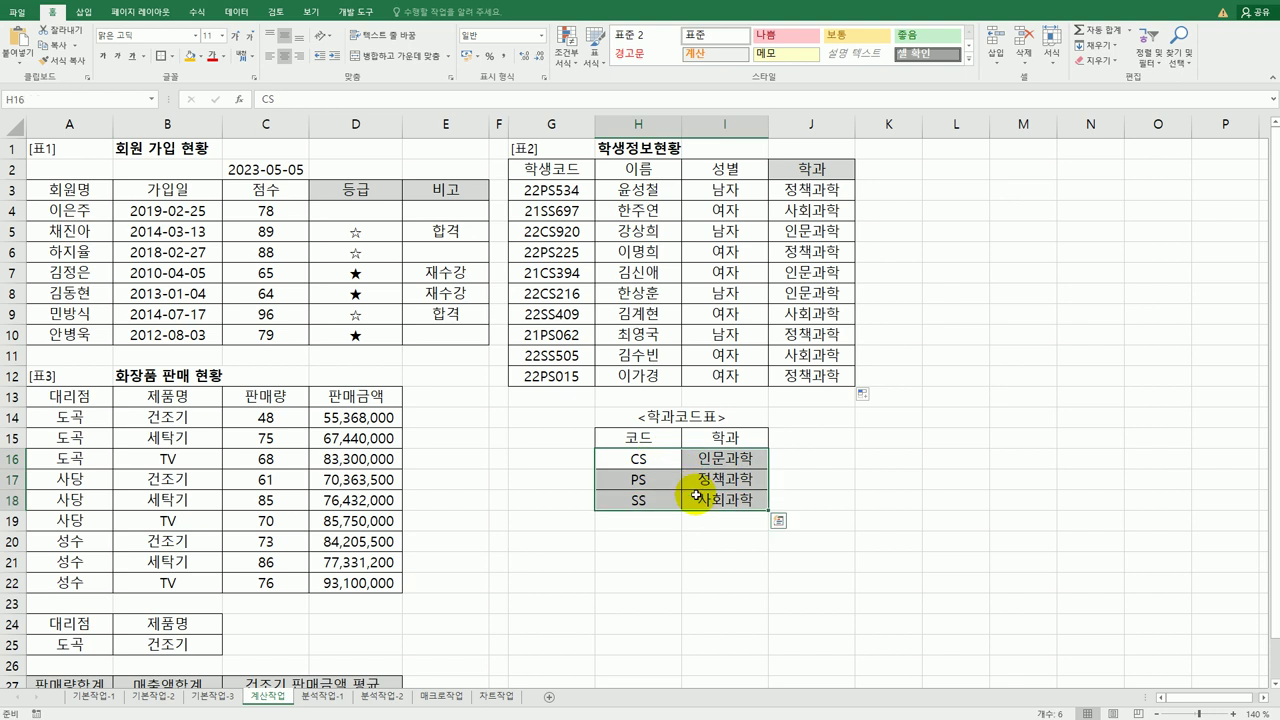
left_click(510, 495)
scroll(511, 498, "down", 4)
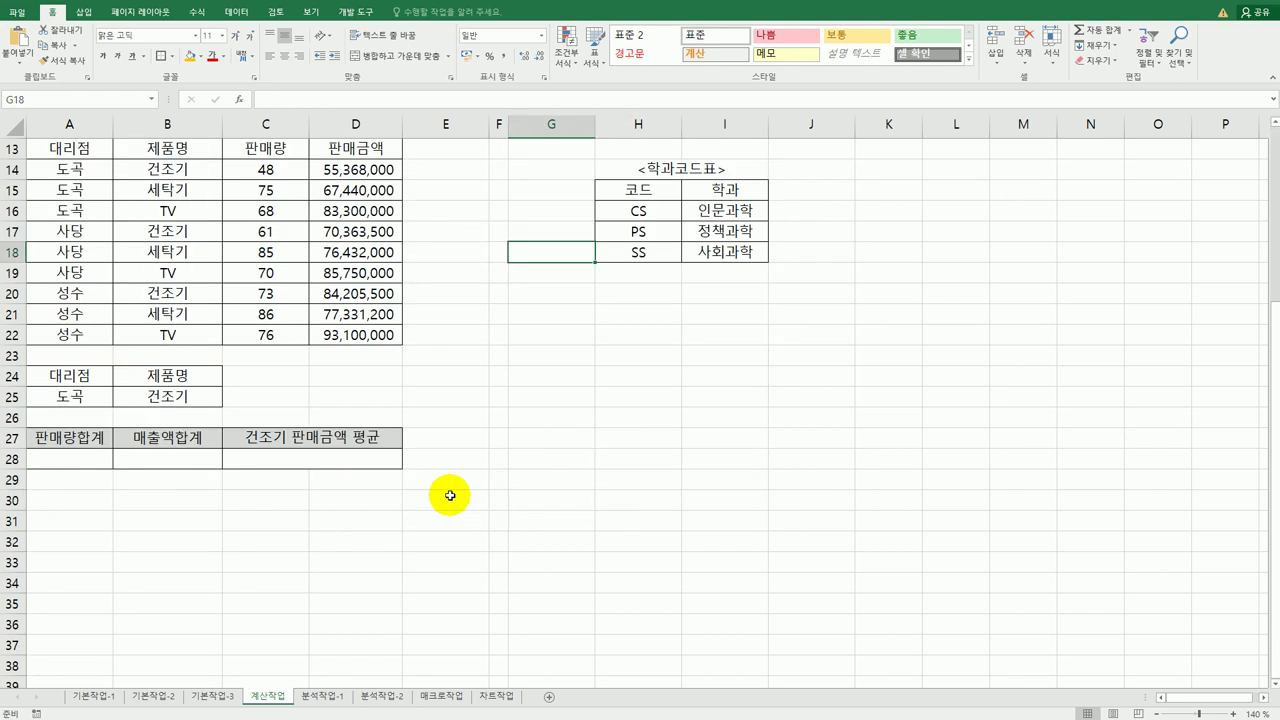
left_click(51, 455)
scroll(417, 506, "up", 2)
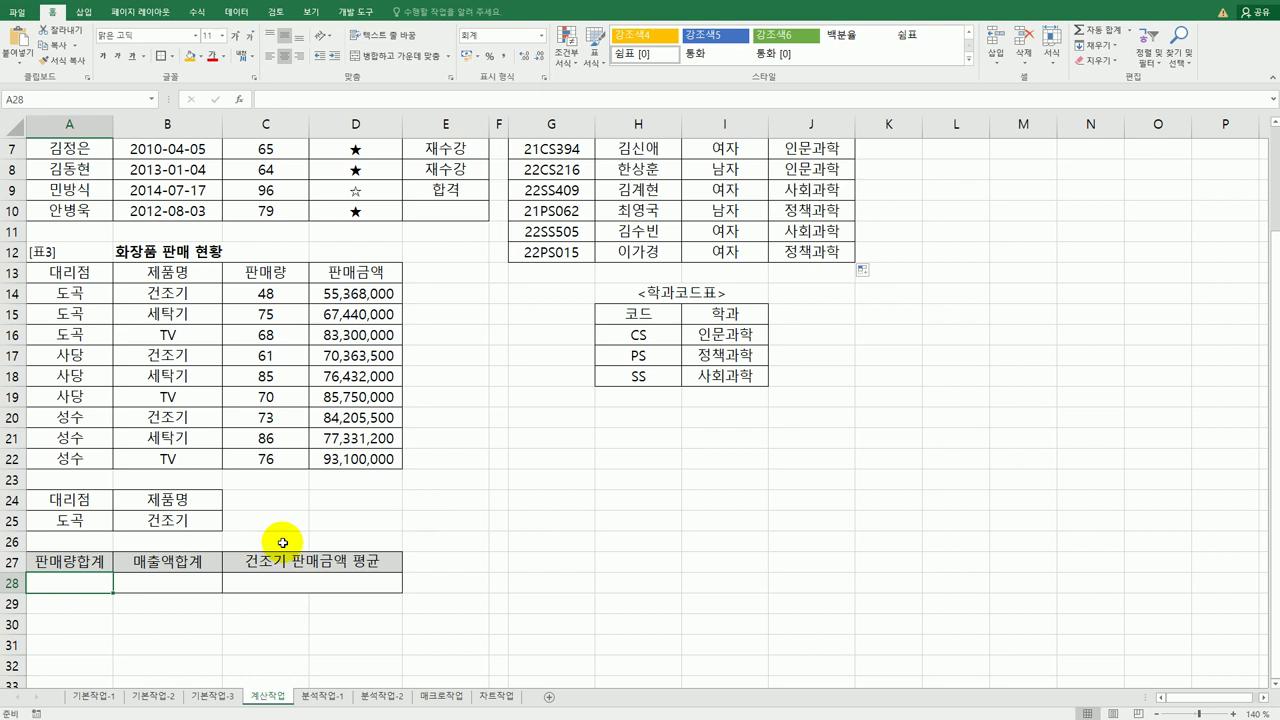
left_click(97, 521)
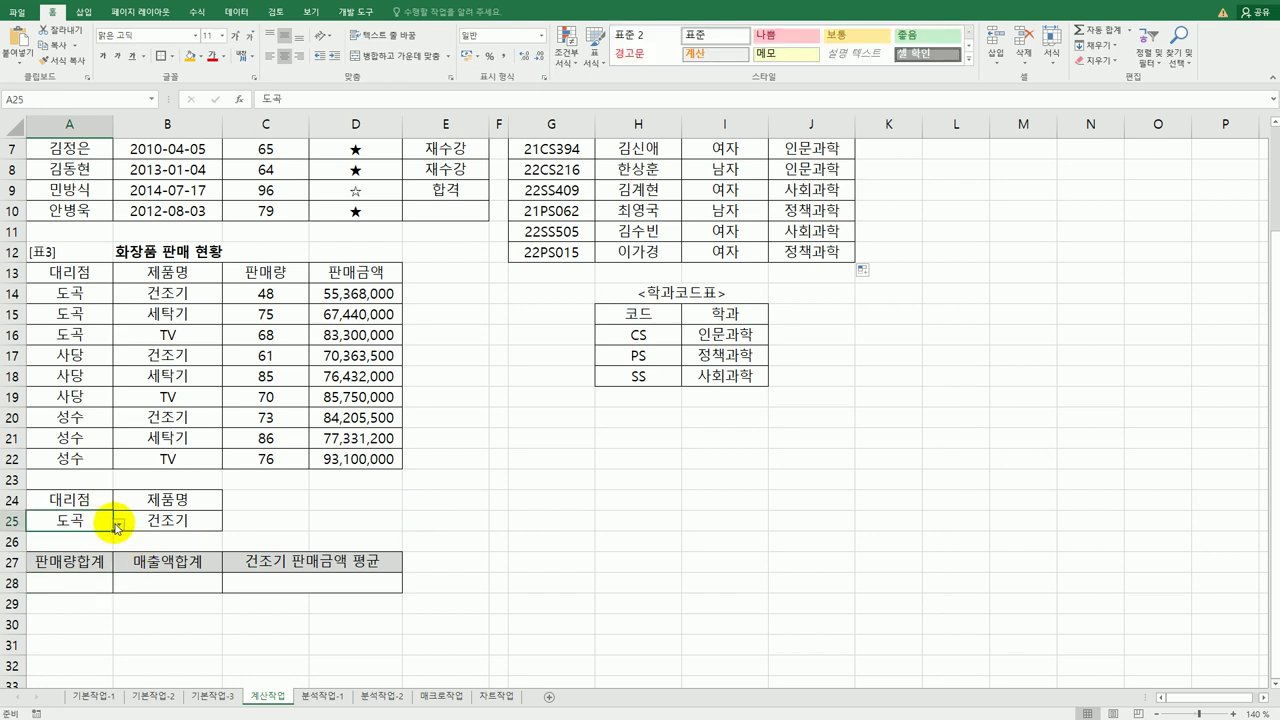
left_click(118, 523)
left_click(106, 521)
left_click(168, 520)
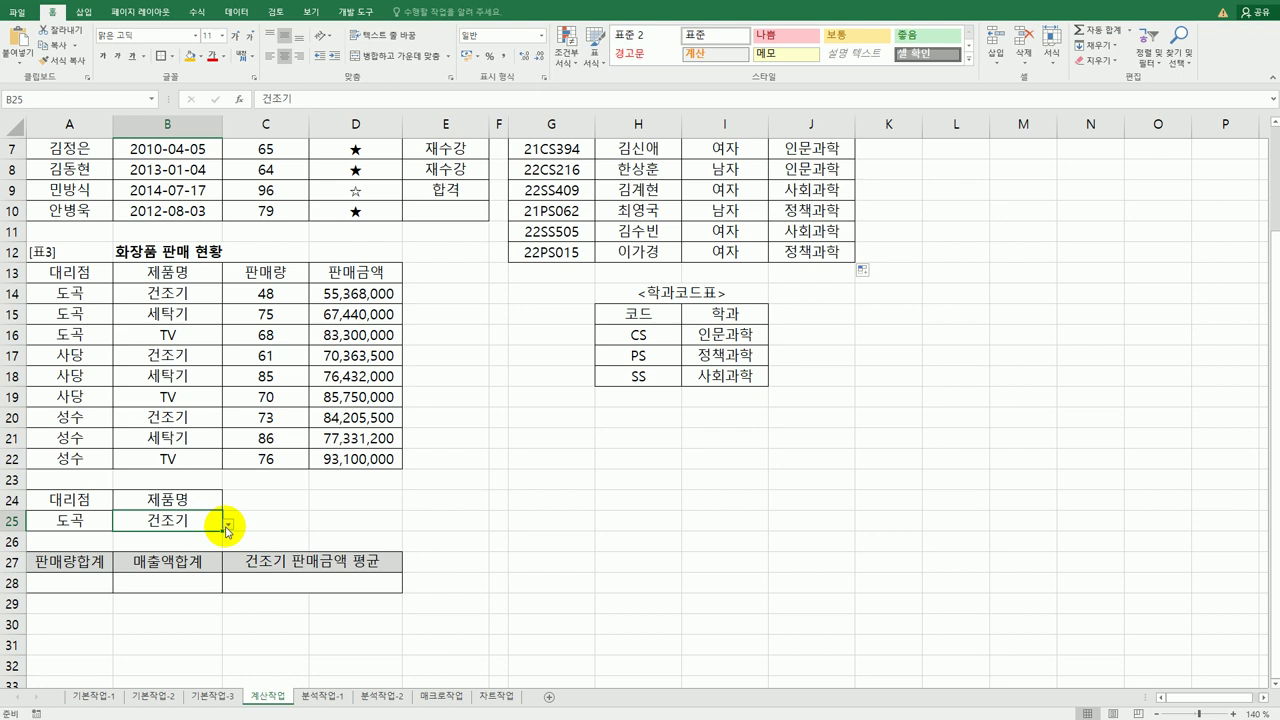
left_click(228, 527)
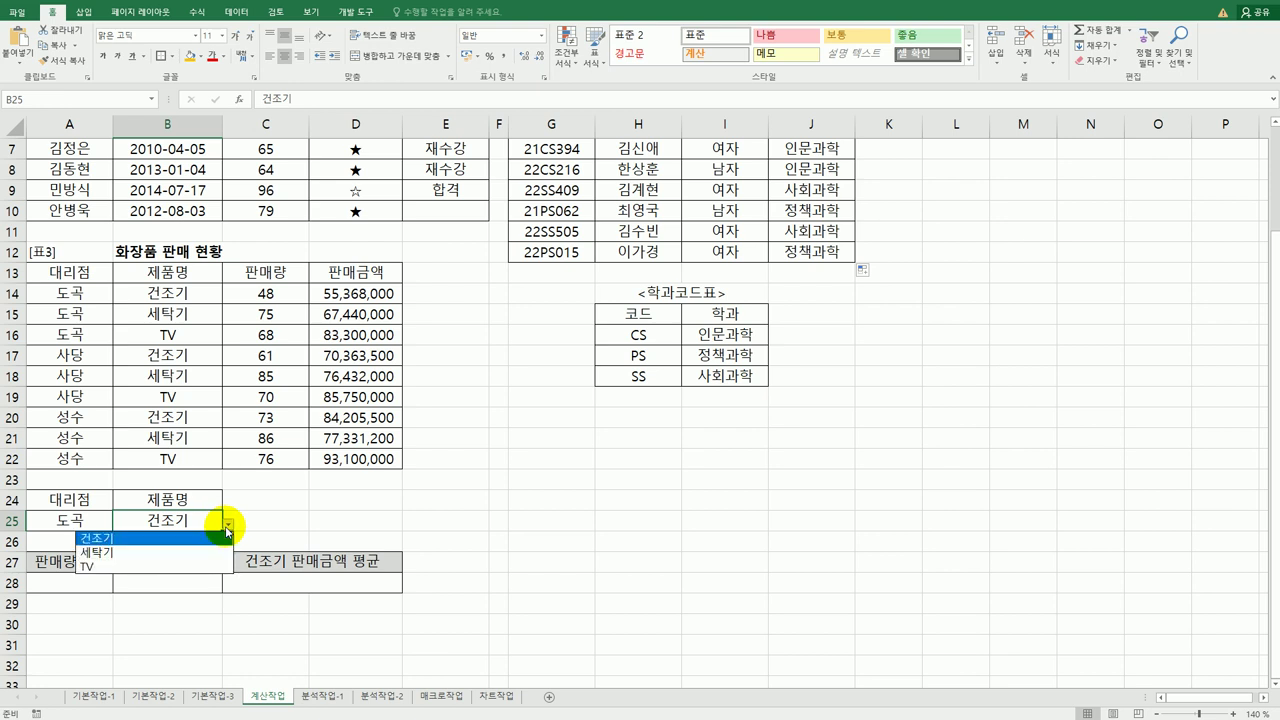
left_click(227, 527)
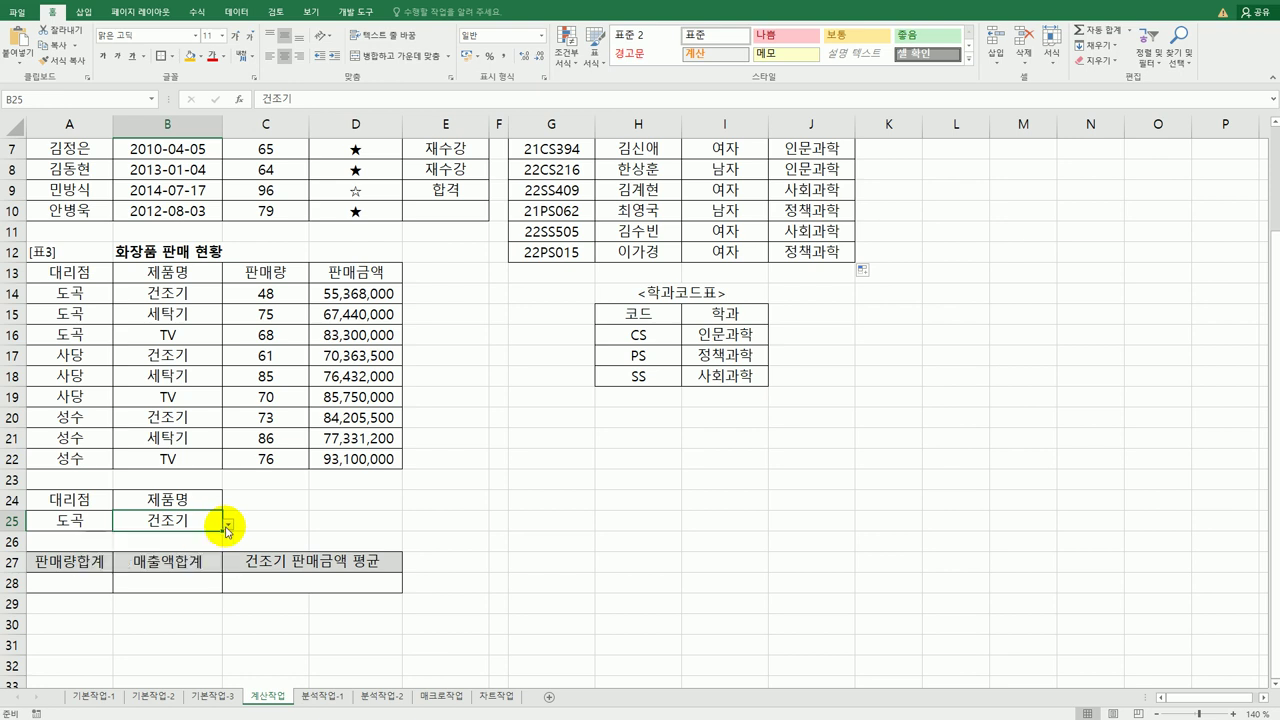
left_click(83, 585)
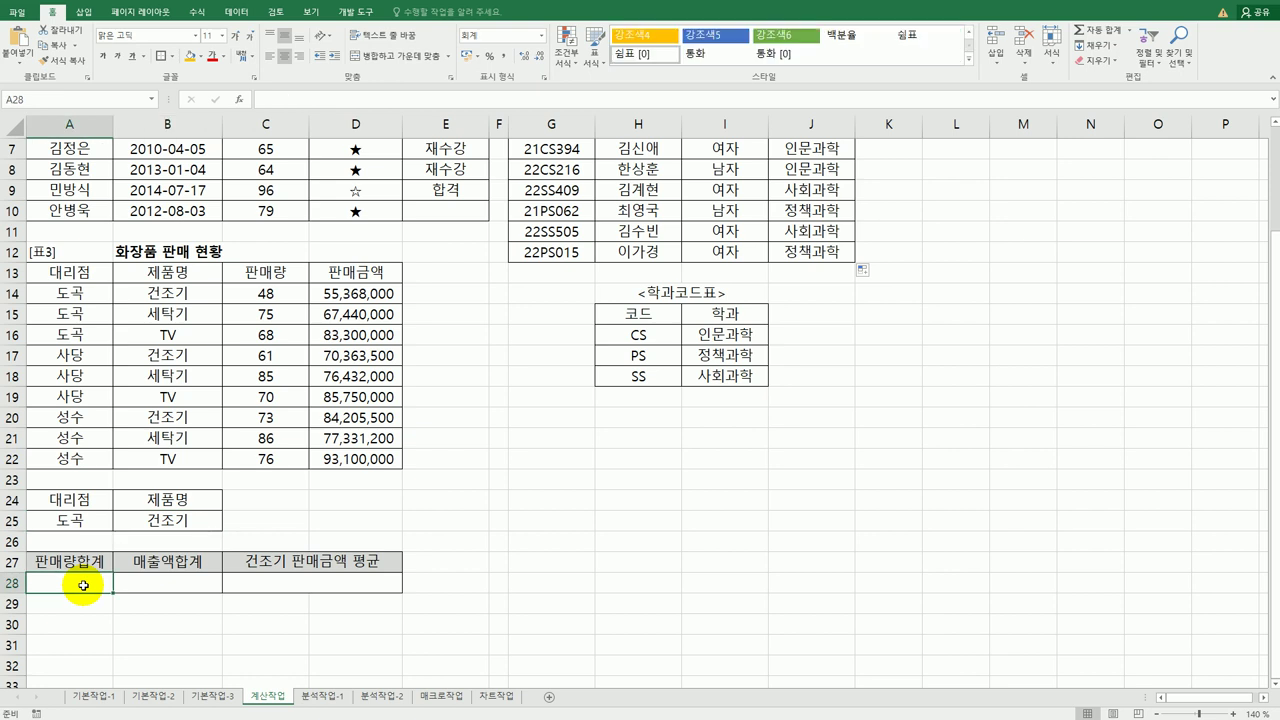
left_click(178, 587)
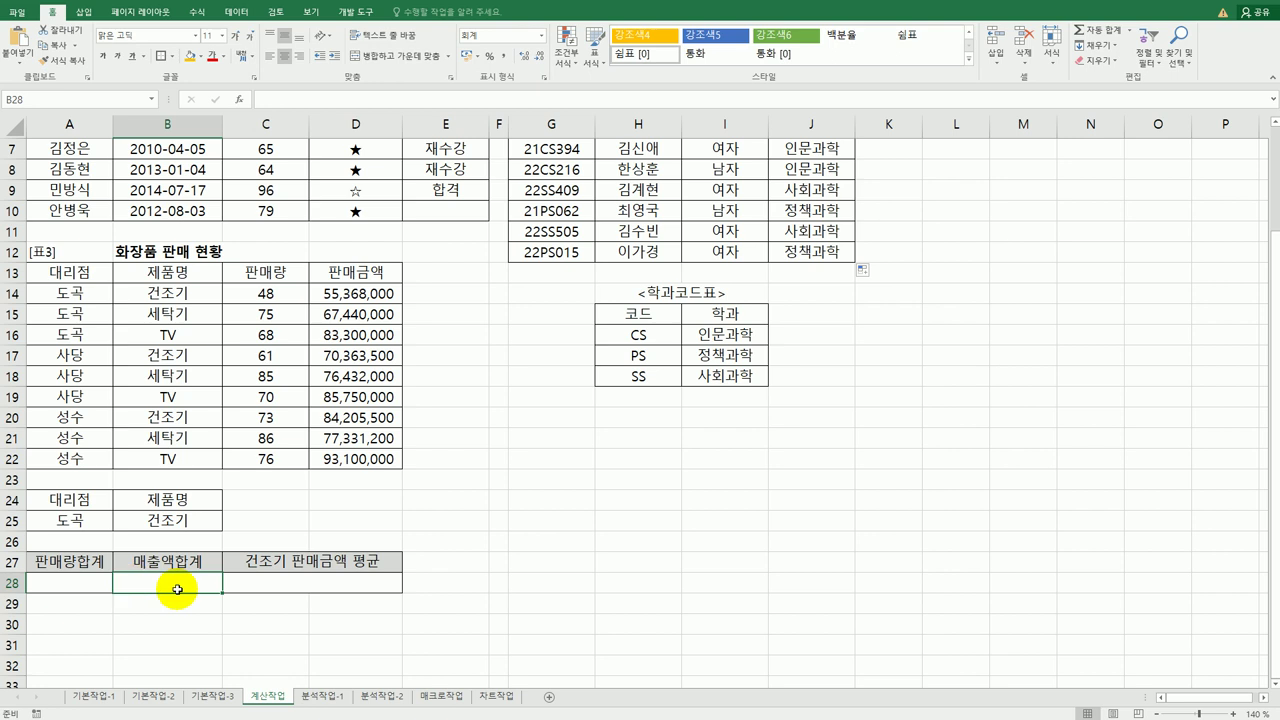
left_click_drag(78, 583, 144, 585)
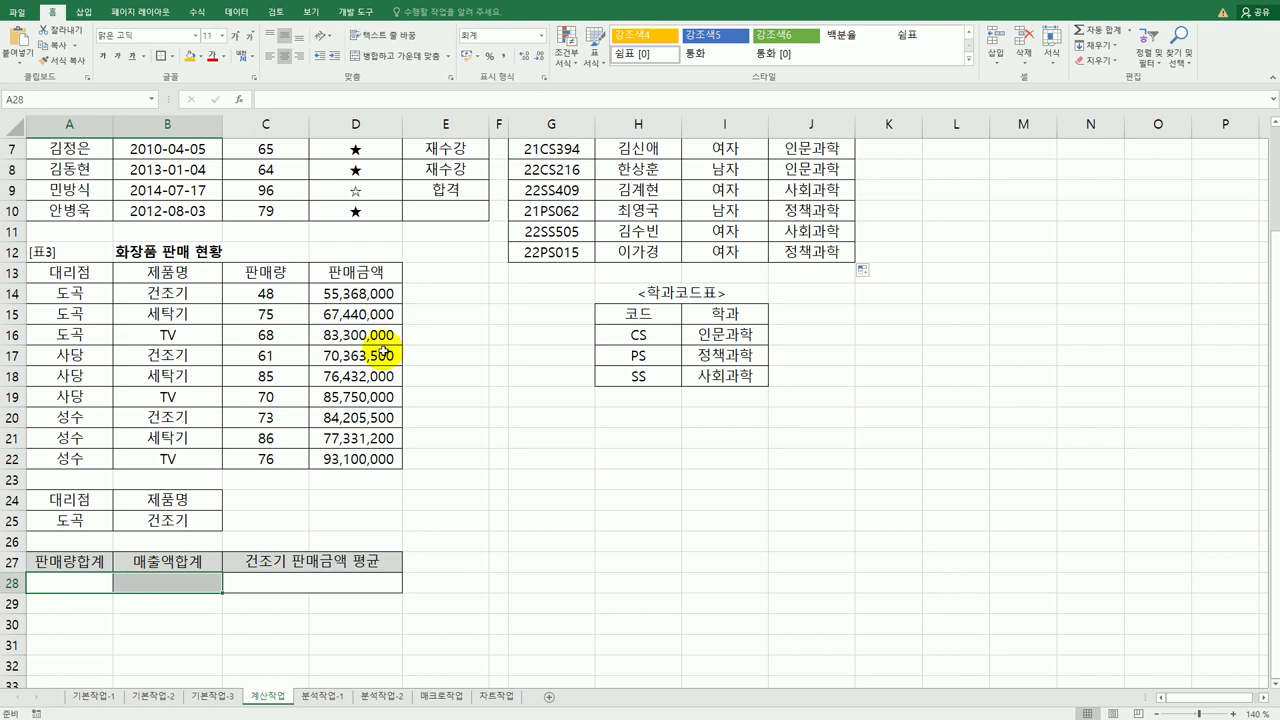
left_click(160, 585)
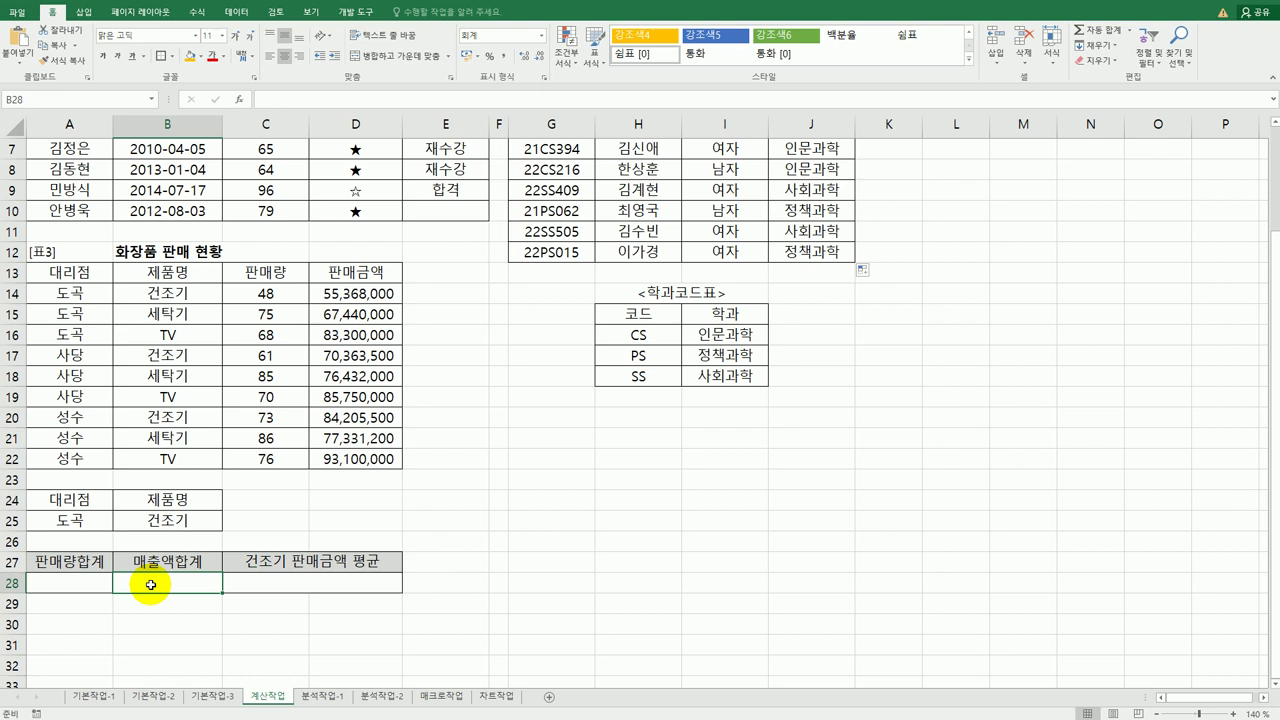
Start a SUMIFS formula in A28 under 판매량합계 with the 판매량 range C14:C22 as its sum range.
left_click(89, 582)
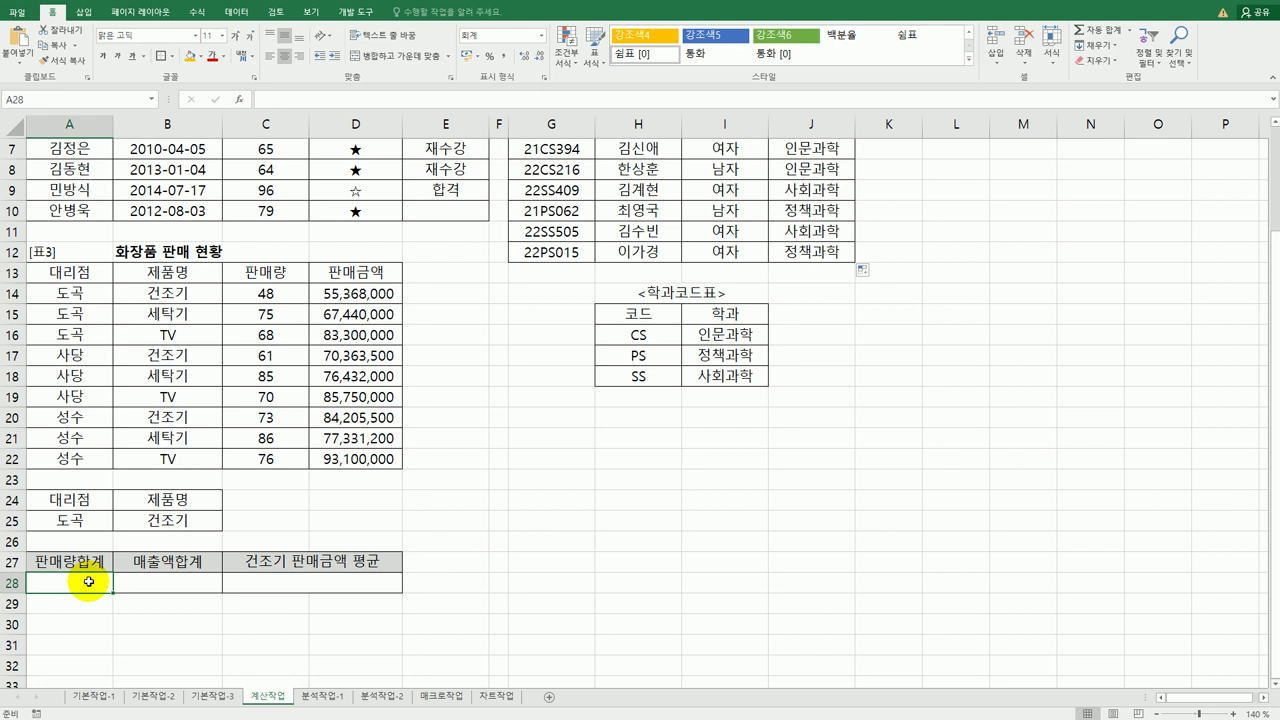
type("=sumif")
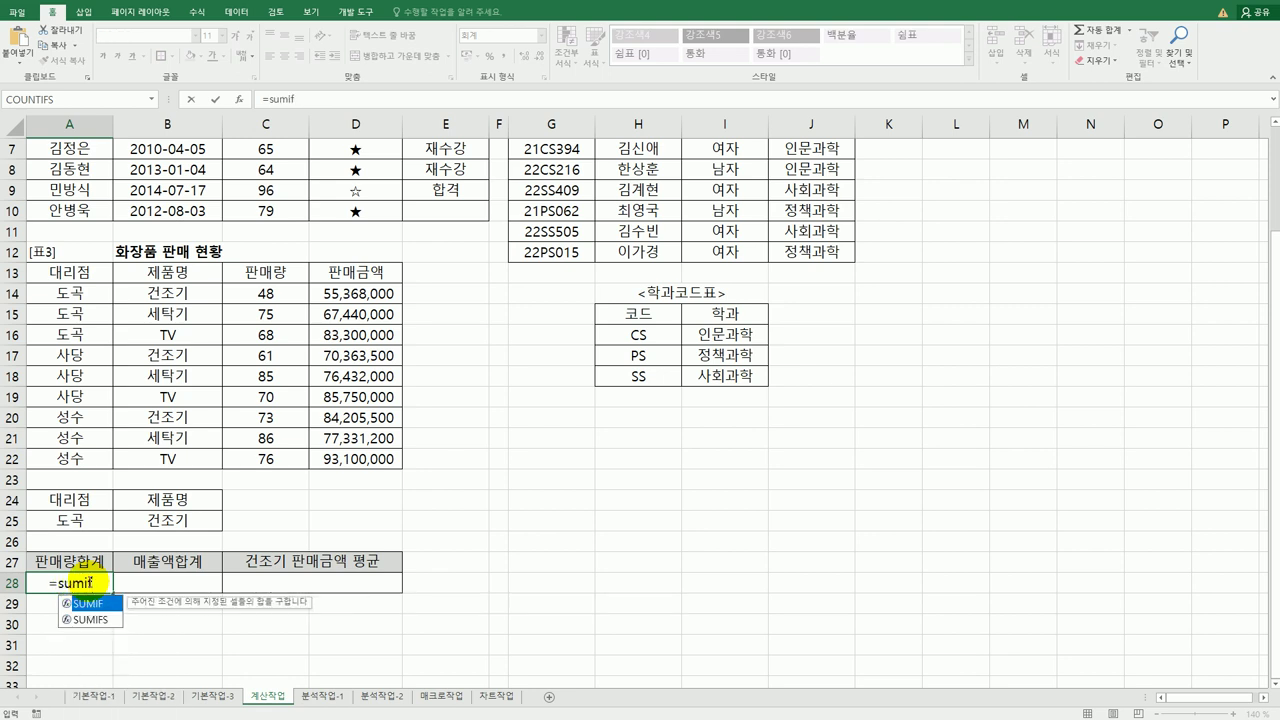
double_click(88, 619)
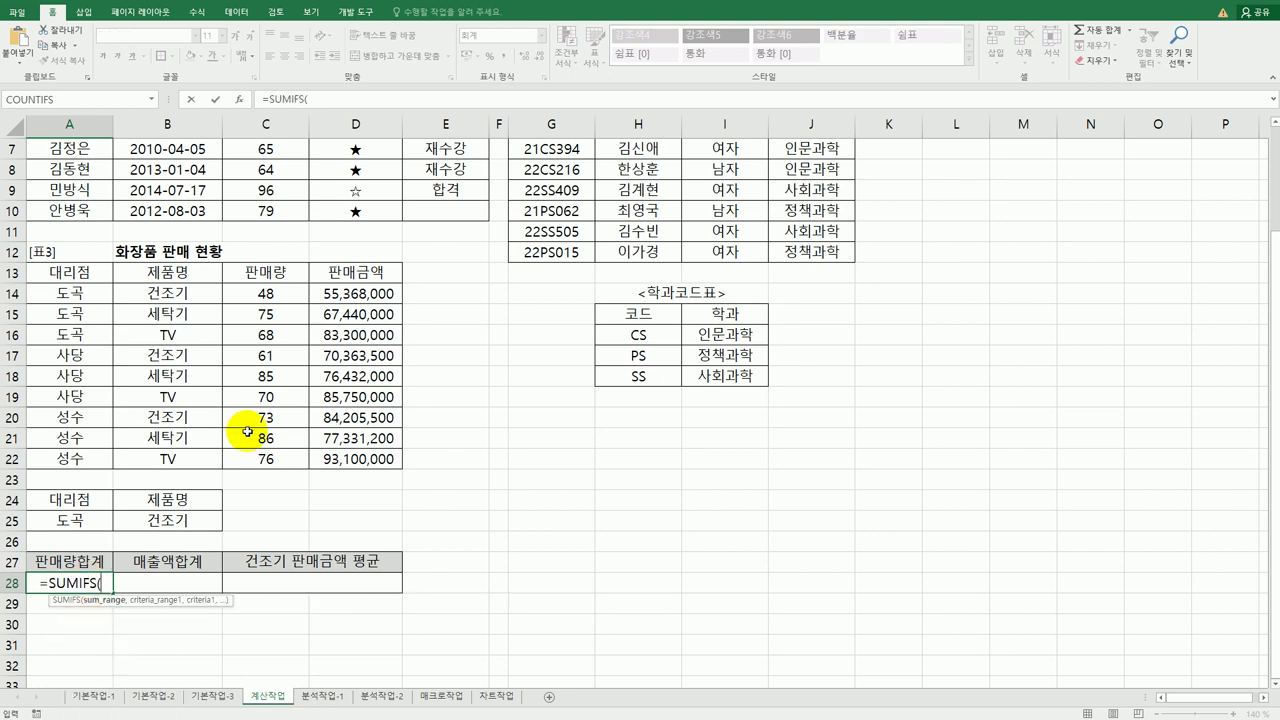
left_click(238, 99)
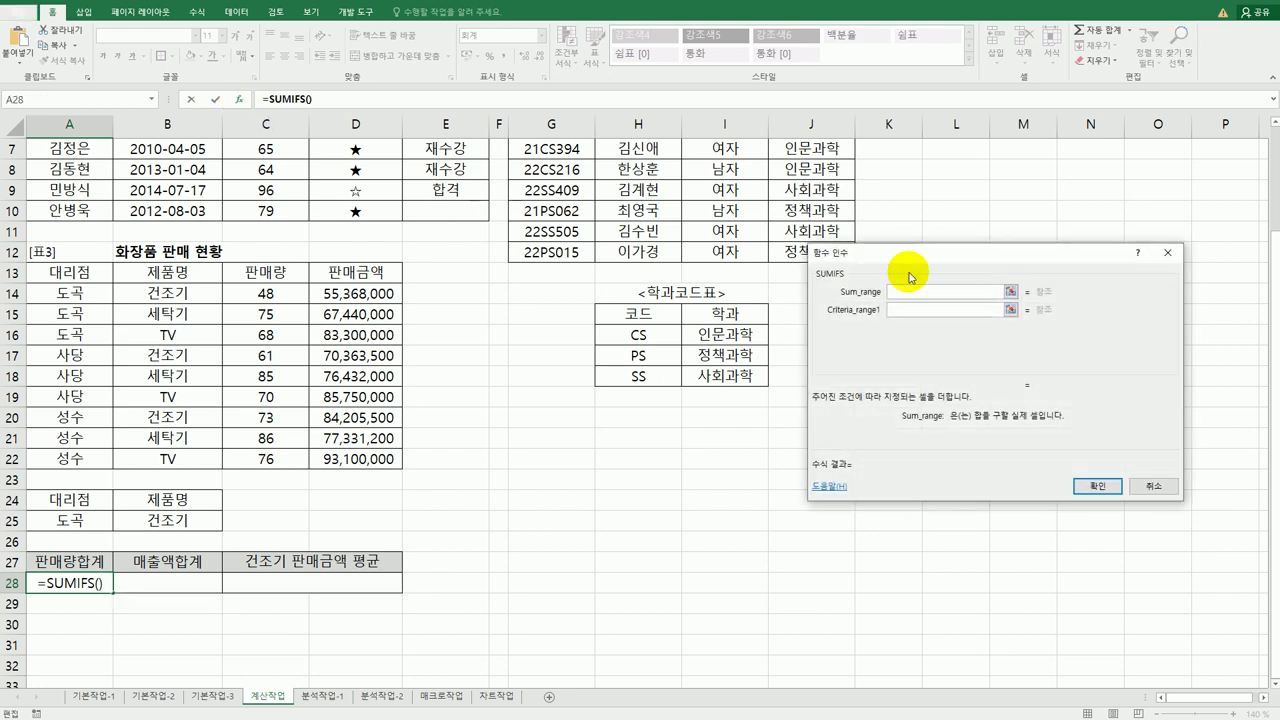
left_click_drag(889, 252, 583, 264)
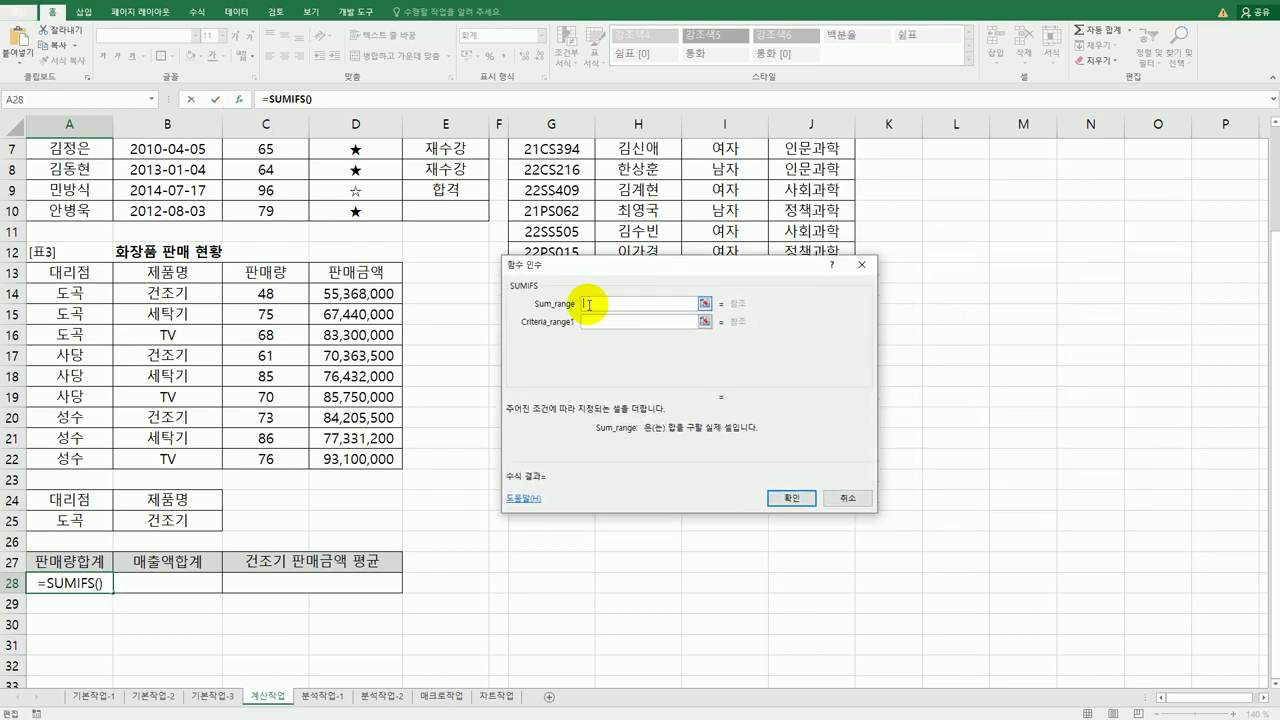
left_click_drag(285, 293, 266, 458)
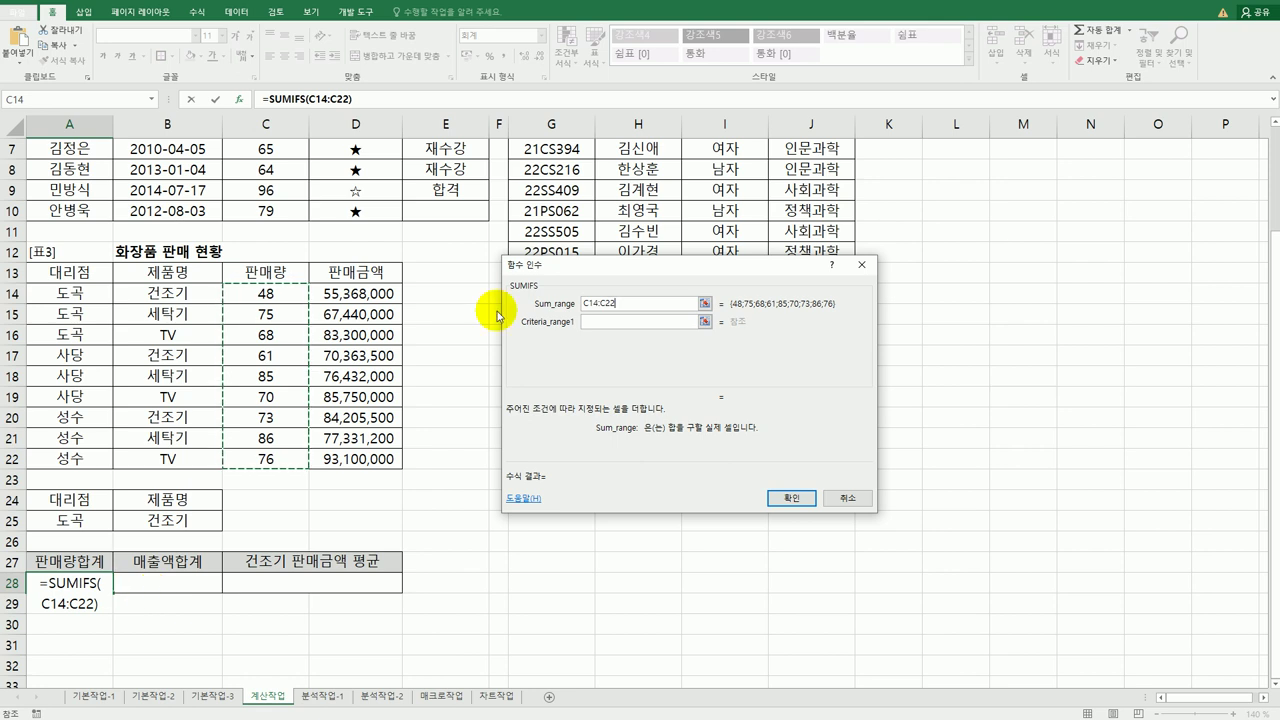
Set the first SUMIFS condition to the absolute 대리점 range $A$14:$A$22 with criterion $A$25.
left_click(618, 323)
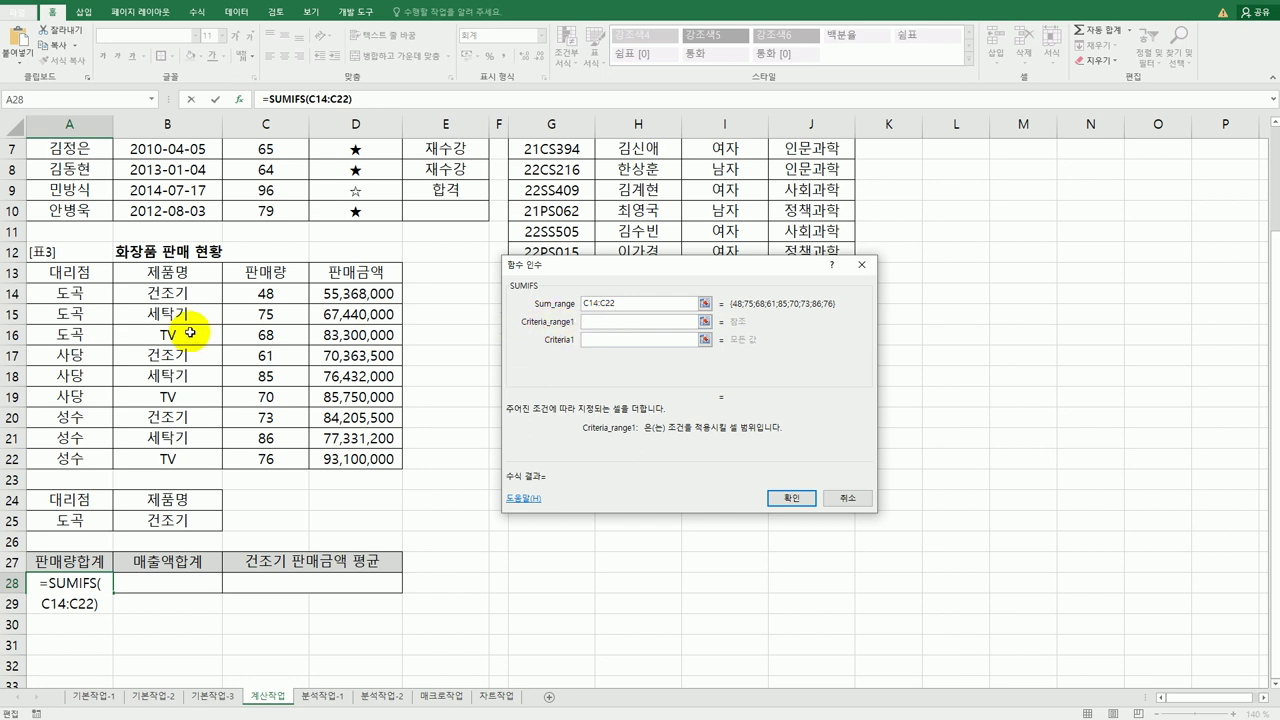
left_click_drag(72, 293, 72, 452)
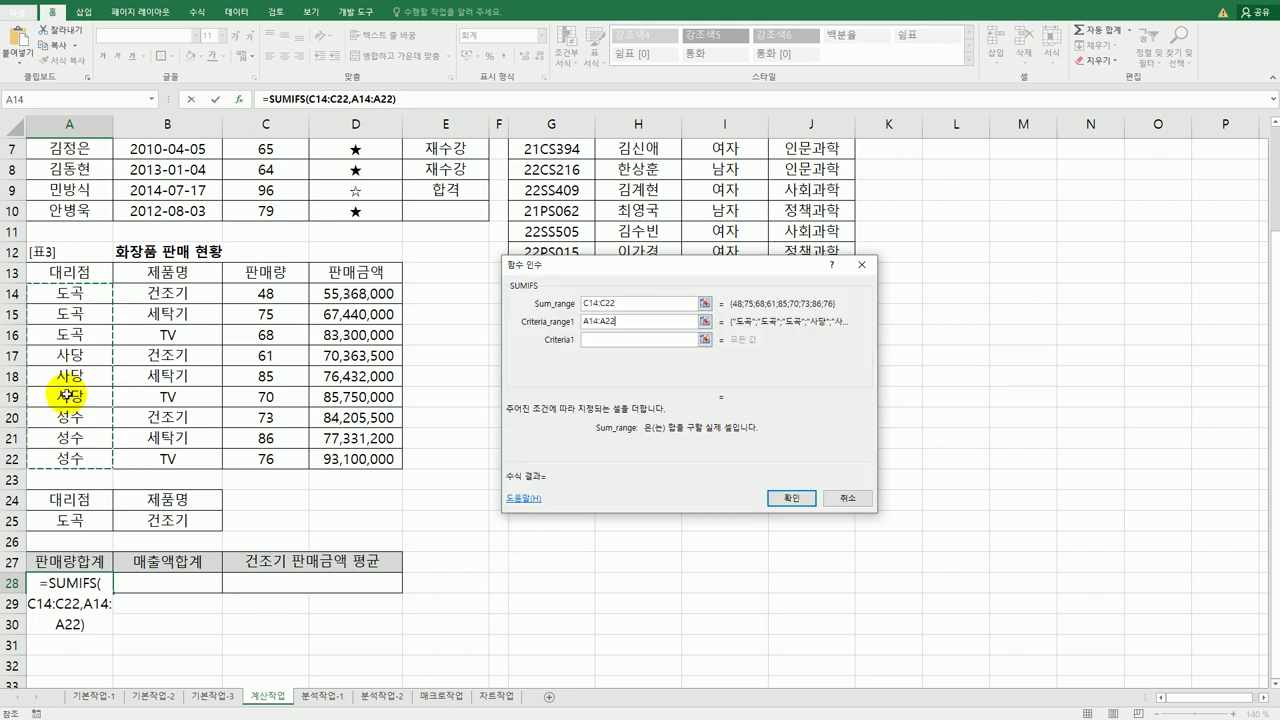
key("F4")
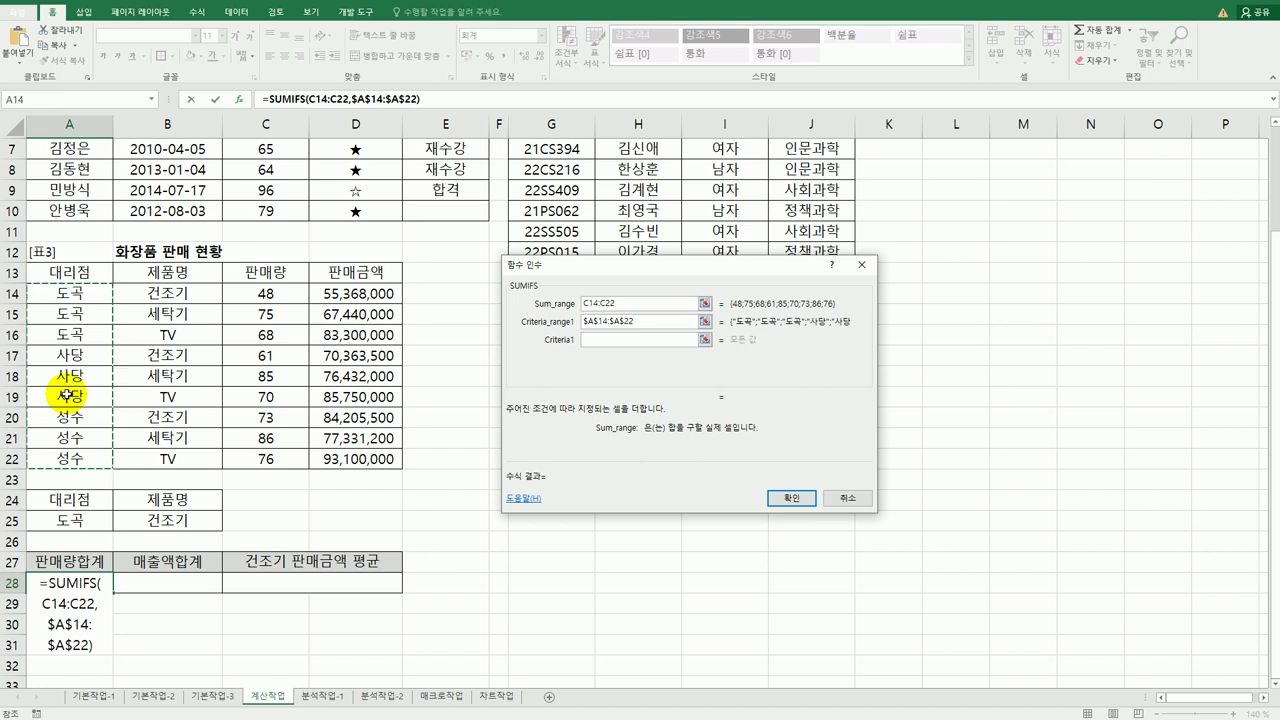
left_click(596, 340)
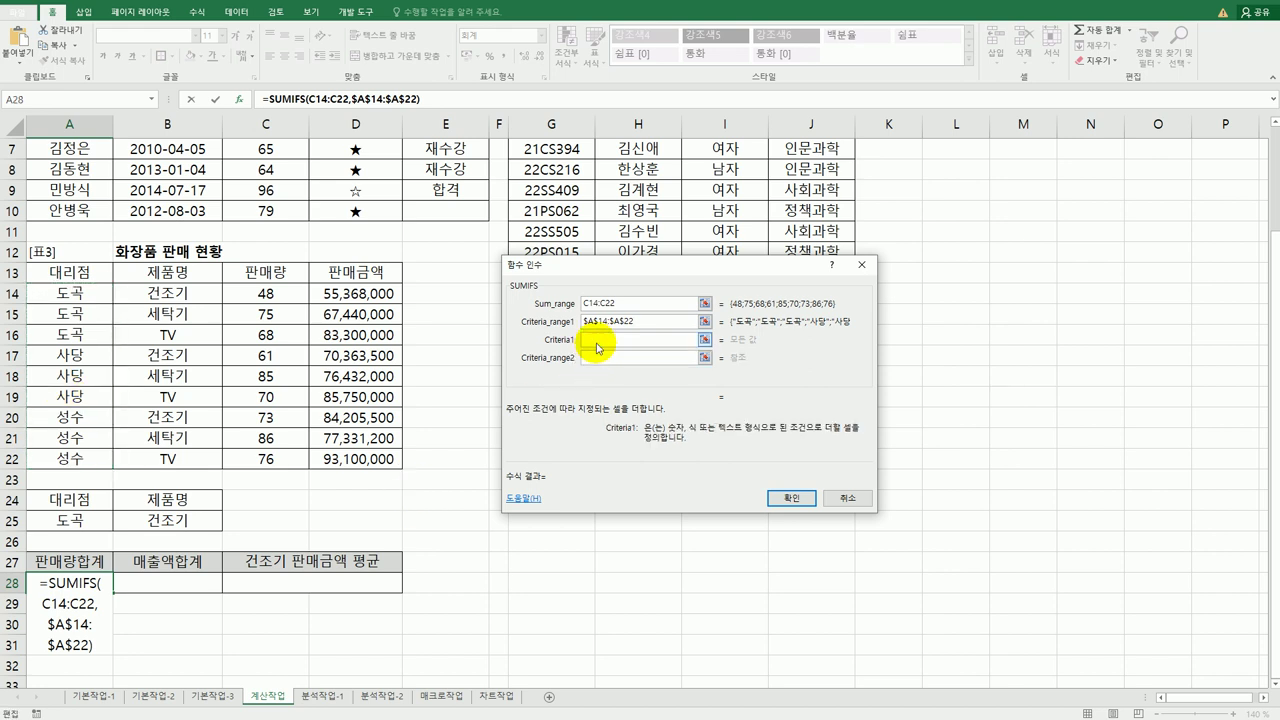
left_click(84, 521)
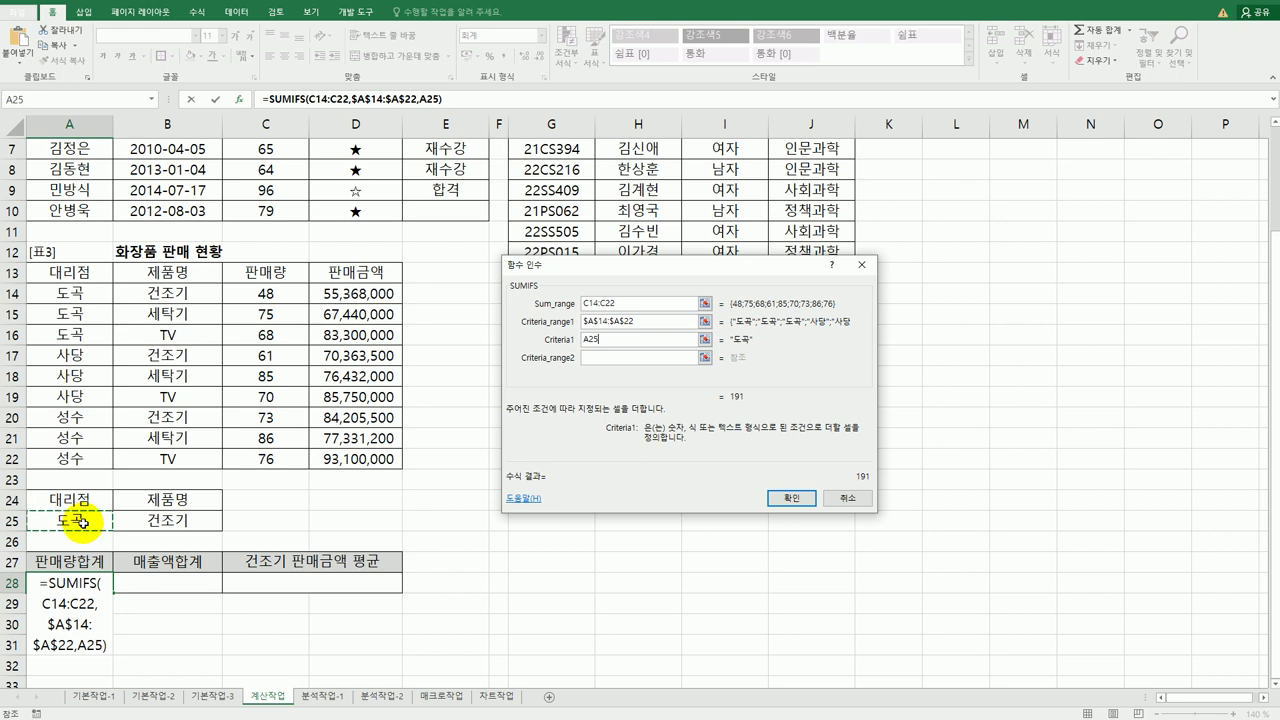
key("F4")
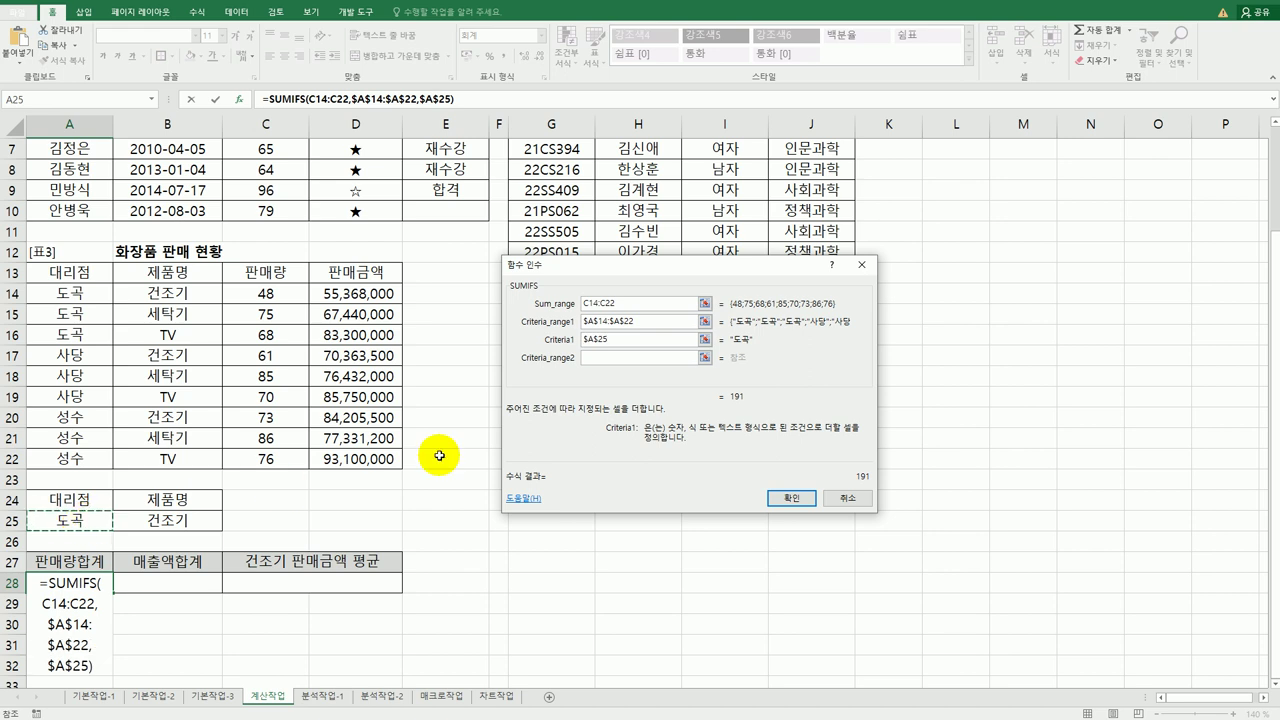
Add the second SUMIFS condition with the absolute 제품명 range $B$14:$B$22 and criterion $B$25, and commit the A28 formula.
left_click(603, 357)
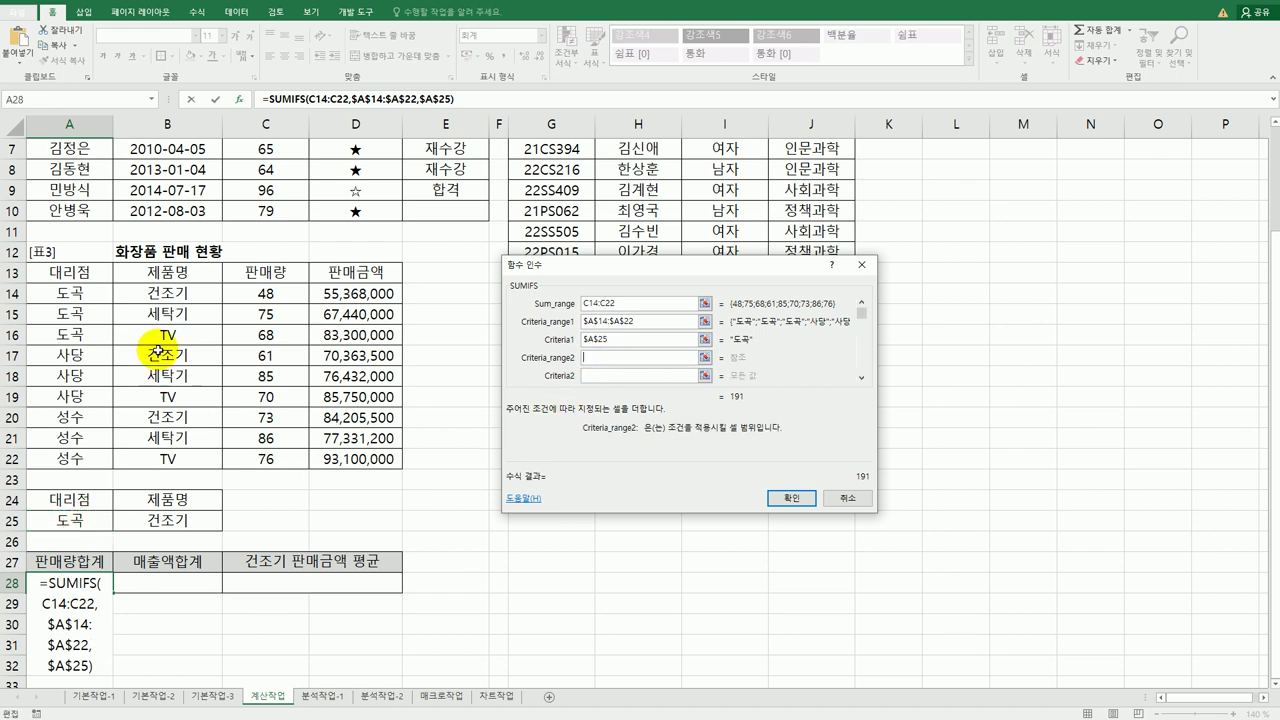
left_click_drag(168, 294, 168, 459)
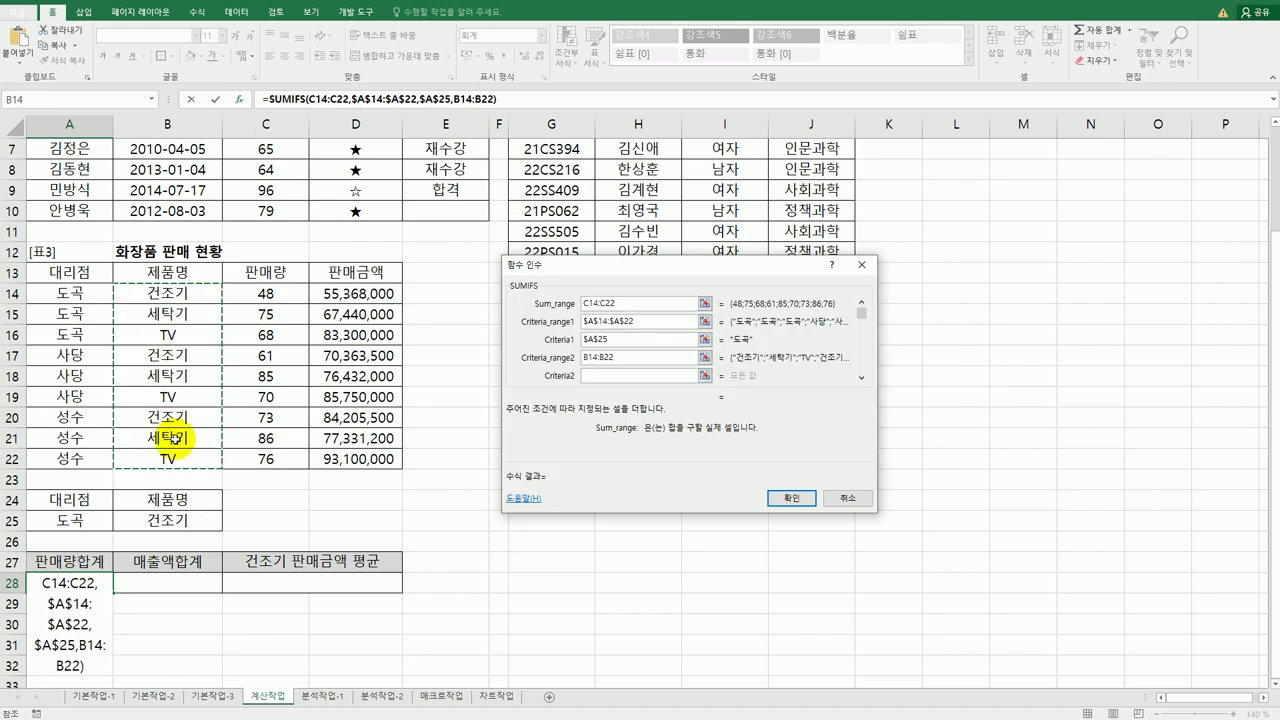
key("F4")
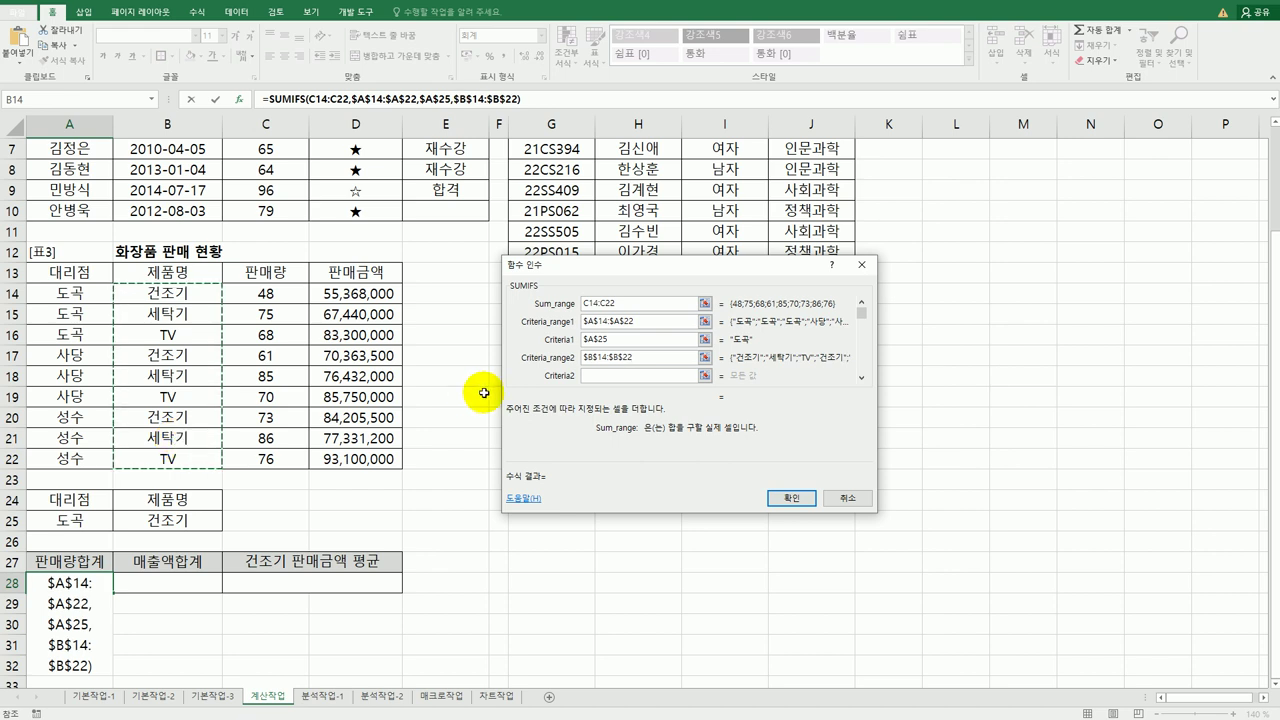
left_click(618, 376)
left_click(201, 521)
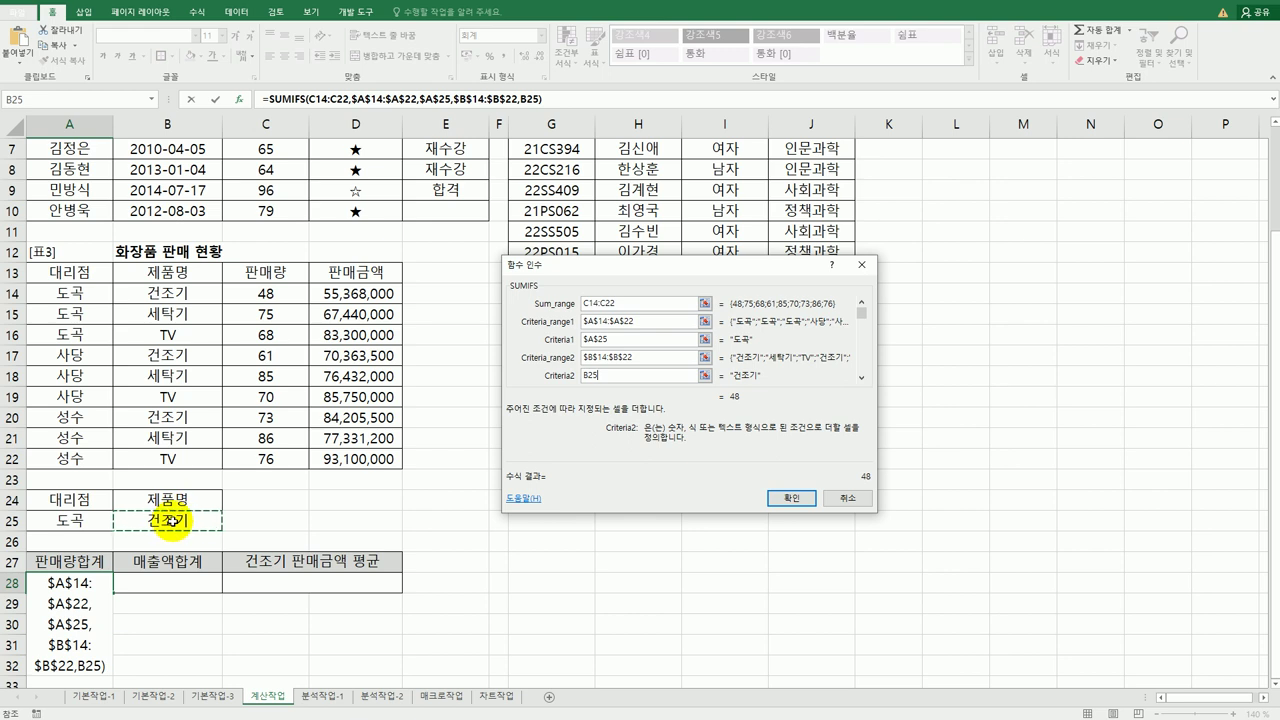
key("F4")
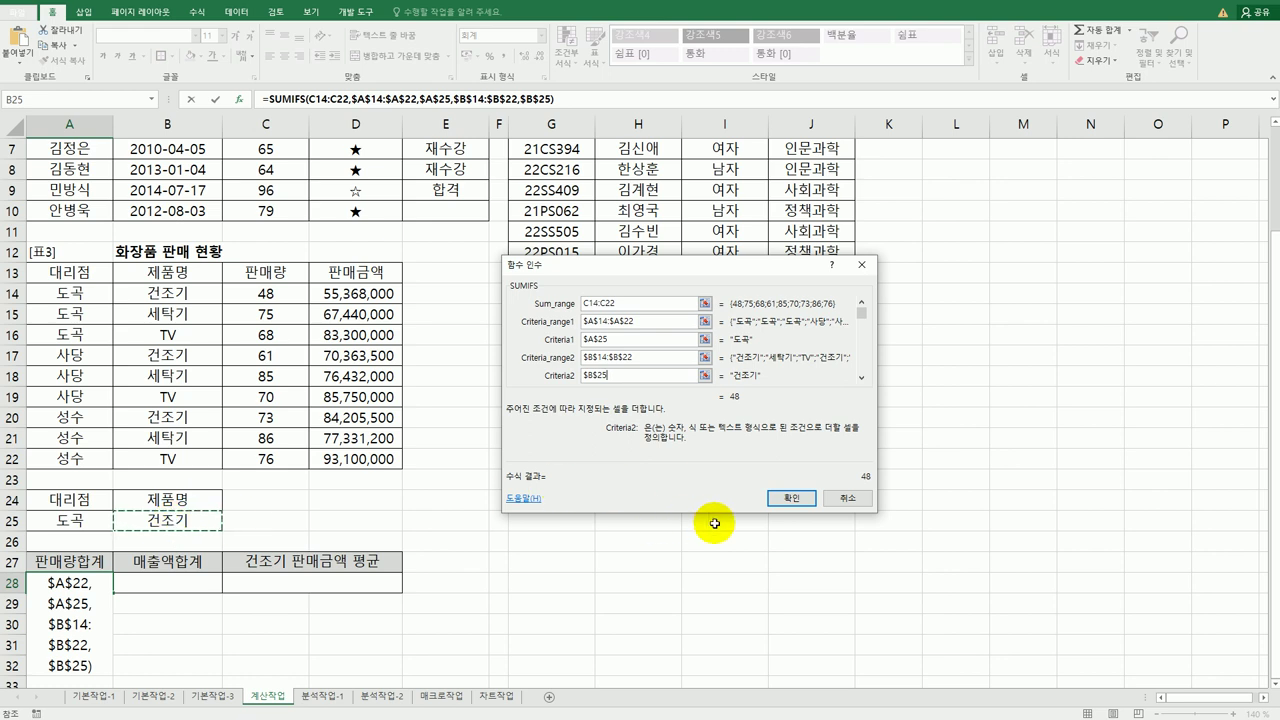
left_click(787, 500)
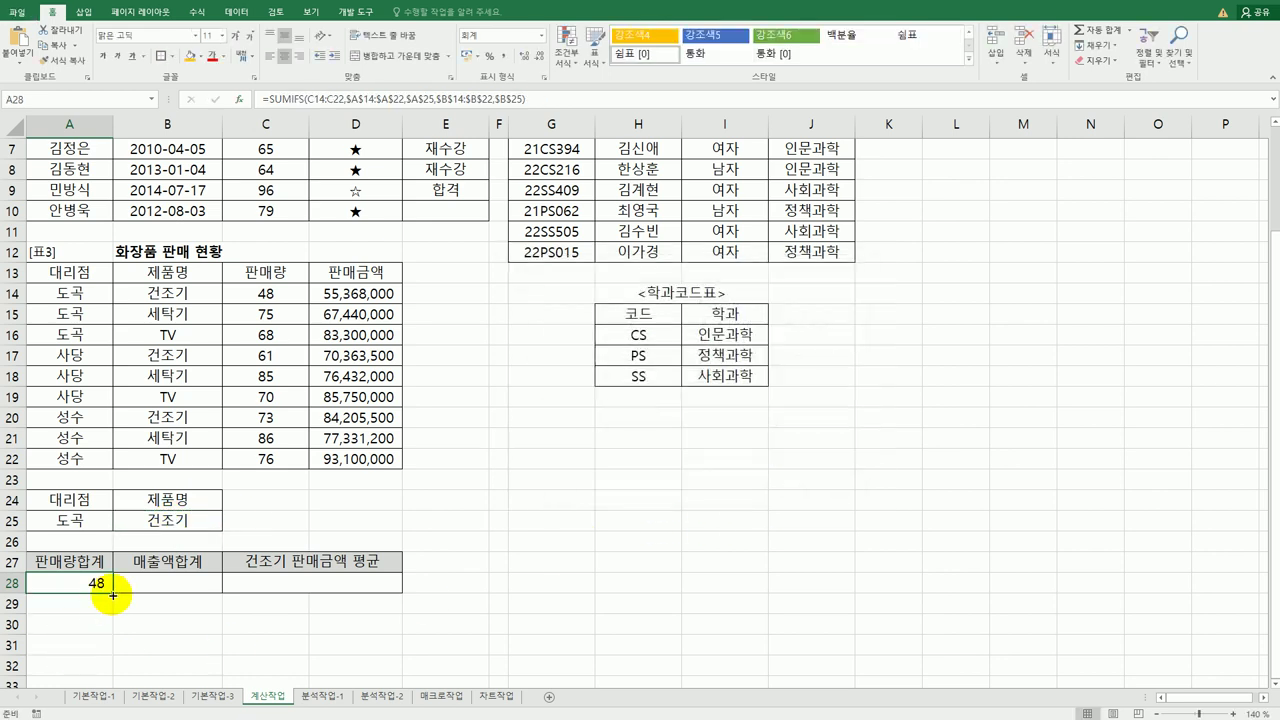
Fill the SUMIFS formula from A28 across to B28 and compare both formulas with the conditions and the 판매금액 column.
left_click_drag(112, 592, 211, 597)
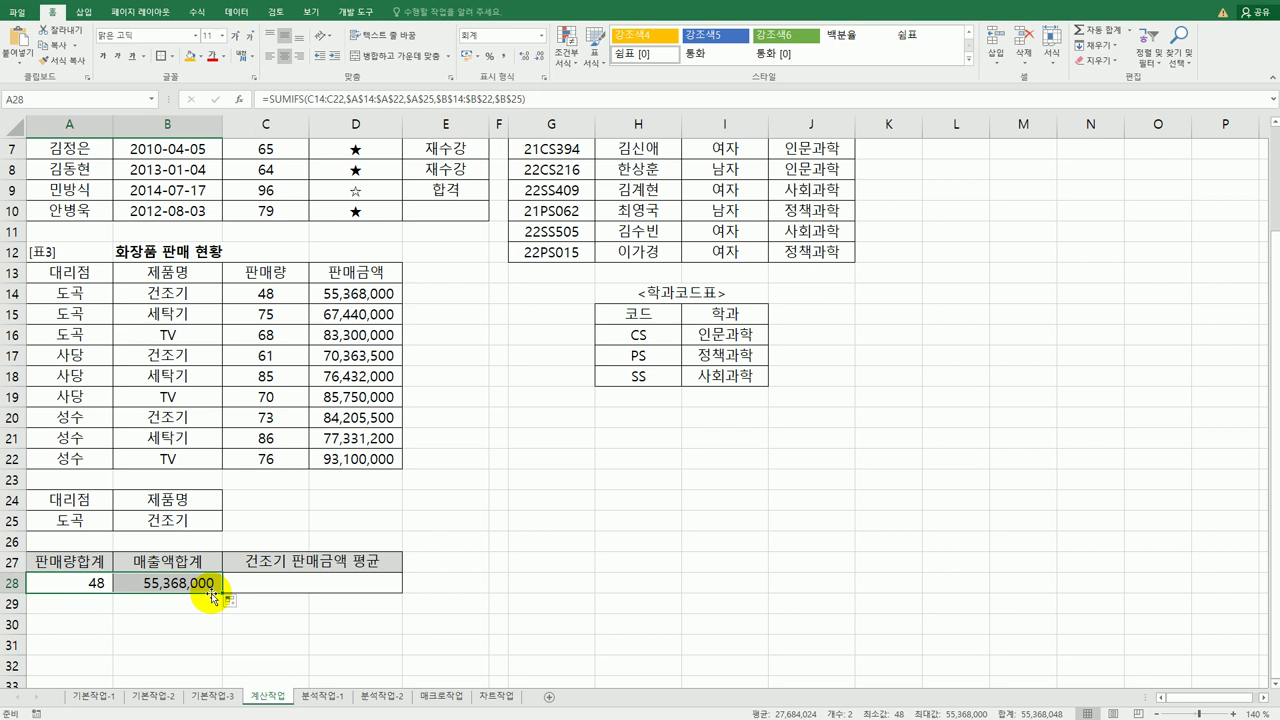
left_click(78, 520)
left_click(158, 520)
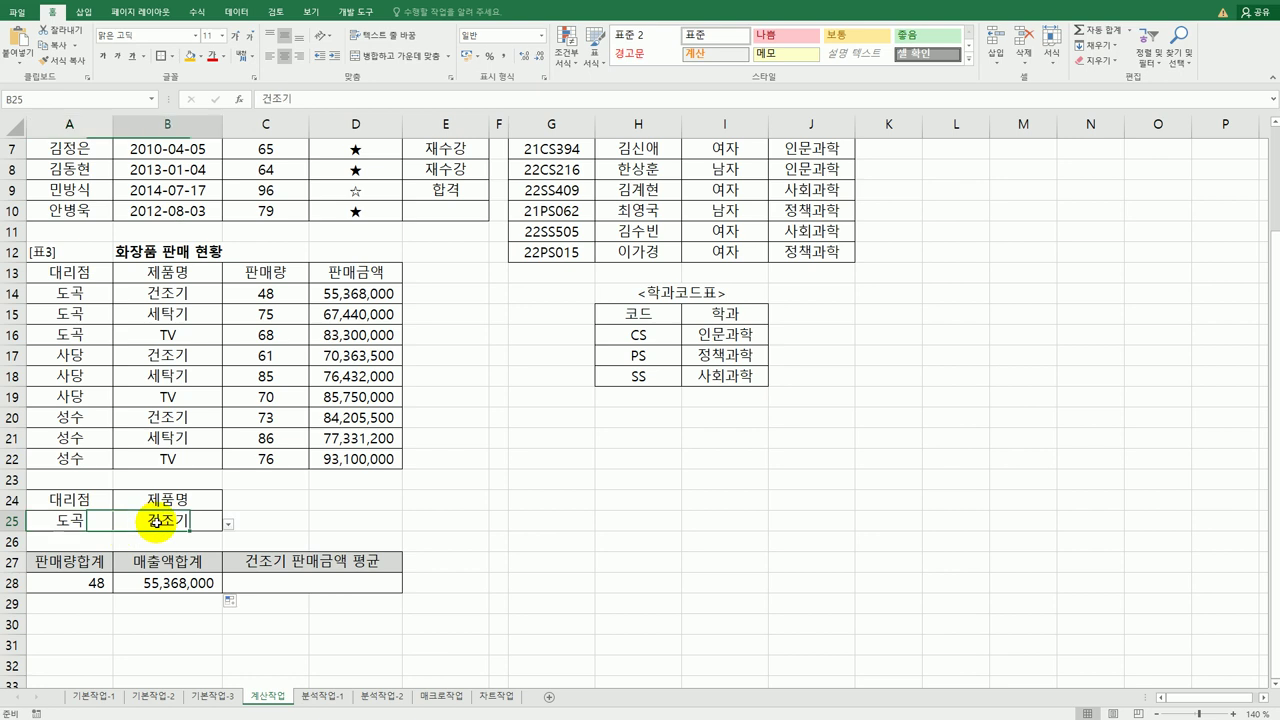
left_click(100, 580)
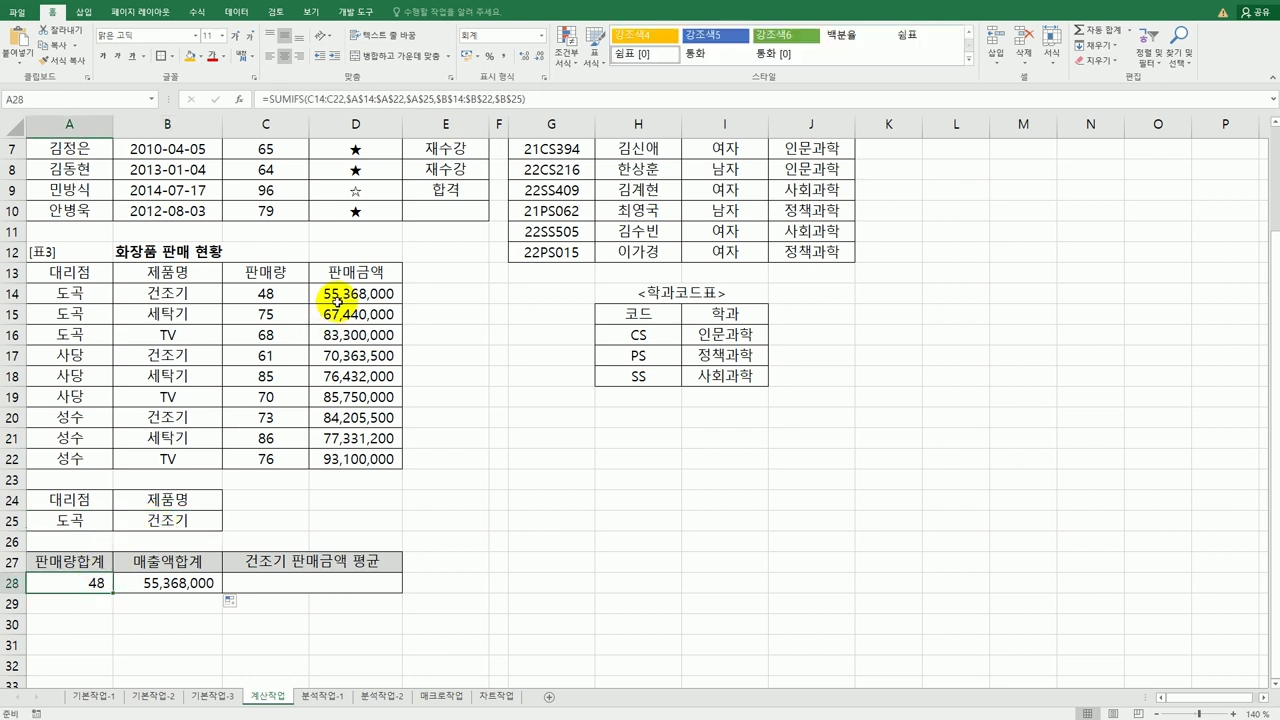
left_click(352, 278)
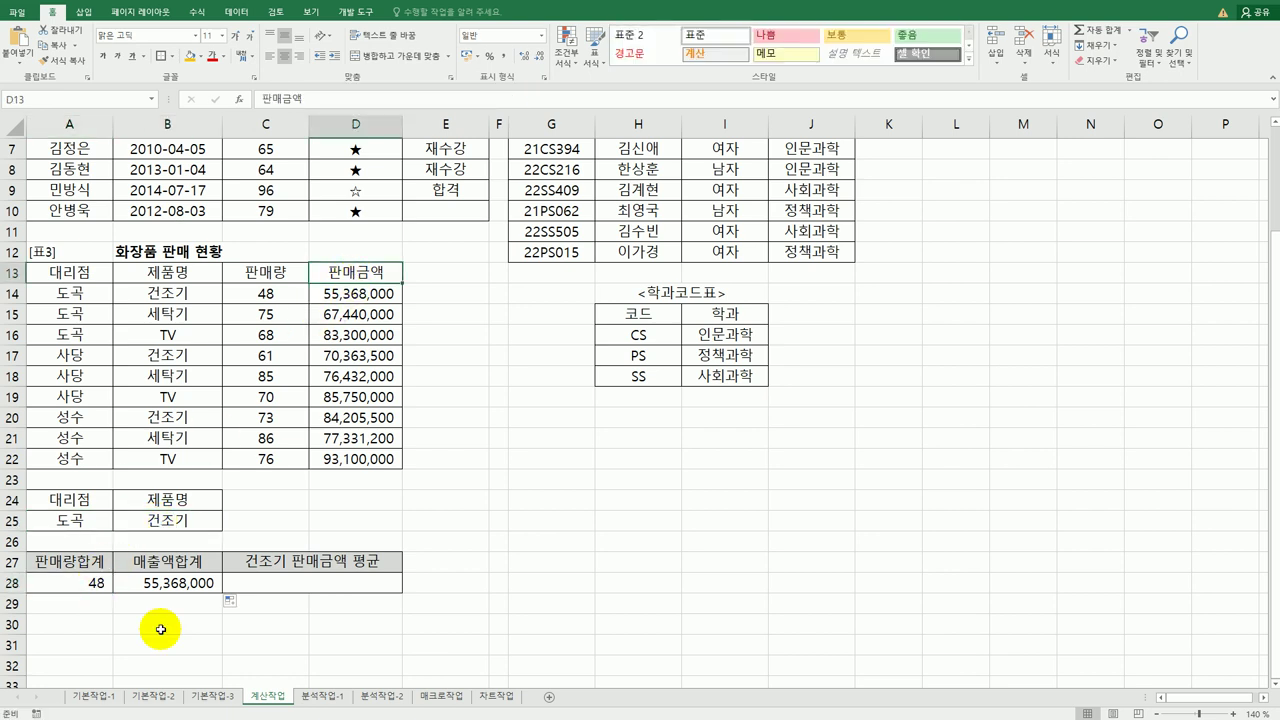
left_click(172, 585)
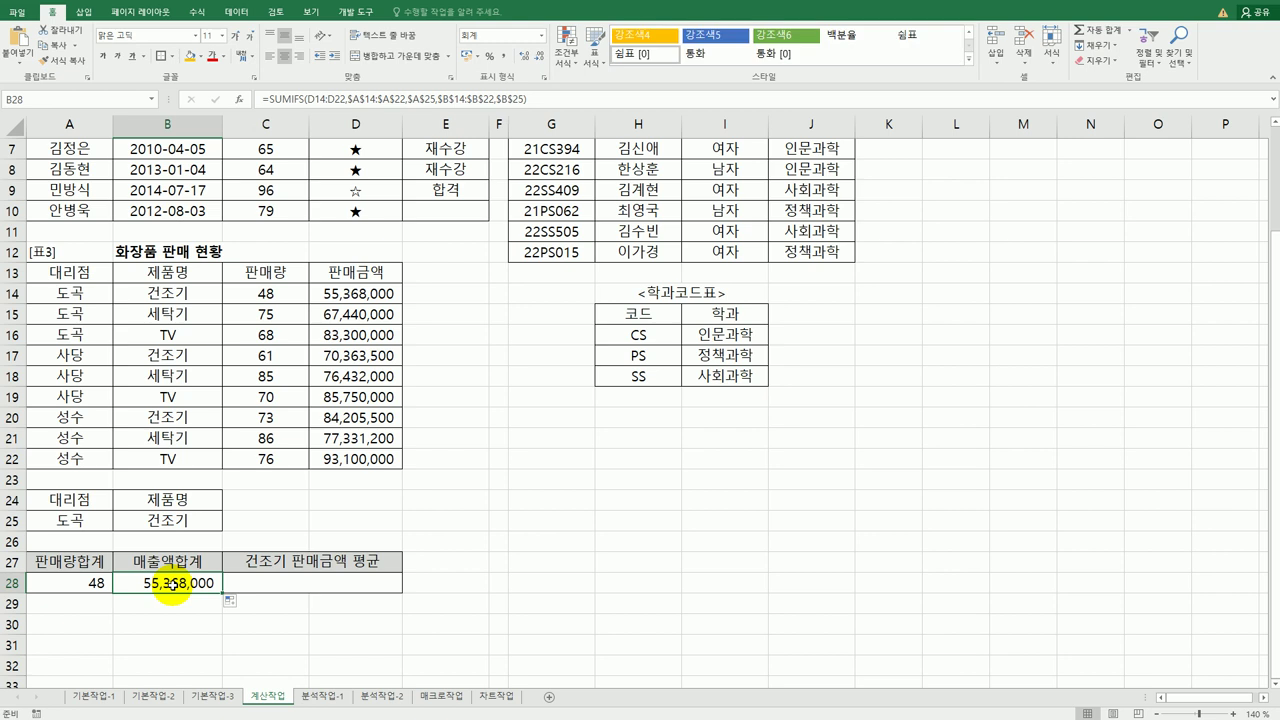
Test the SUMIFS totals by setting the 대리점 criterion in A25 to 사당 and the 제품명 criterion in B25 to 세탁기.
left_click(86, 520)
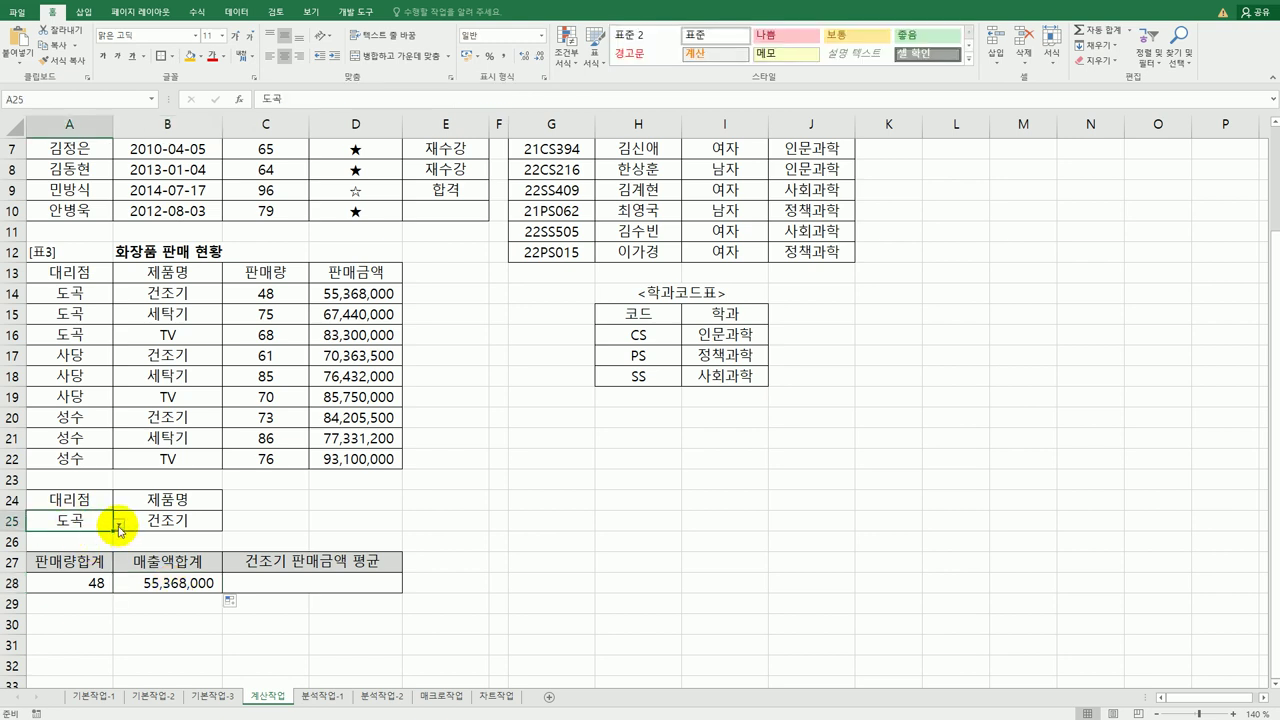
left_click(118, 524)
left_click(88, 553)
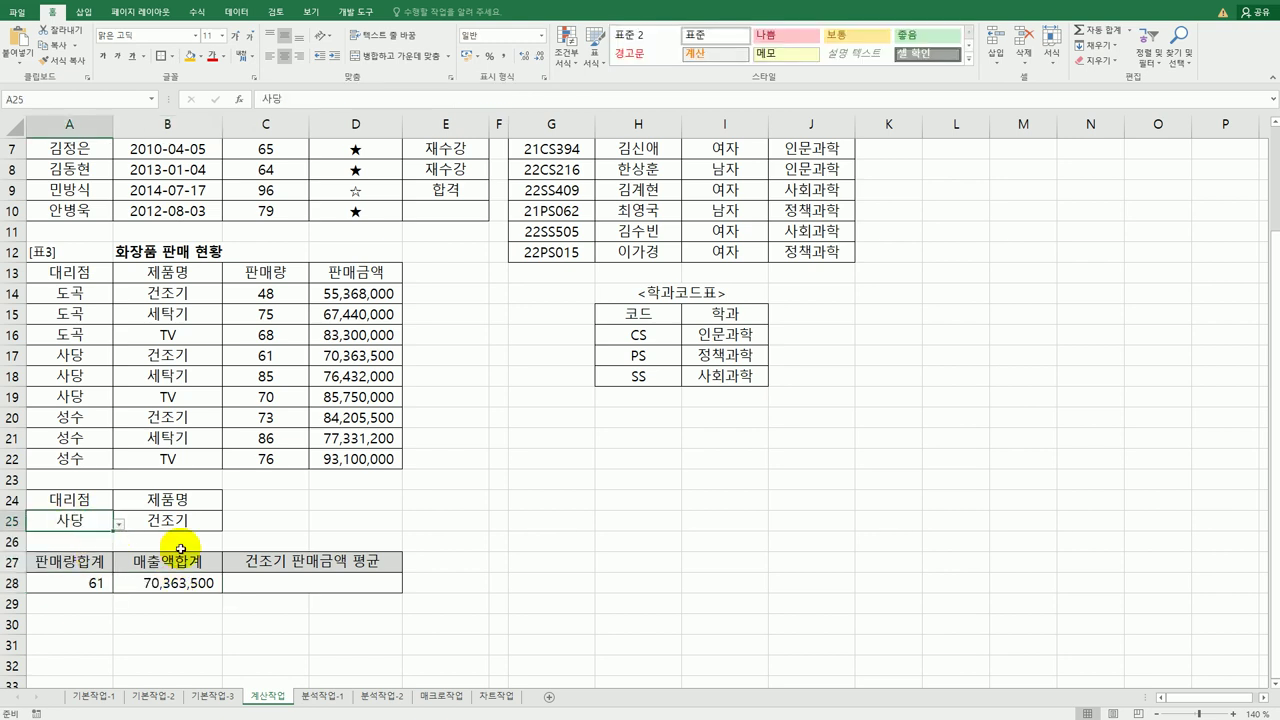
left_click(175, 522)
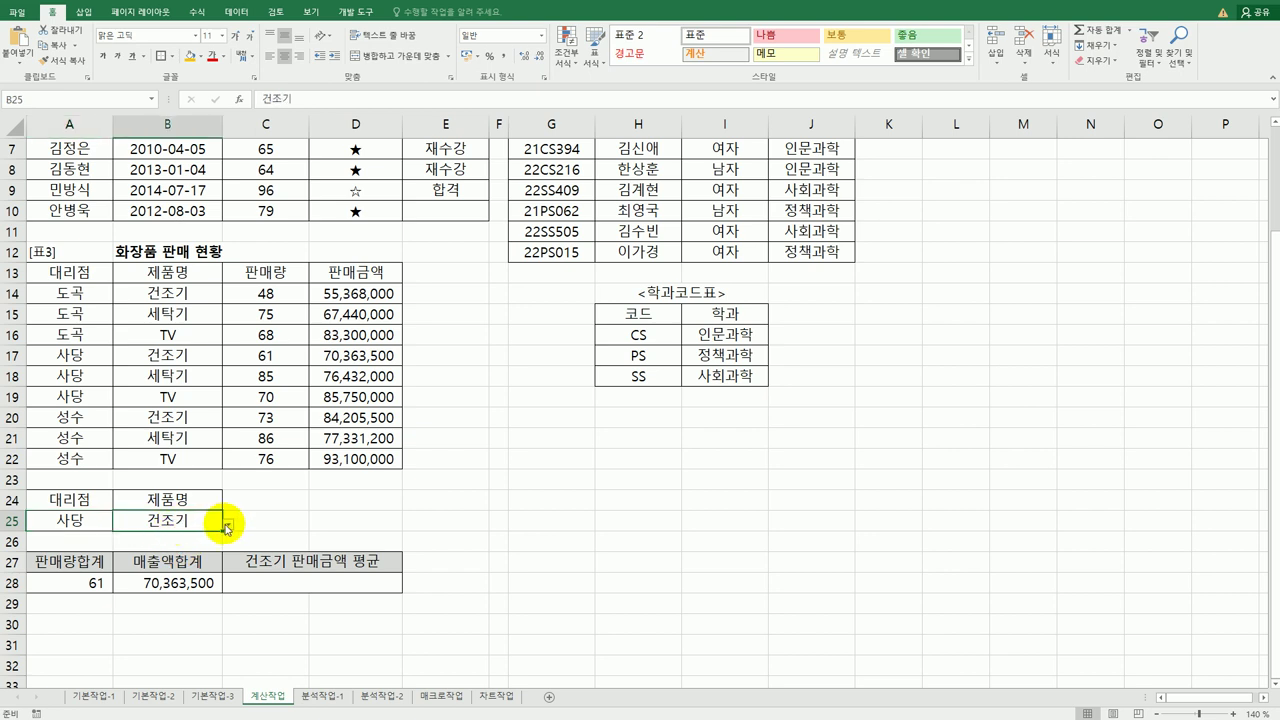
left_click(227, 526)
left_click(190, 552)
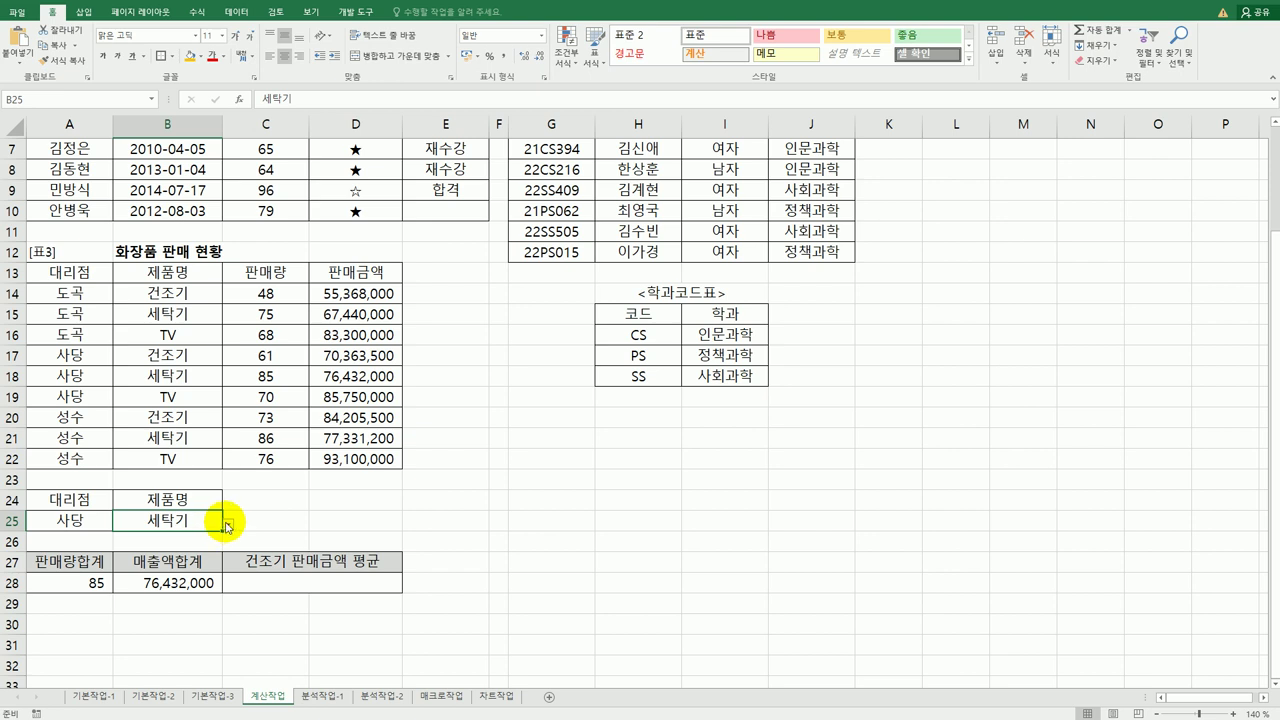
Restore the criteria, setting 제품명 in B25 to 건조기 and 대리점 in A25 to 도곡.
left_click(227, 526)
left_click(163, 533)
left_click(99, 516)
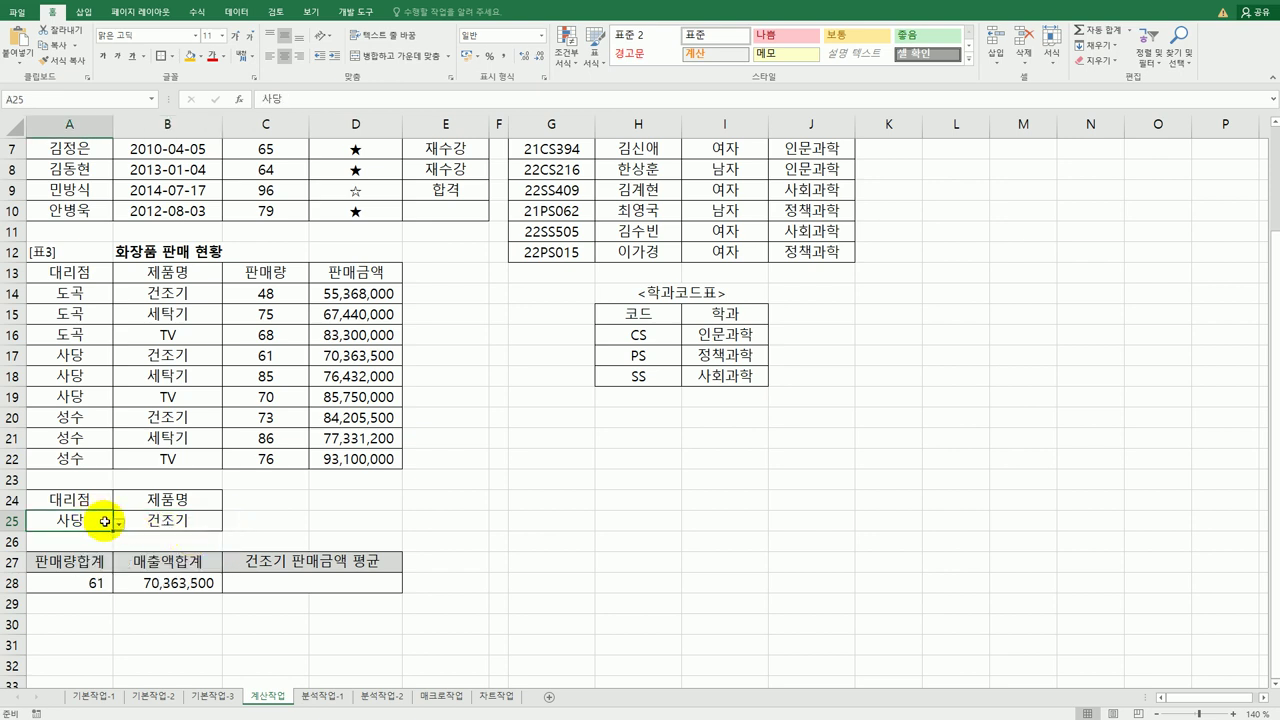
left_click(118, 524)
left_click(88, 545)
Start a SUMIF formula in C28 under 건조기 판매금액 평균 with the 제품명 range B14:B22 as its condition range.
left_click(300, 588)
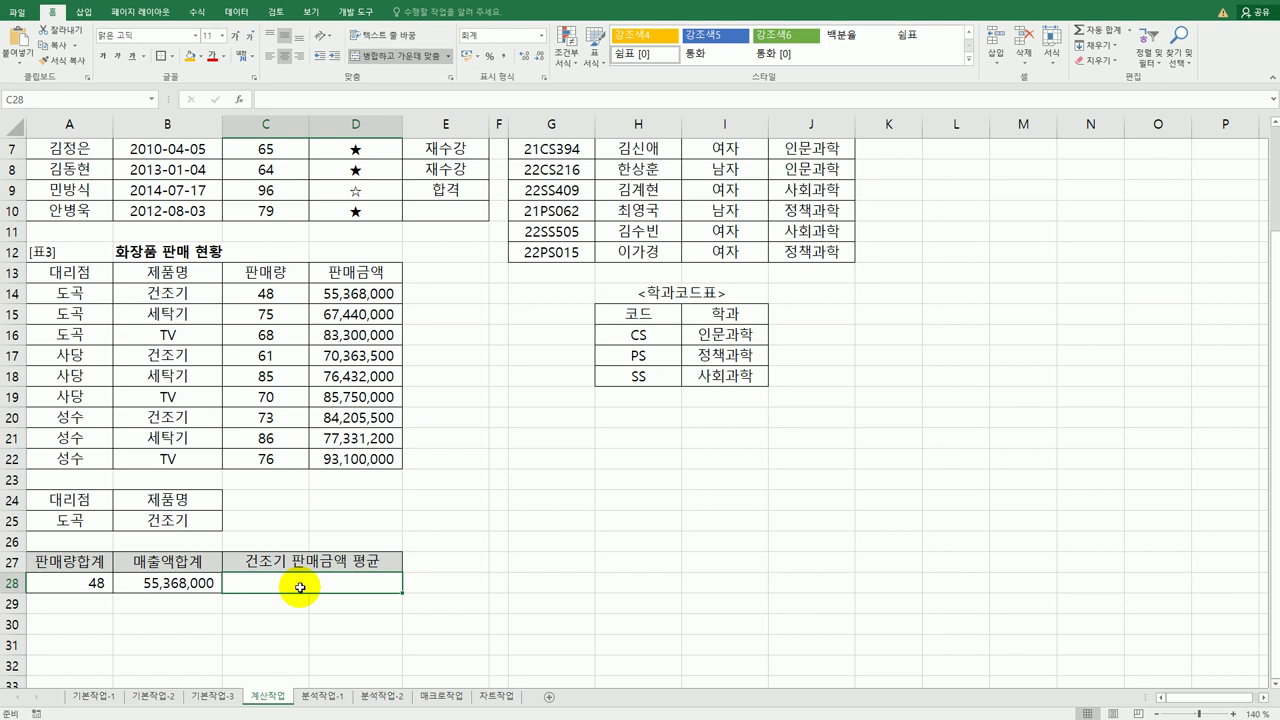
type("=sum")
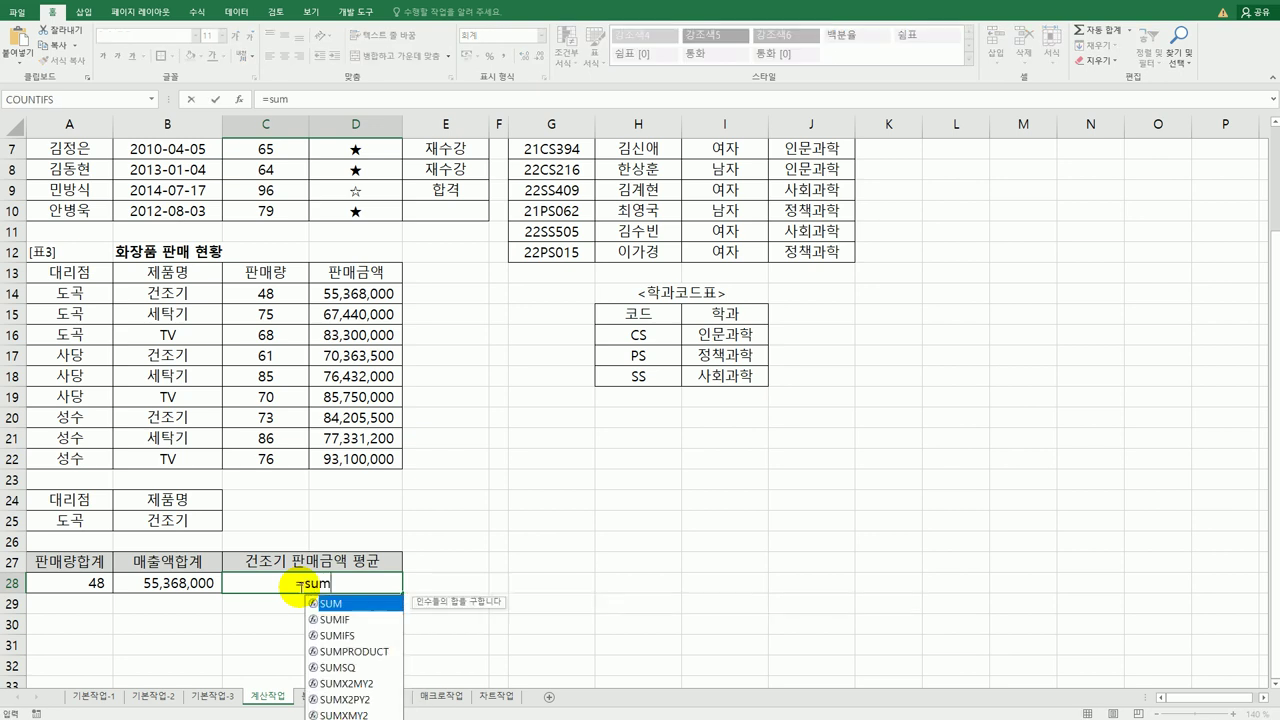
type("if")
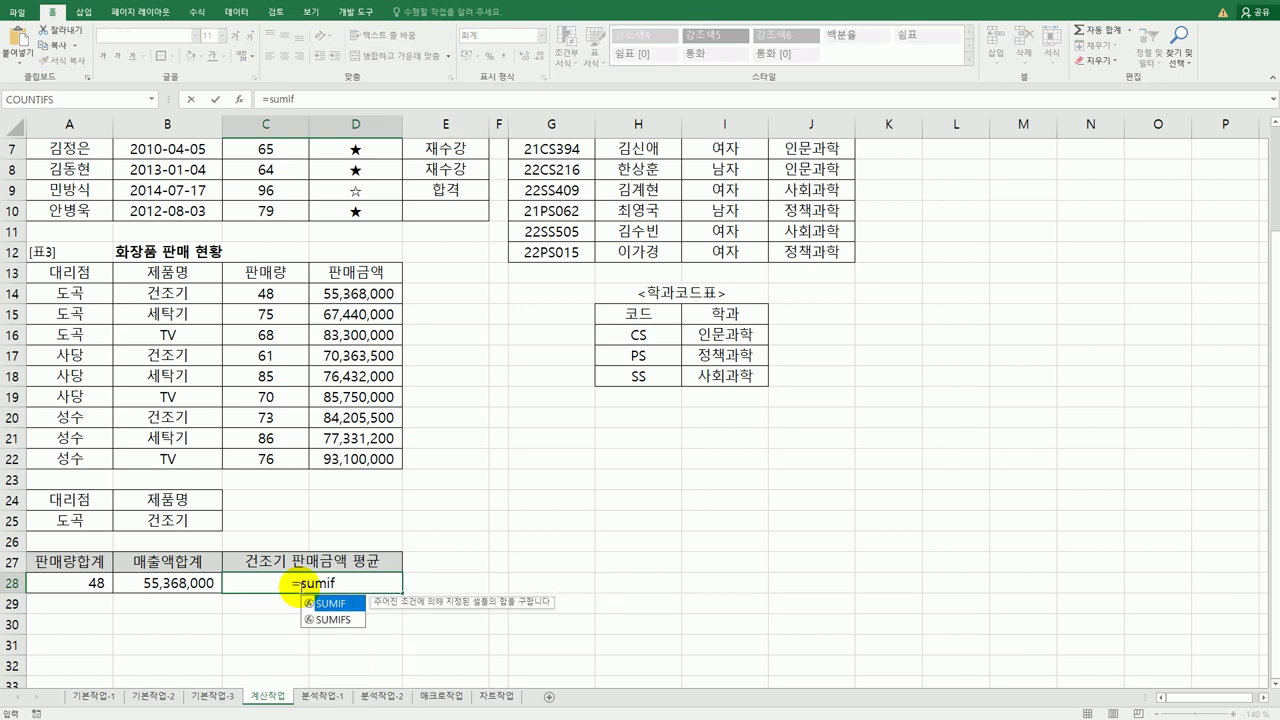
double_click(349, 608)
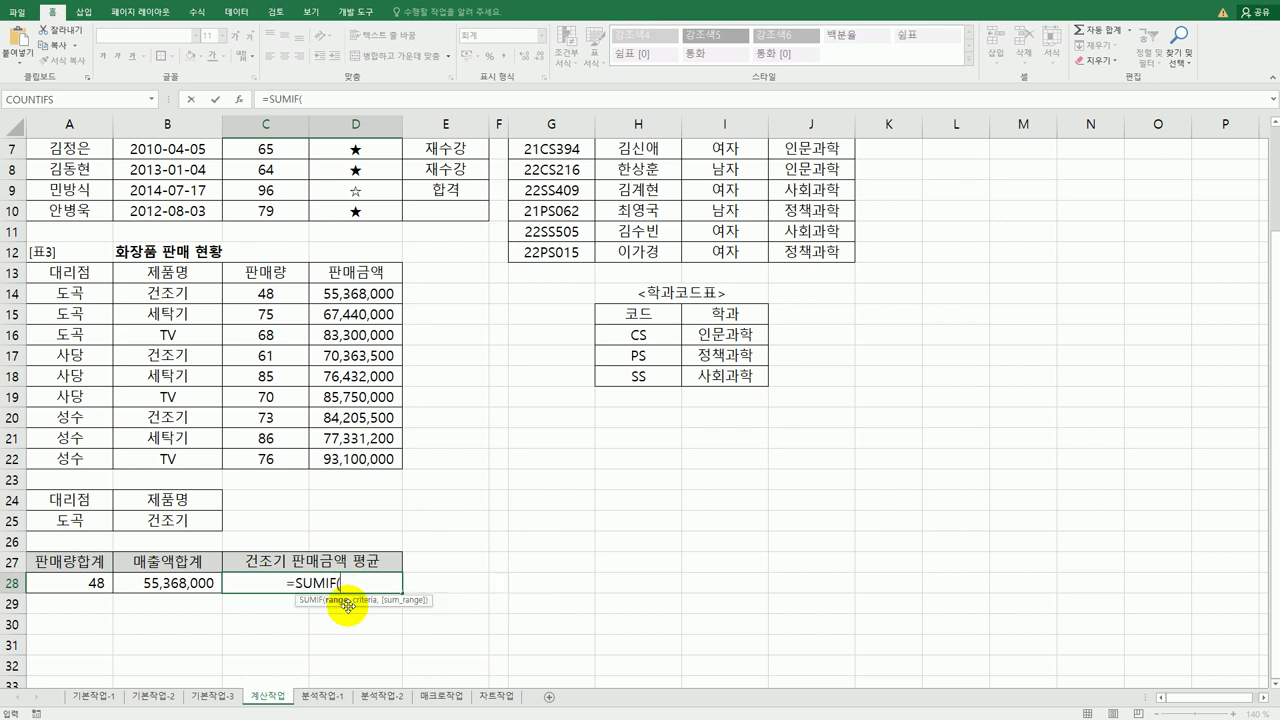
left_click(238, 99)
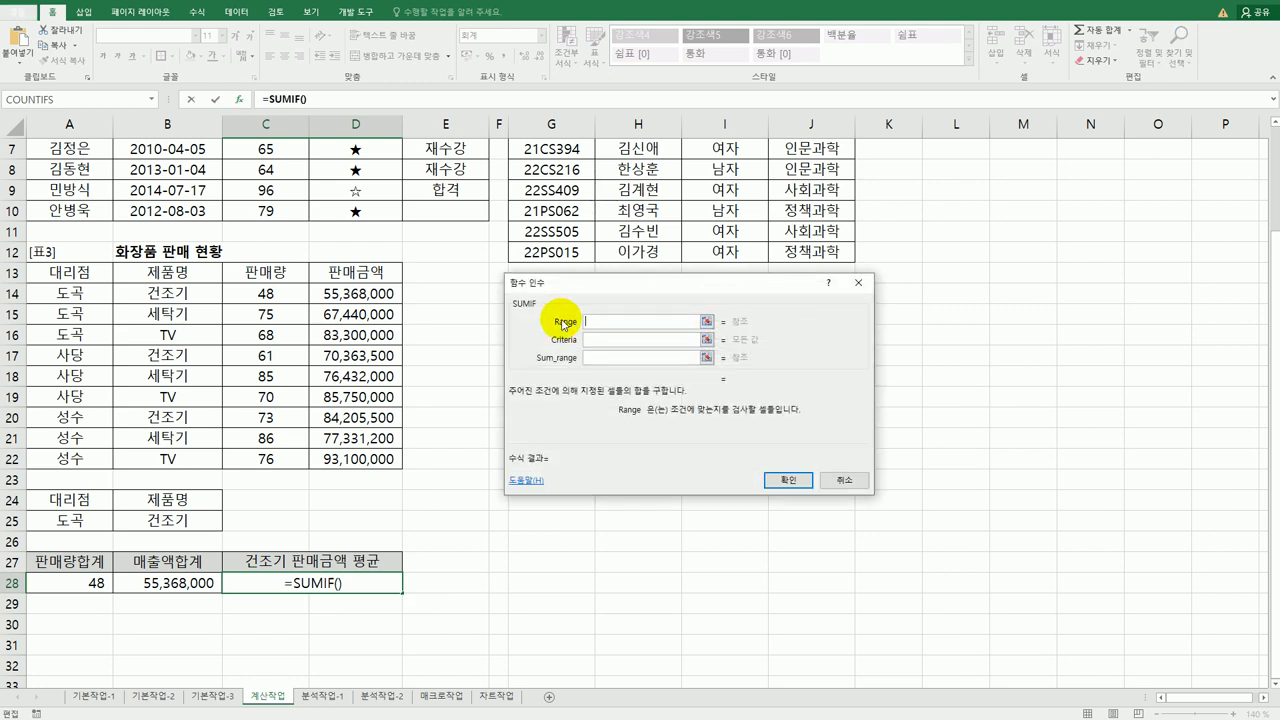
left_click_drag(170, 292, 183, 462)
Set the SUMIF criterion to "건조기" and the sum range to D14:D22, and commit the C28 formula.
left_click(616, 340)
type("건")
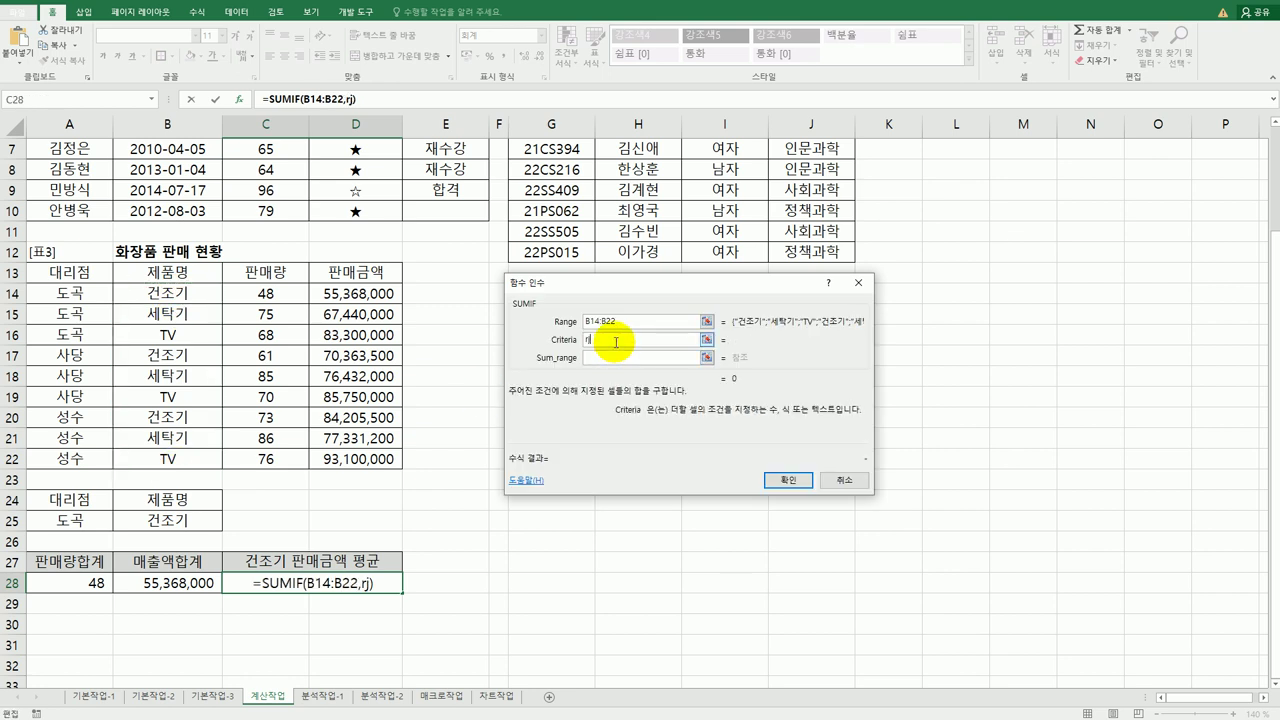
type("조기")
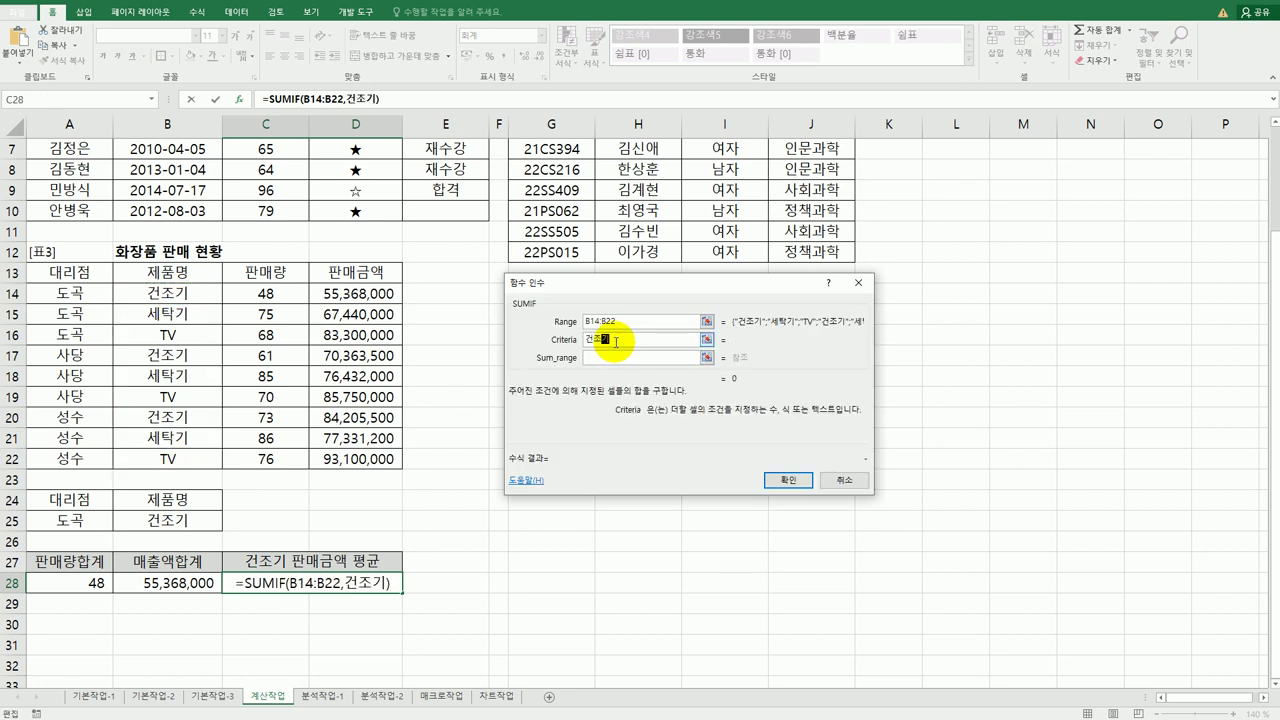
key("Tab")
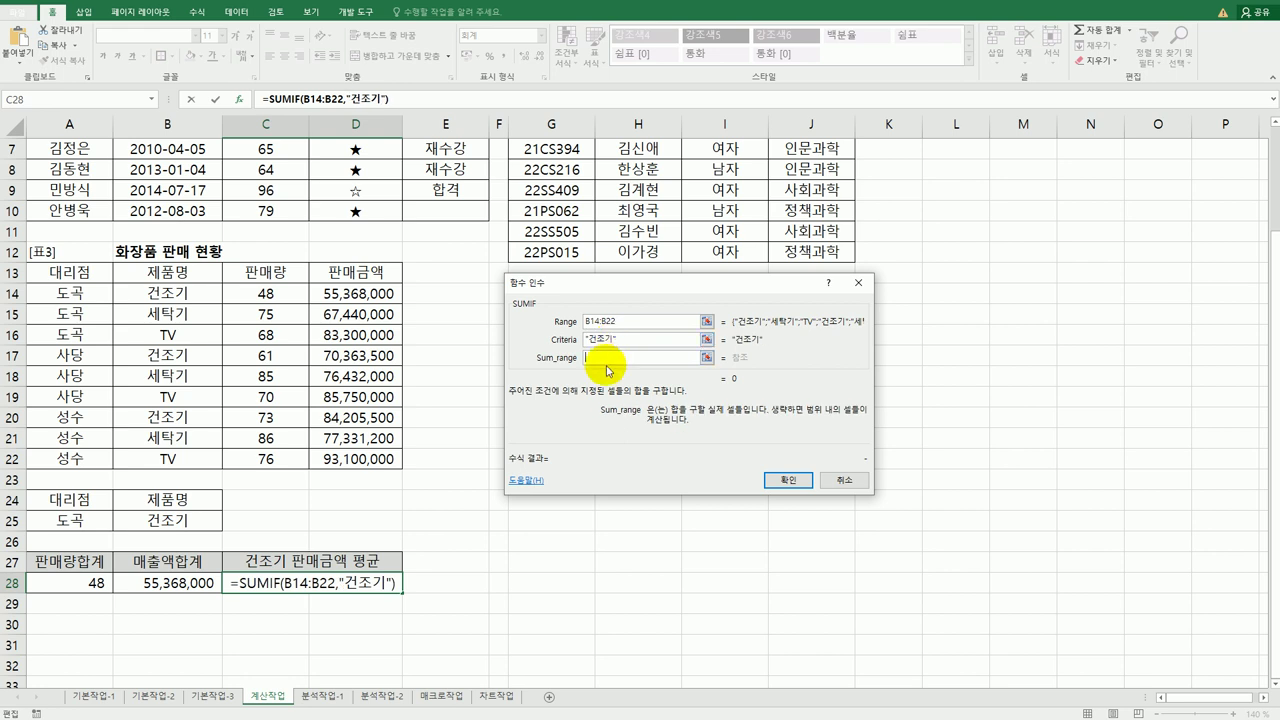
left_click_drag(368, 293, 368, 459)
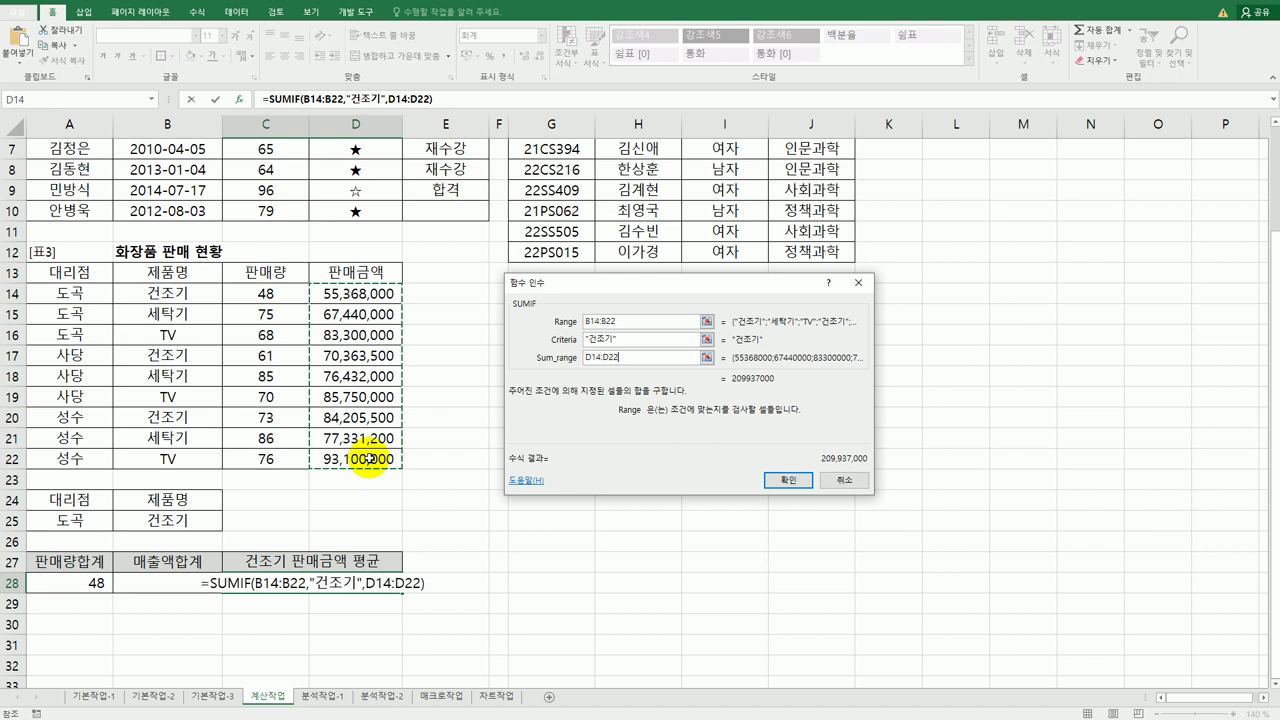
left_click(804, 482)
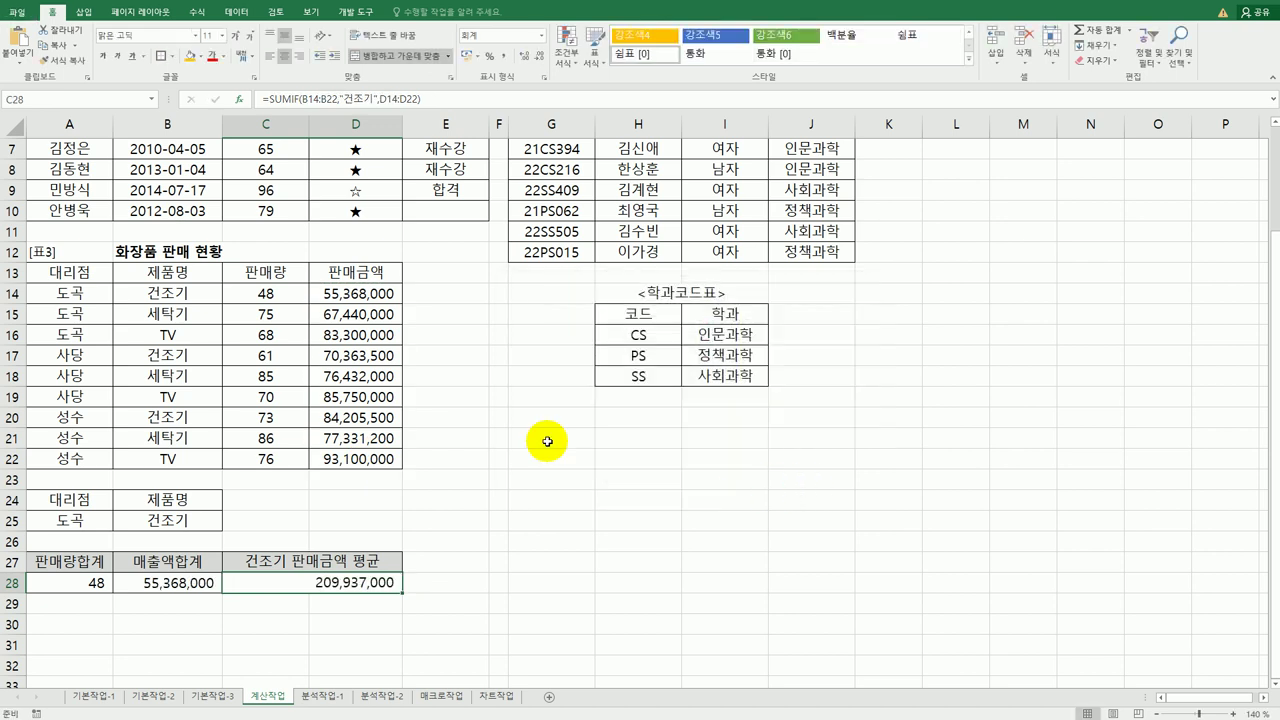
Turn the C28 total into an average by dividing the SUMIF by COUNTIF(B14:B22,"건조기").
double_click(390, 589)
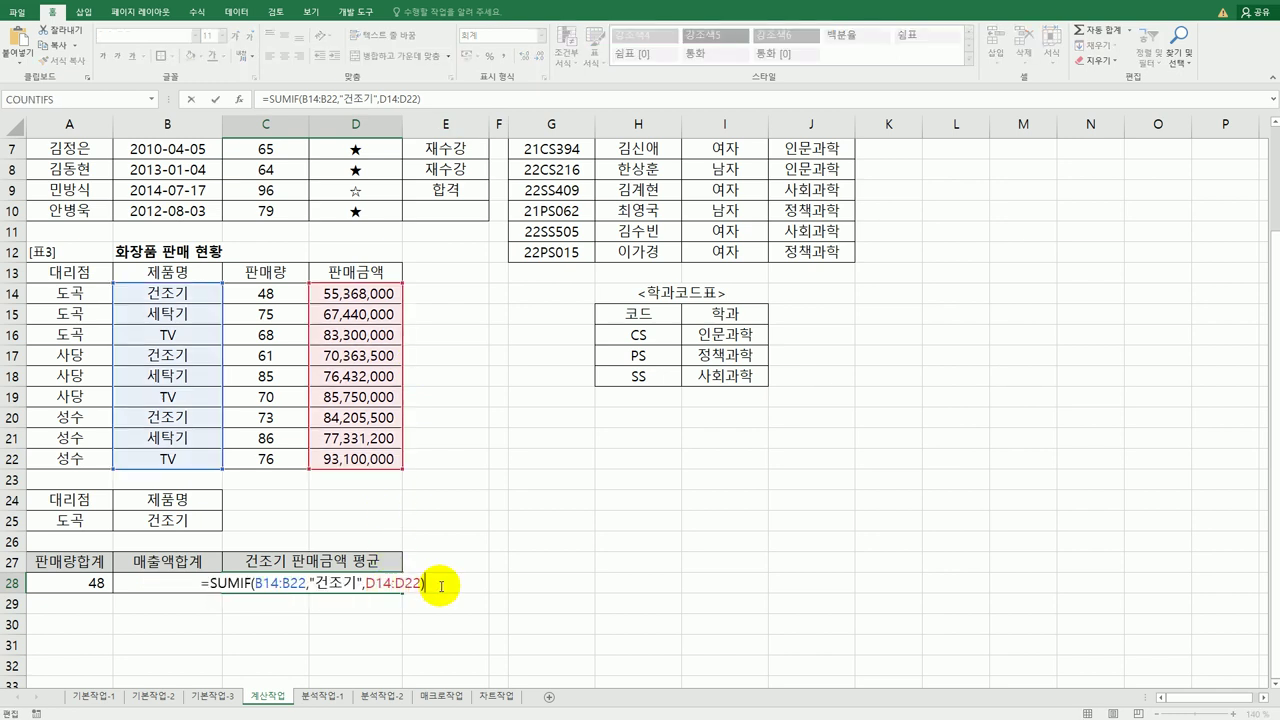
type("/")
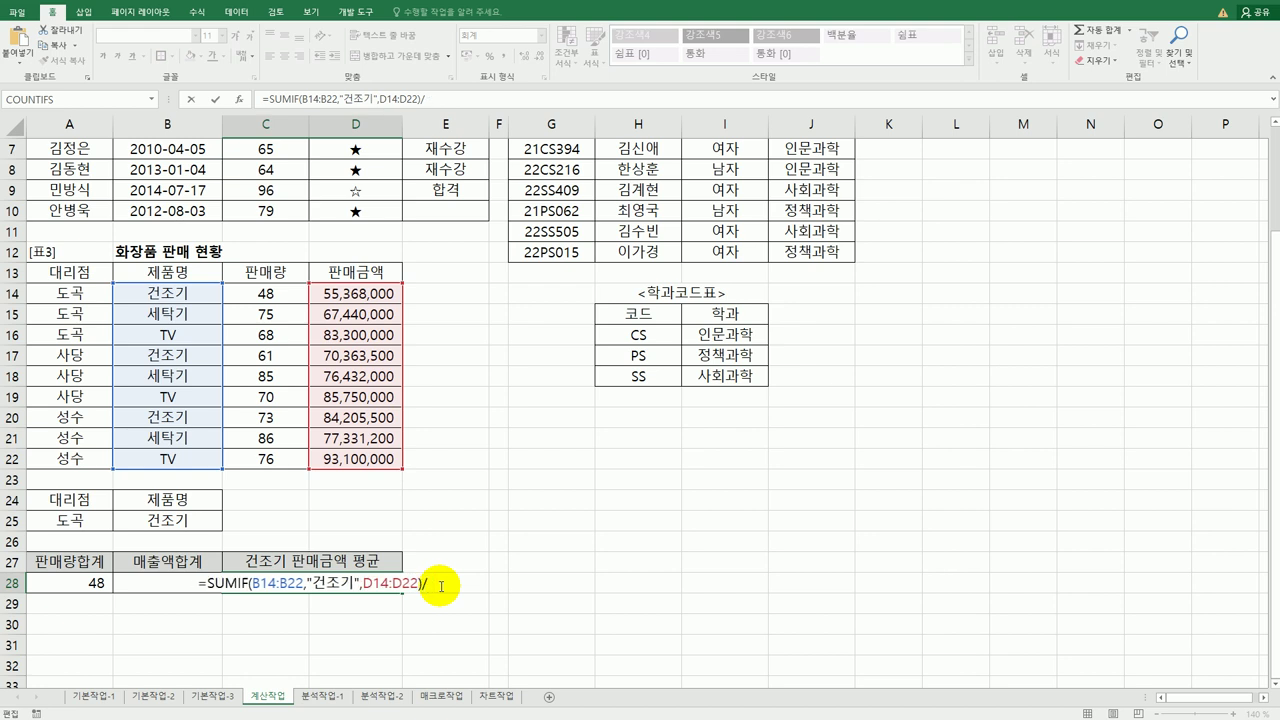
type("cou")
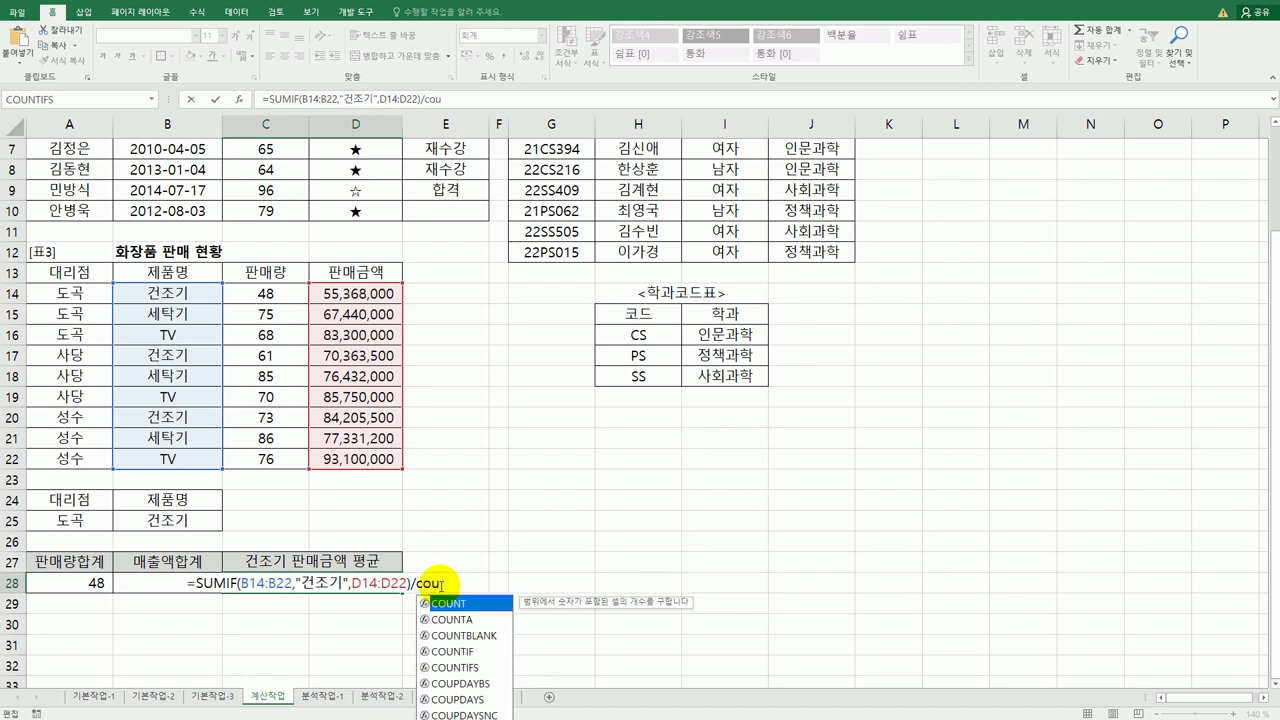
double_click(466, 651)
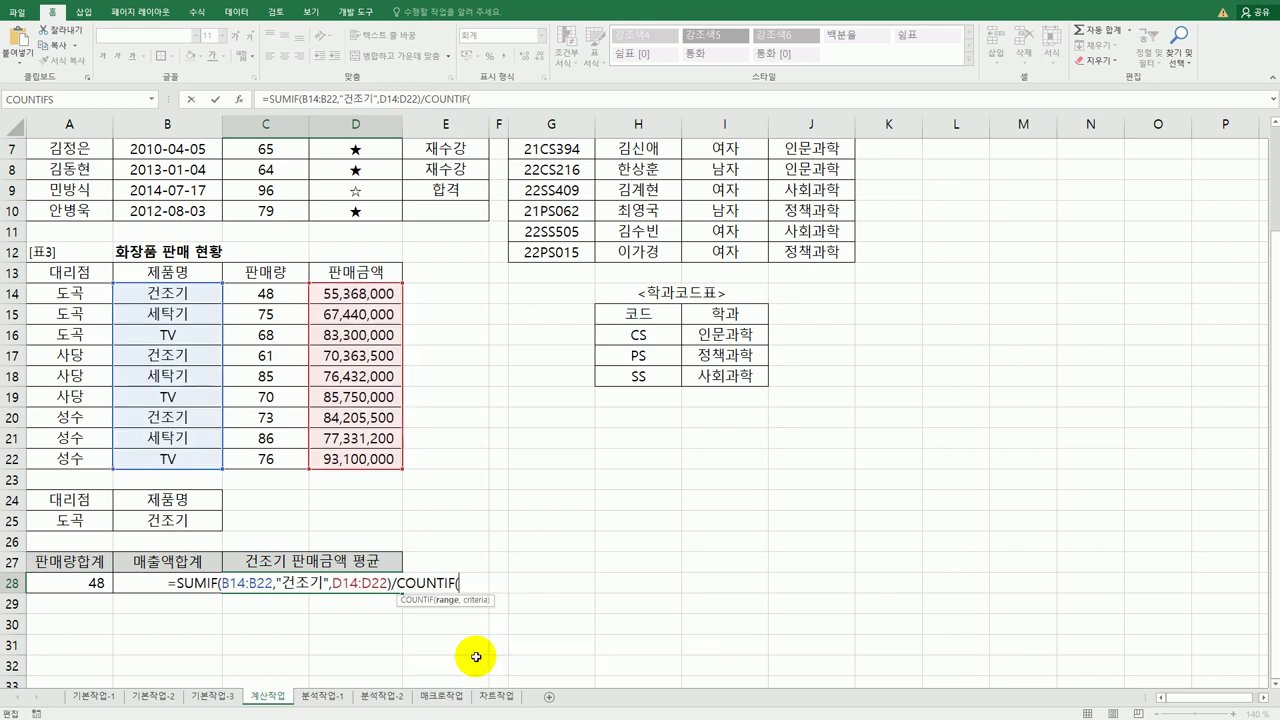
left_click(238, 99)
left_click_drag(198, 291, 200, 458)
left_click(616, 349)
type("거")
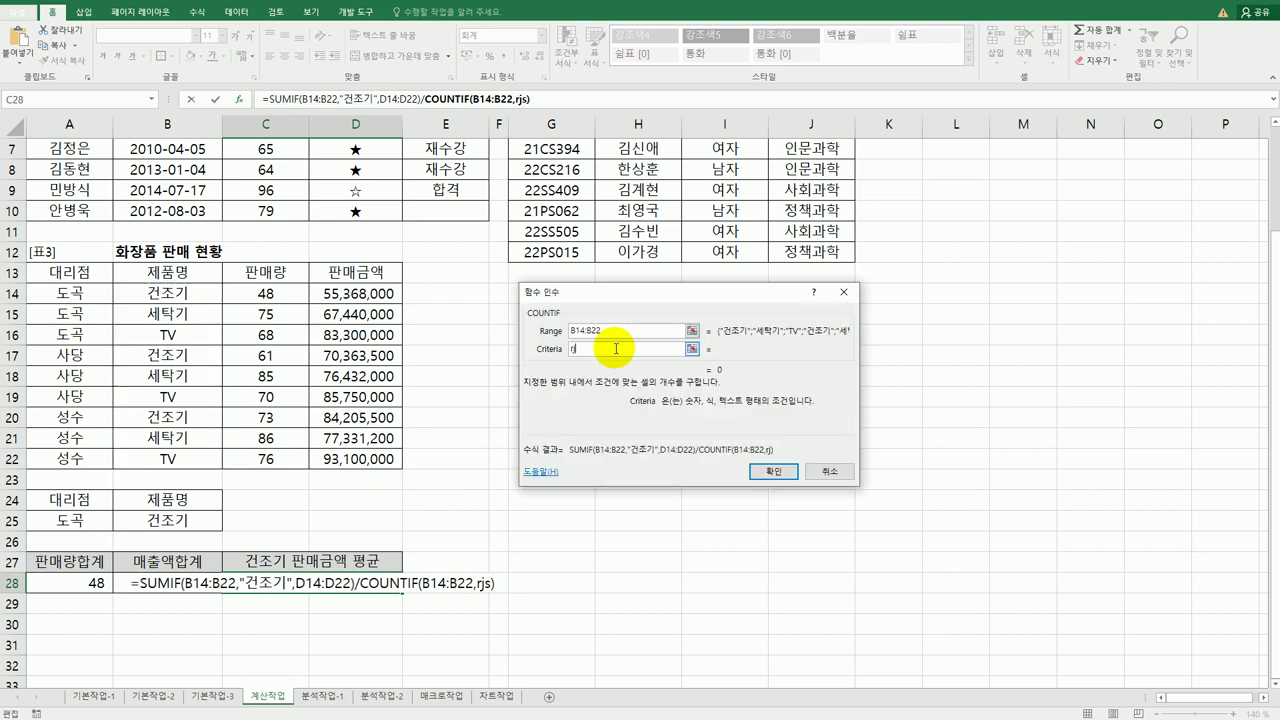
type("건조기")
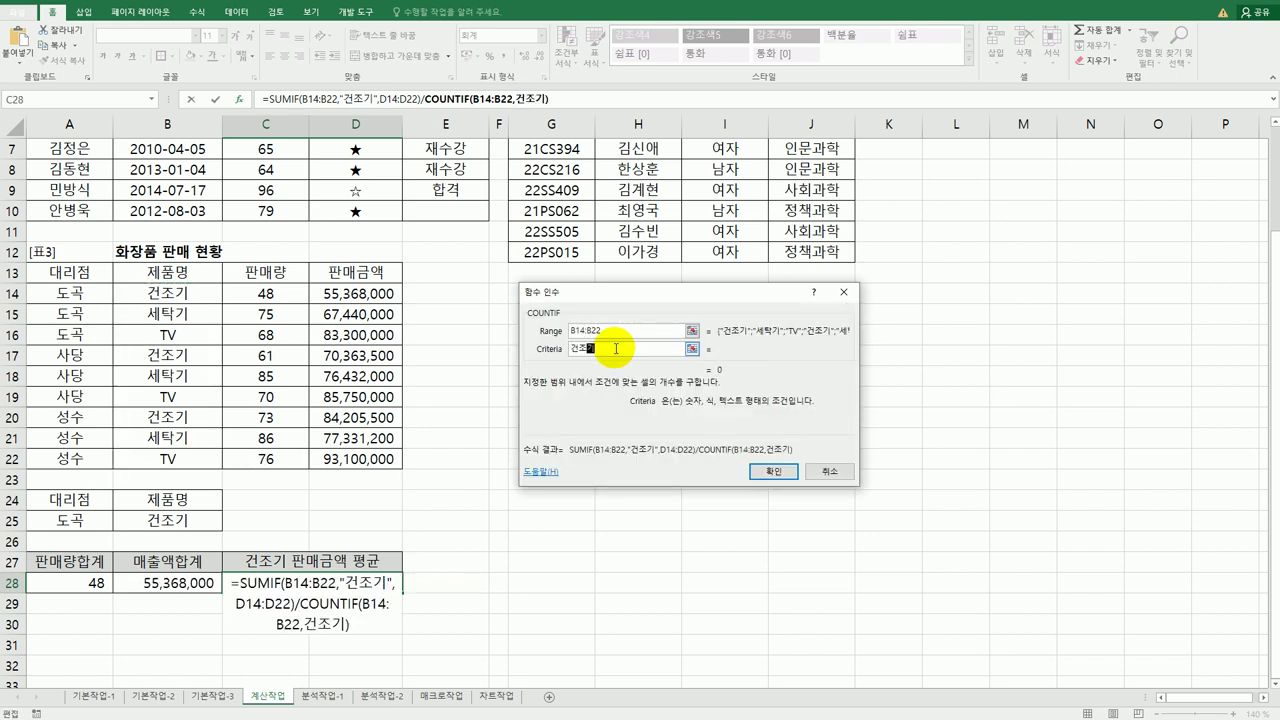
left_click(775, 471)
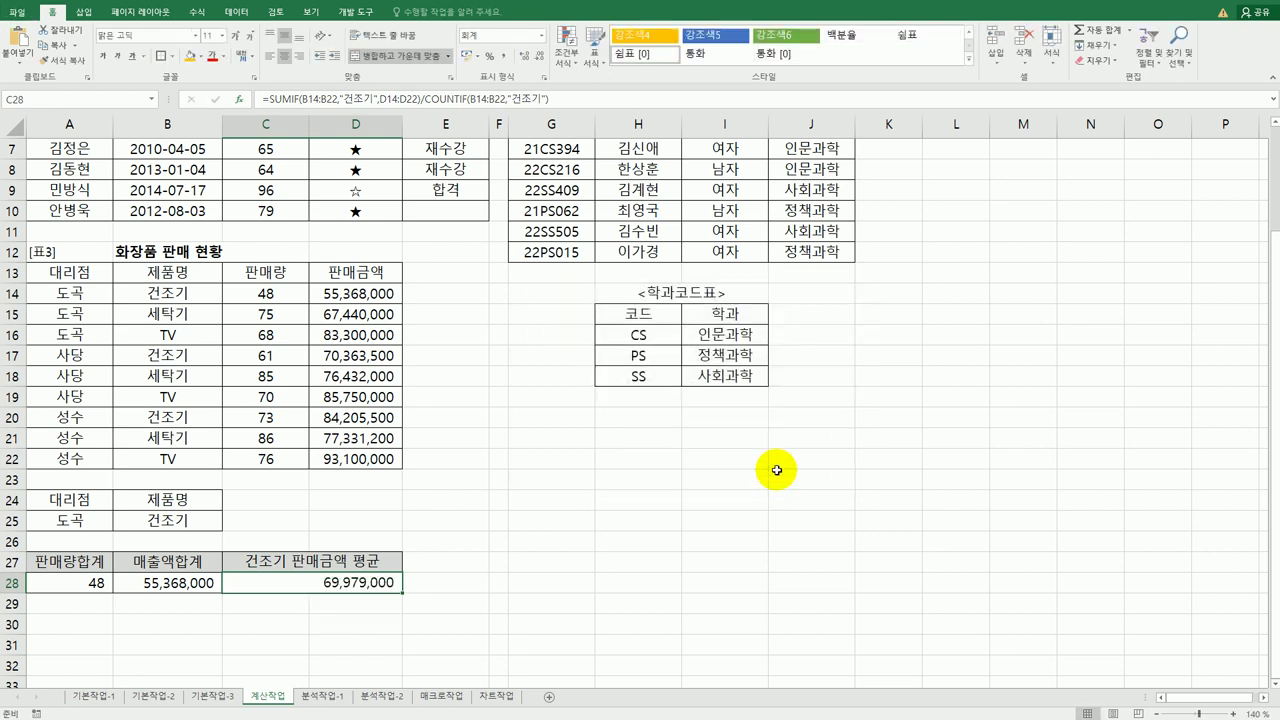
Check the 건조기 rows and 판매금액 values of 표3 against the average formula in C28.
left_click(352, 294)
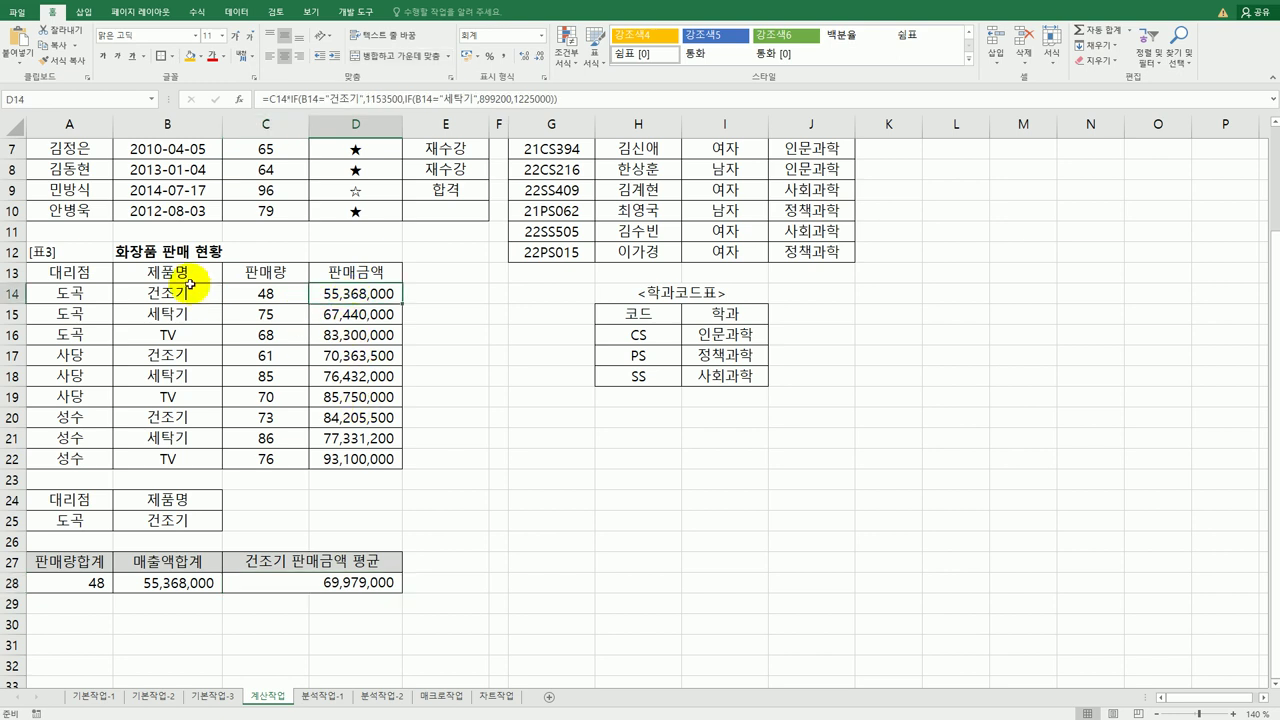
left_click(186, 292)
left_click(183, 355)
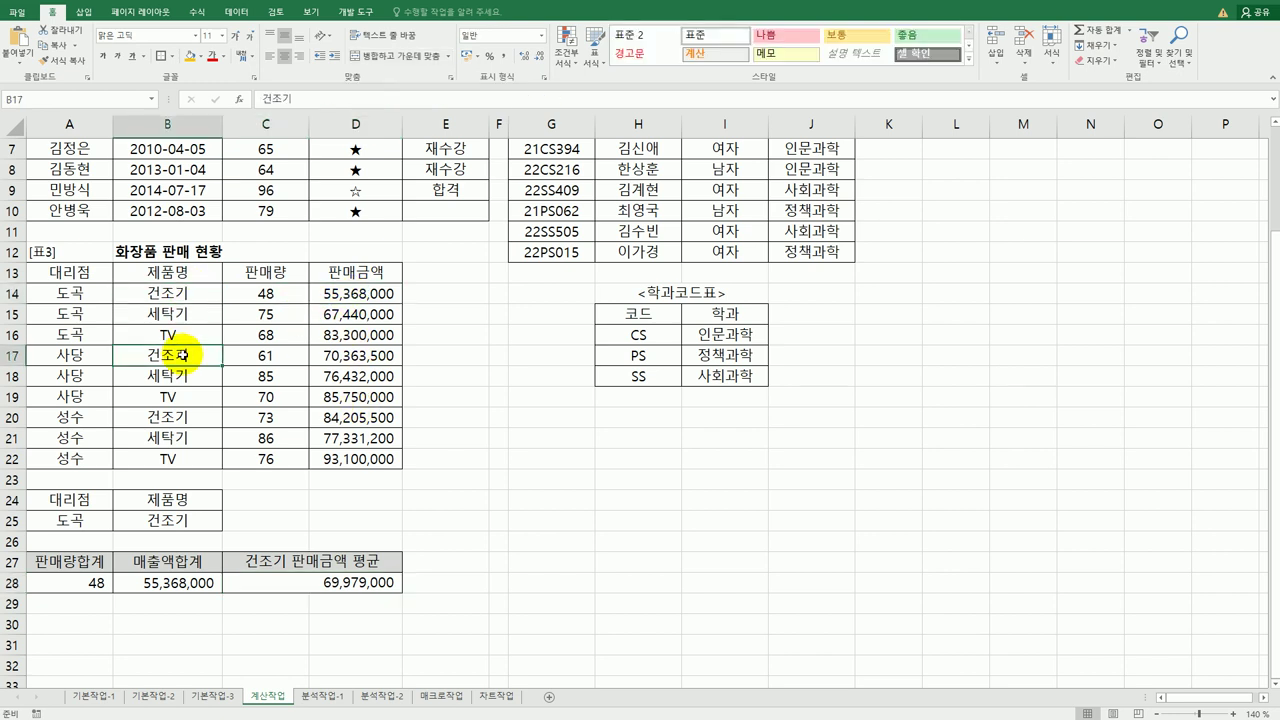
left_click(184, 414)
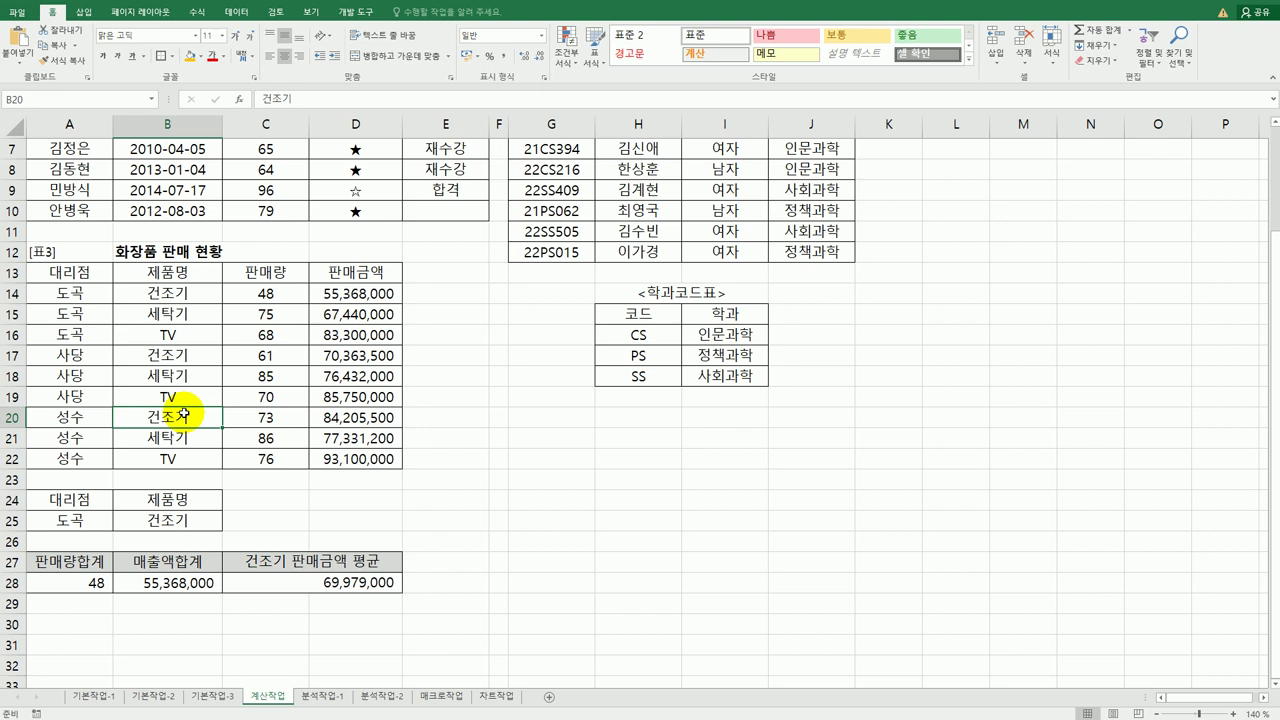
left_click(334, 582)
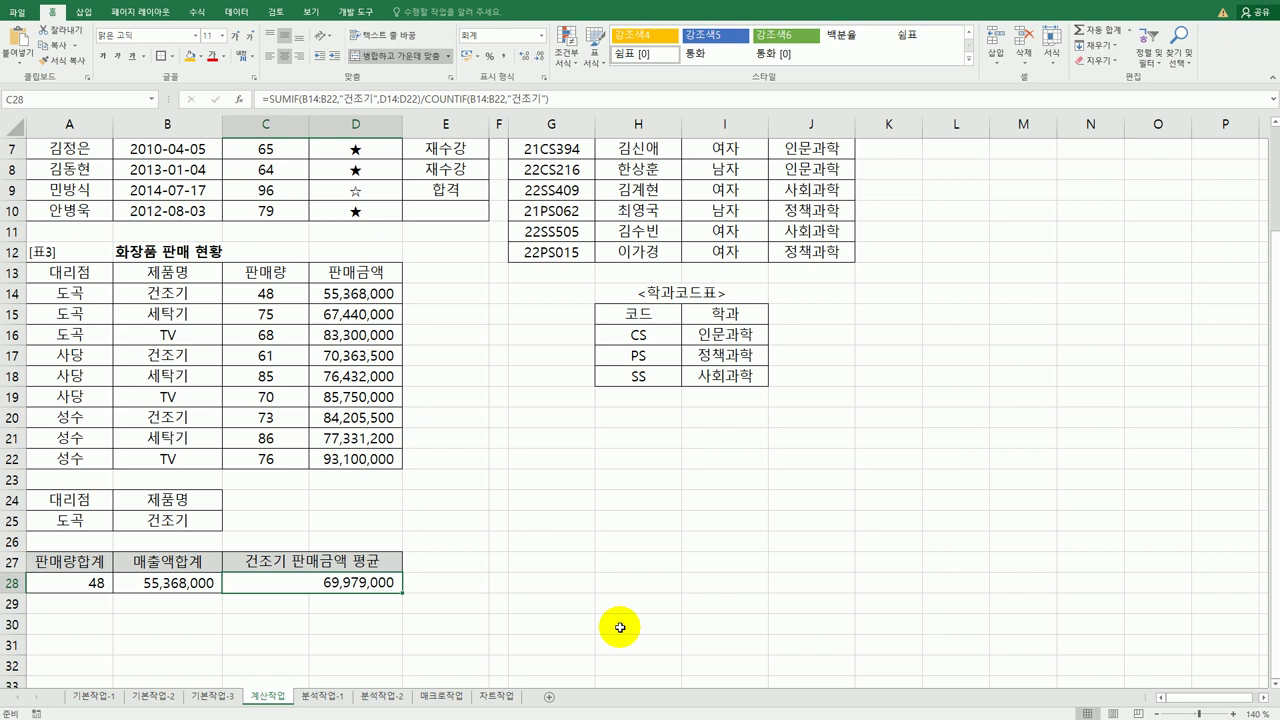
Go to the 분석작업-1 sheet and autofit column A so the 생산일자 dates fit.
scroll(620, 627, "up", 2)
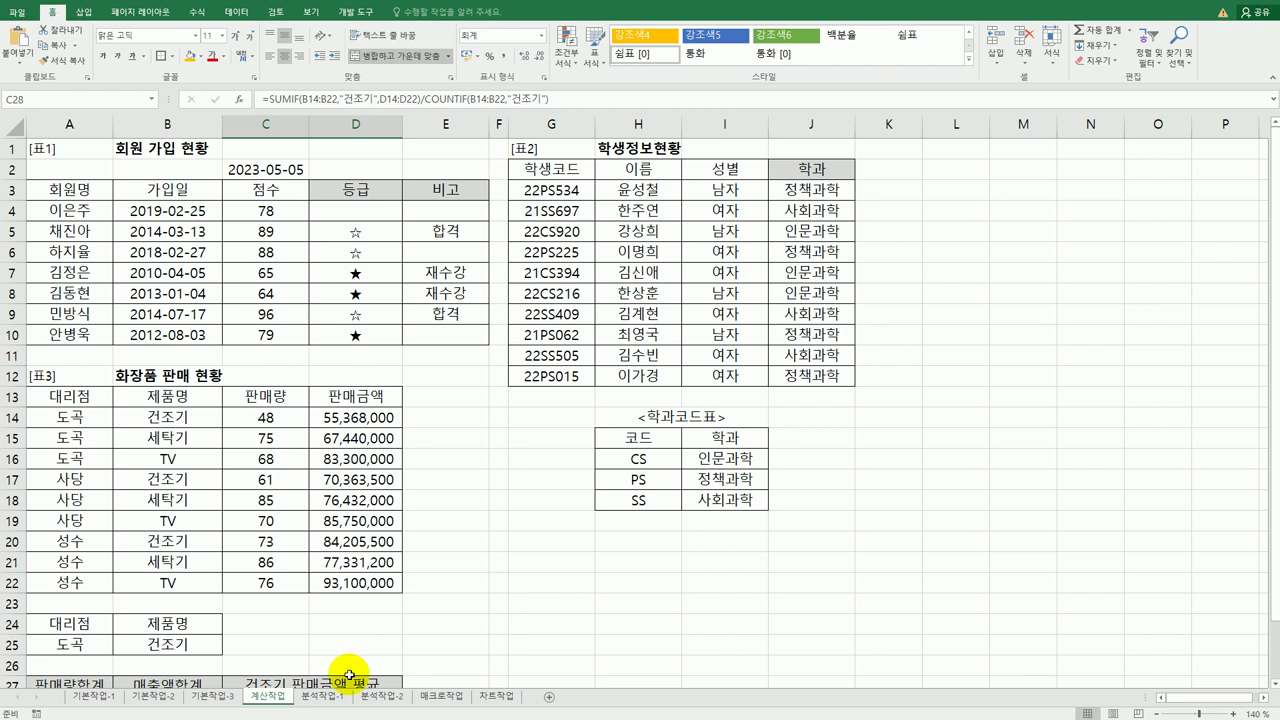
left_click(327, 697)
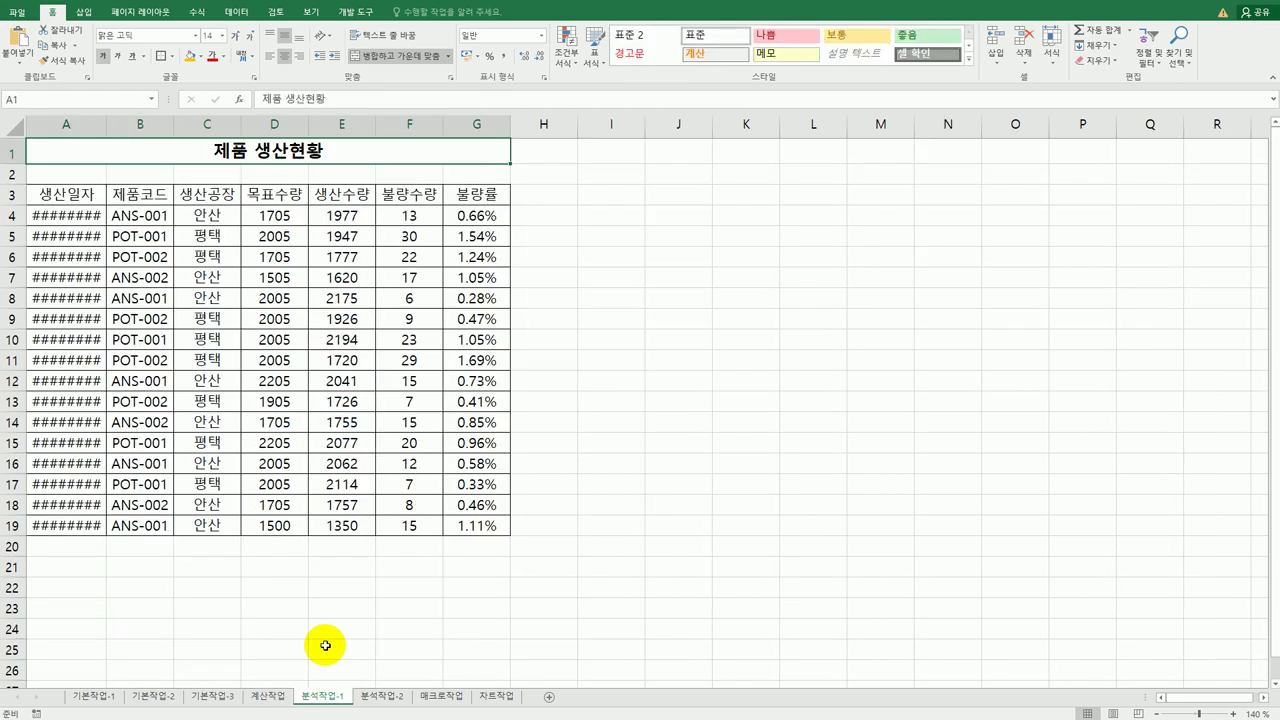
double_click(106, 123)
Create a pivot table from the 제품 생산현황 data range A3:G19, placed on the existing worksheet at A25.
left_click(306, 277)
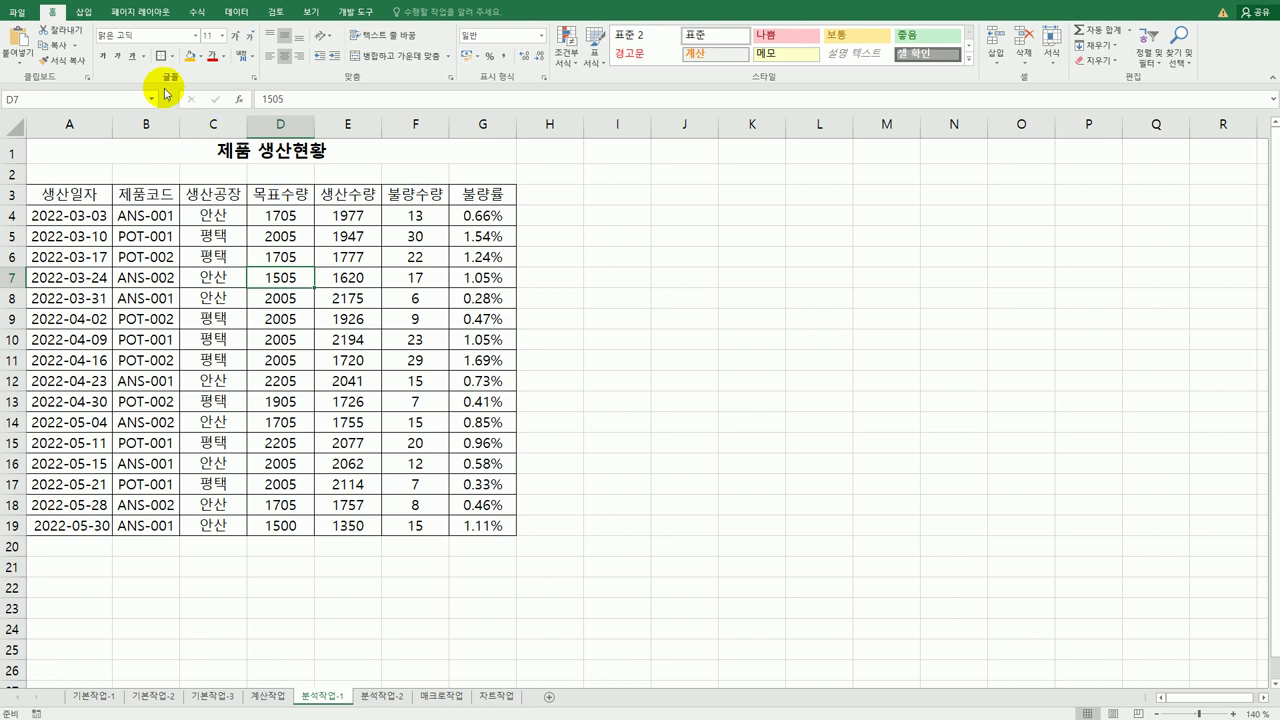
left_click(81, 13)
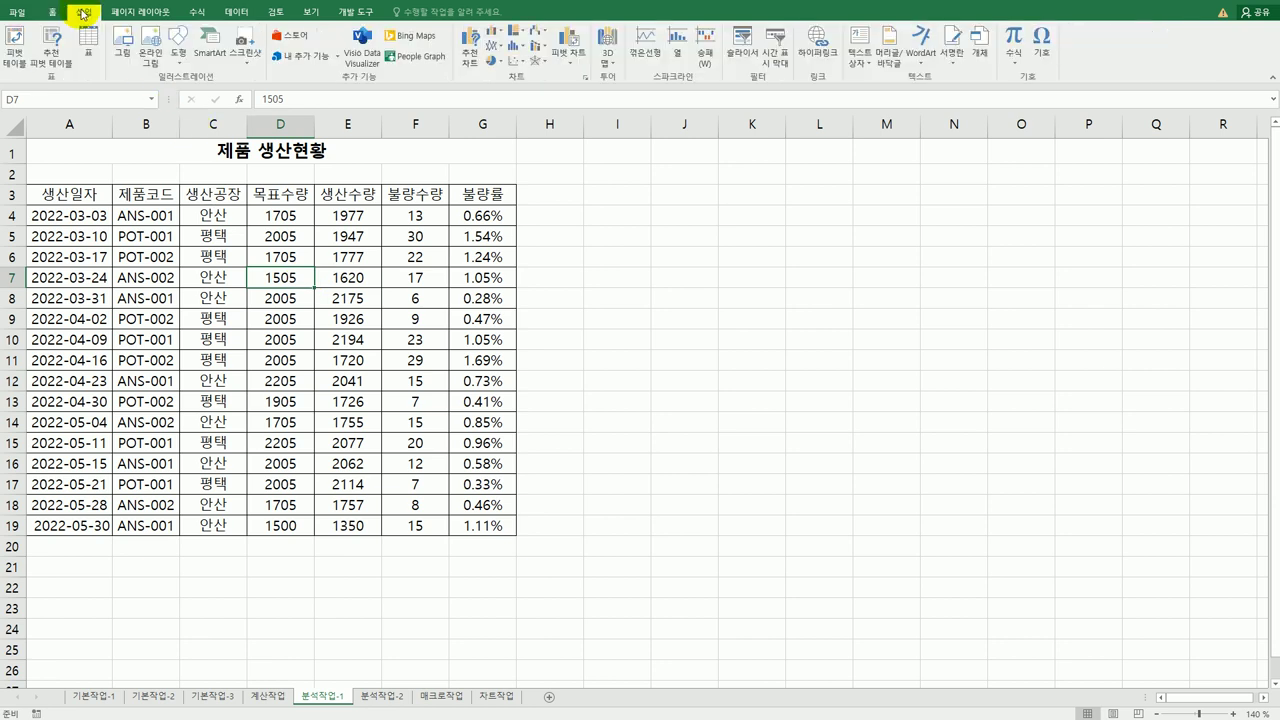
left_click(14, 50)
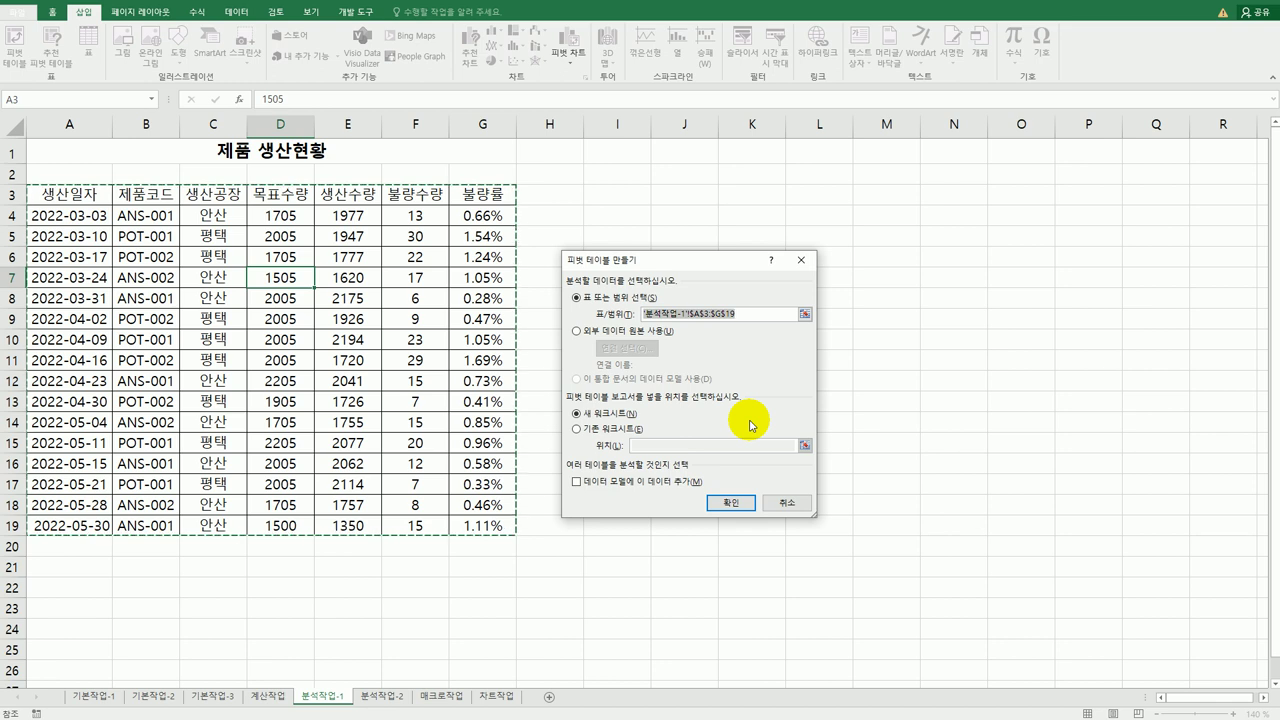
left_click(578, 429)
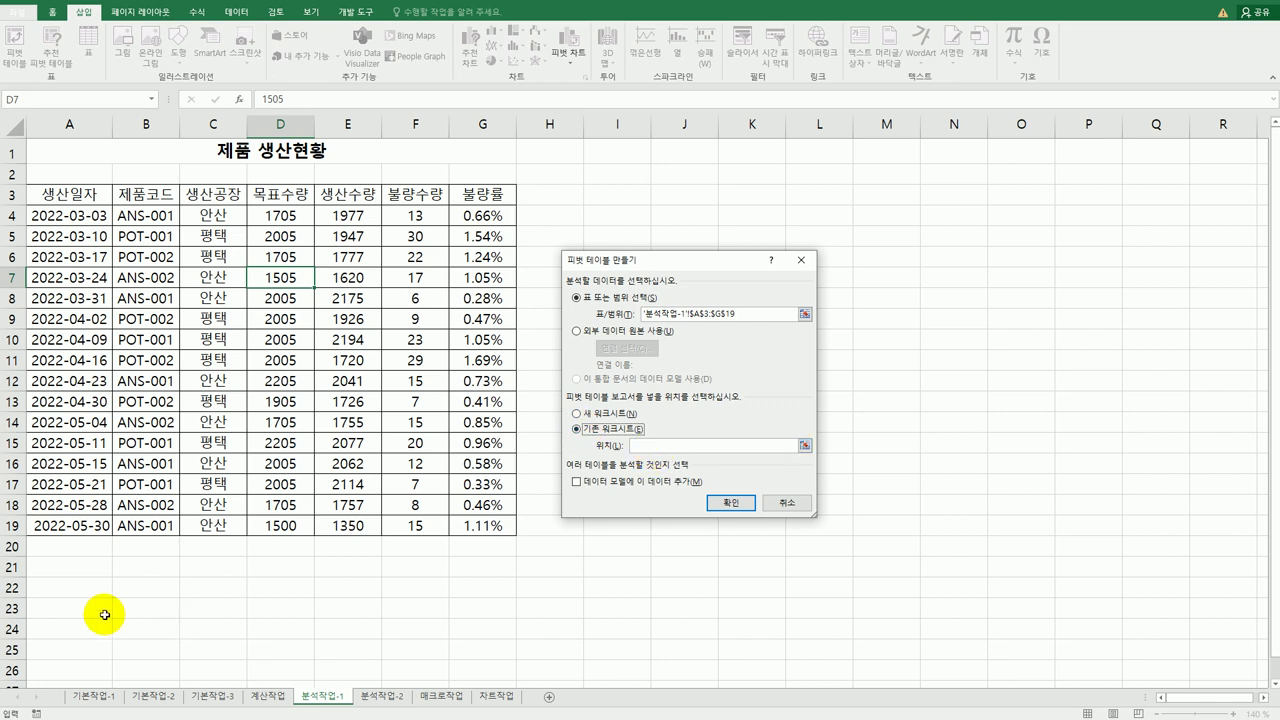
left_click(72, 651)
scroll(340, 540, "down", 4)
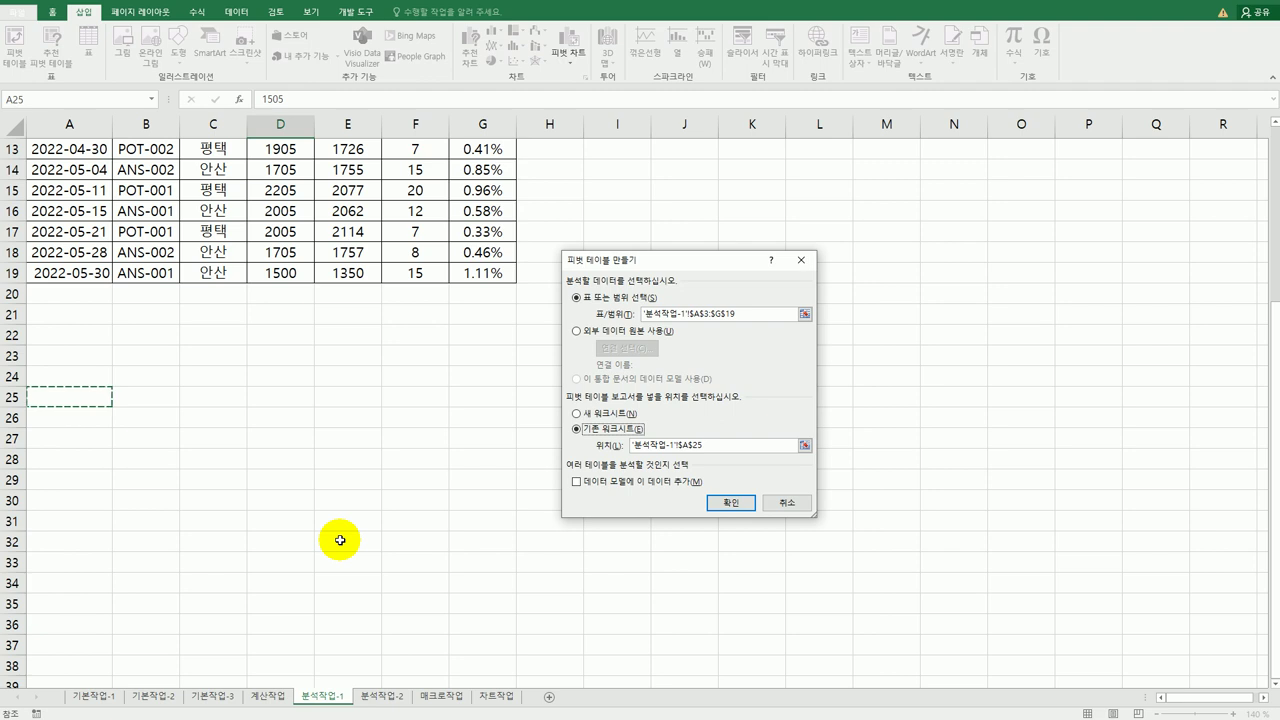
left_click(728, 502)
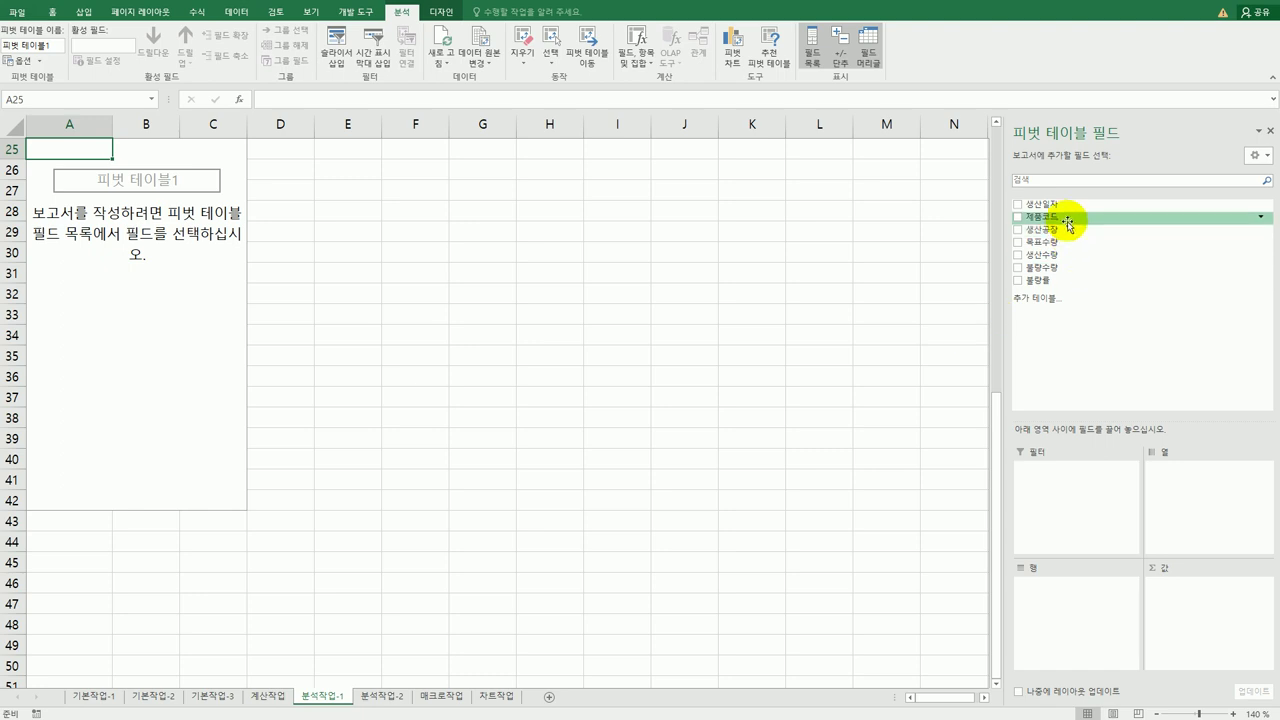
Lay out the pivot table with 제품코드 as filter, 생산일자 as rows, 생산공장 as columns, and 생산수량 and 불량수량 as values.
left_click_drag(1068, 224, 1085, 491)
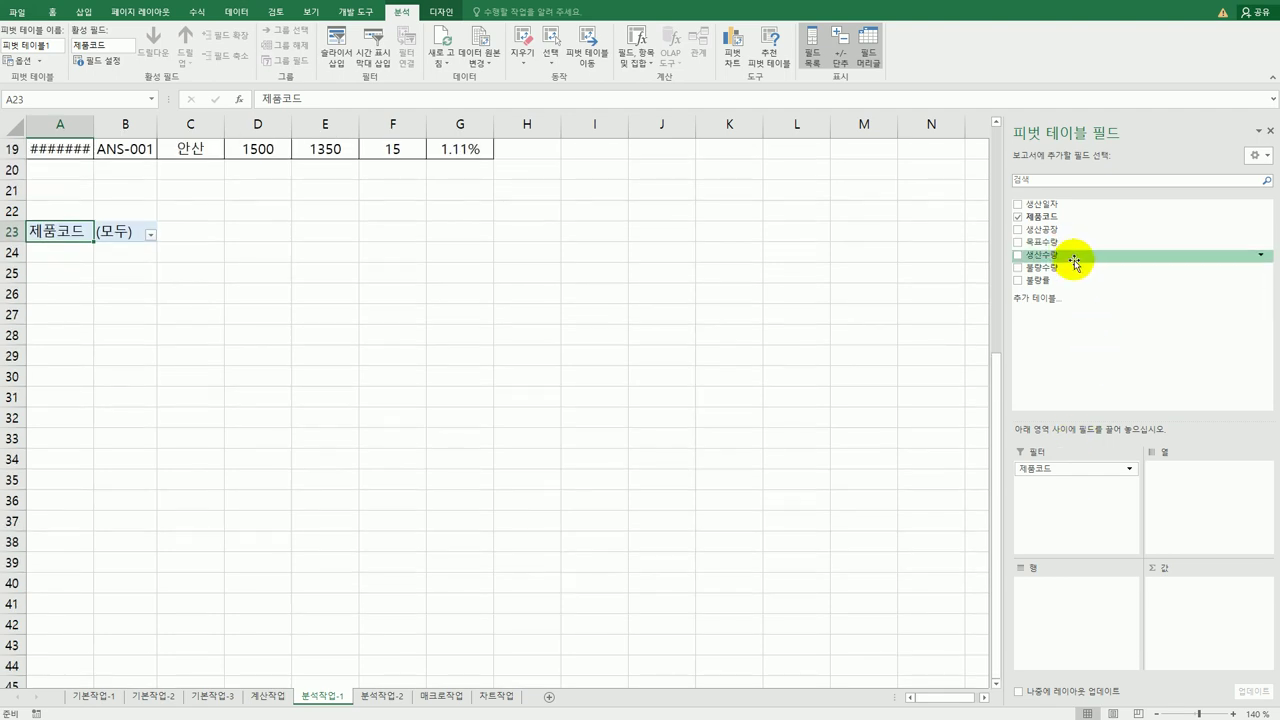
left_click_drag(1074, 207, 1097, 607)
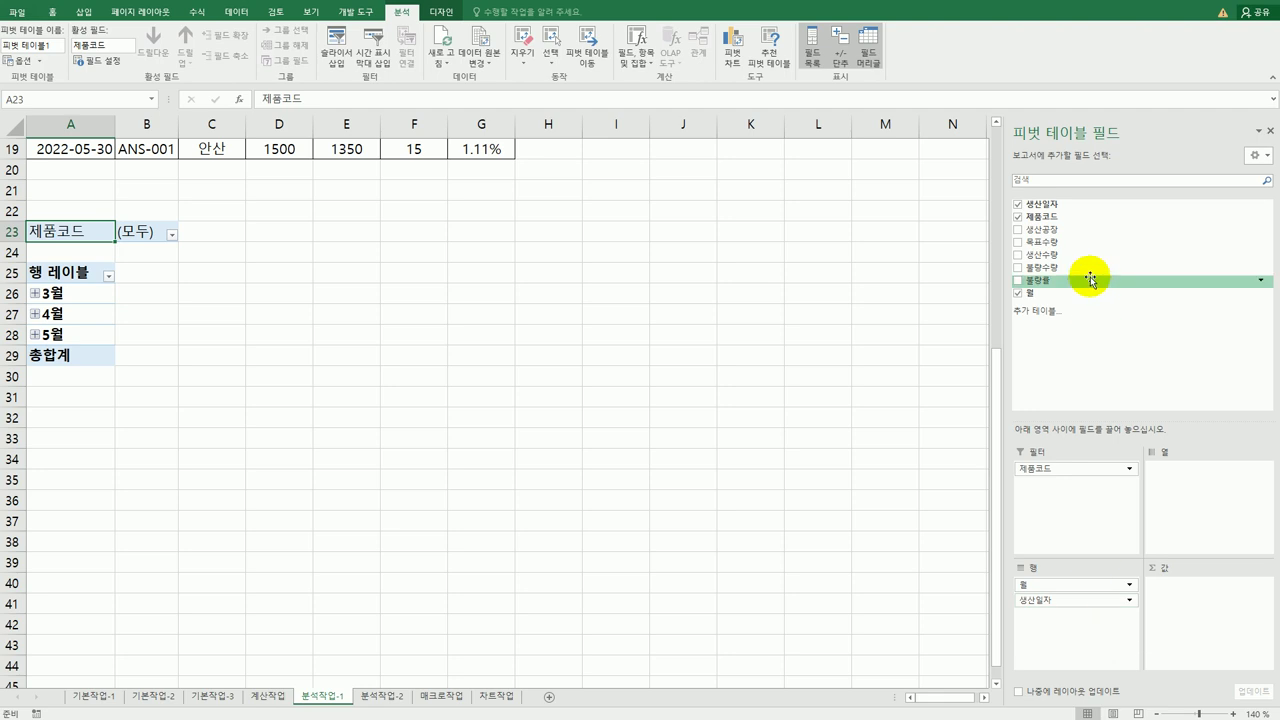
left_click_drag(1074, 234, 1202, 503)
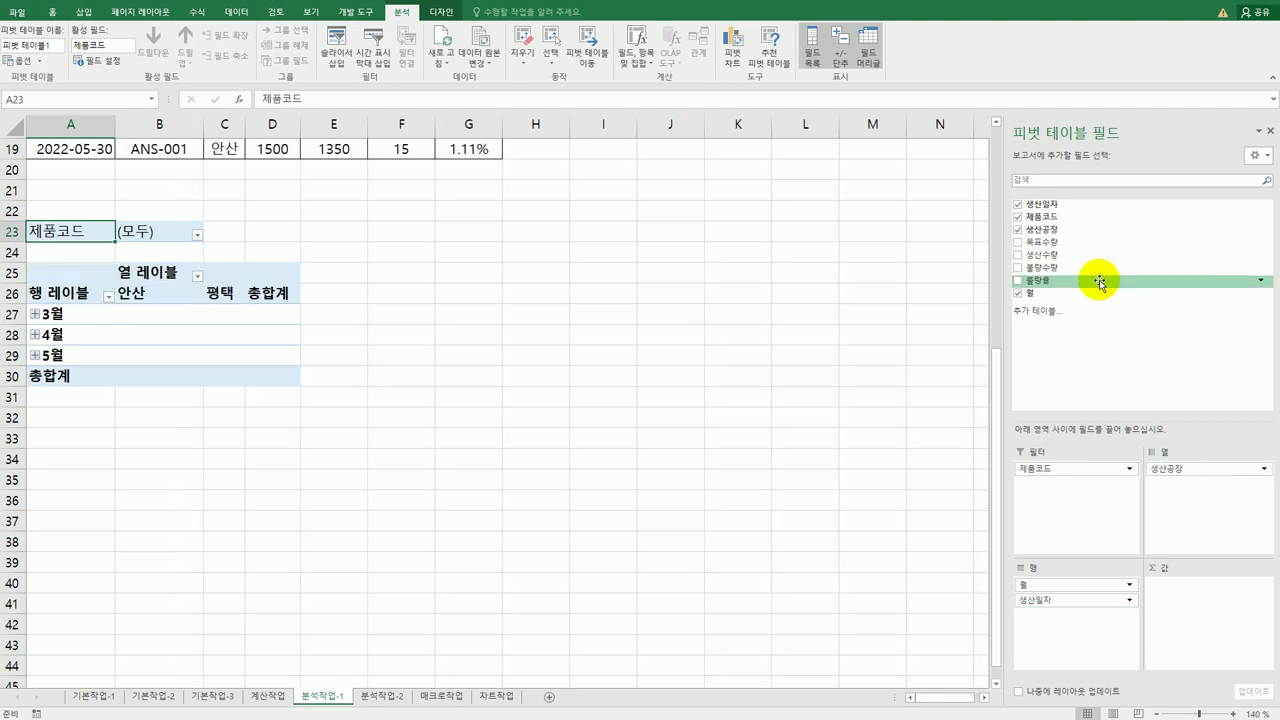
left_click_drag(1088, 257, 1182, 604)
left_click_drag(1045, 267, 1182, 612)
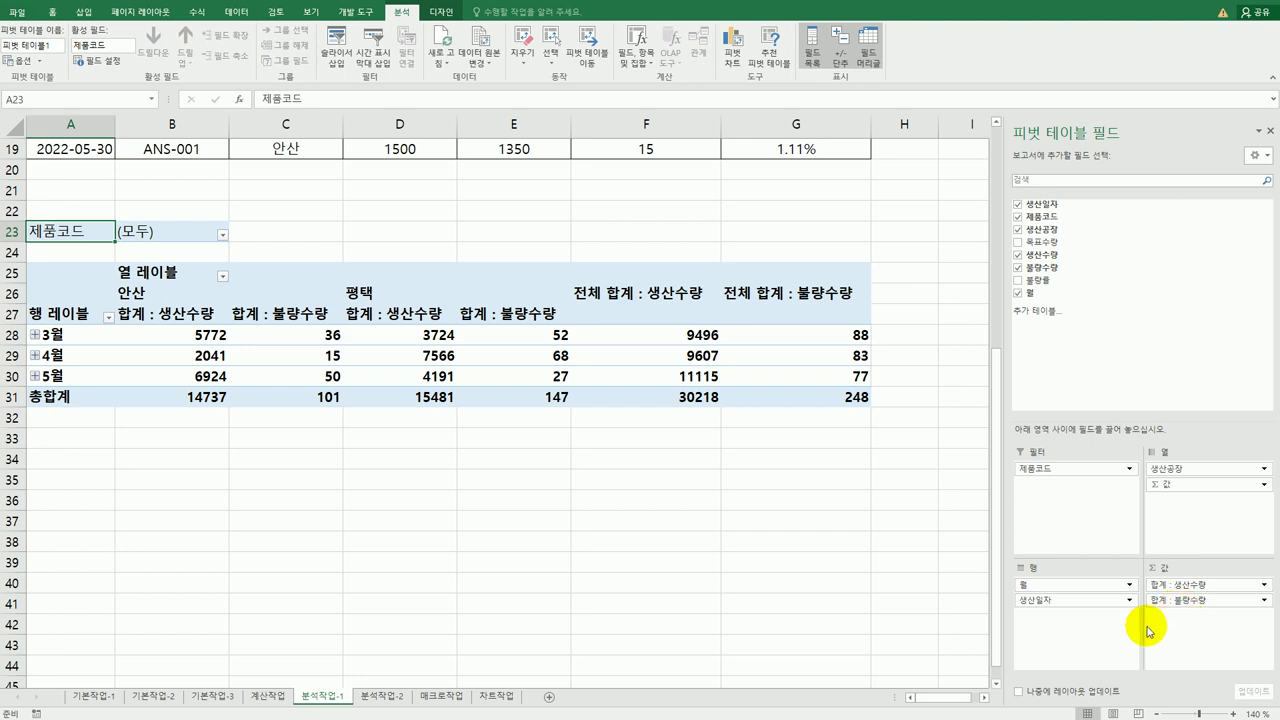
Change the summary function of the 불량수량 value field to average (평균).
left_click(156, 315)
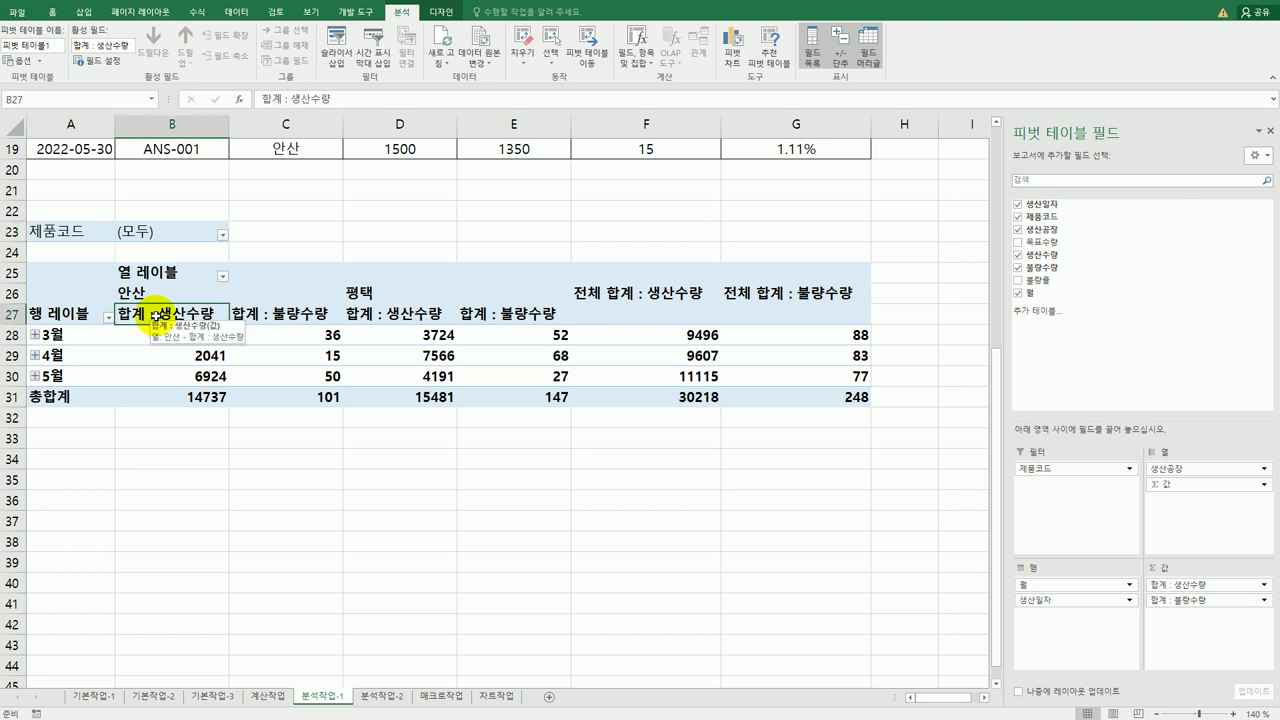
left_click(270, 316)
right_click(276, 316)
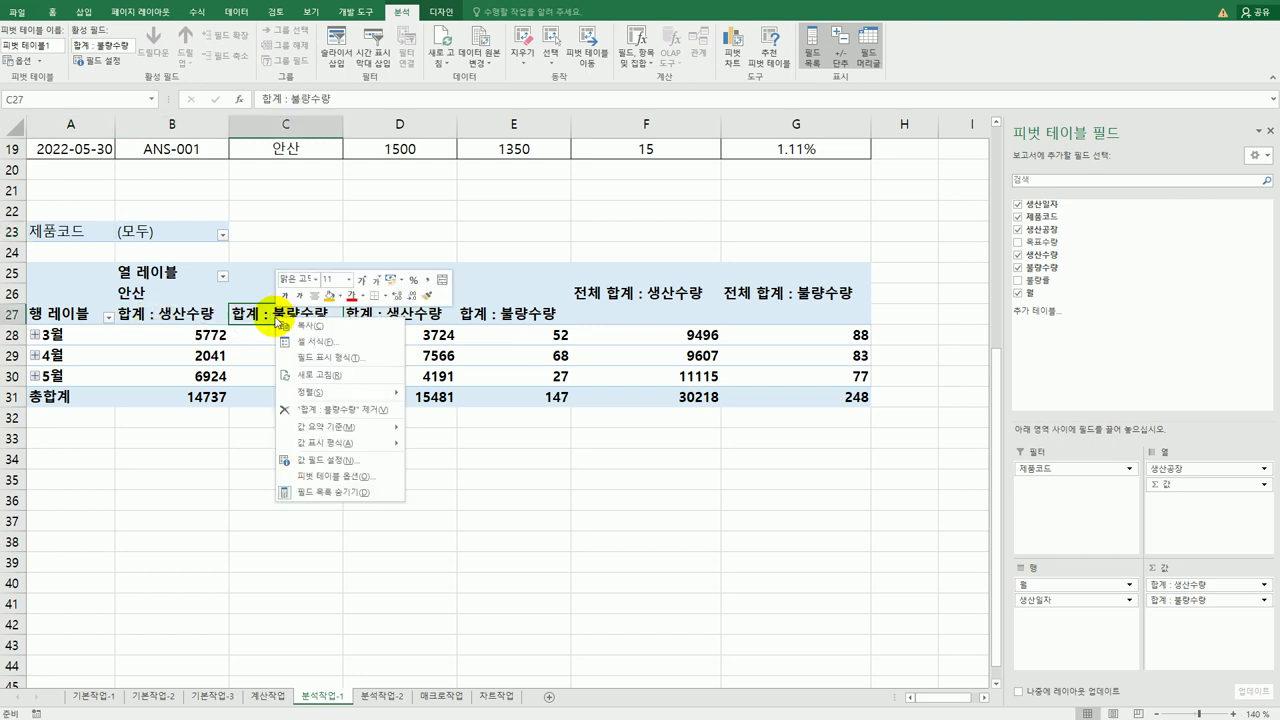
mouse_move(357, 435)
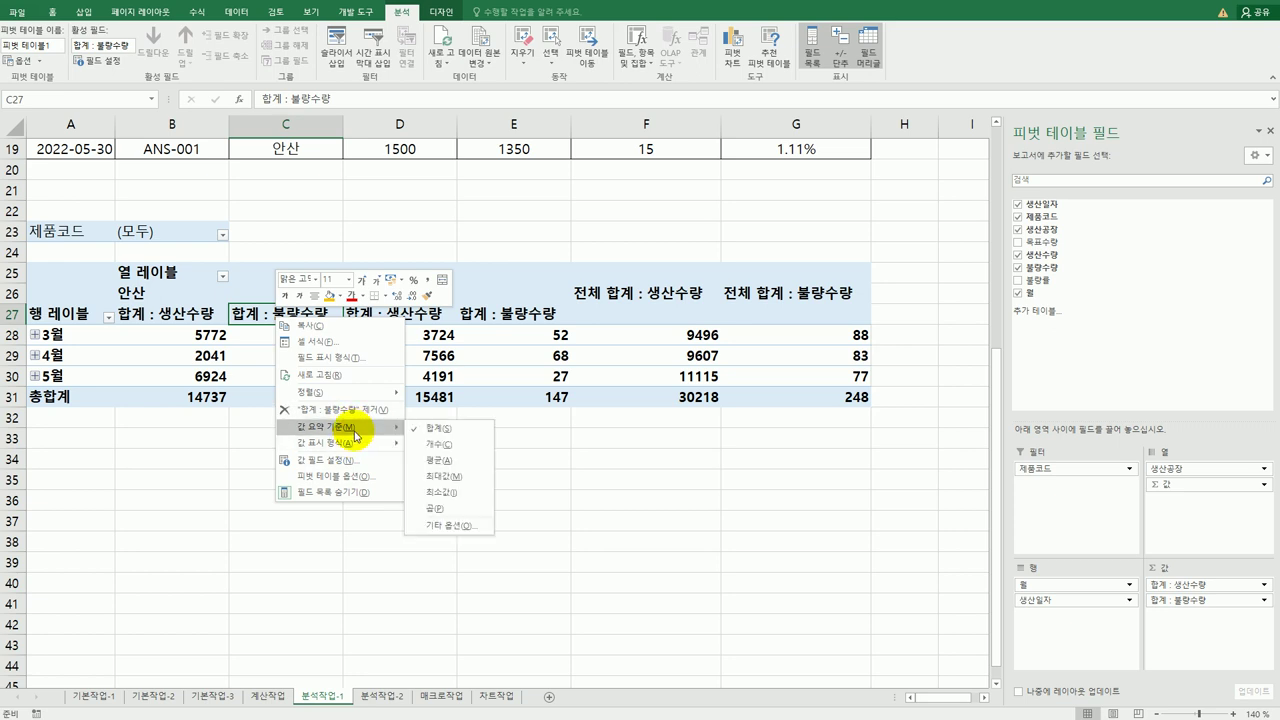
left_click(460, 459)
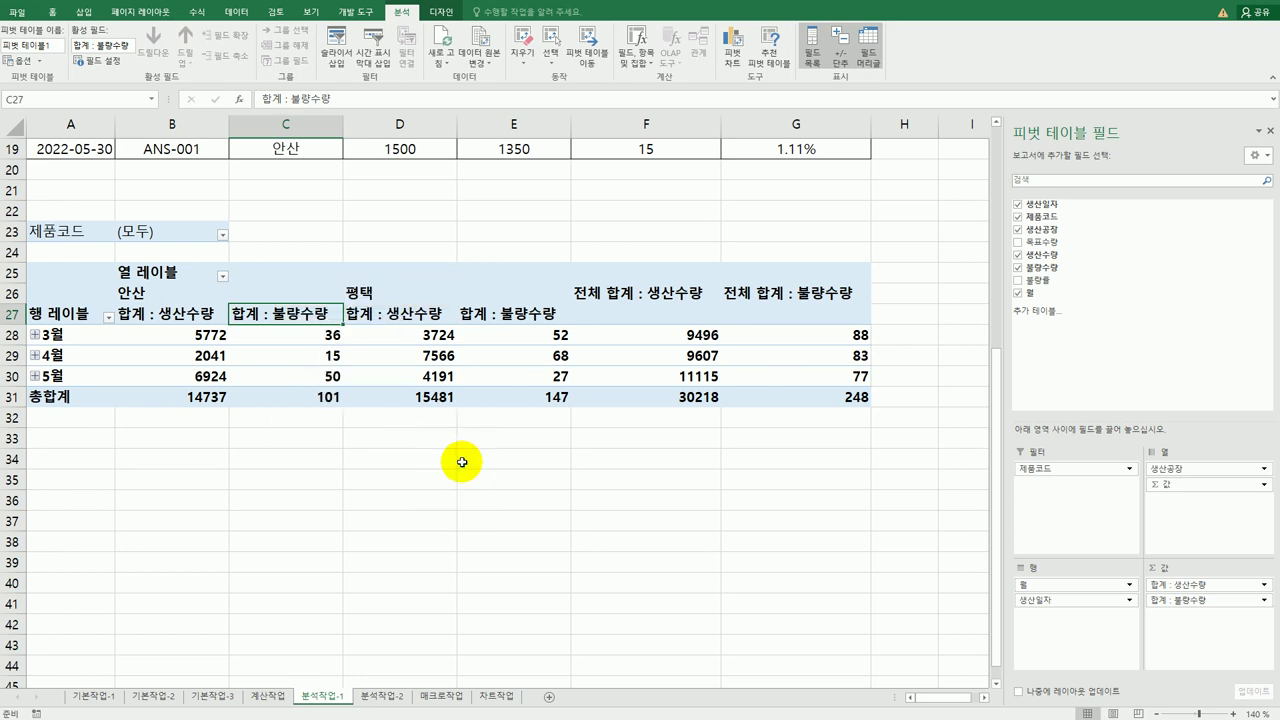
right_click(267, 318)
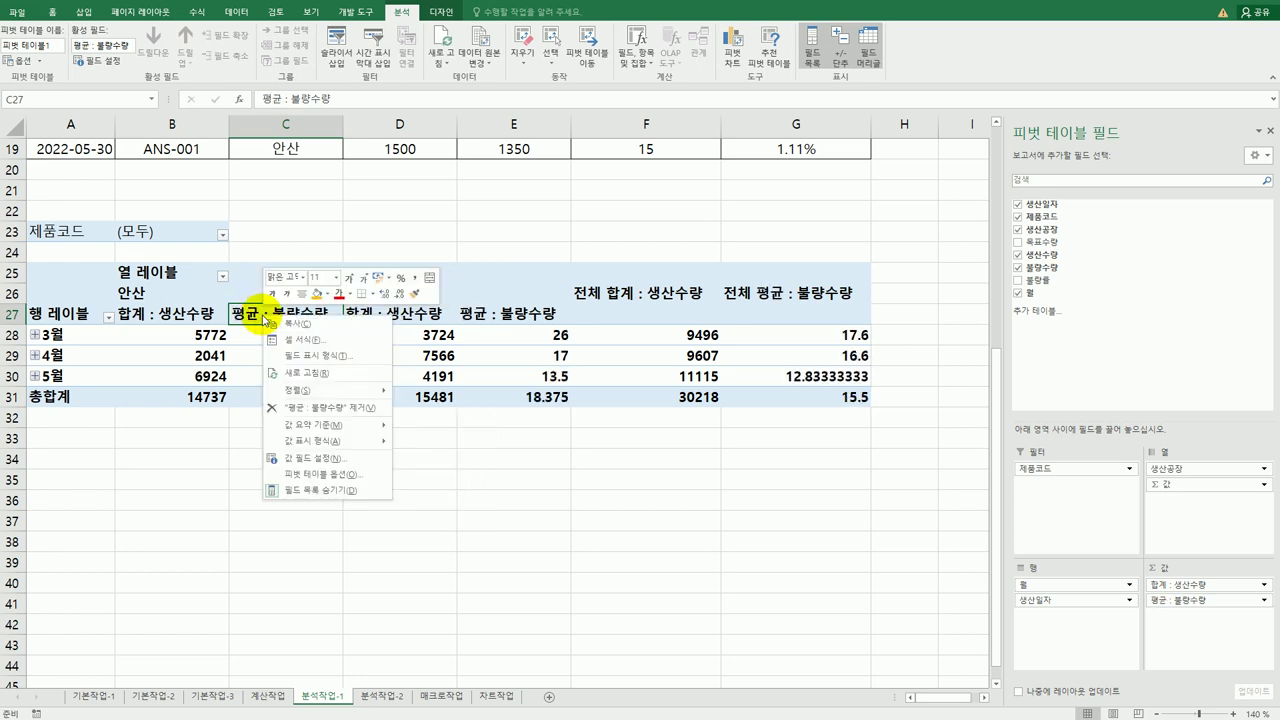
left_click(330, 458)
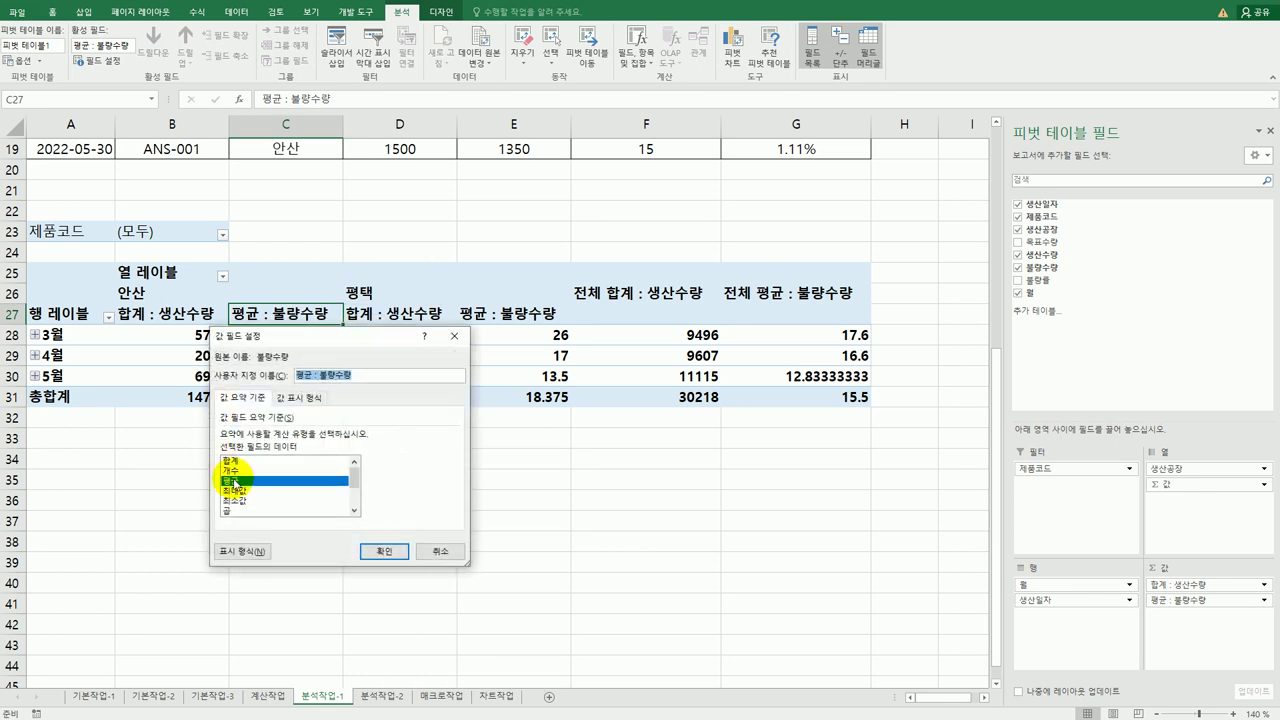
left_click(441, 551)
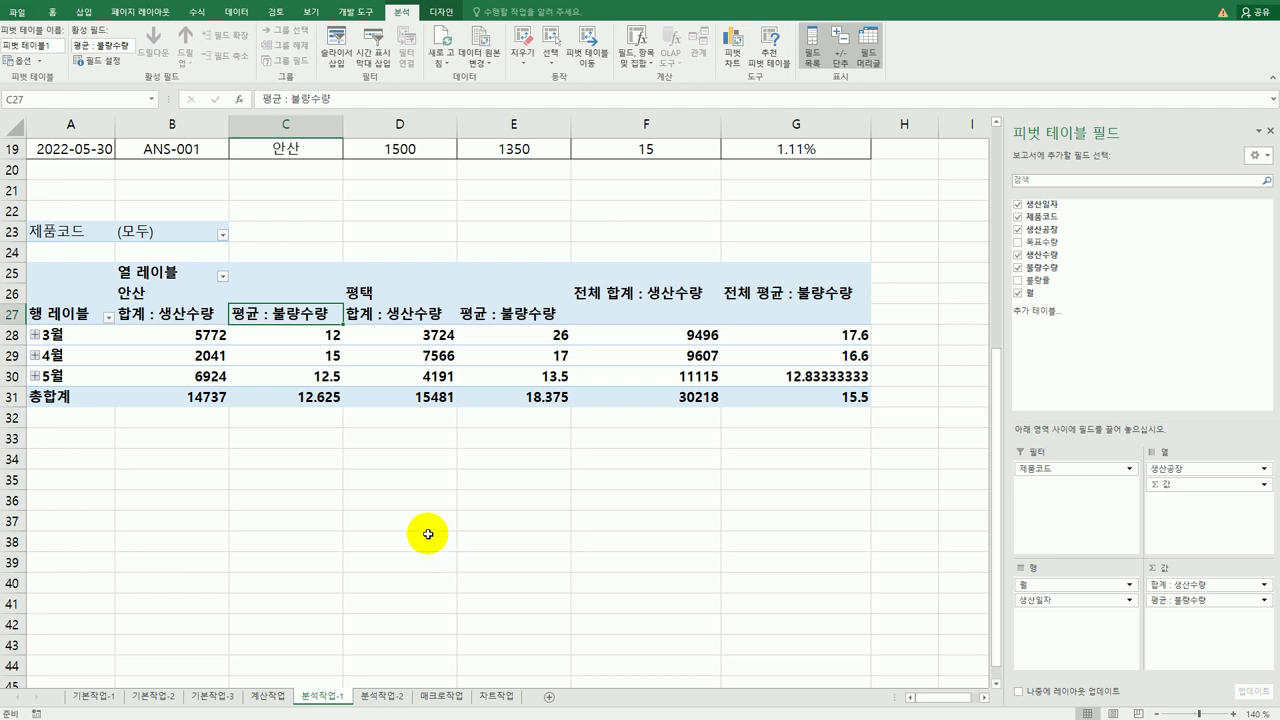
Set the pivot table's grand totals to columns only (열의 총합계만 설정).
left_click(444, 22)
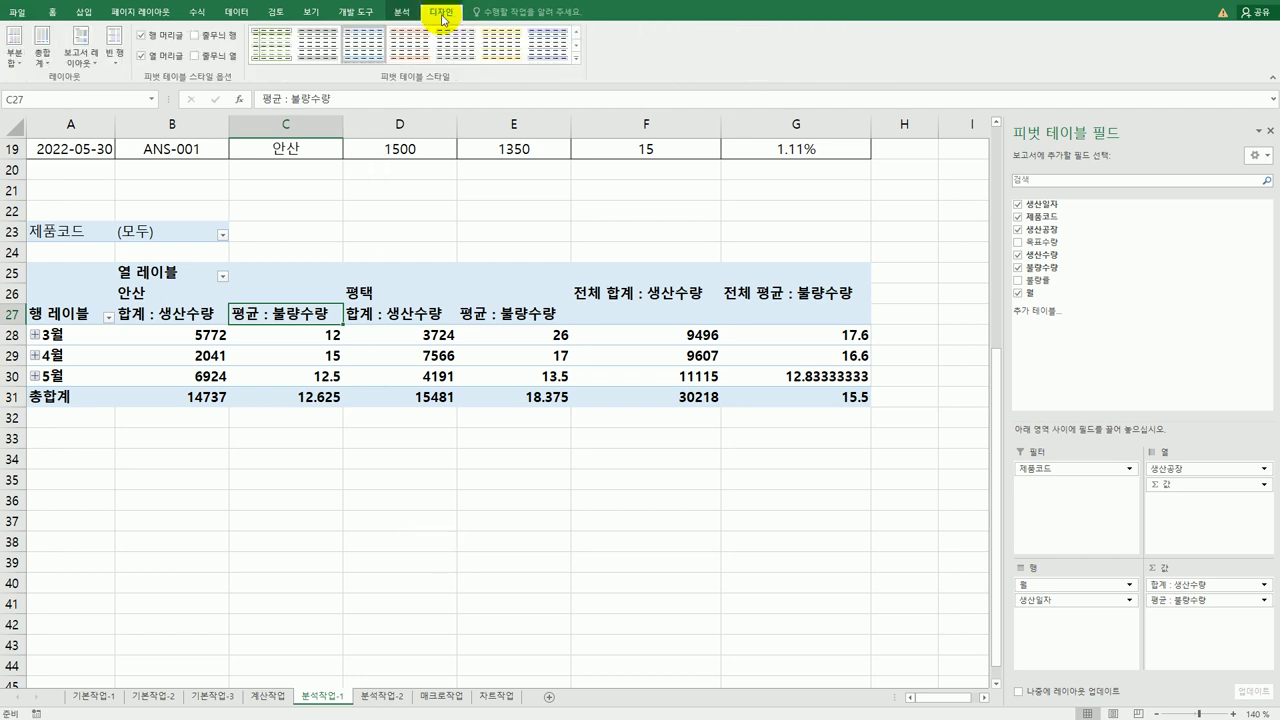
left_click(44, 60)
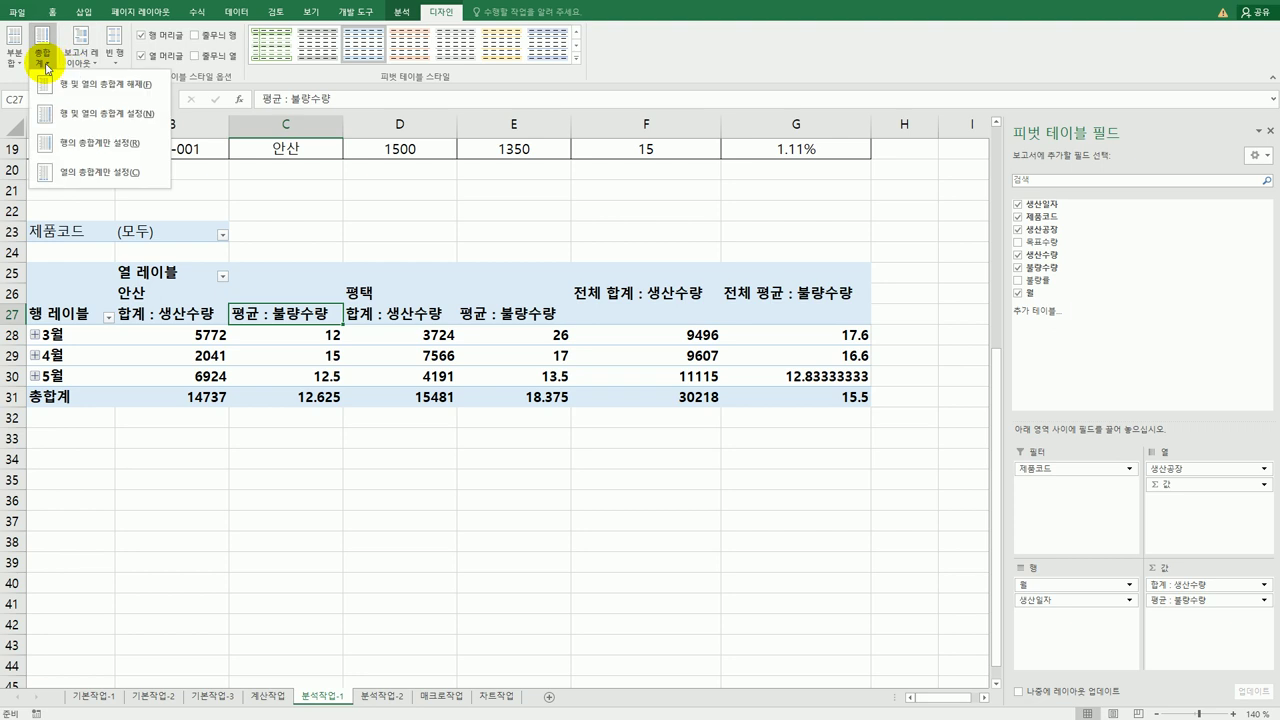
left_click(75, 166)
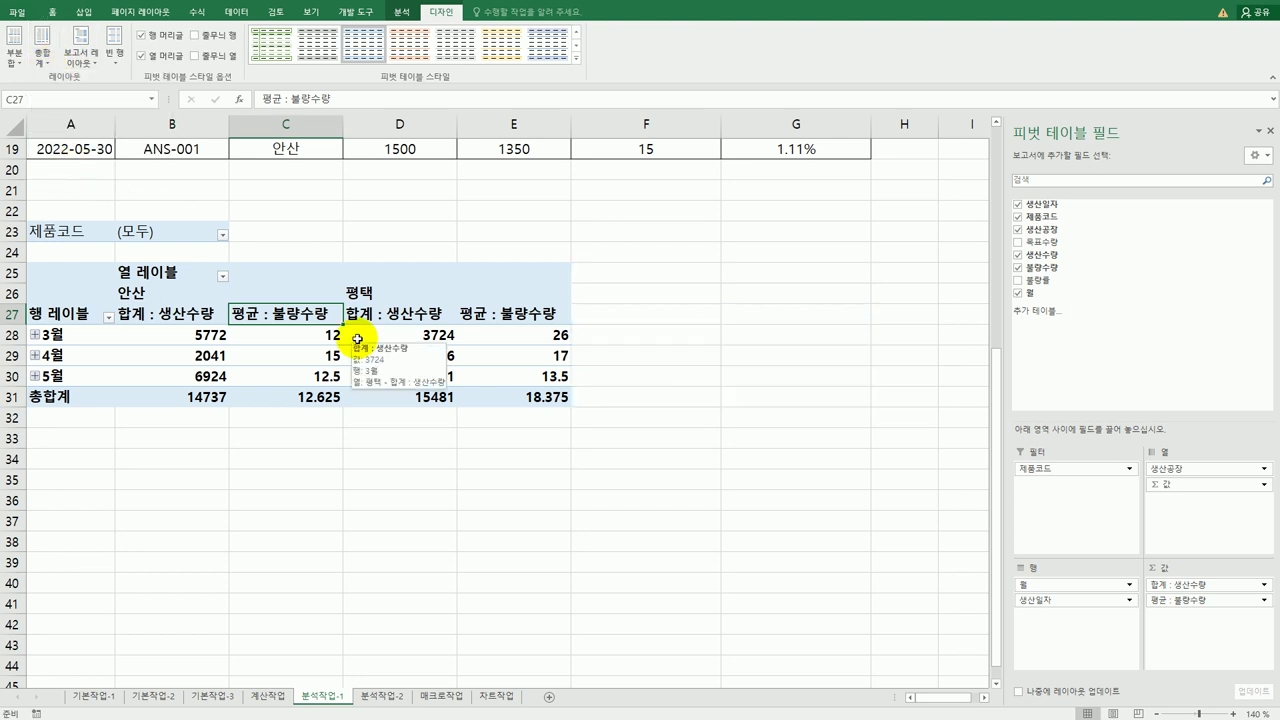
Group the pivot table's 생산일자 row dates by month (월) only, removing the day (일) unit.
left_click(77, 337)
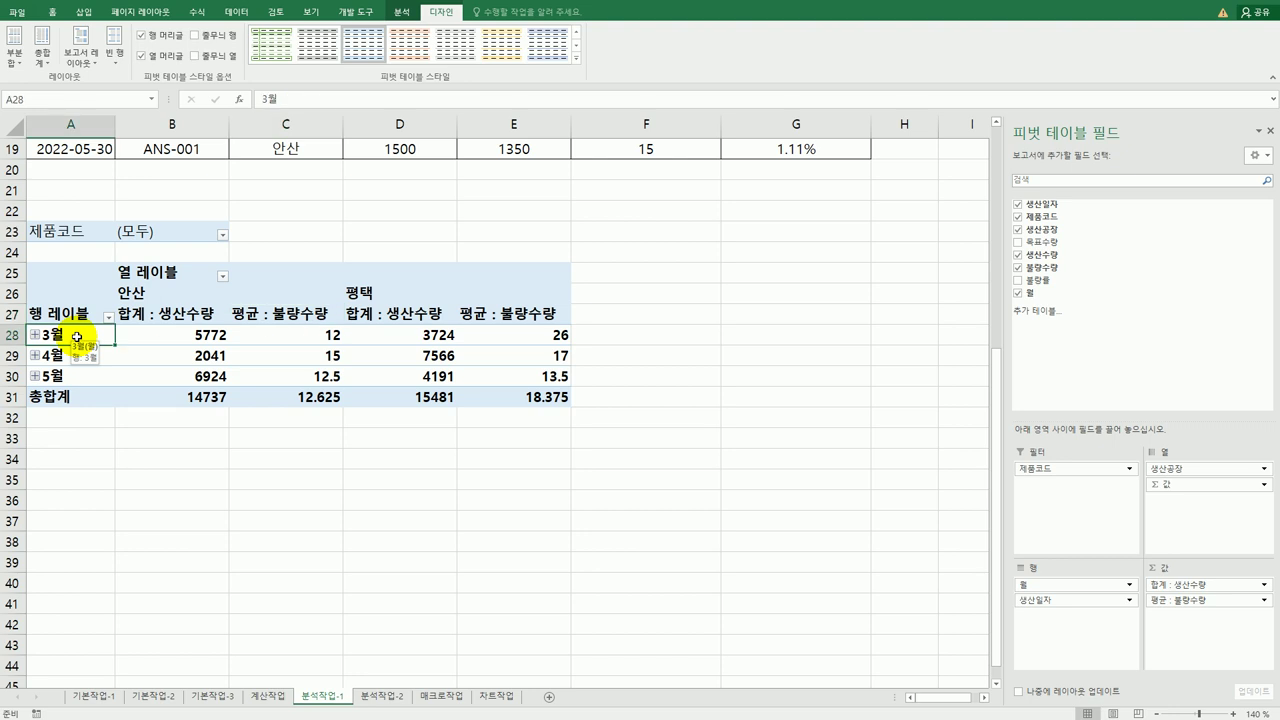
right_click(77, 337)
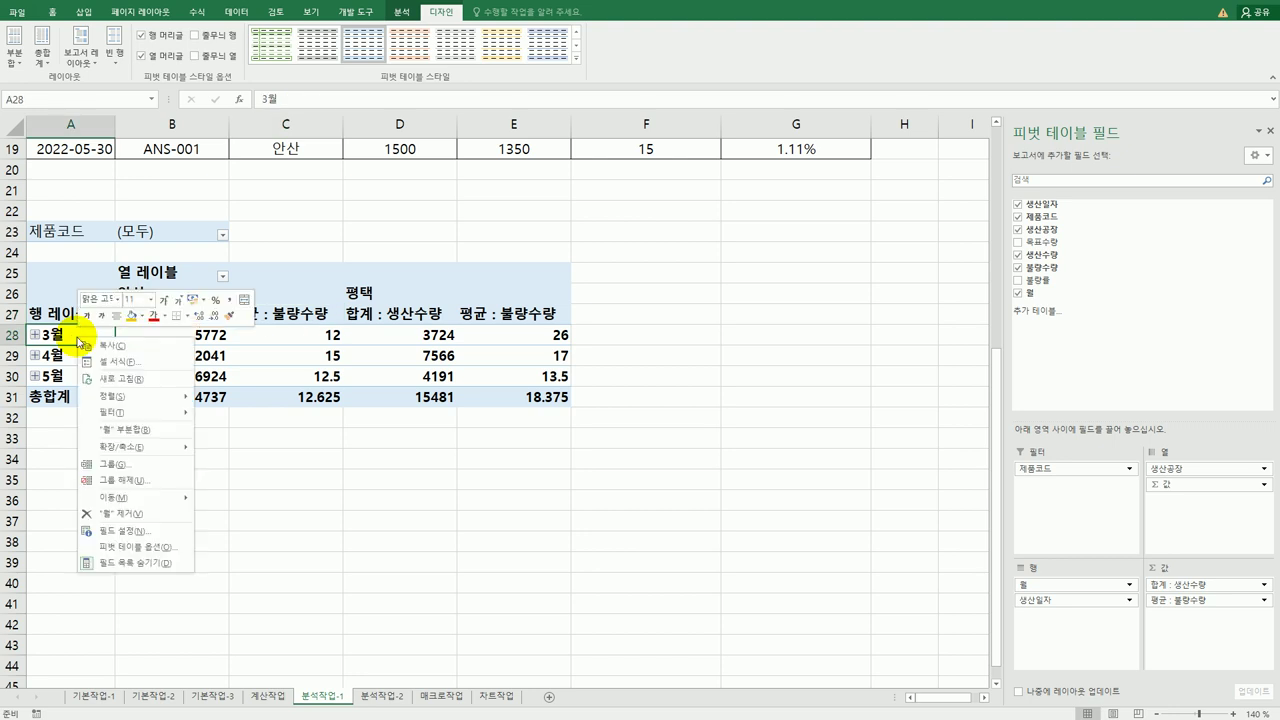
left_click(148, 462)
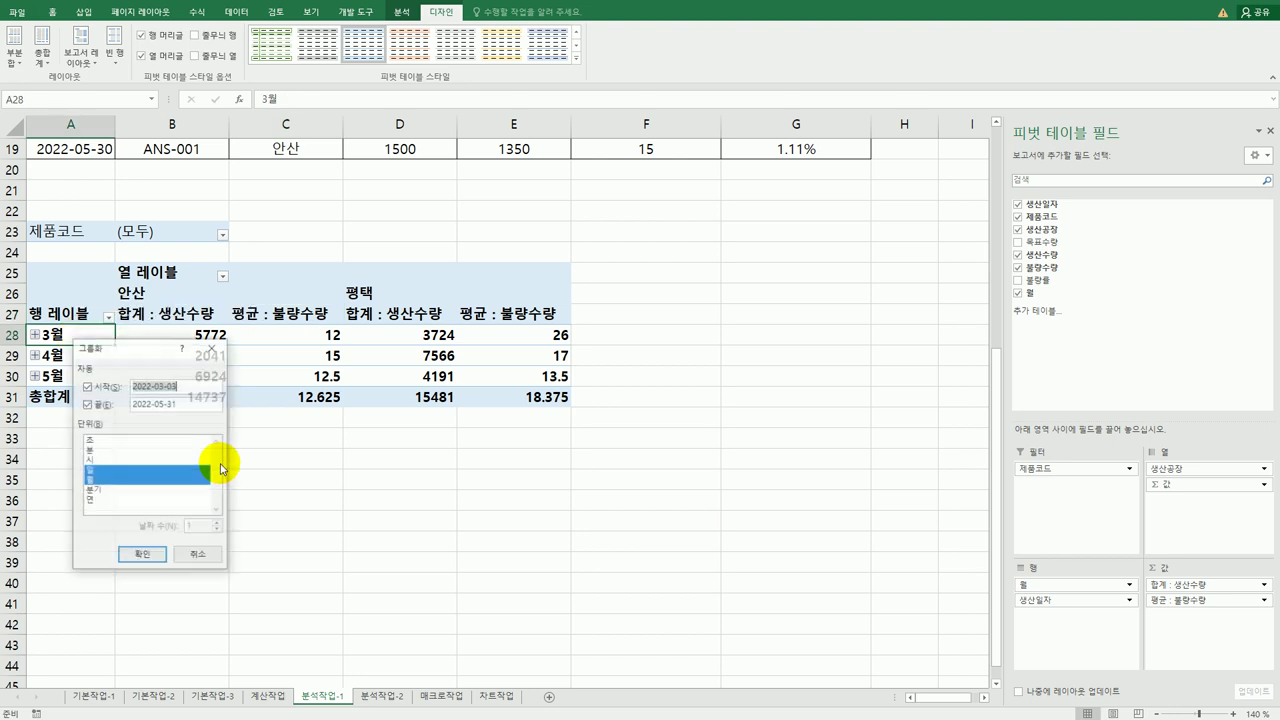
left_click(111, 471)
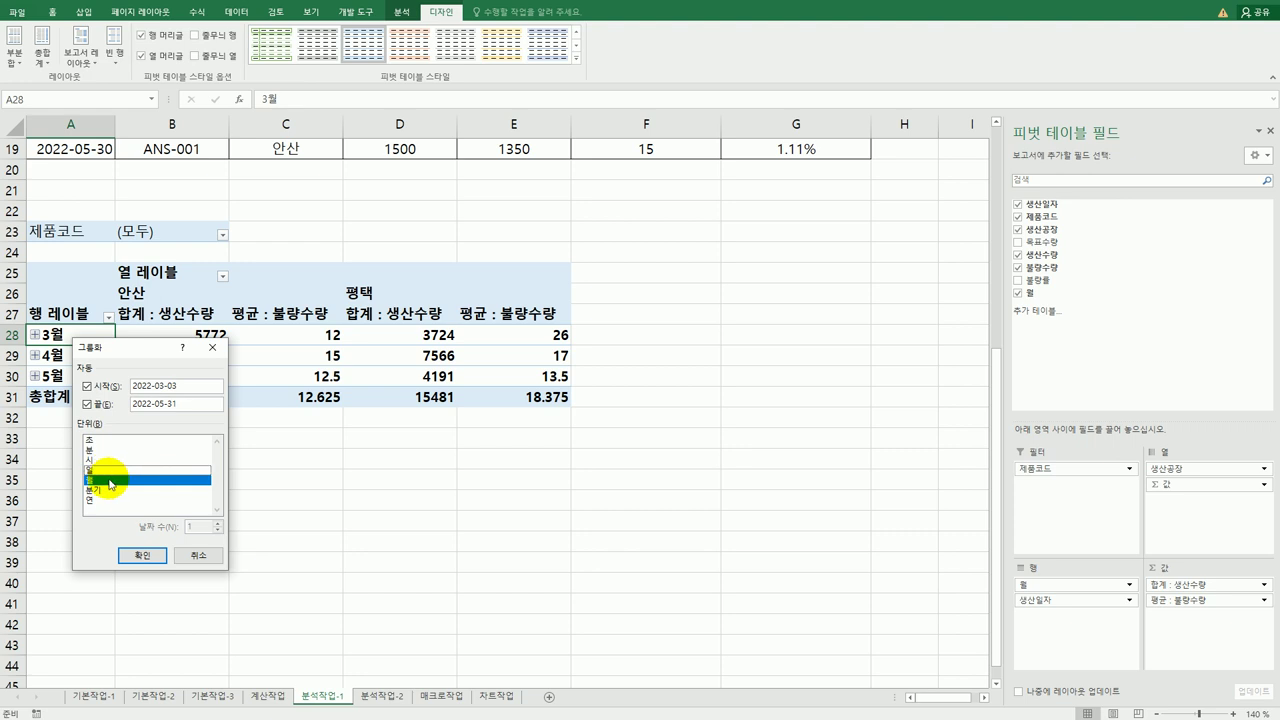
left_click(142, 556)
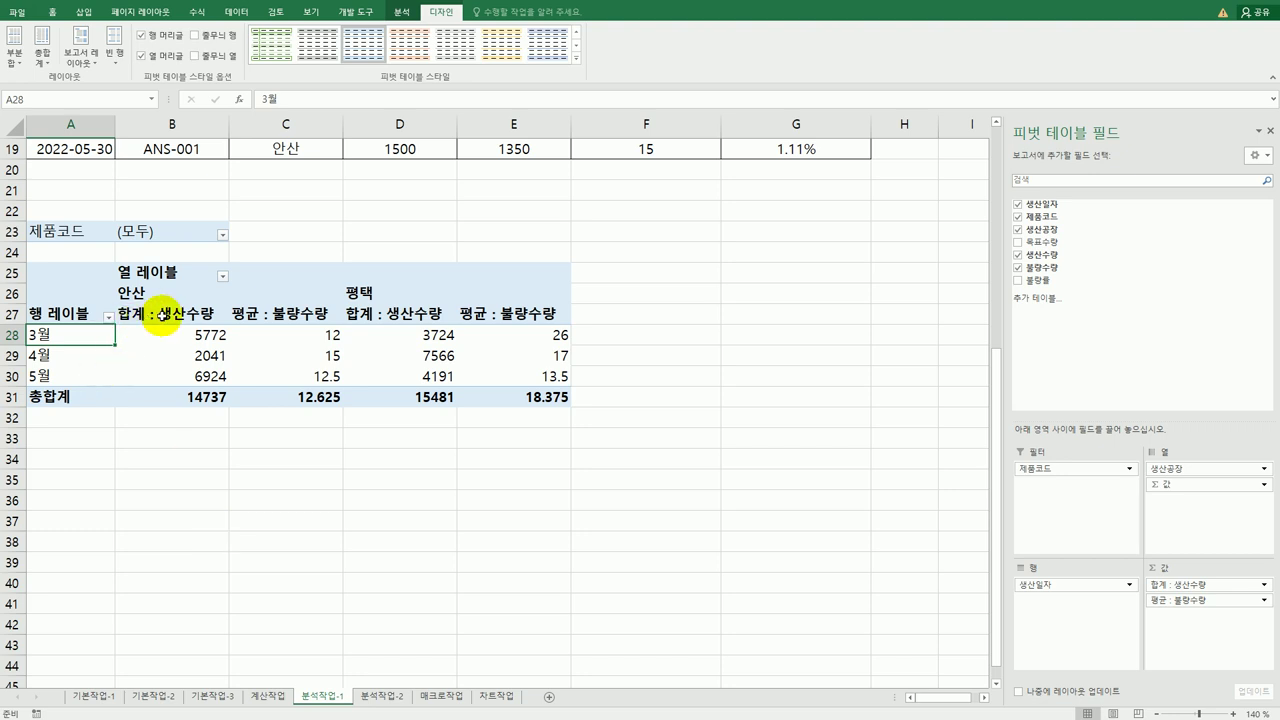
Format the 합계 : 생산수량 value field as a number (숫자) with the thousands separator and 0 decimal places.
left_click(160, 312)
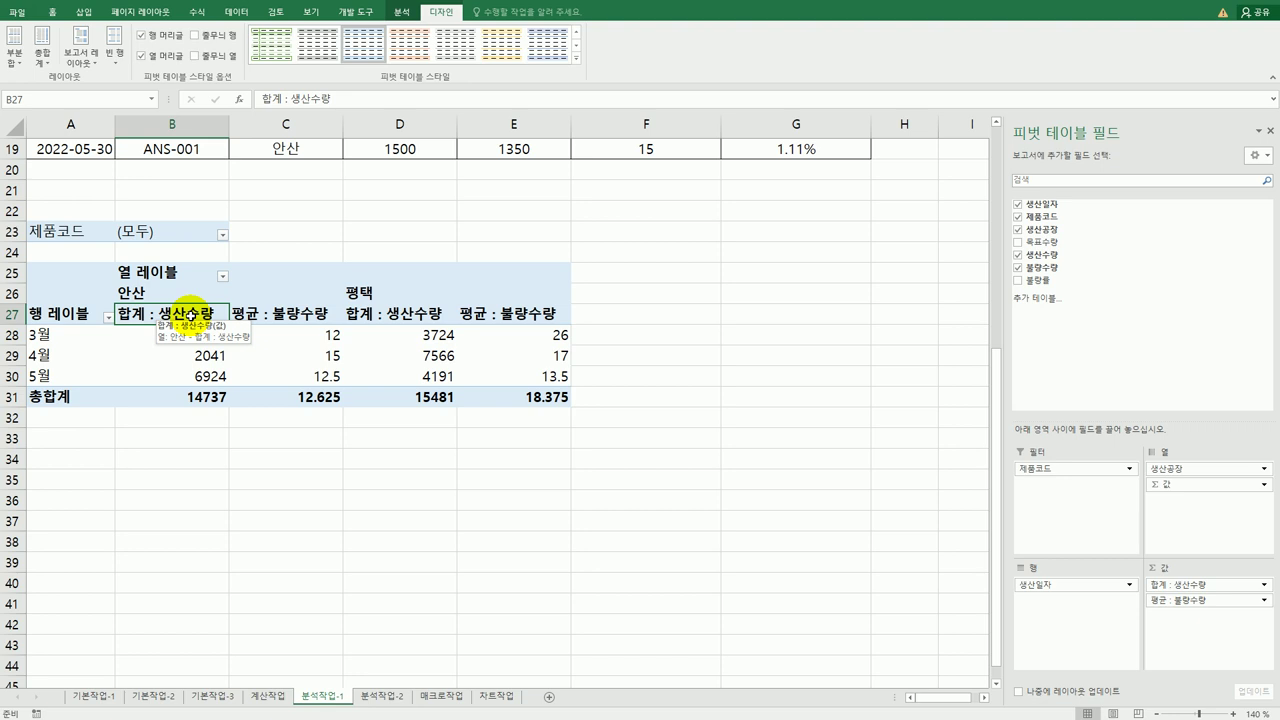
double_click(214, 318)
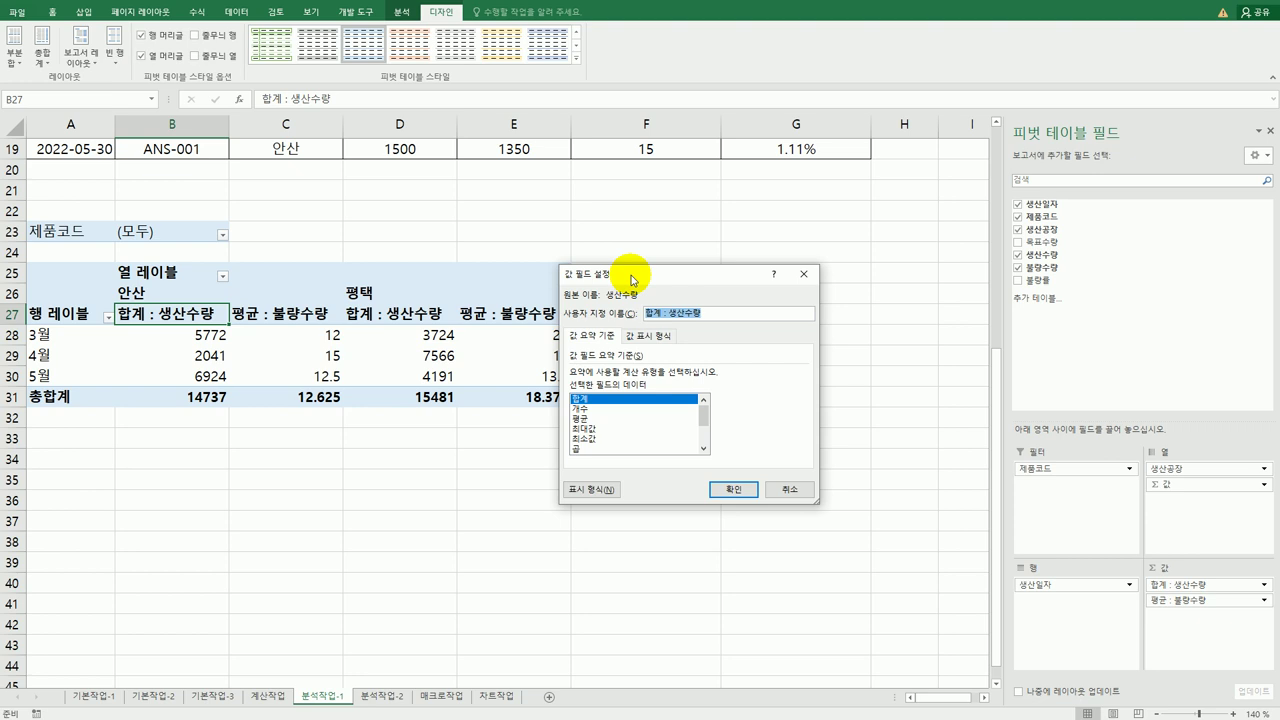
left_click(590, 489)
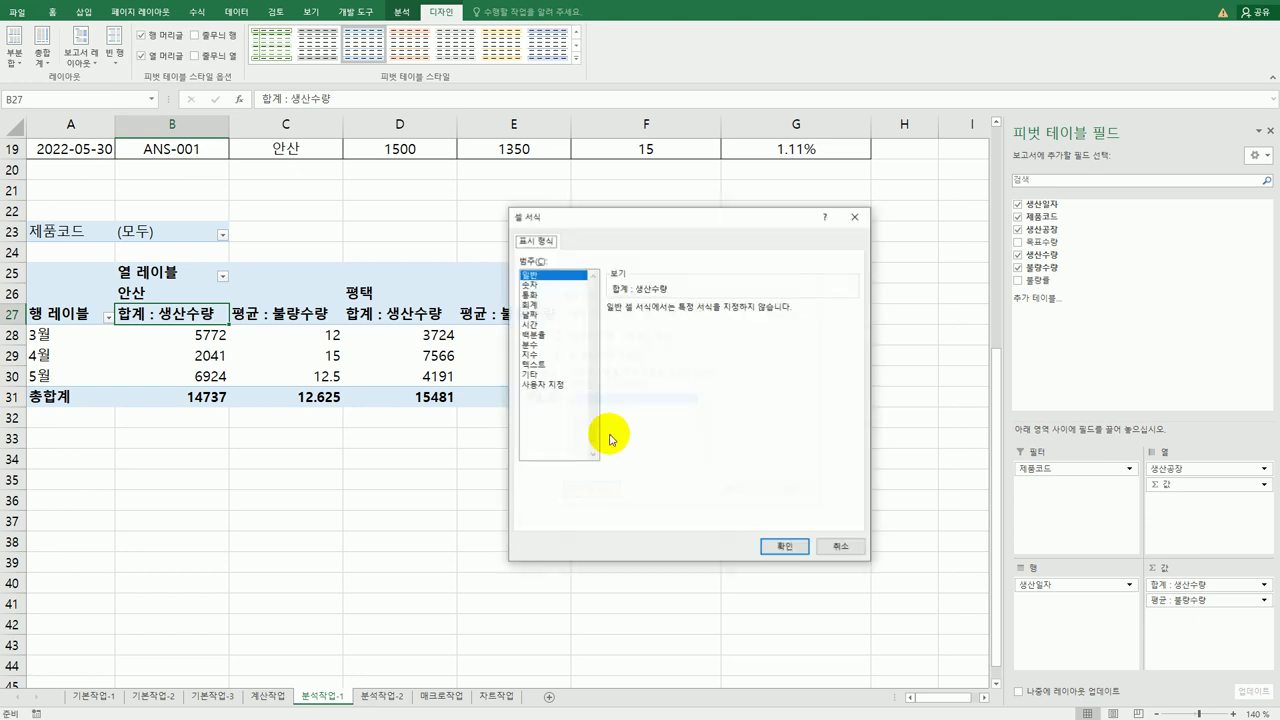
left_click(560, 284)
left_click(630, 329)
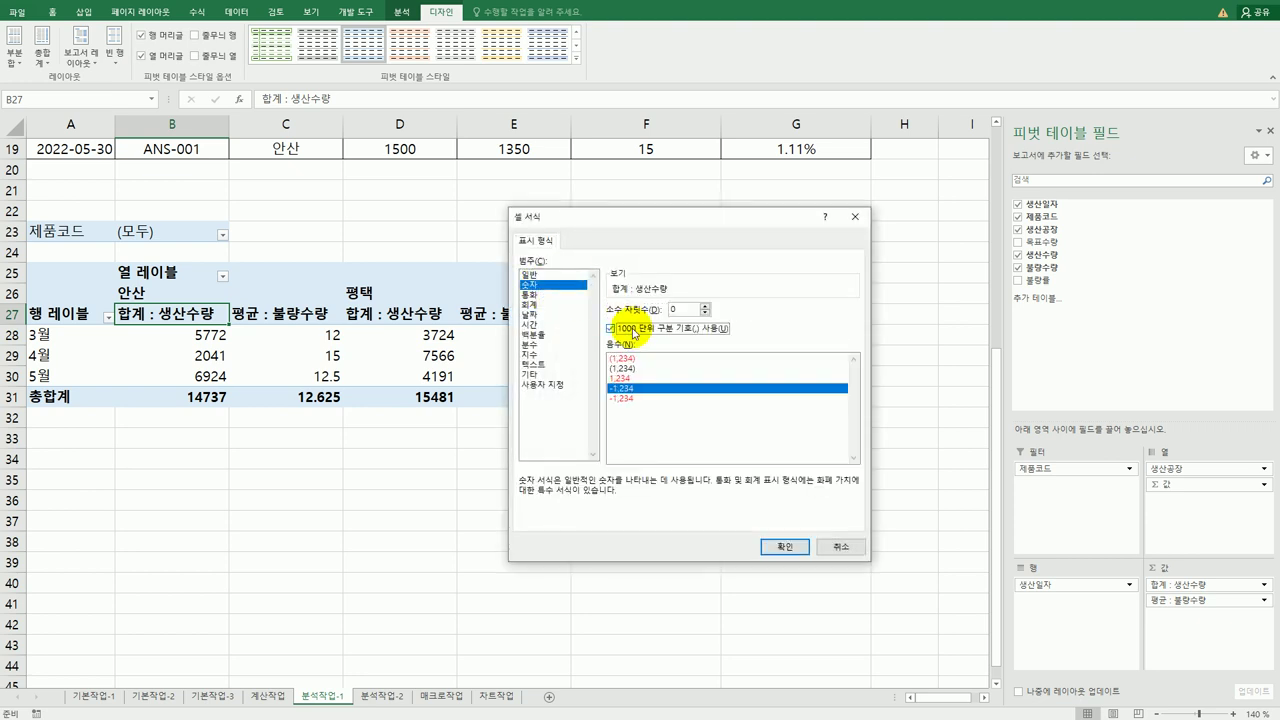
left_click(770, 547)
left_click(733, 490)
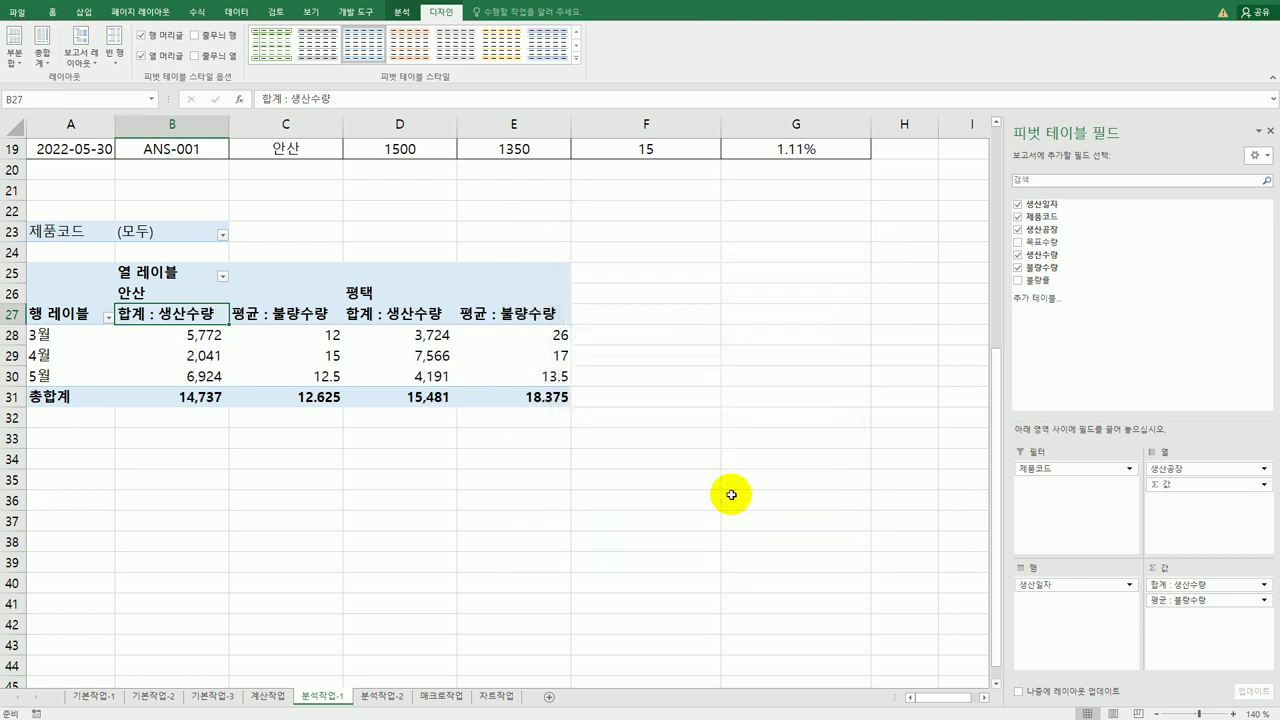
Format the 평균 : 불량수량 value field as a number (숫자) with the thousands separator and 0 decimal places.
left_click(287, 313)
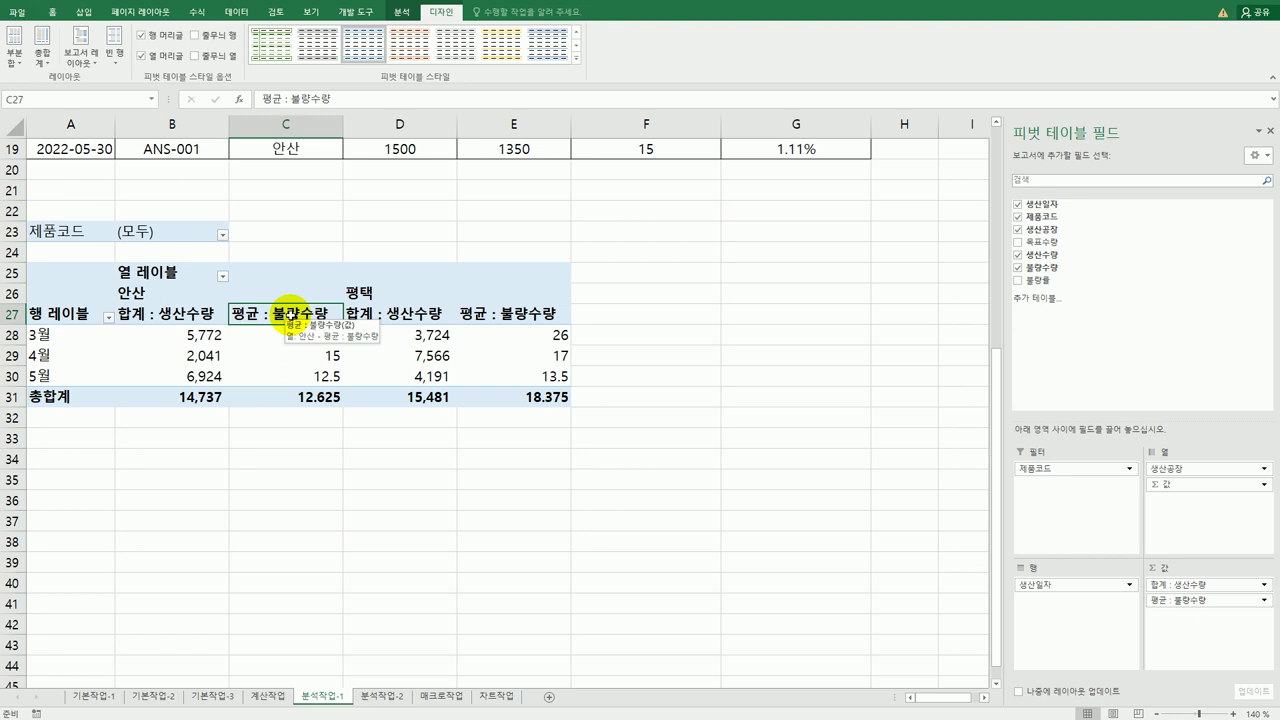
double_click(290, 316)
left_click(590, 490)
left_click(545, 284)
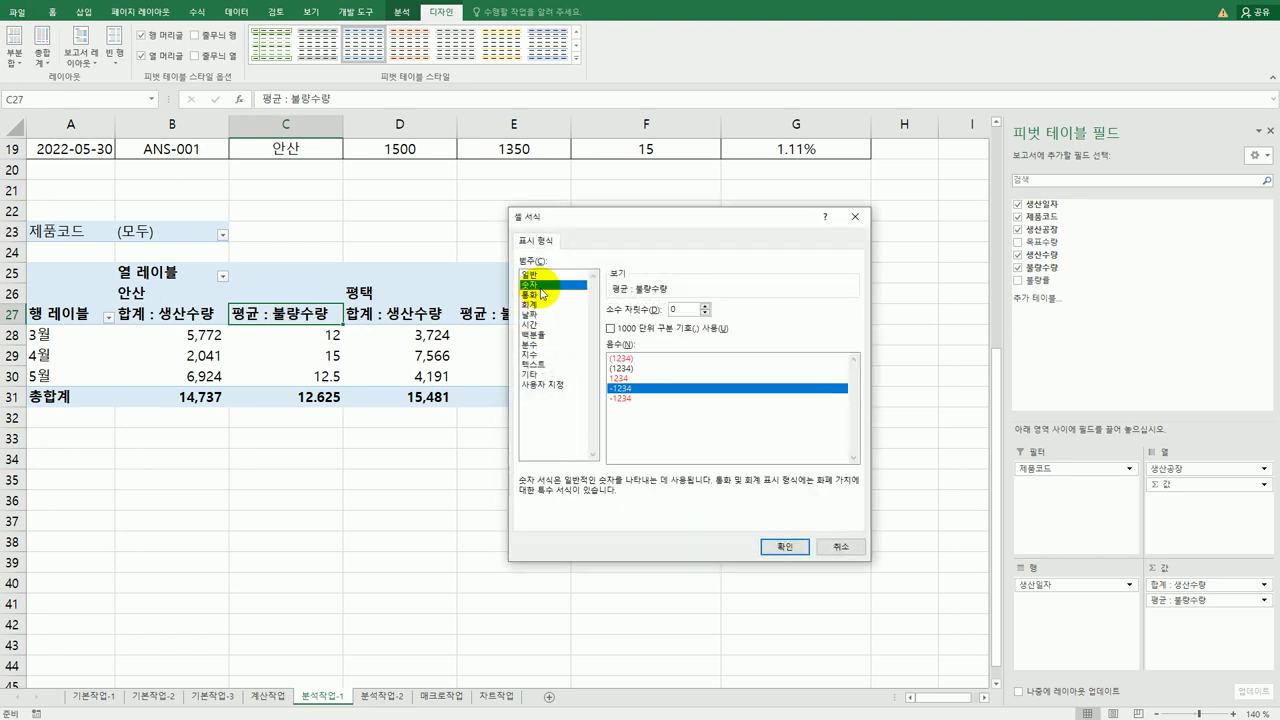
left_click(659, 331)
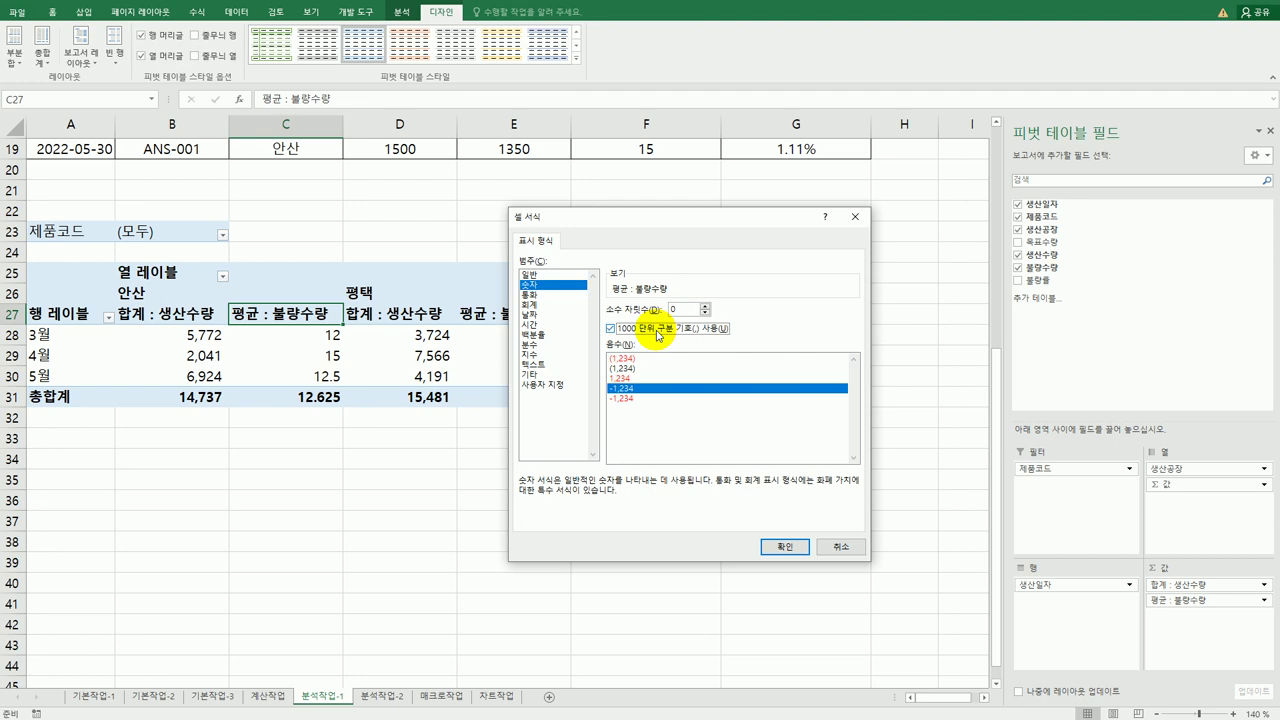
left_click(780, 548)
left_click(734, 493)
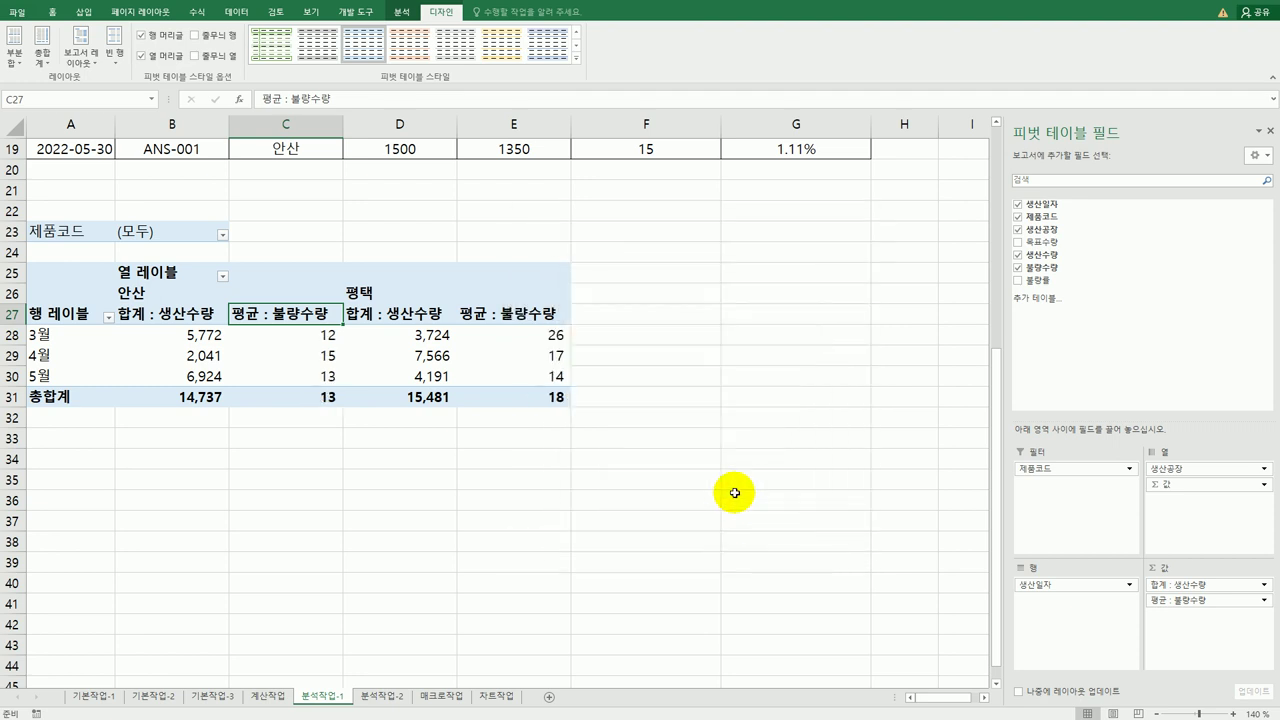
left_click(735, 494)
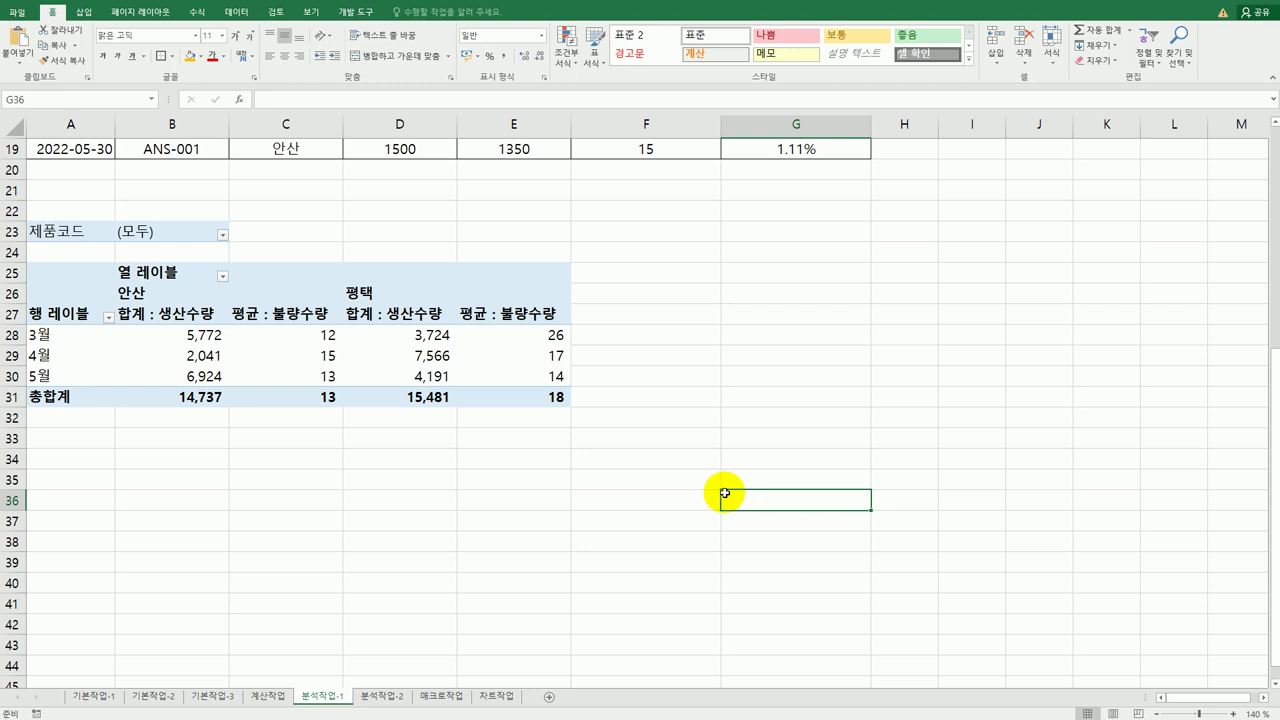
Go to the 분석작업-2 sheet and sort the 지점별 자동차 판매현황 table by 지점 in ascending order.
left_click(383, 695)
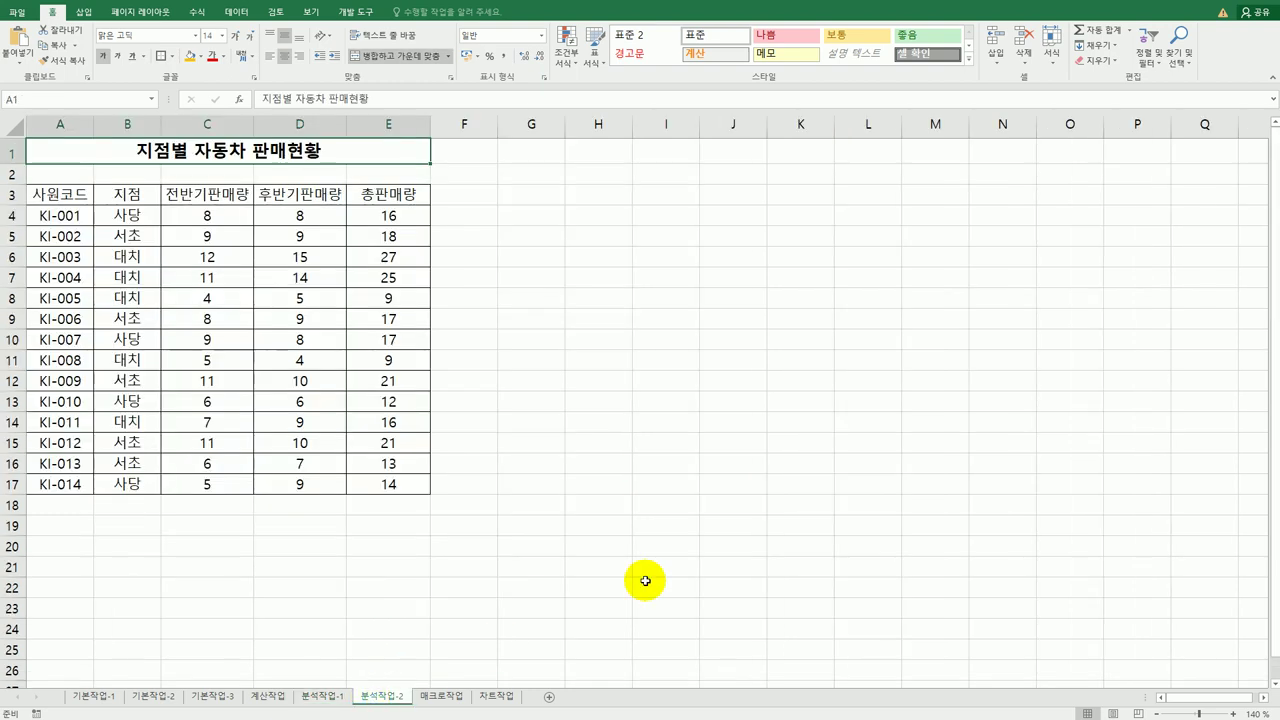
left_click(157, 397)
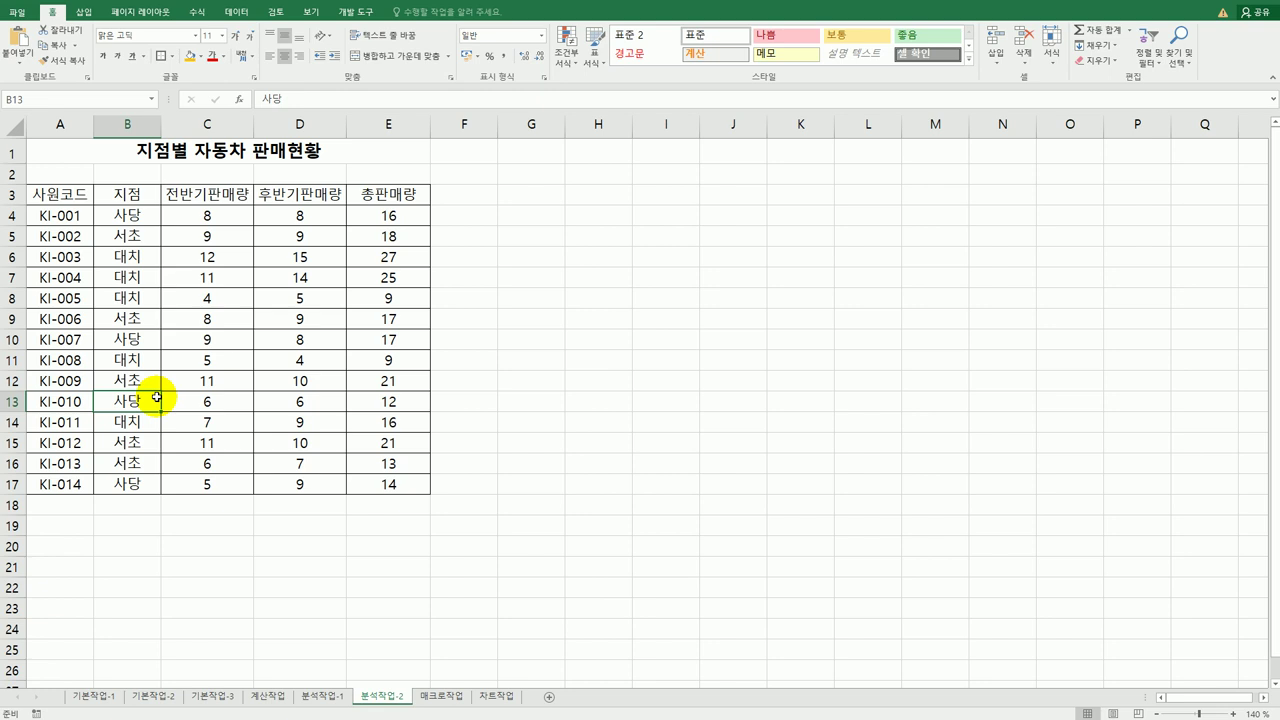
left_click(138, 279)
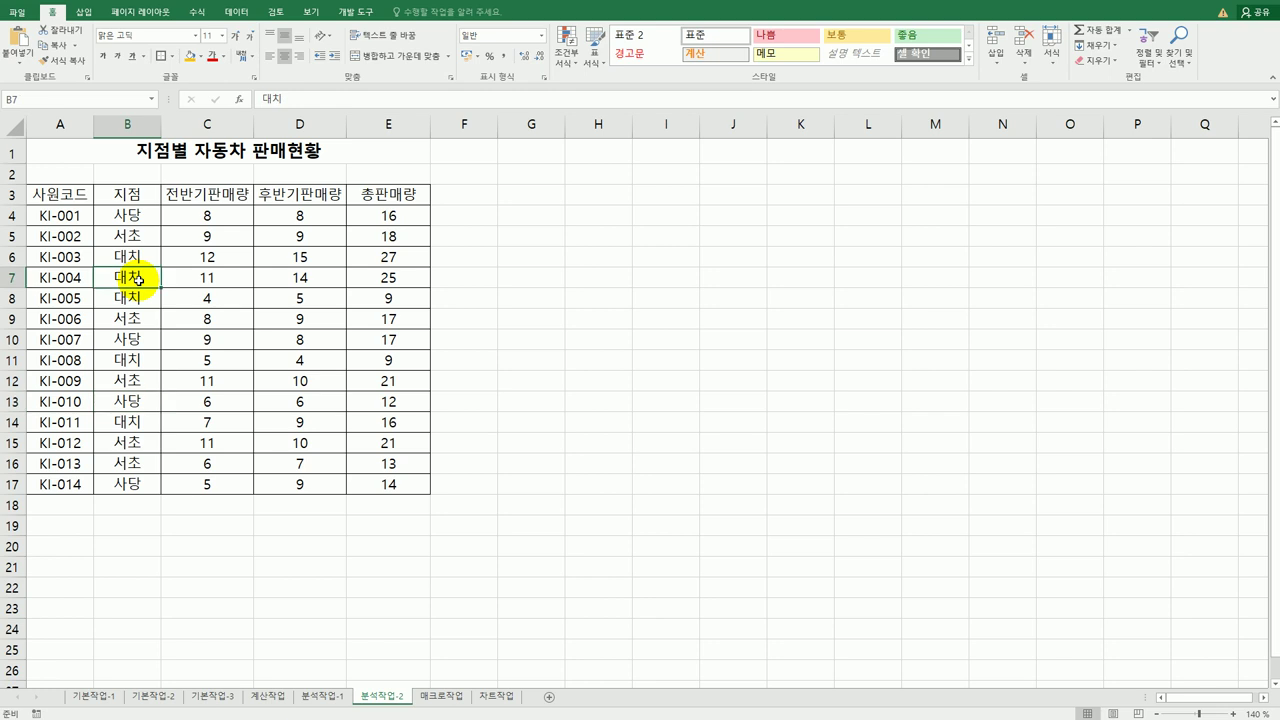
left_click(236, 14)
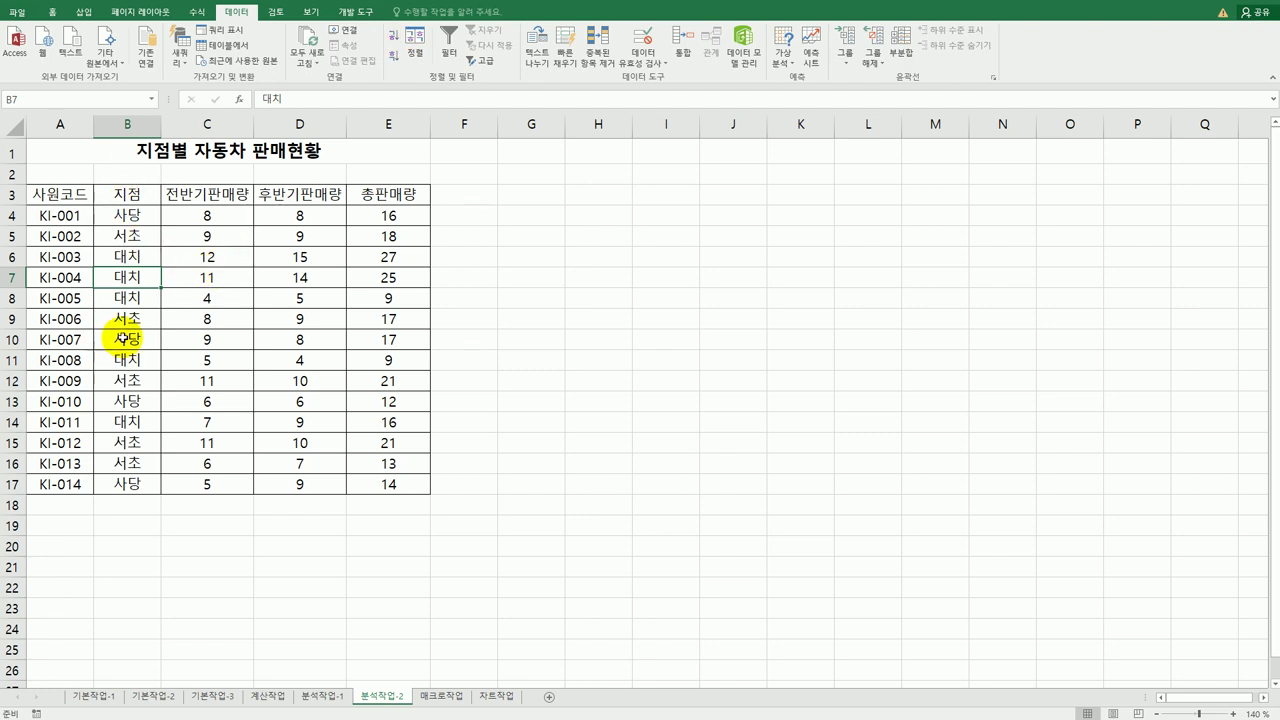
left_click(391, 41)
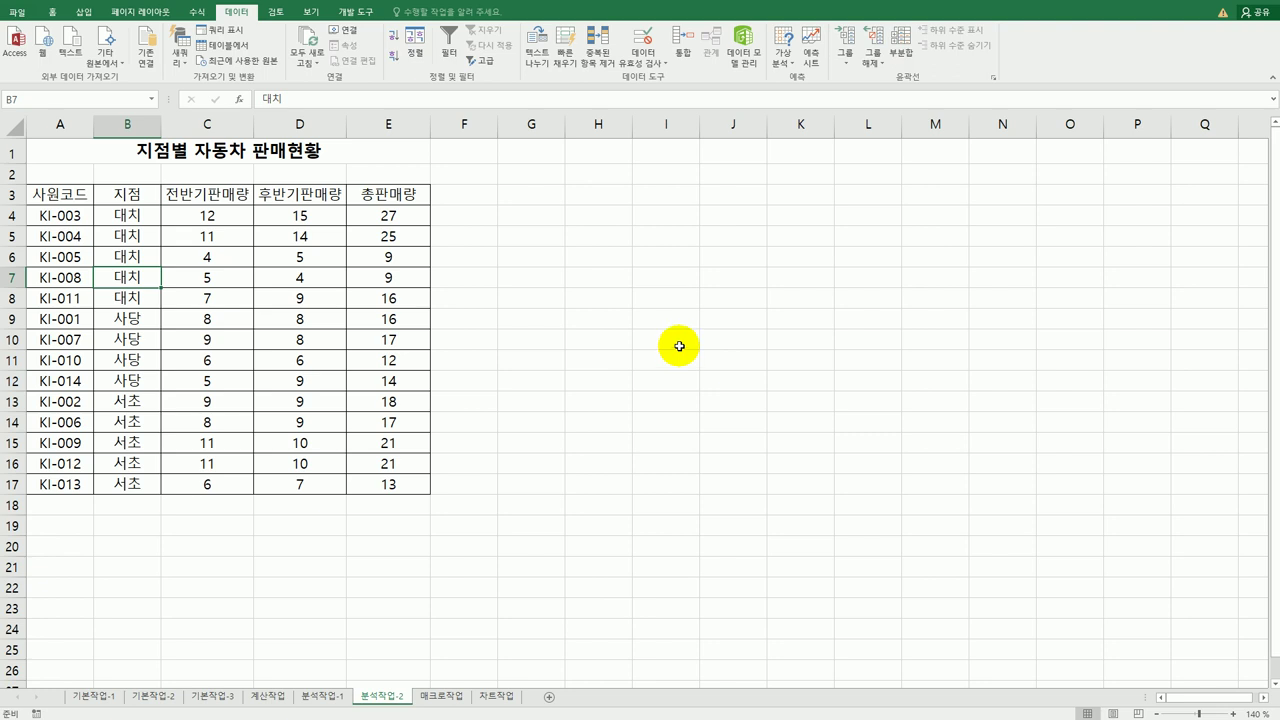
Add a subtotal to the sales table grouped by 지점, using 최대값 (maximum) on 총판매량.
left_click(906, 56)
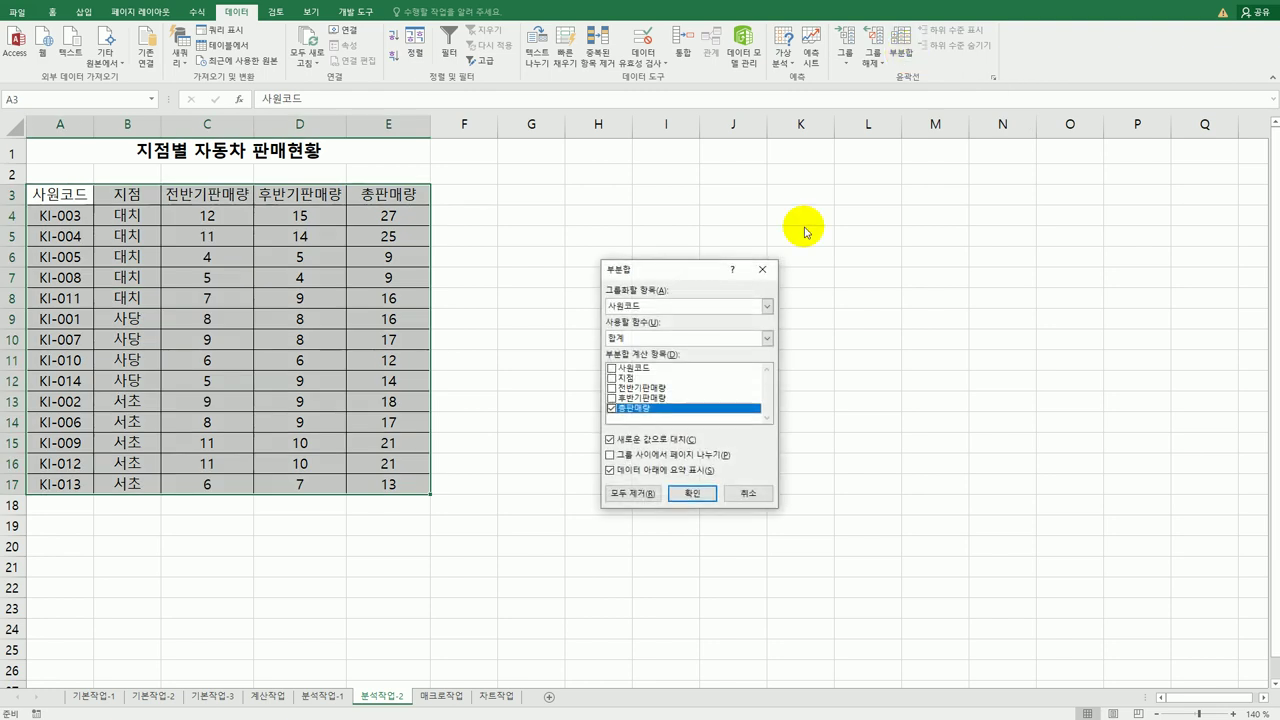
left_click(697, 312)
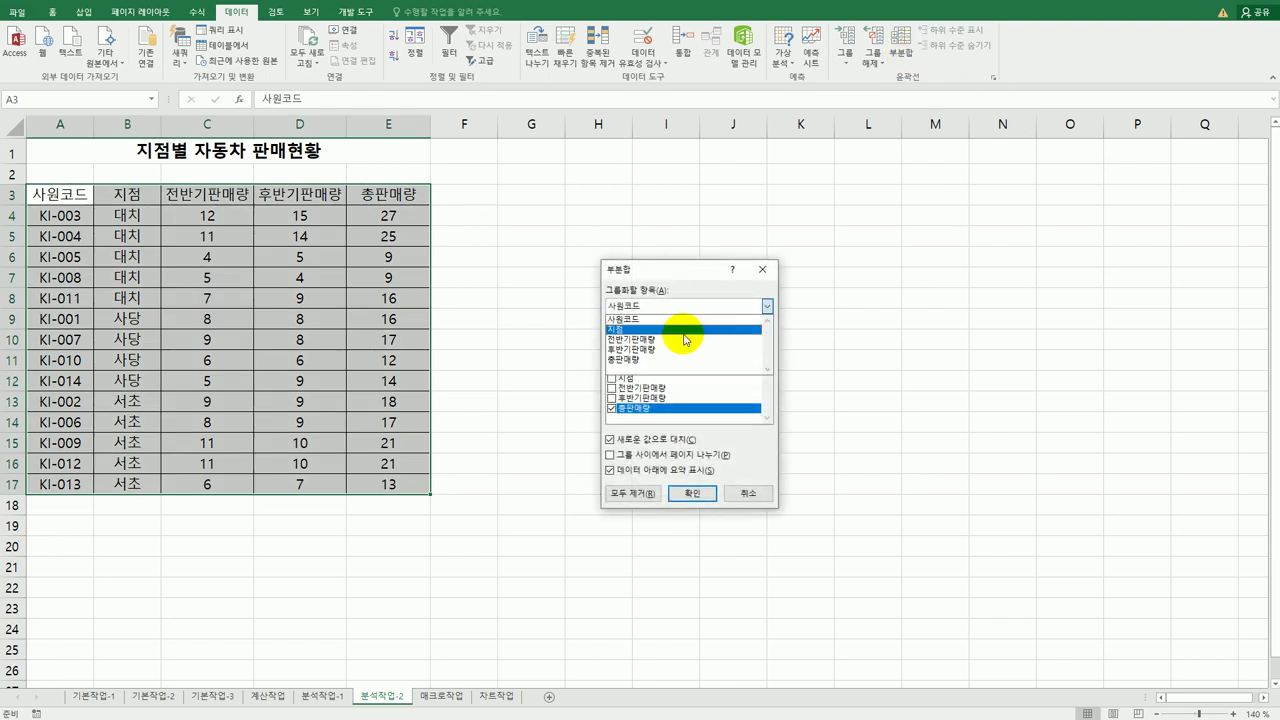
left_click(686, 325)
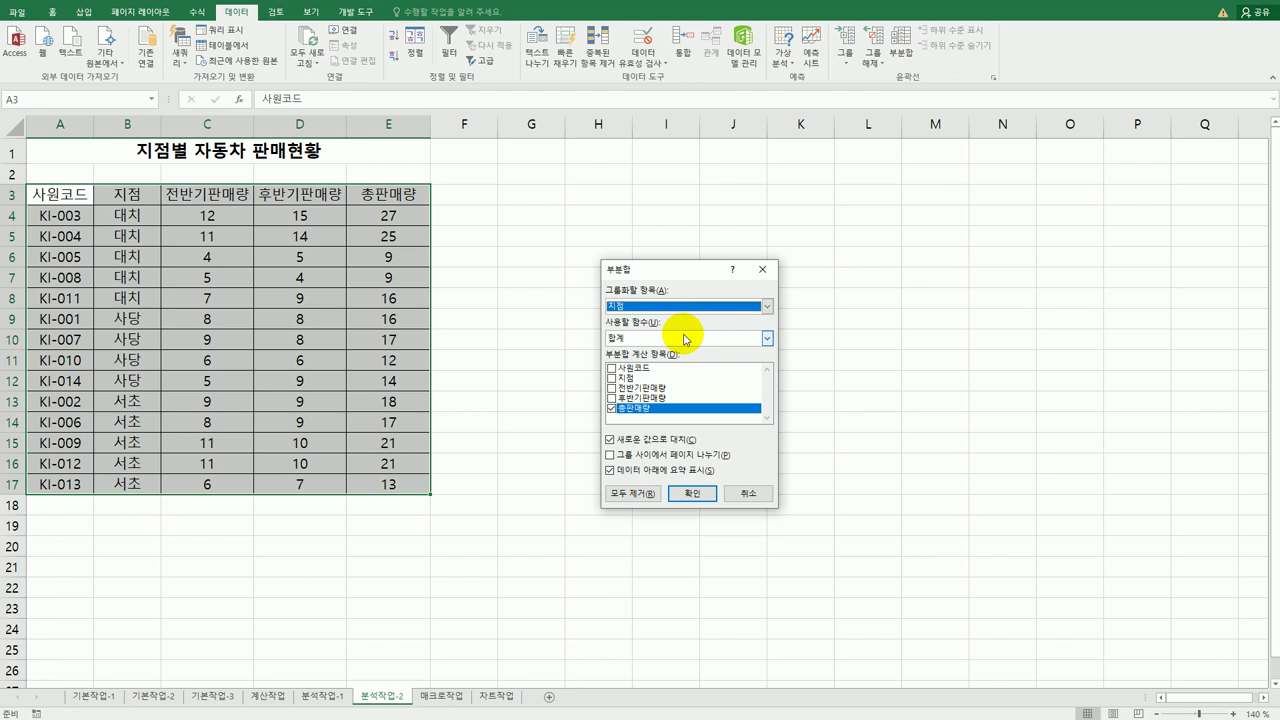
left_click(687, 339)
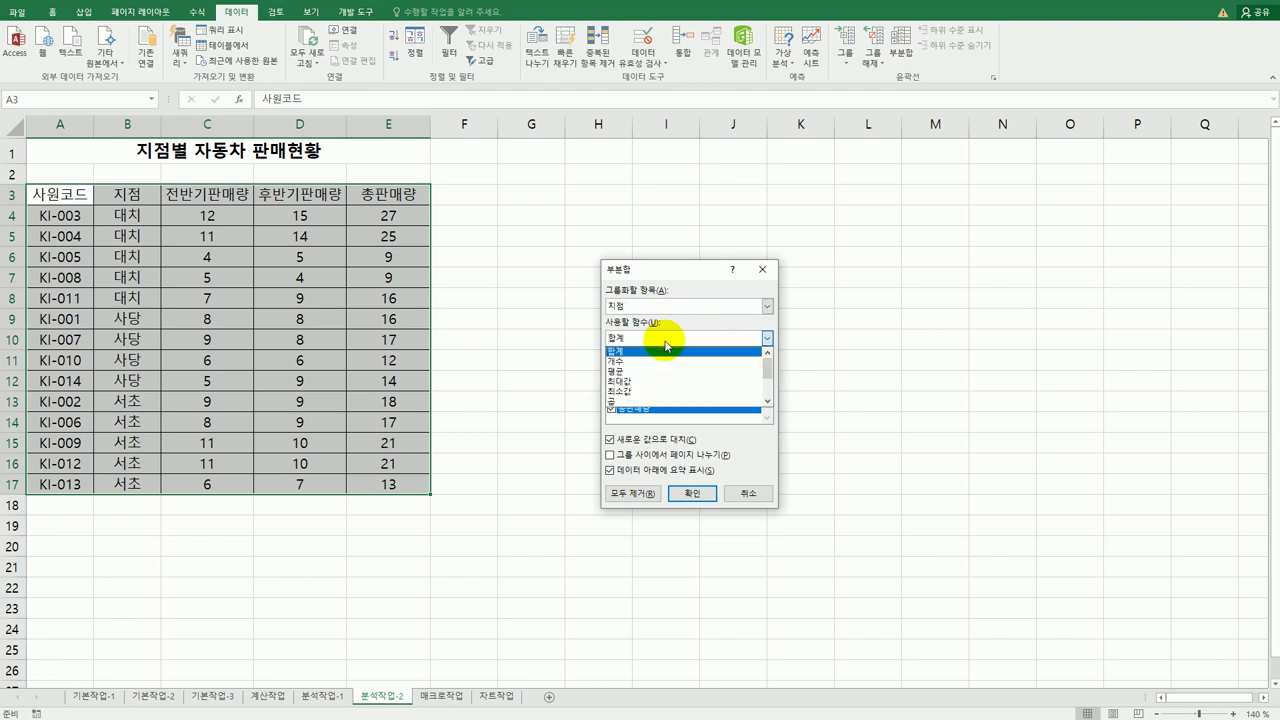
left_click(655, 384)
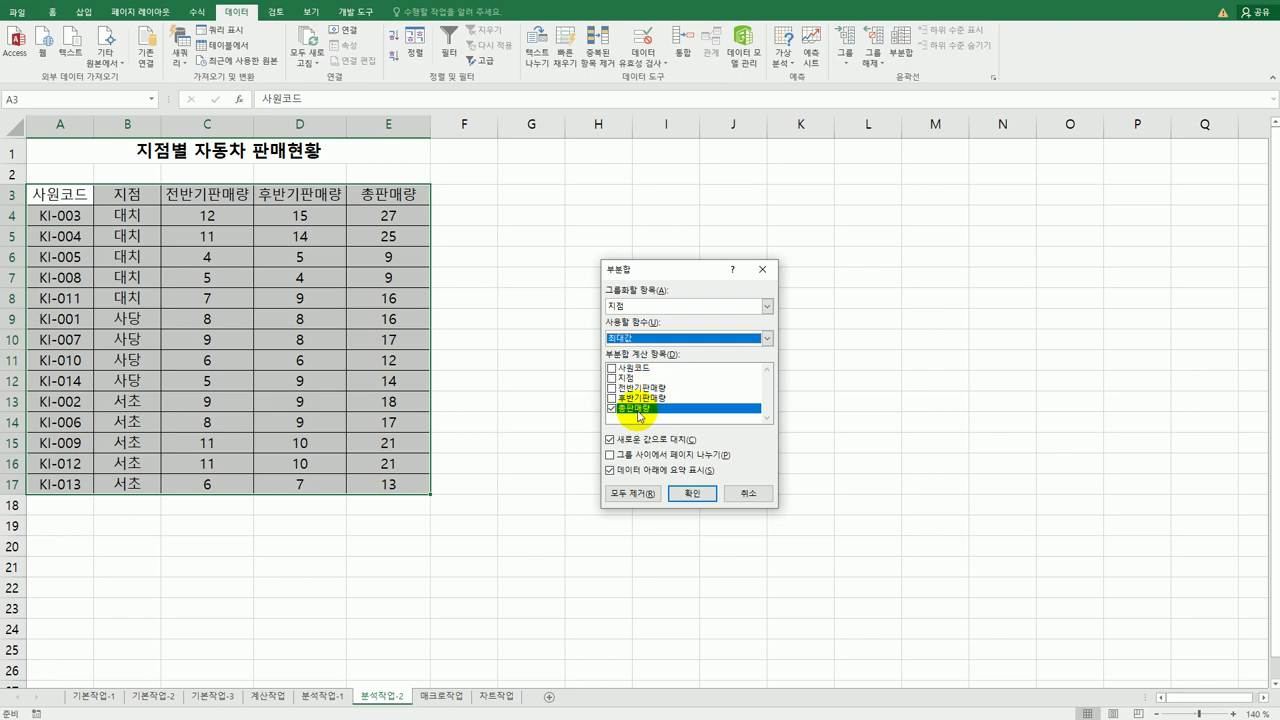
left_click(692, 493)
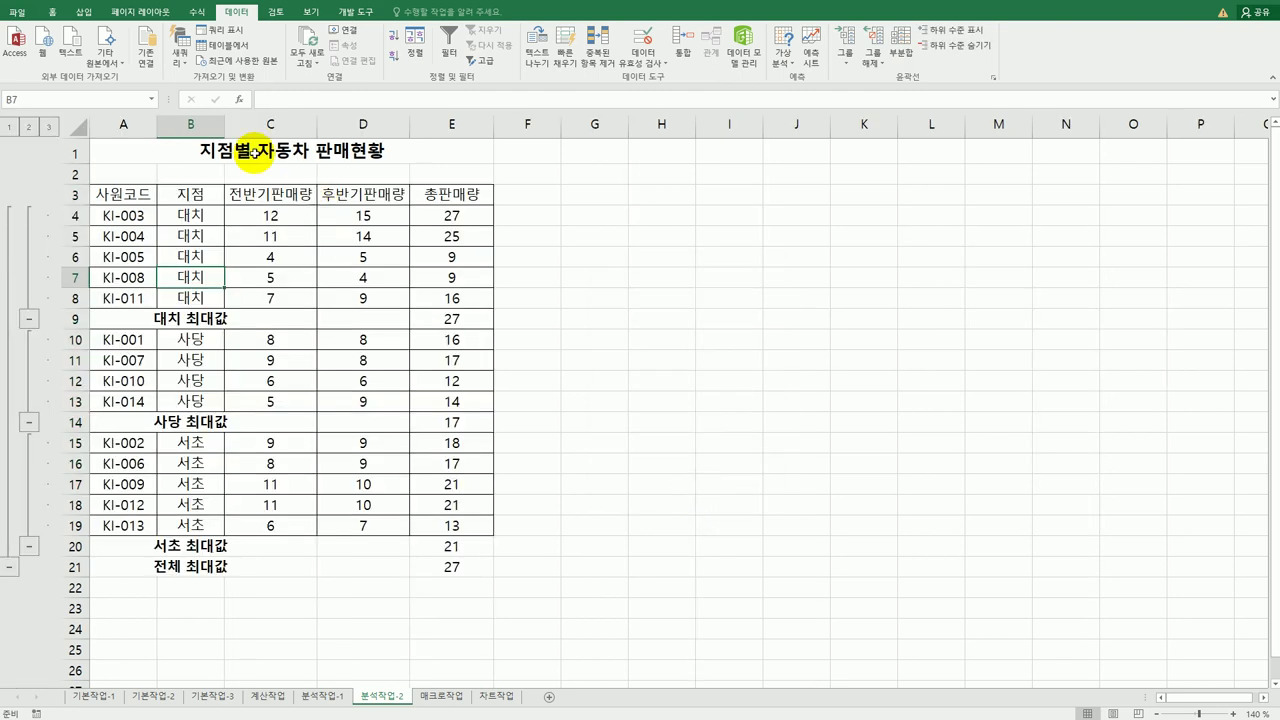
Autofit column B and add a second 지점 subtotal with 평균 for 전반기판매량 and 후반기판매량, without replacing the existing subtotals.
double_click(222, 126)
left_click(899, 55)
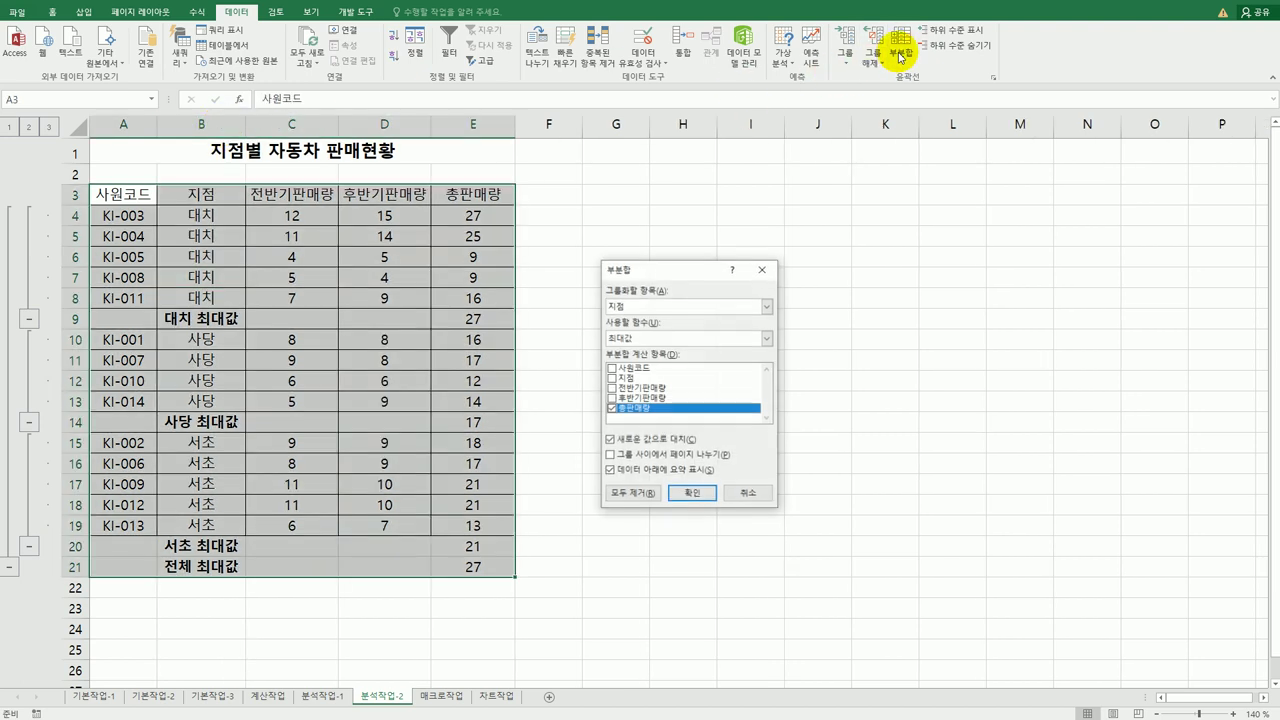
left_click(704, 338)
left_click(690, 372)
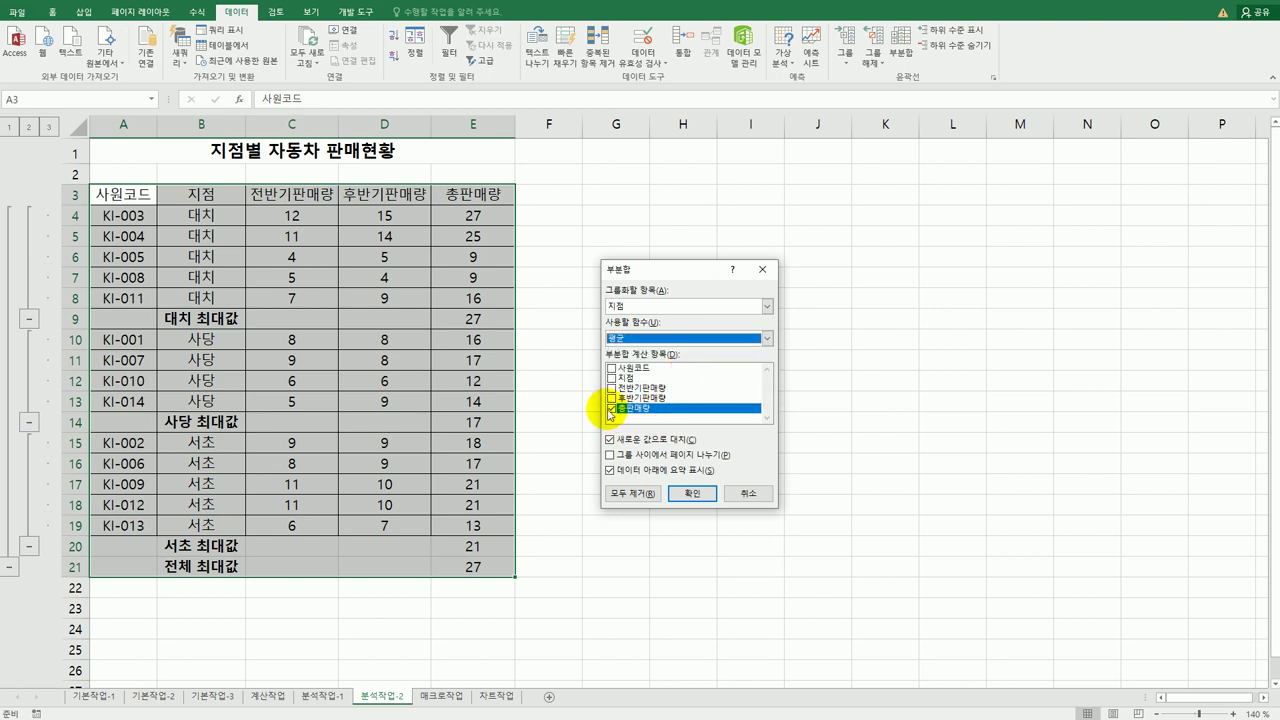
left_click(611, 408)
left_click(611, 388)
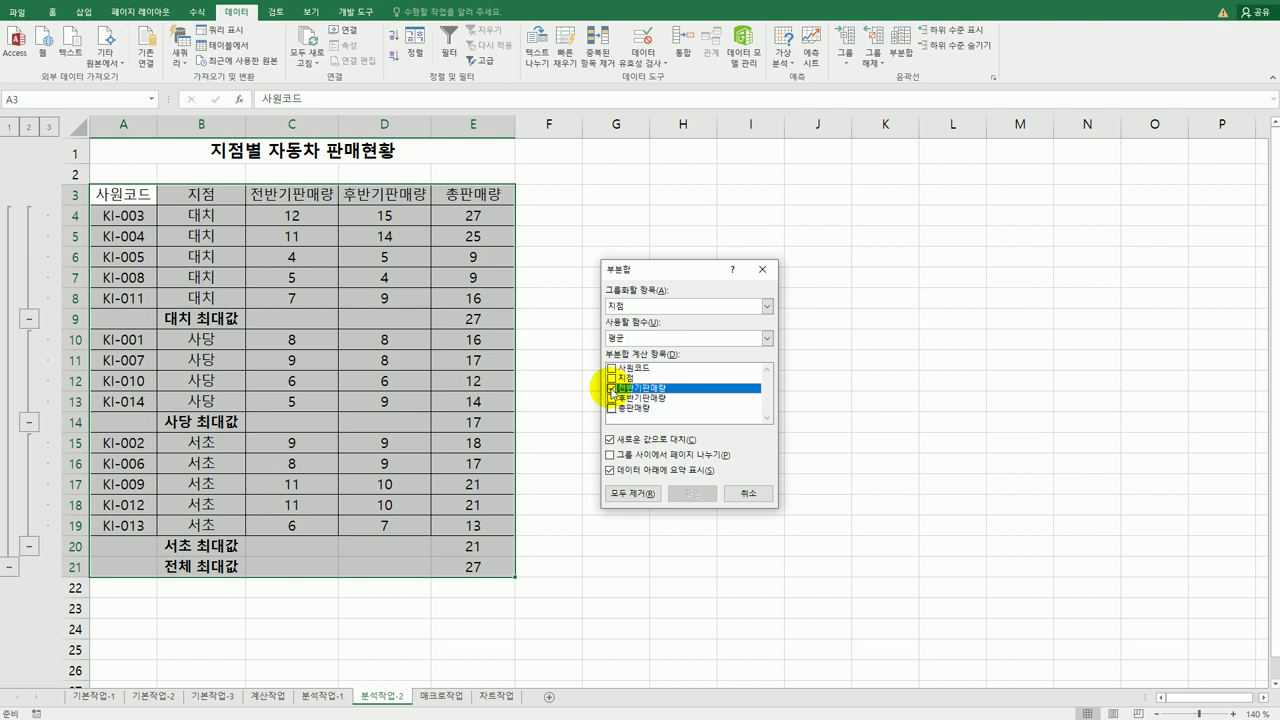
left_click(611, 398)
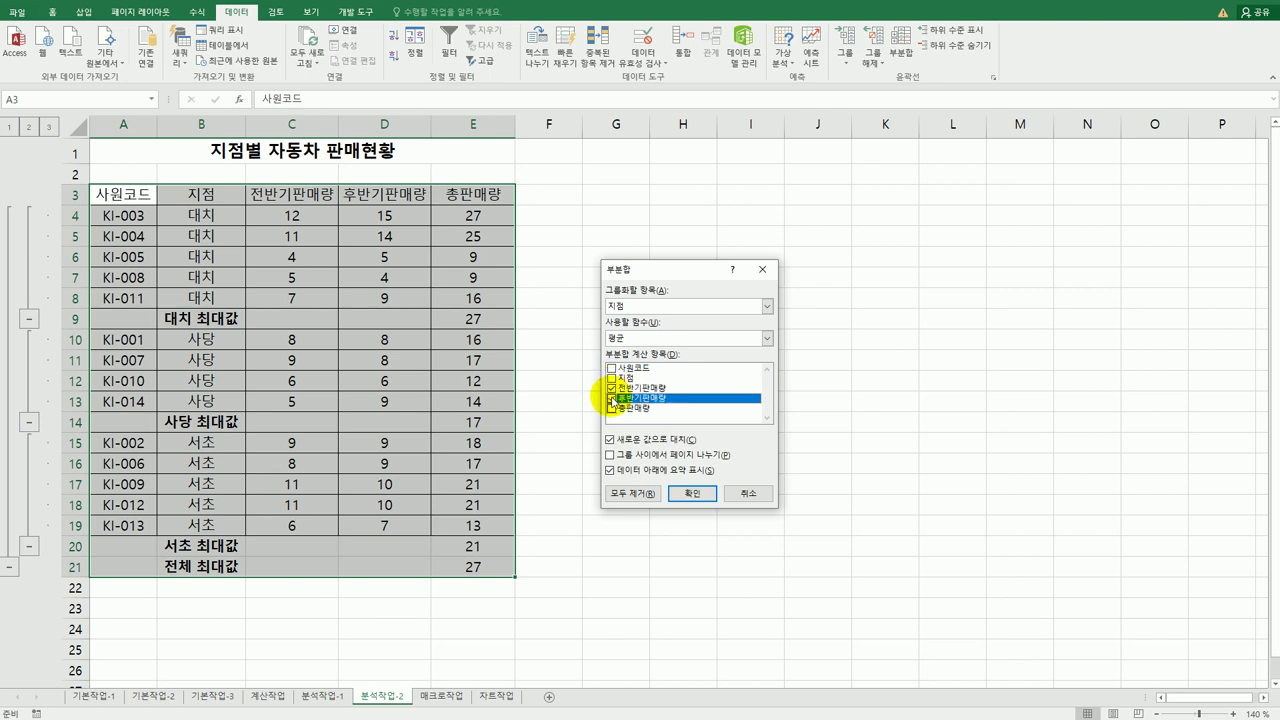
left_click(611, 438)
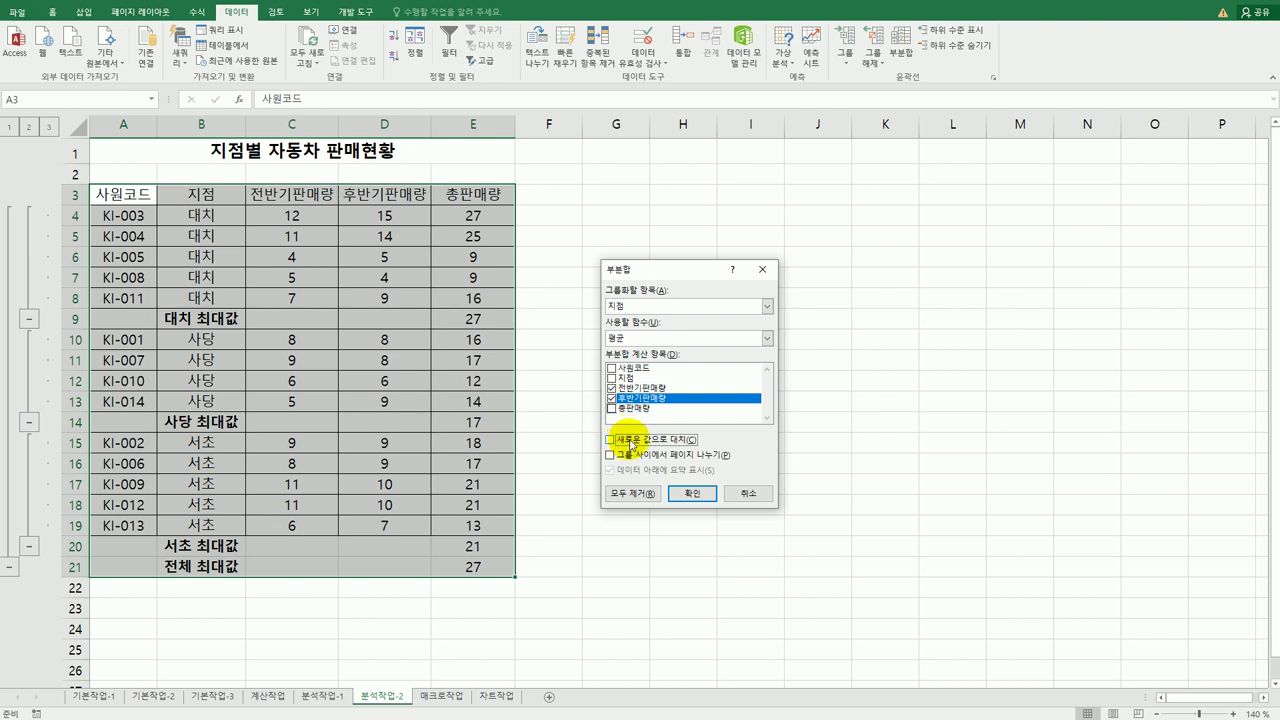
left_click(690, 493)
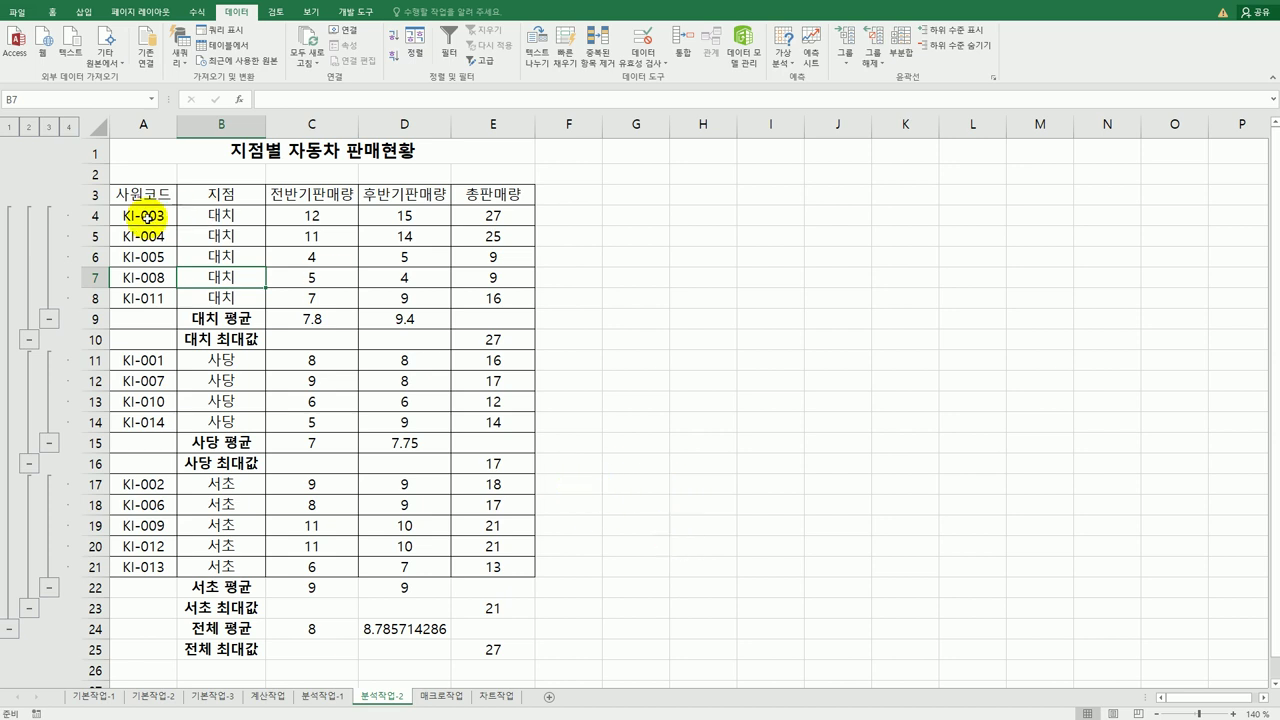
Format the subtotaled range A3:E25 as a table with headers, using a light blue banded table style.
left_click_drag(140, 194, 491, 640)
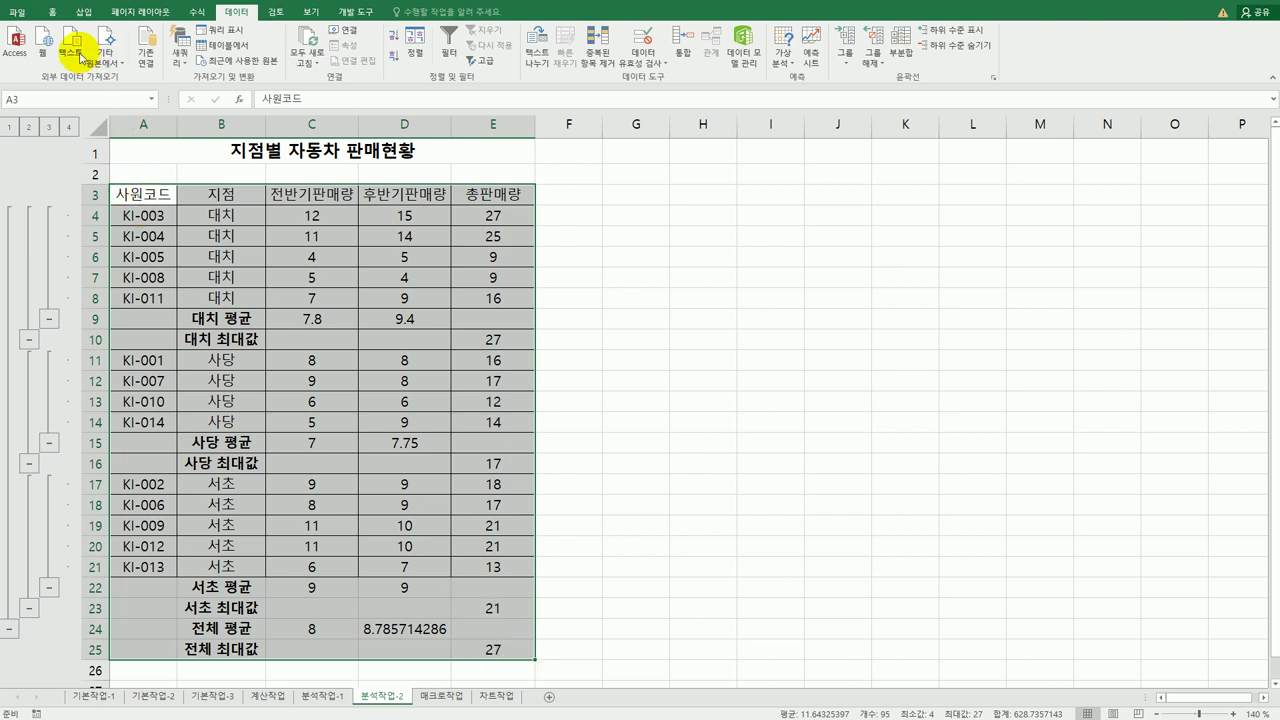
left_click(52, 12)
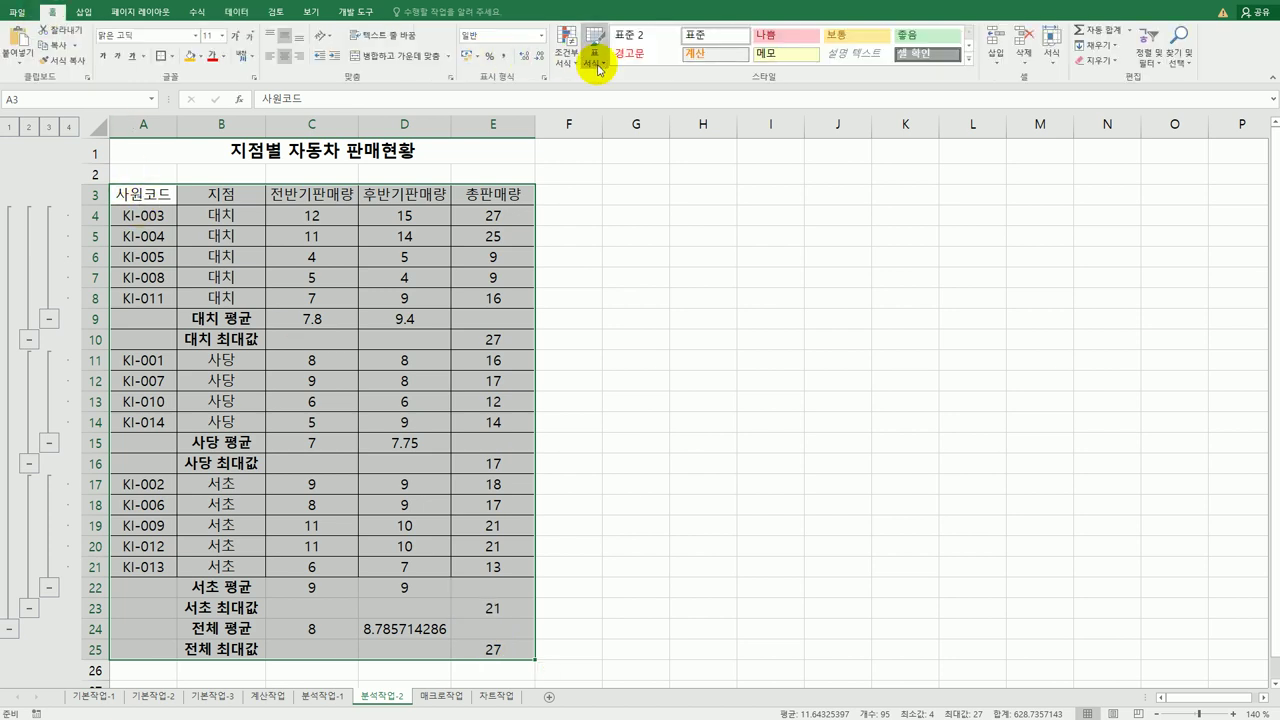
left_click(596, 56)
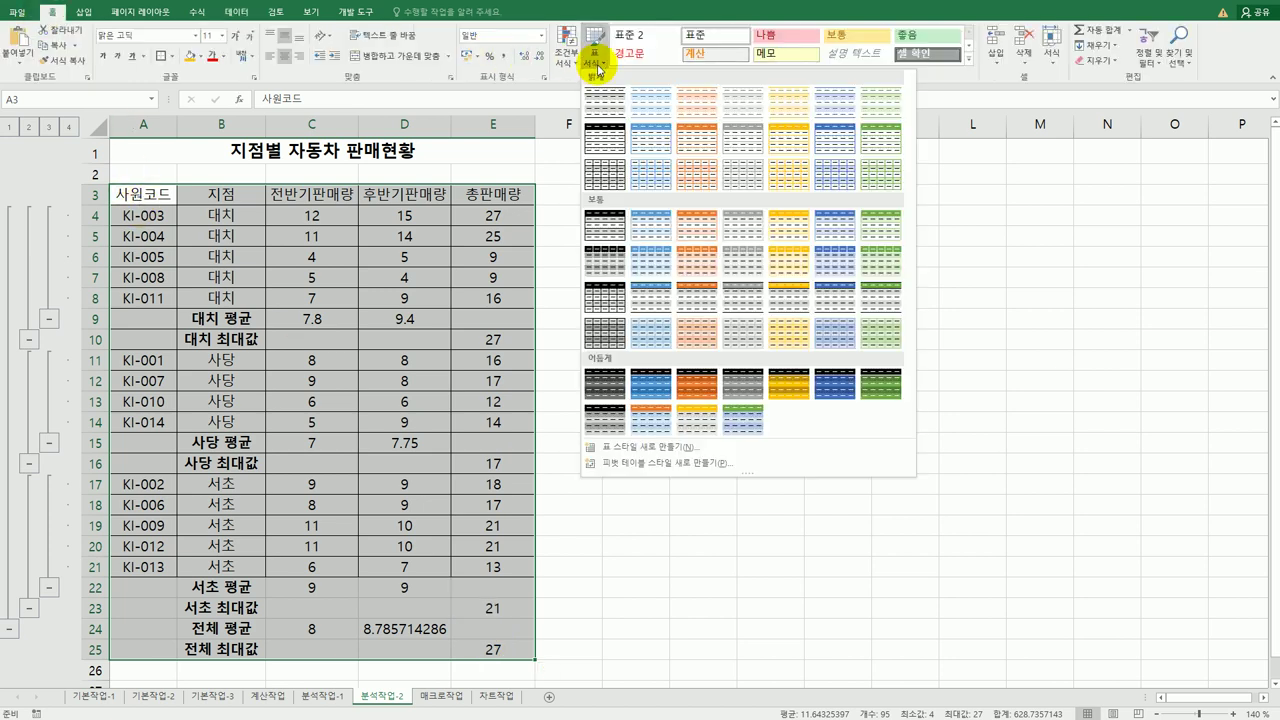
left_click(831, 119)
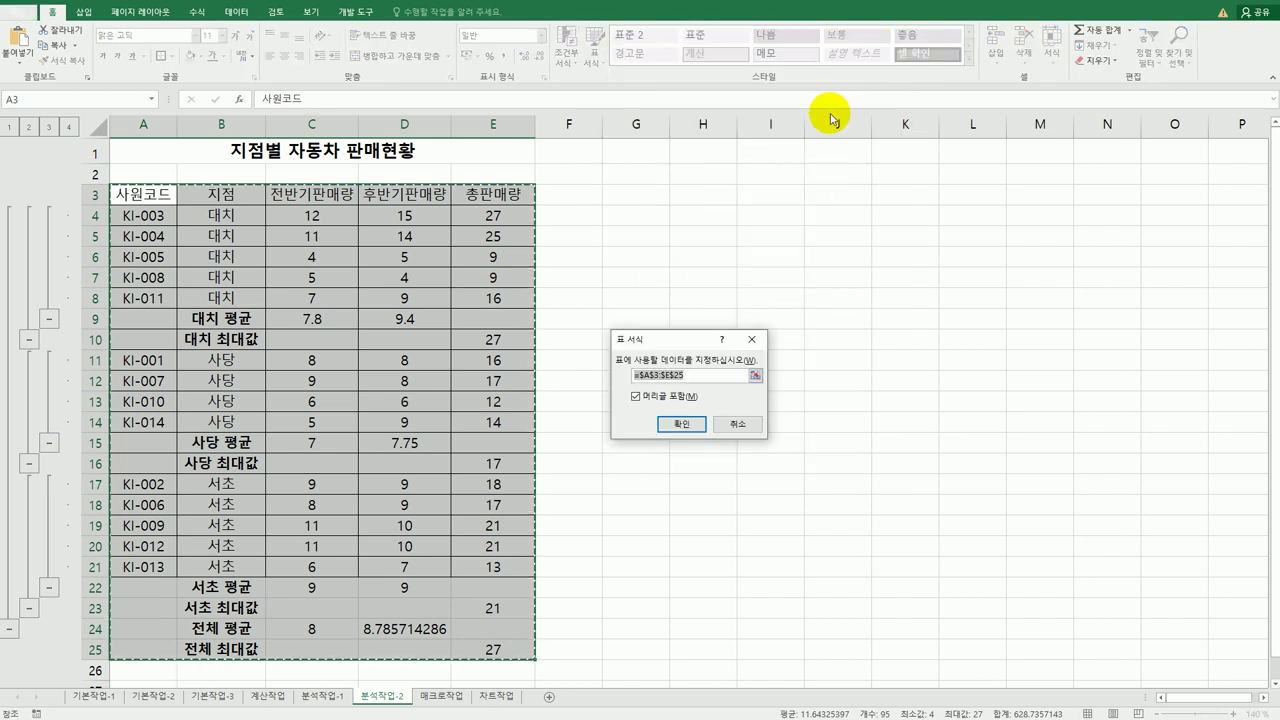
left_click(680, 425)
left_click(680, 430)
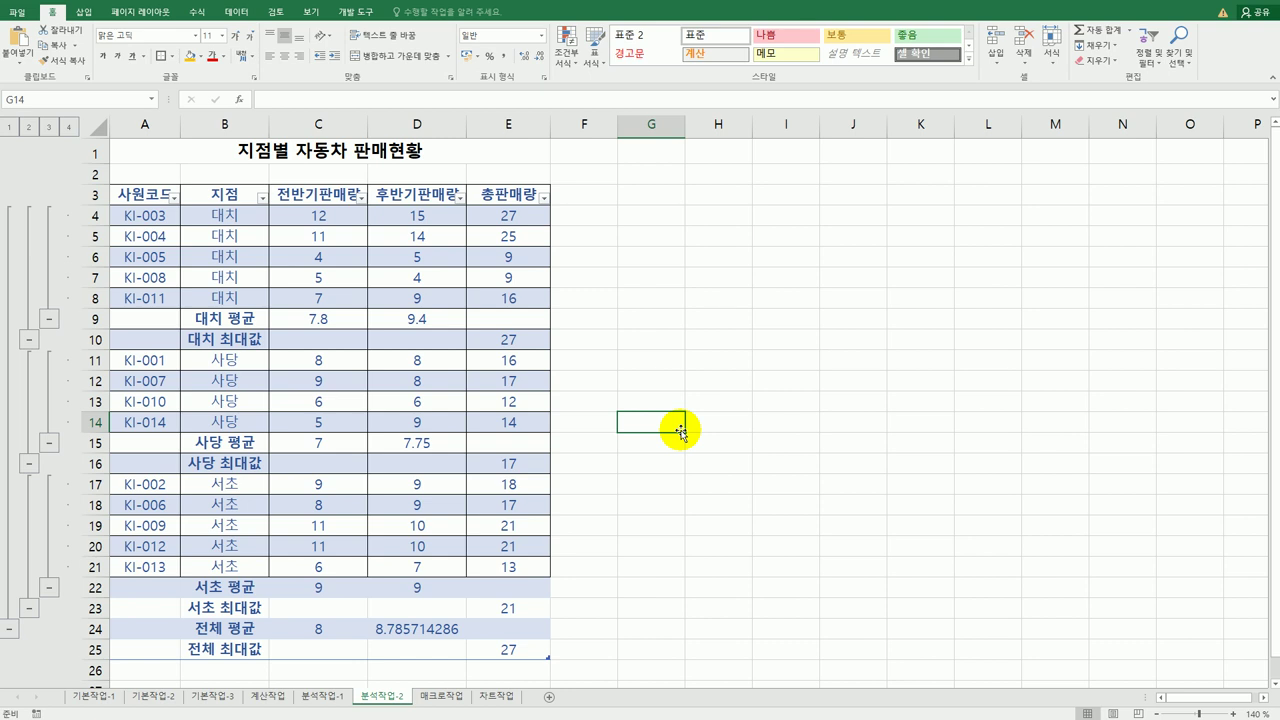
Go to the 매크로작업 sheet and draw a form-control button over cells B15:C16.
left_click(441, 696)
left_click(667, 535)
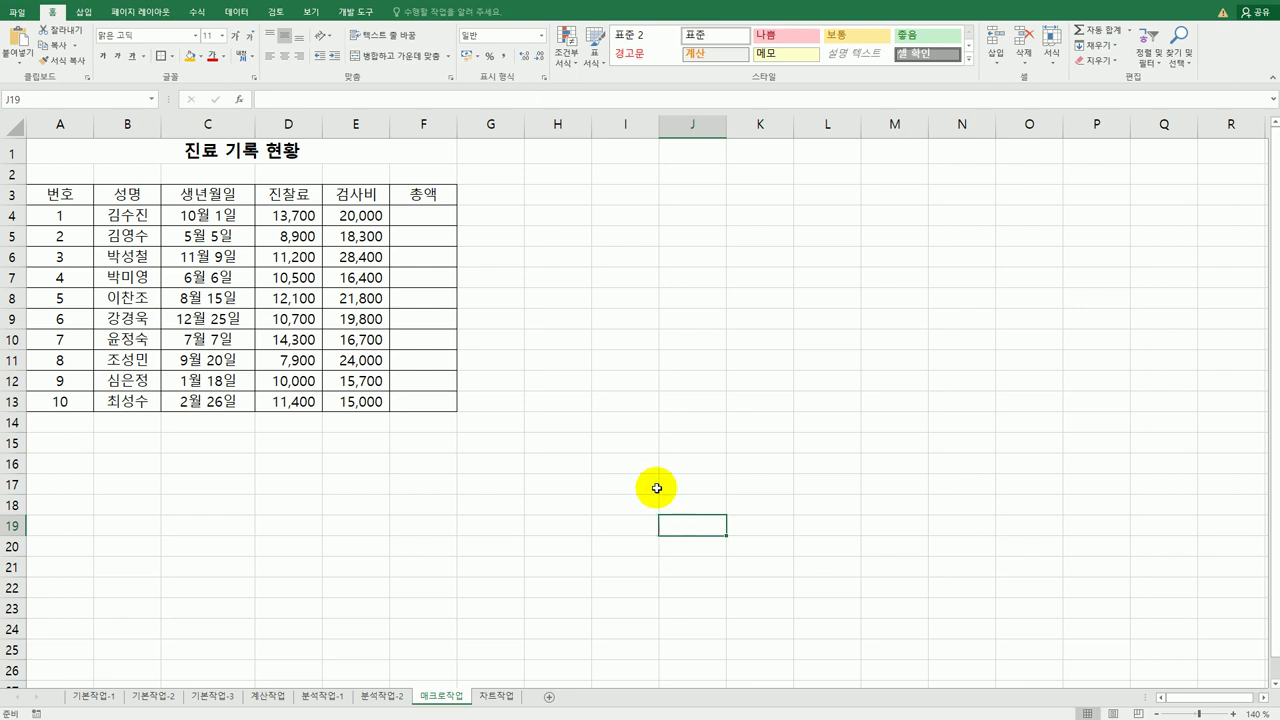
left_click(355, 11)
left_click(266, 55)
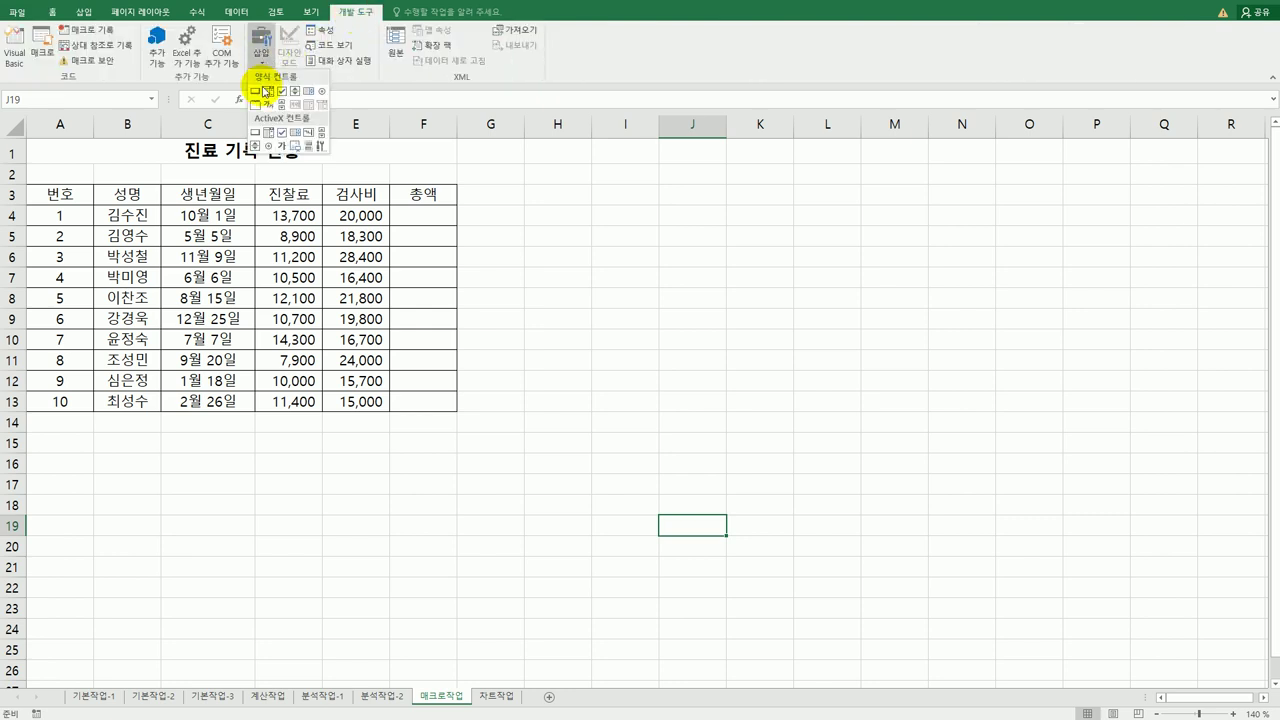
left_click(257, 98)
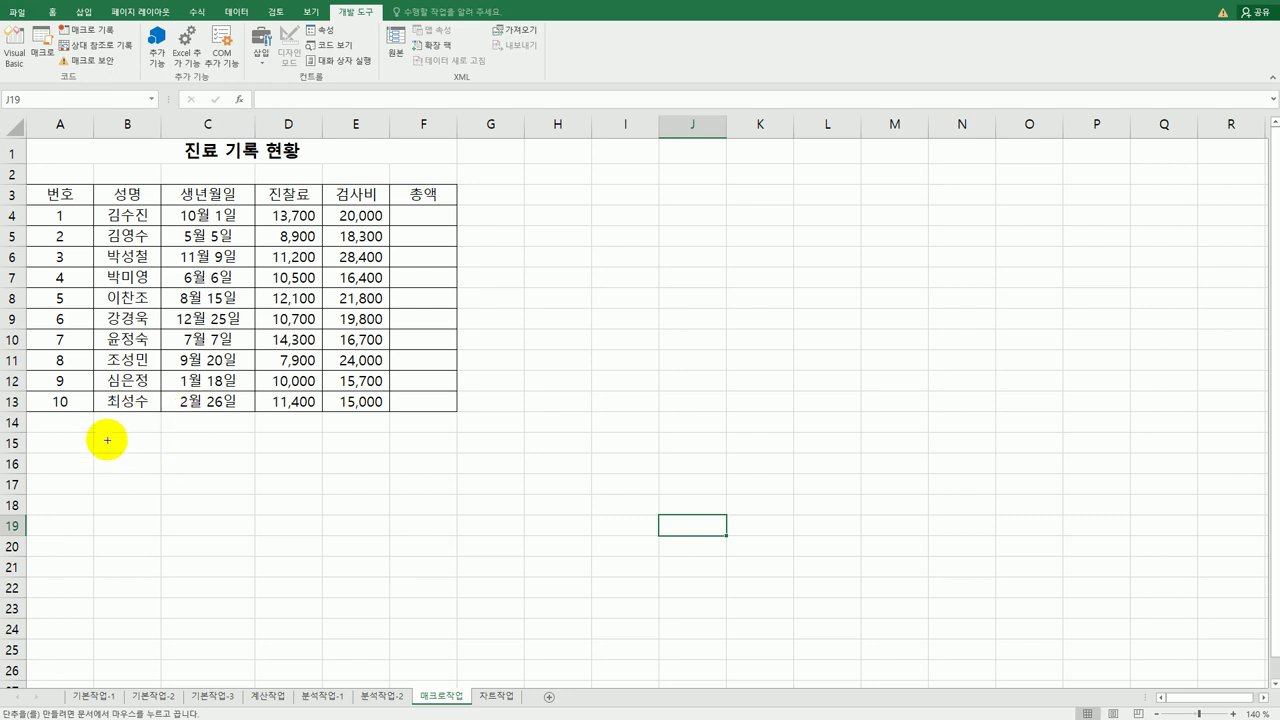
left_click_drag(94, 431, 240, 474)
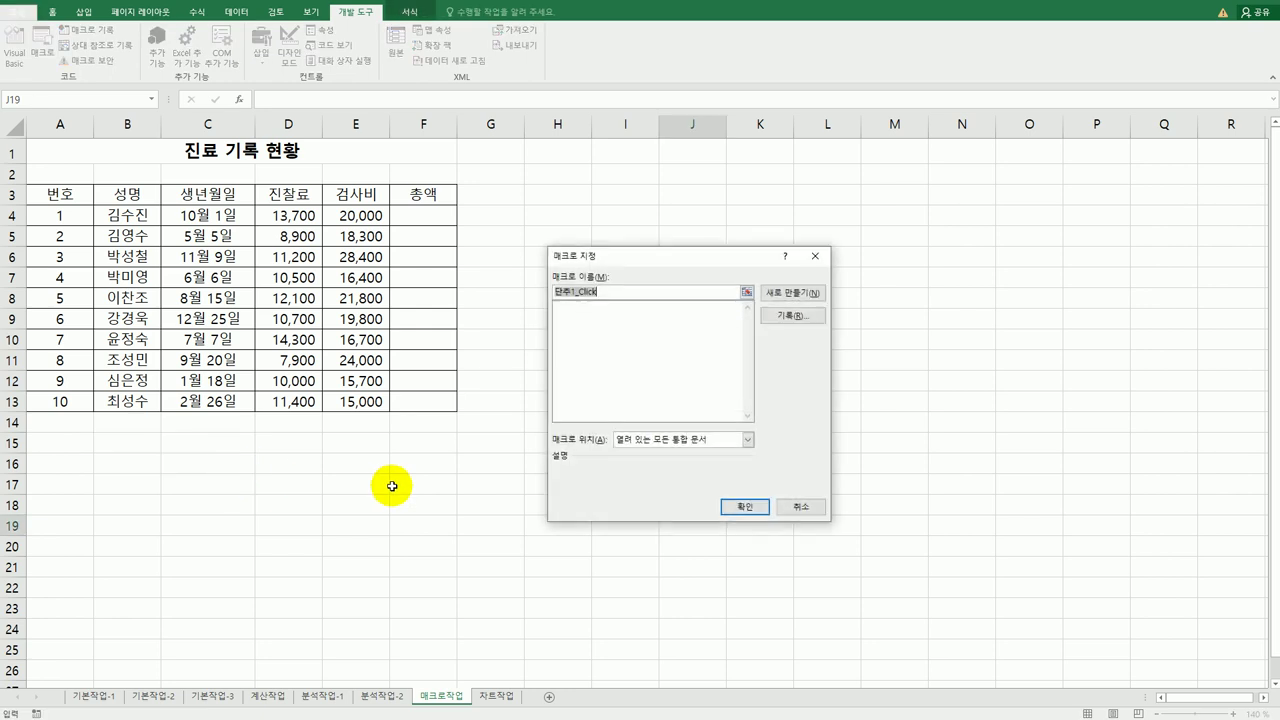
Name the button's macro 총액 and start recording it, stored in the current workbook (현재 통합 문서).
type("총액")
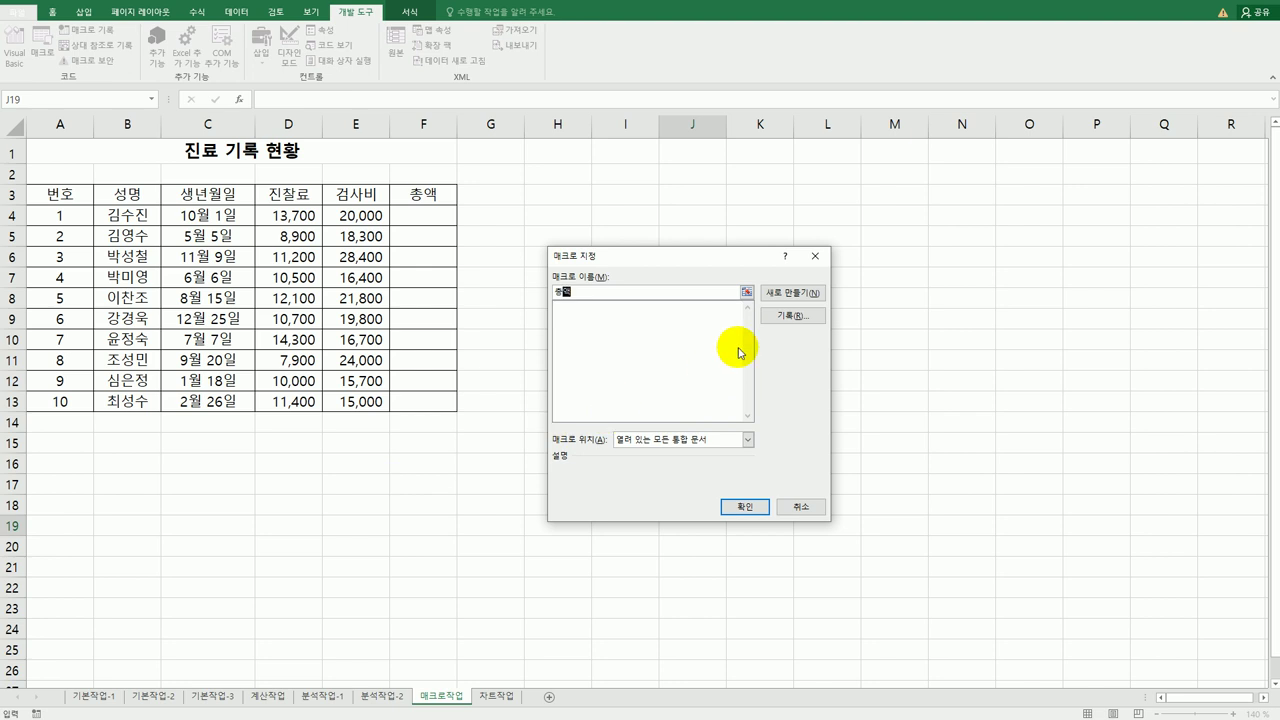
left_click(786, 317)
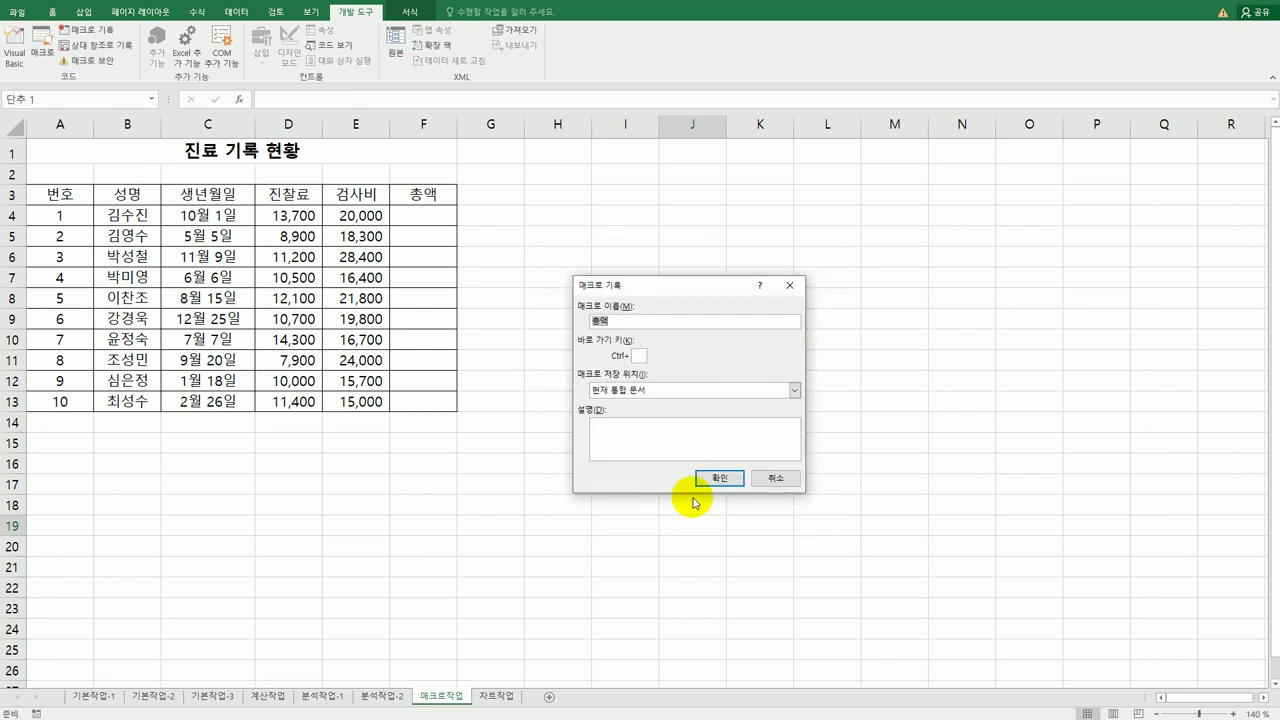
left_click(718, 478)
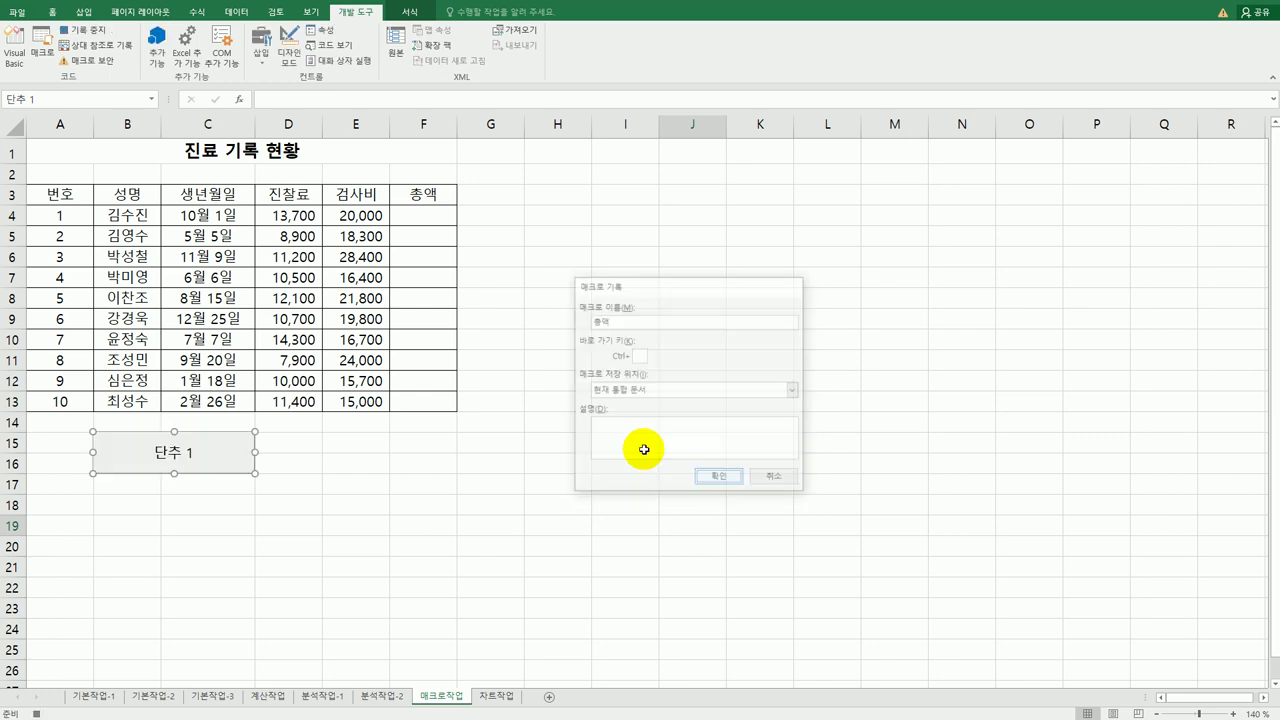
Enter the formula =D4+E4 in cell F4 to add 진찰료 and 검사비.
left_click(437, 216)
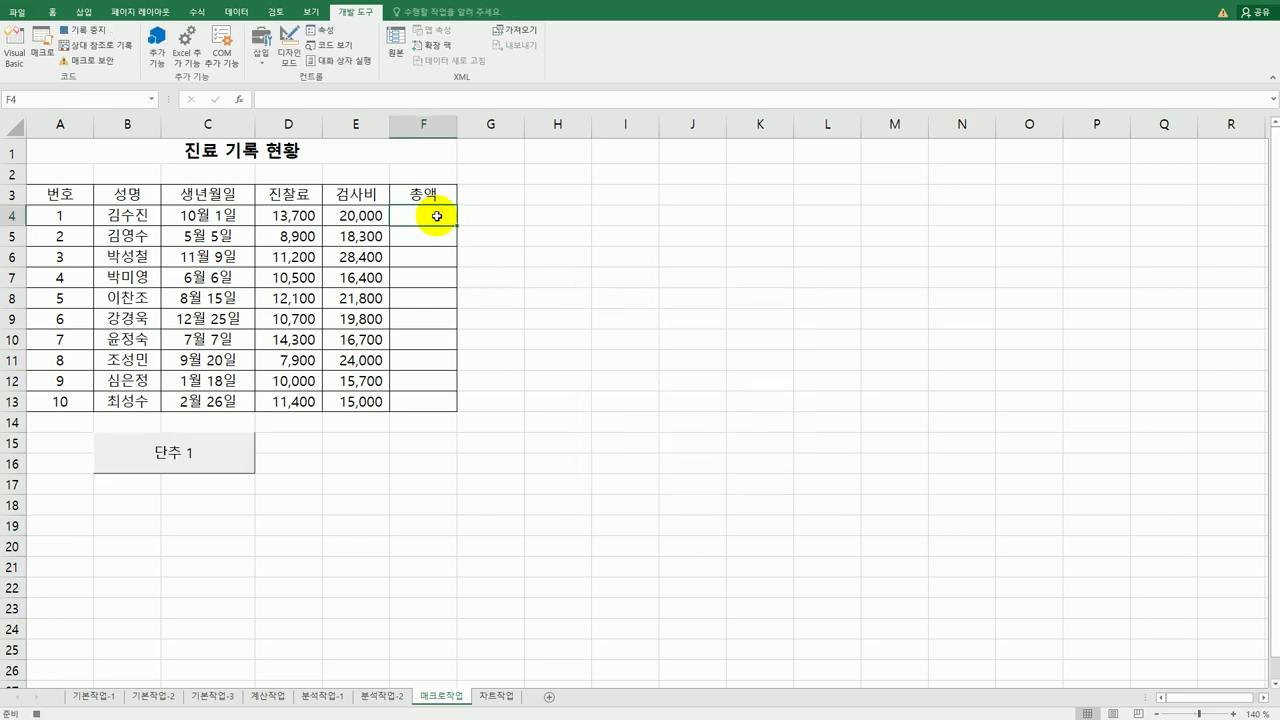
type("=")
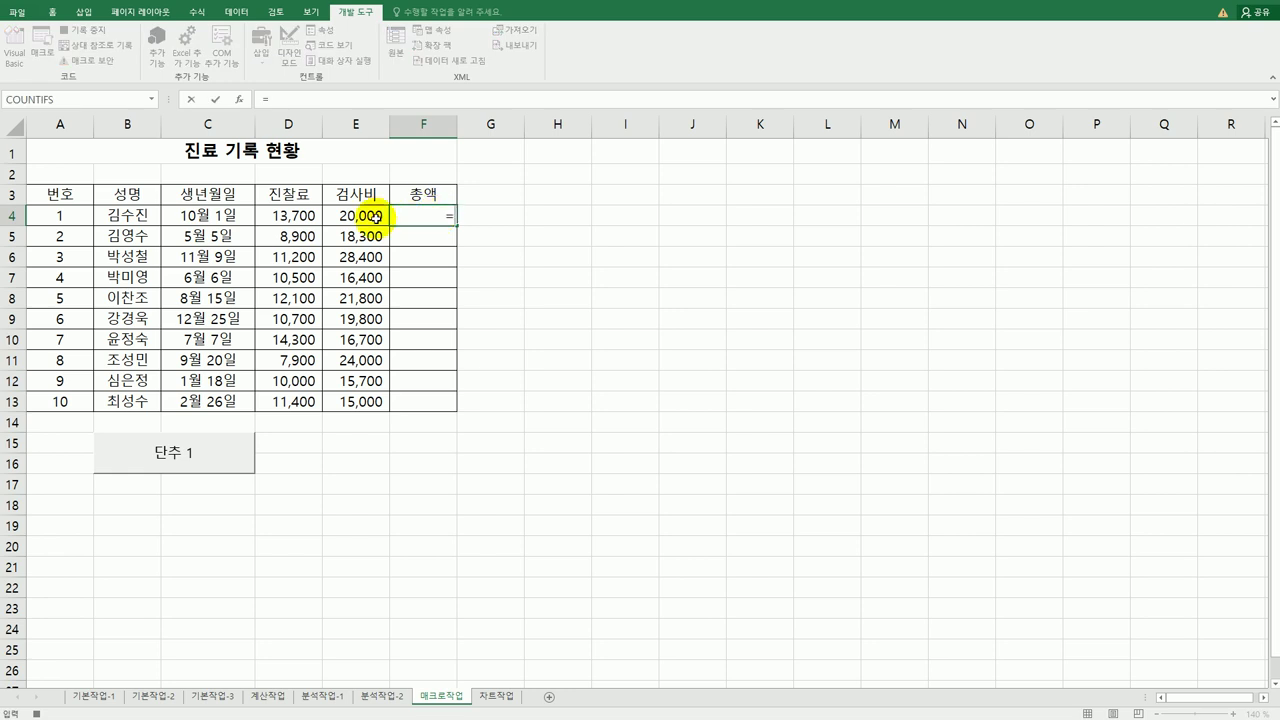
left_click(305, 218)
type("+")
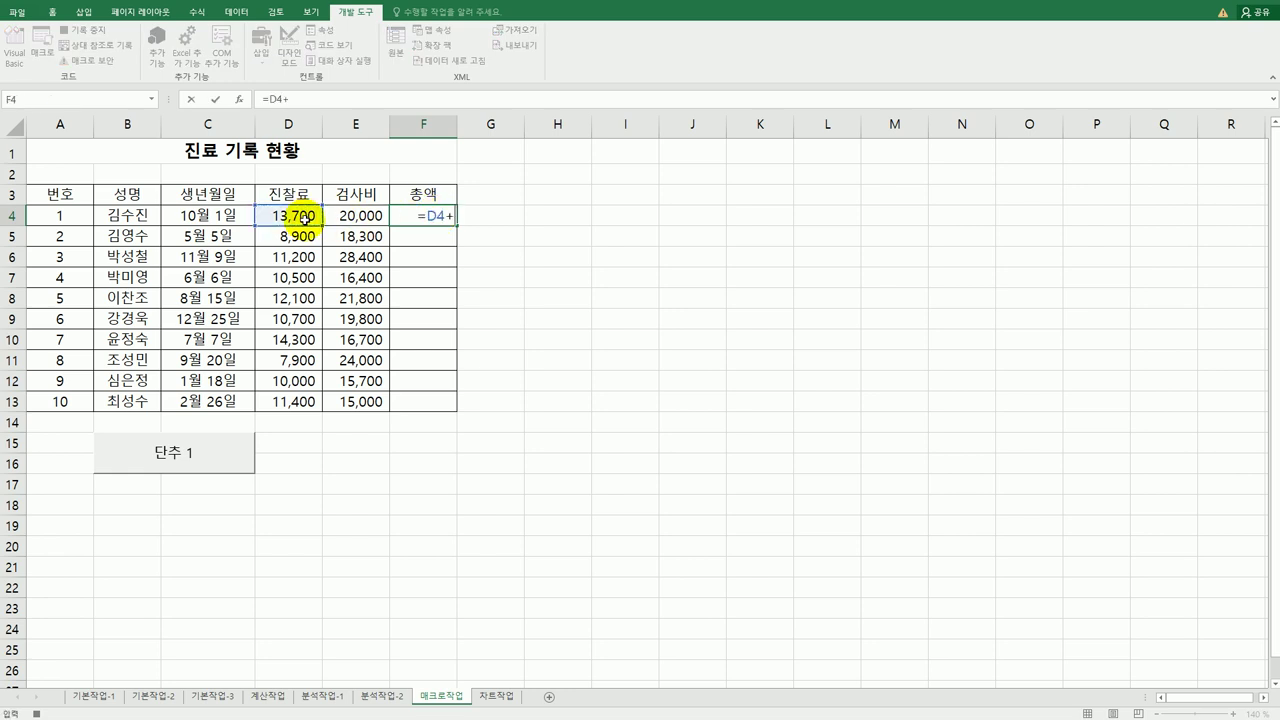
left_click(338, 218)
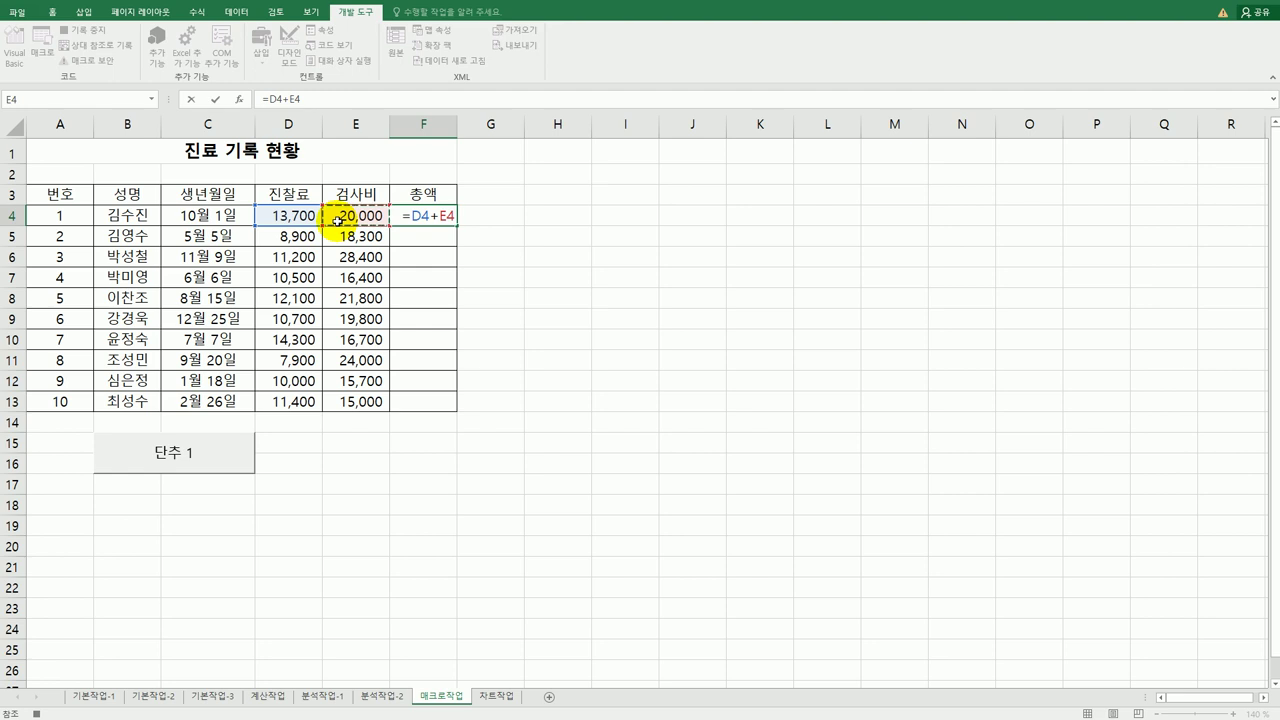
key("Return")
Fill the 총액 formula from F4 down to F13 and stop recording the macro.
left_click(432, 213)
left_click_drag(456, 227, 445, 407)
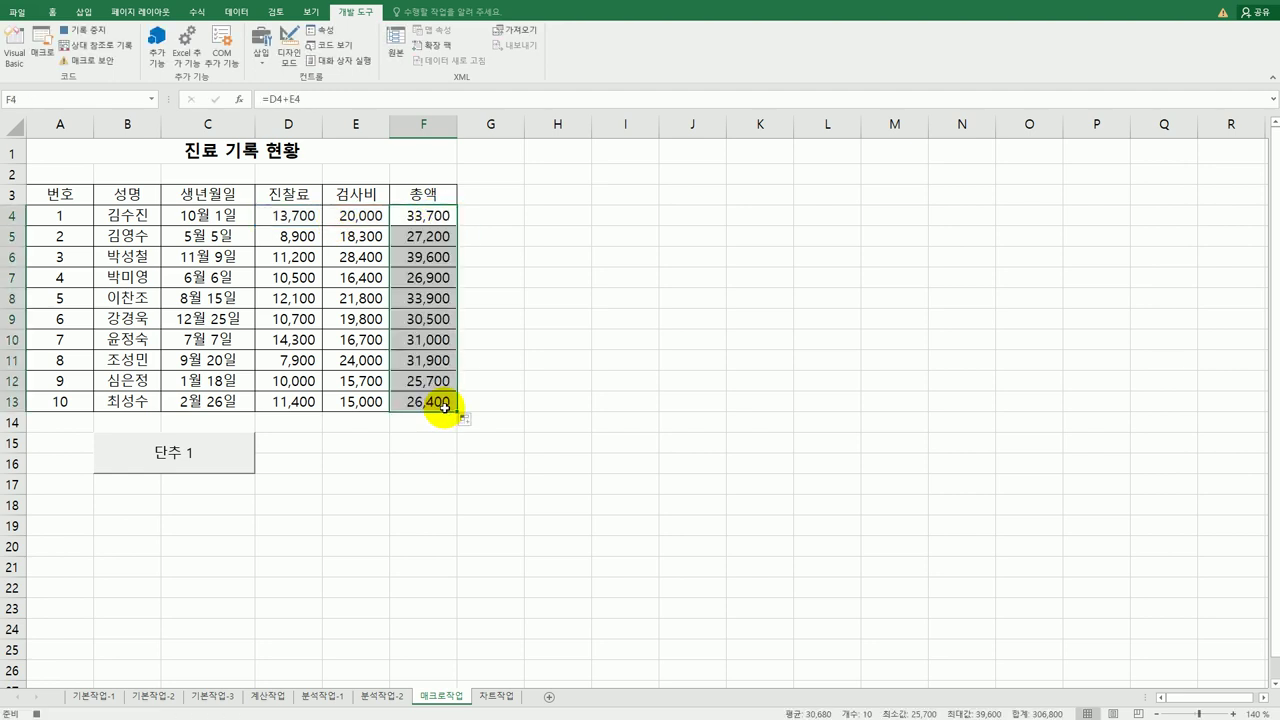
left_click(445, 407)
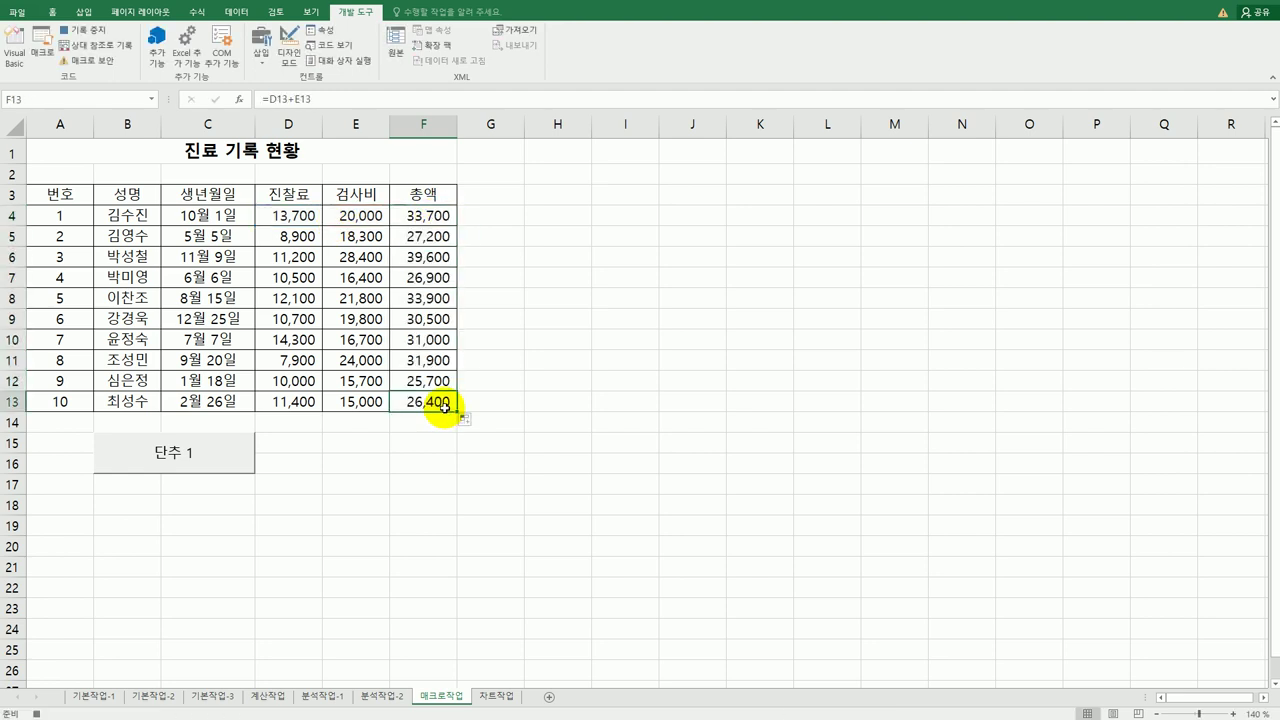
left_click(99, 40)
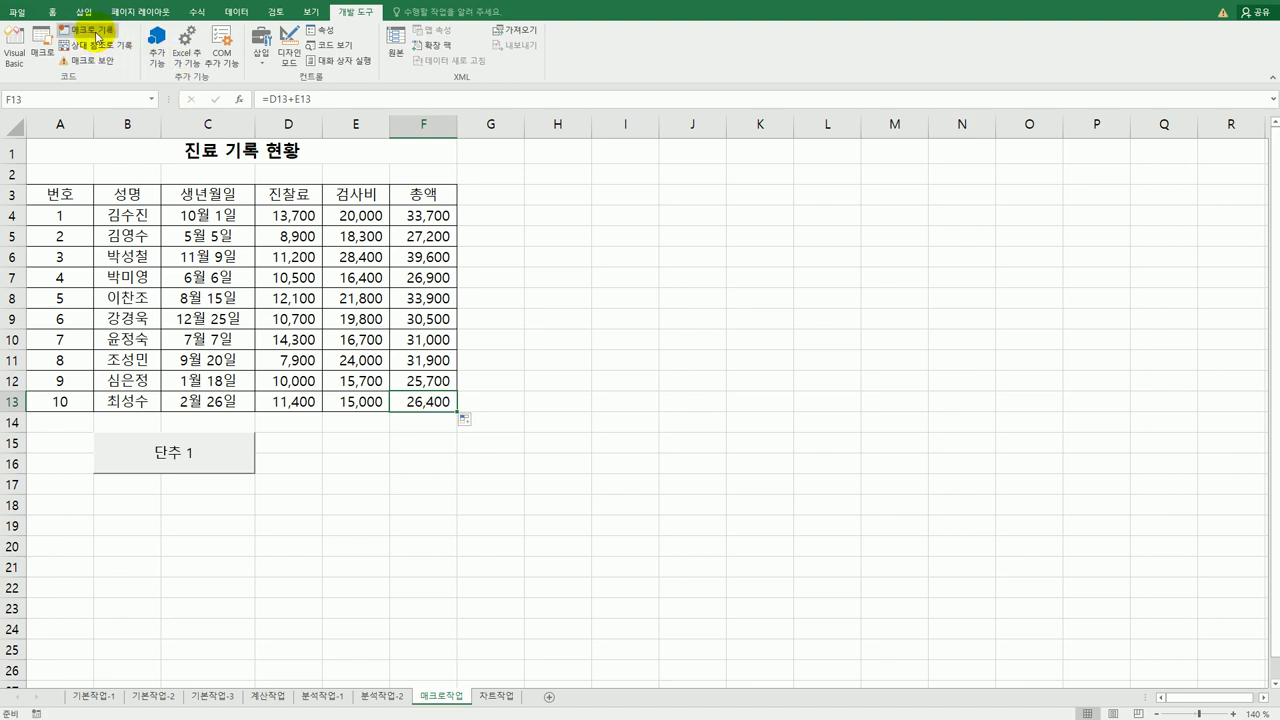
Change the label of the macro button below the table to 총액.
right_click(193, 455)
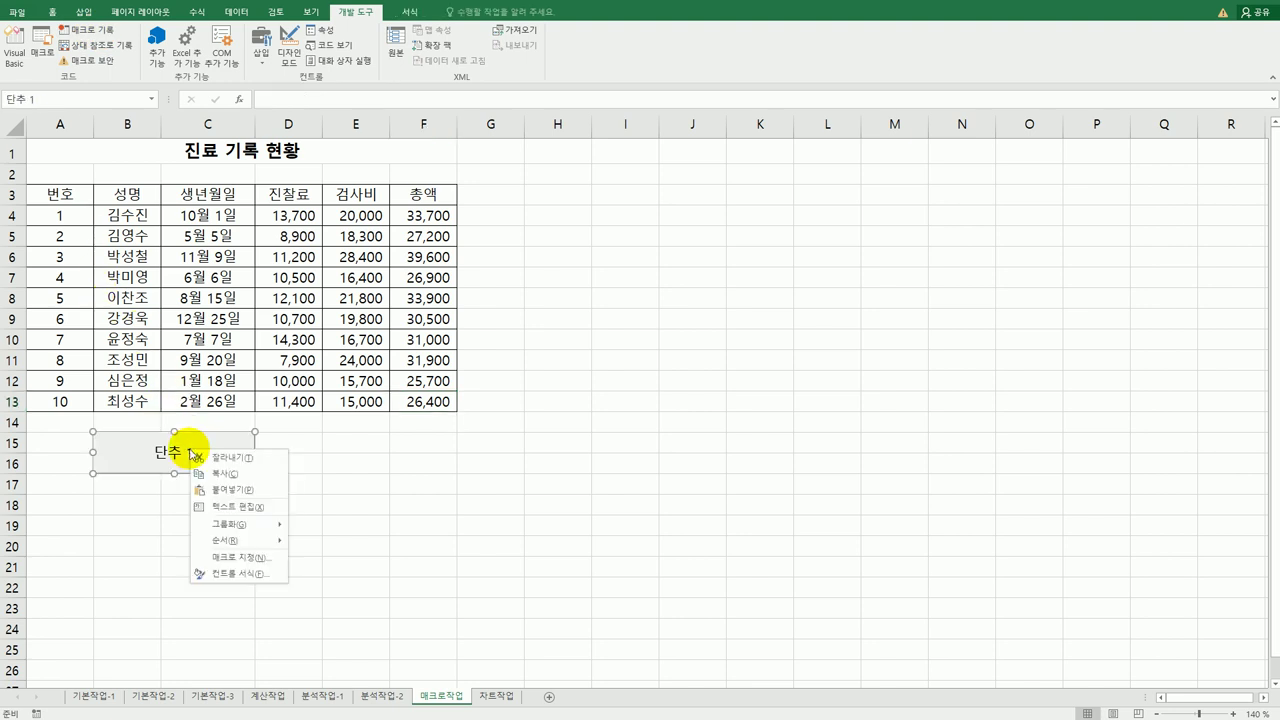
left_click(226, 507)
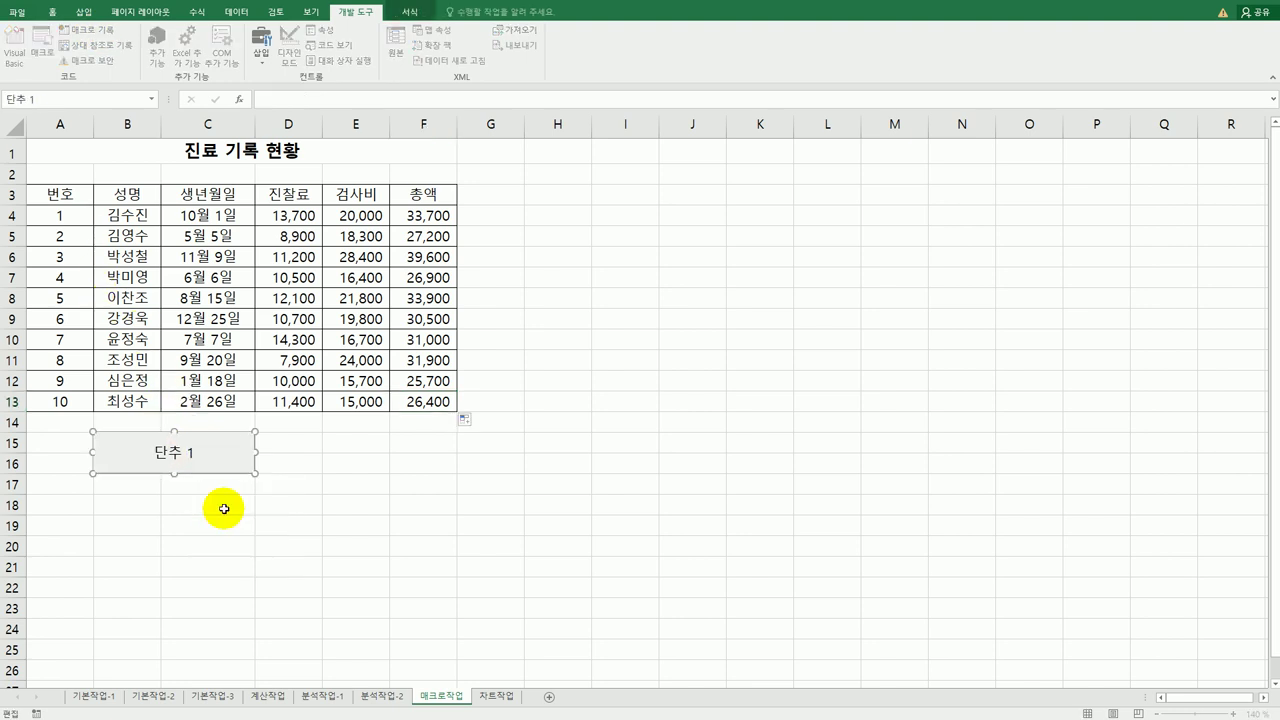
key("ctrl+a")
type("총액")
left_click(389, 510)
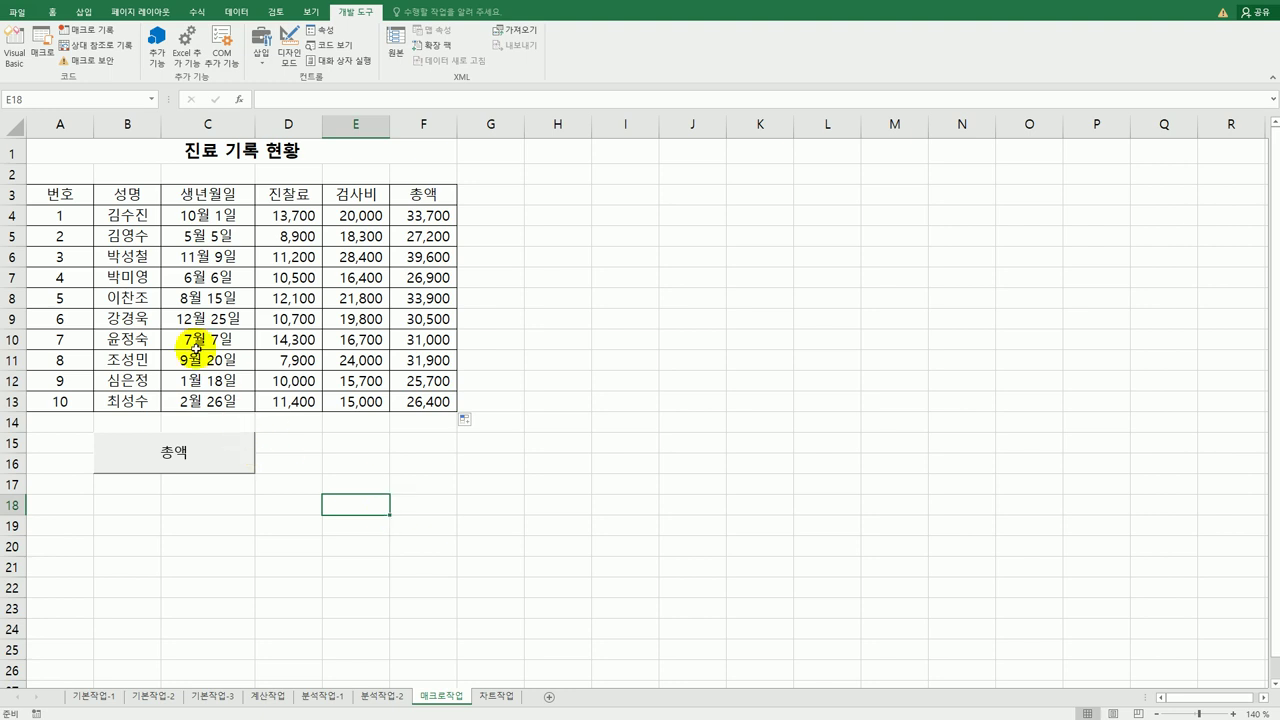
Draw a bevel (빗면) shape over cells E15:F16 and enter the text 서식 in it.
left_click(84, 12)
left_click(177, 46)
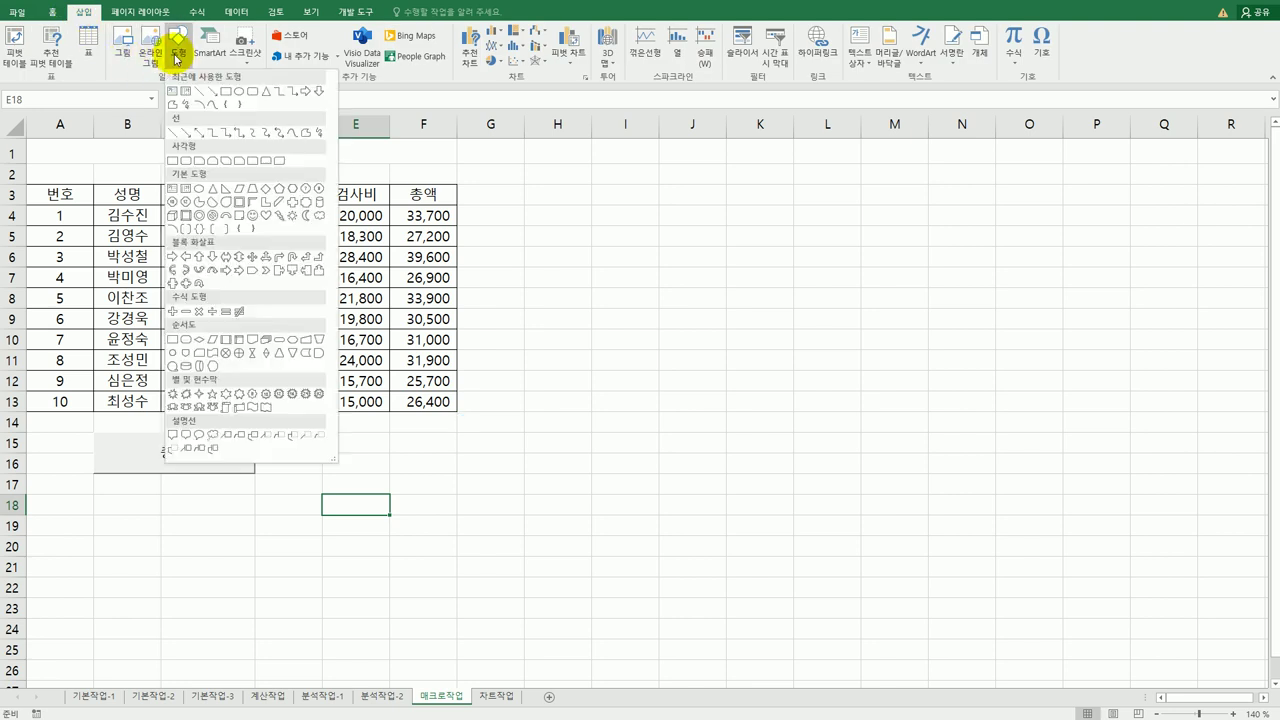
left_click(186, 218)
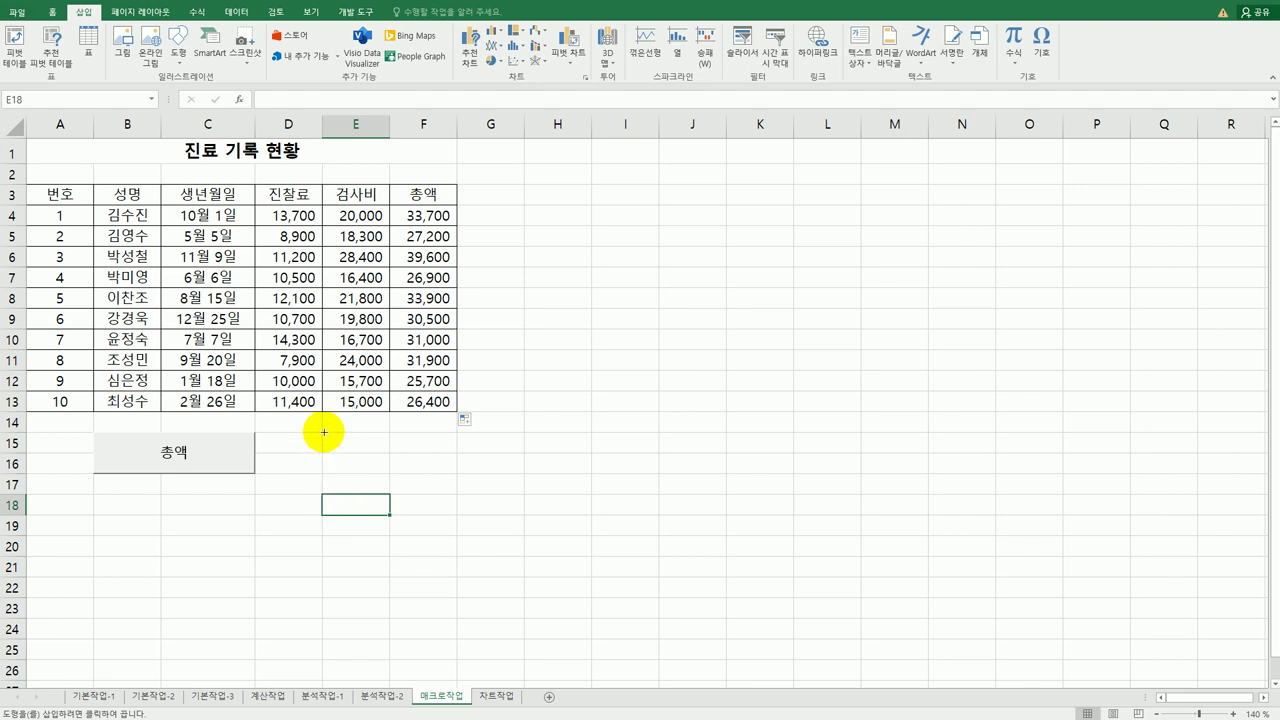
left_click_drag(322, 432, 433, 478)
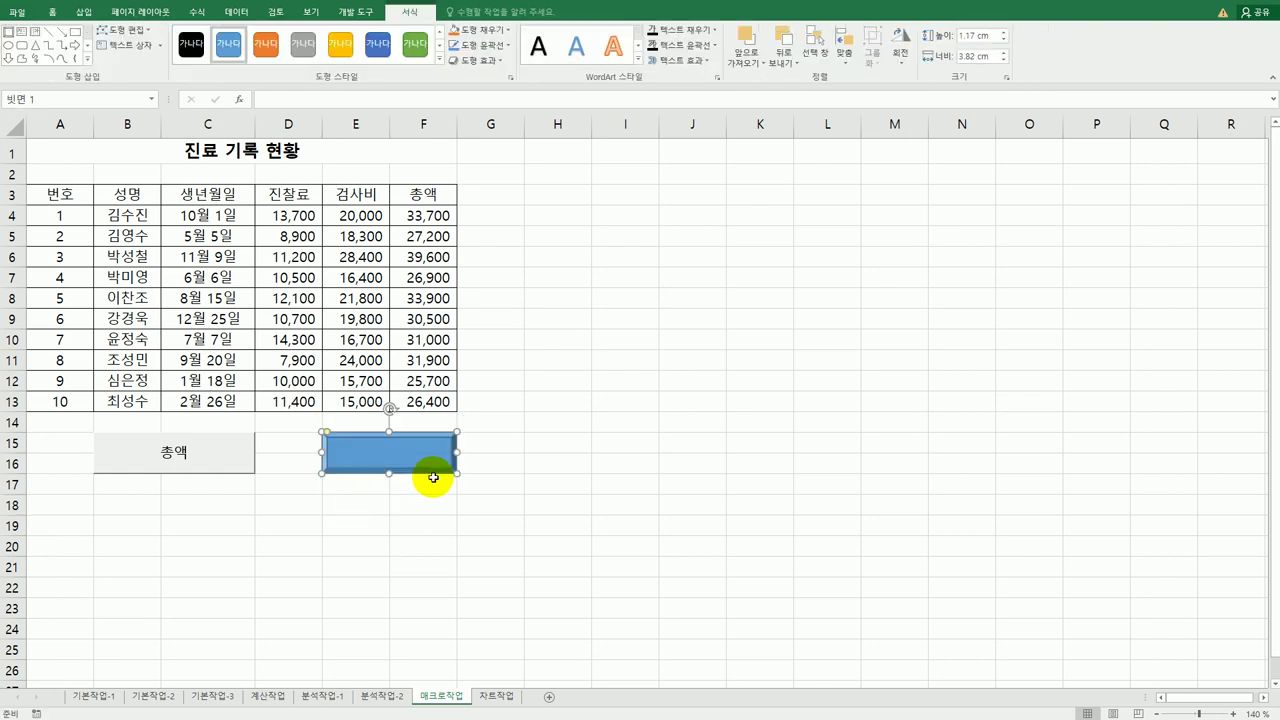
type("서시")
Assign a new macro named 서식 to the bevel shape and start recording it, stored in the current workbook (현재 통합 문서).
right_click(432, 456)
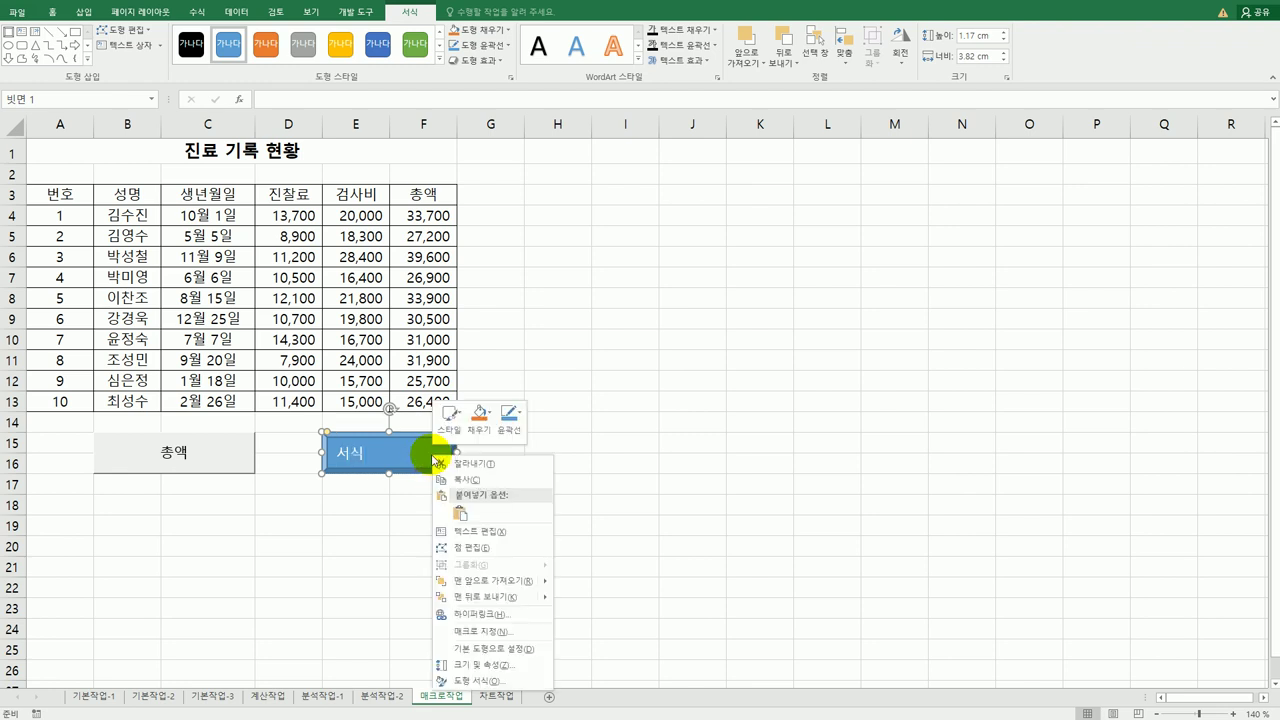
left_click(510, 631)
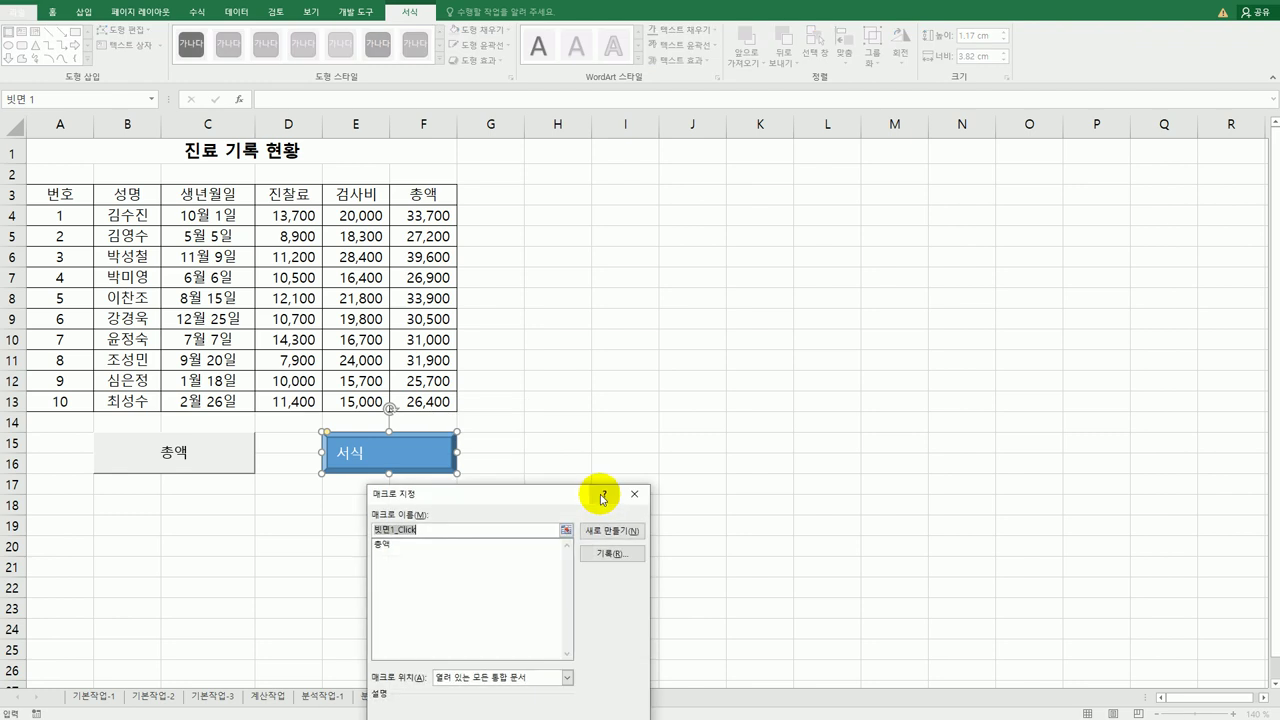
left_click_drag(548, 492, 737, 243)
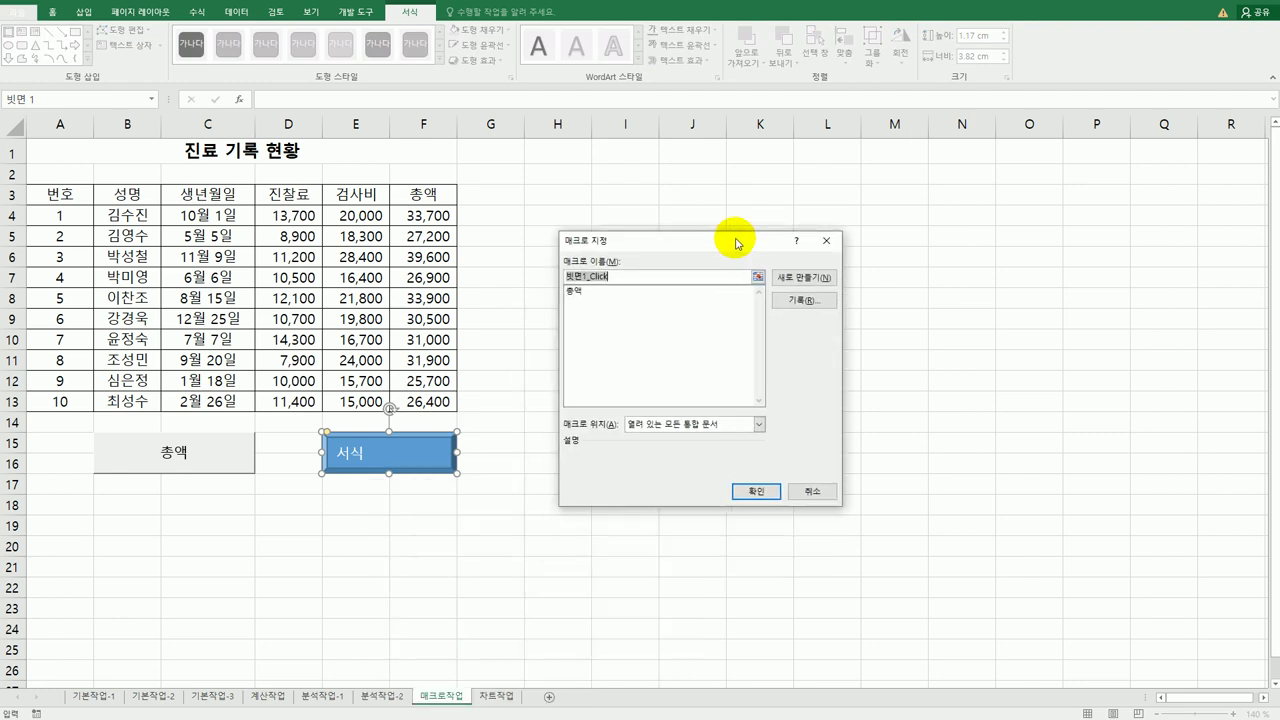
key("BackSpace")
type("서식")
left_click(810, 300)
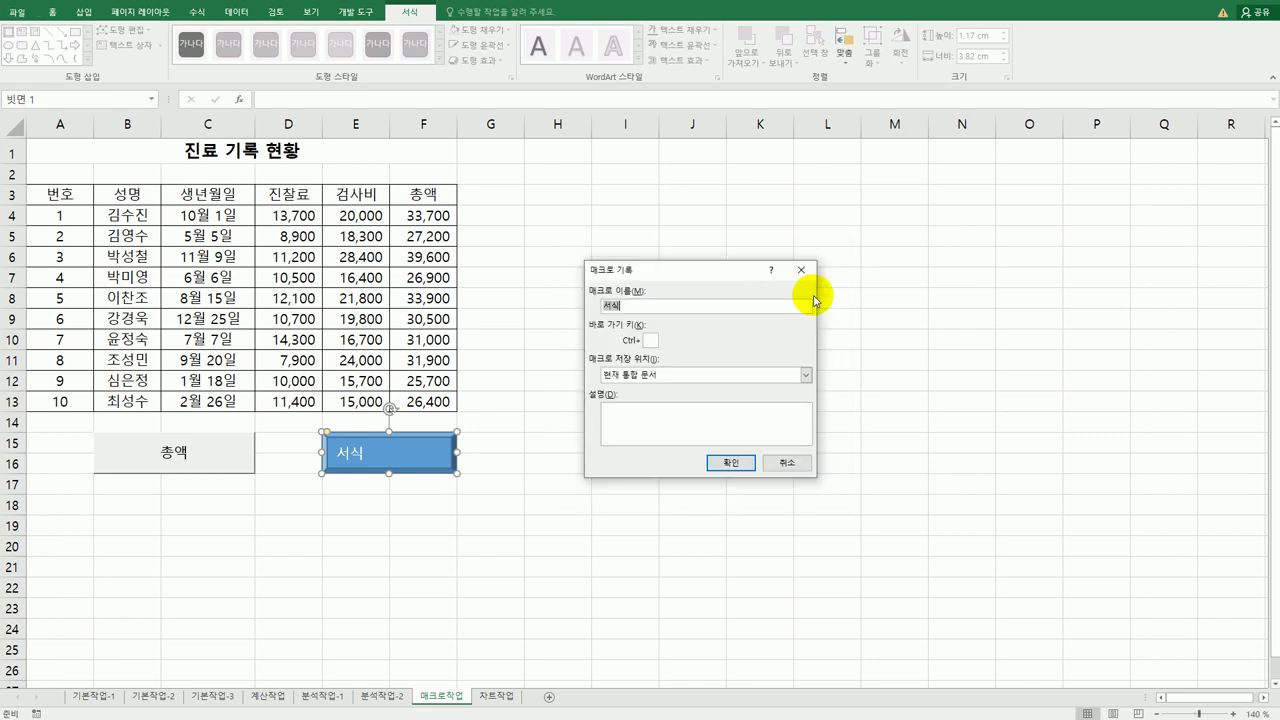
left_click_drag(736, 277, 739, 206)
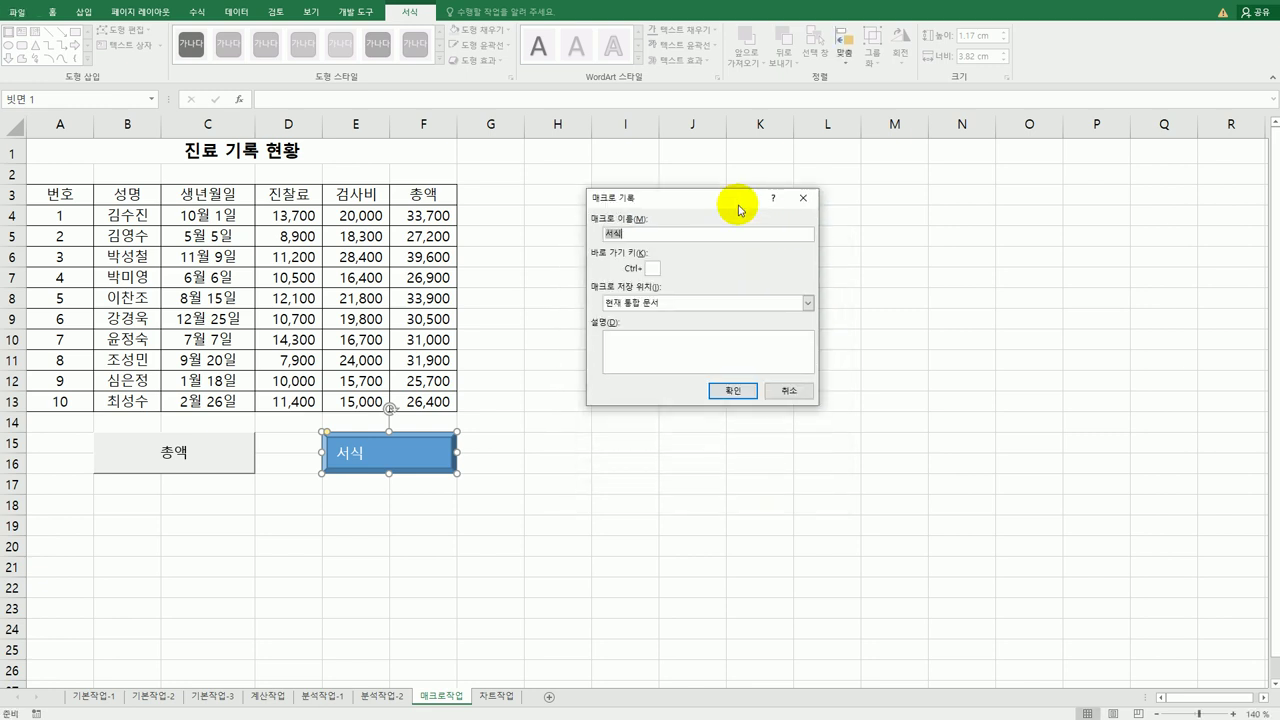
left_click(729, 391)
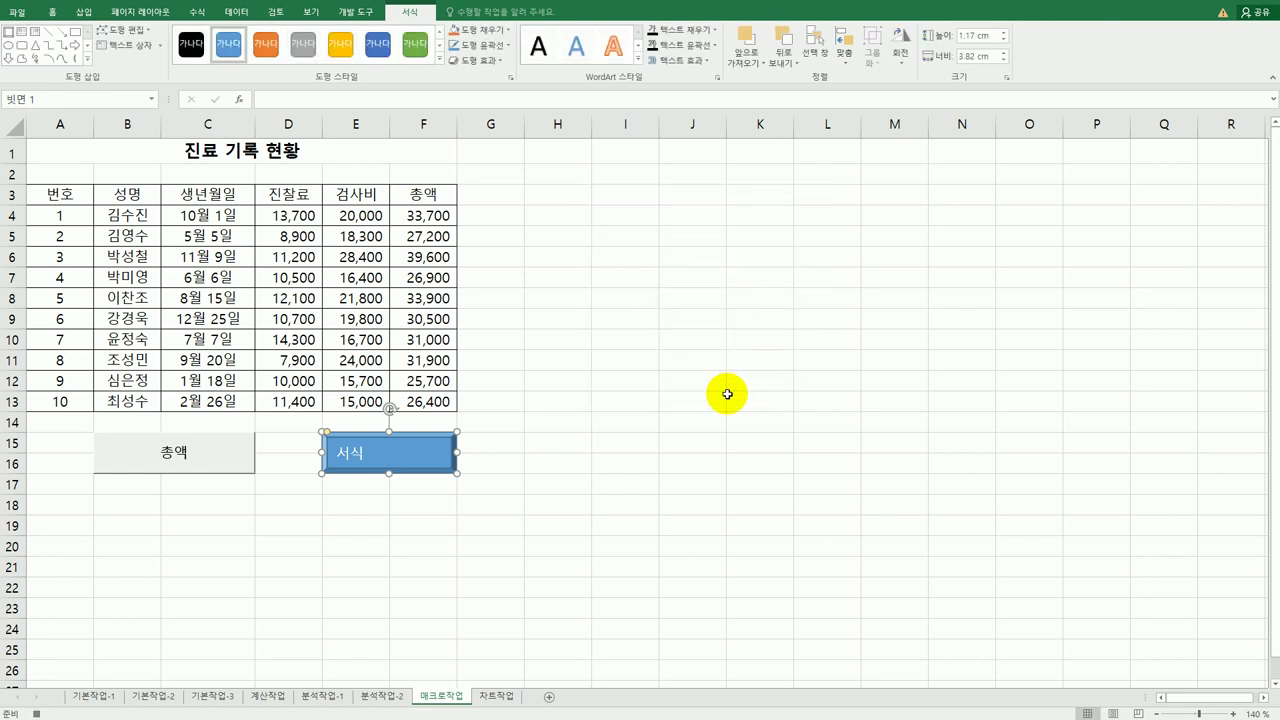
Apply the short date format (간단한 날짜) to the 생년월일 cells C4:C13 and stop recording the macro.
left_click_drag(214, 215, 215, 401)
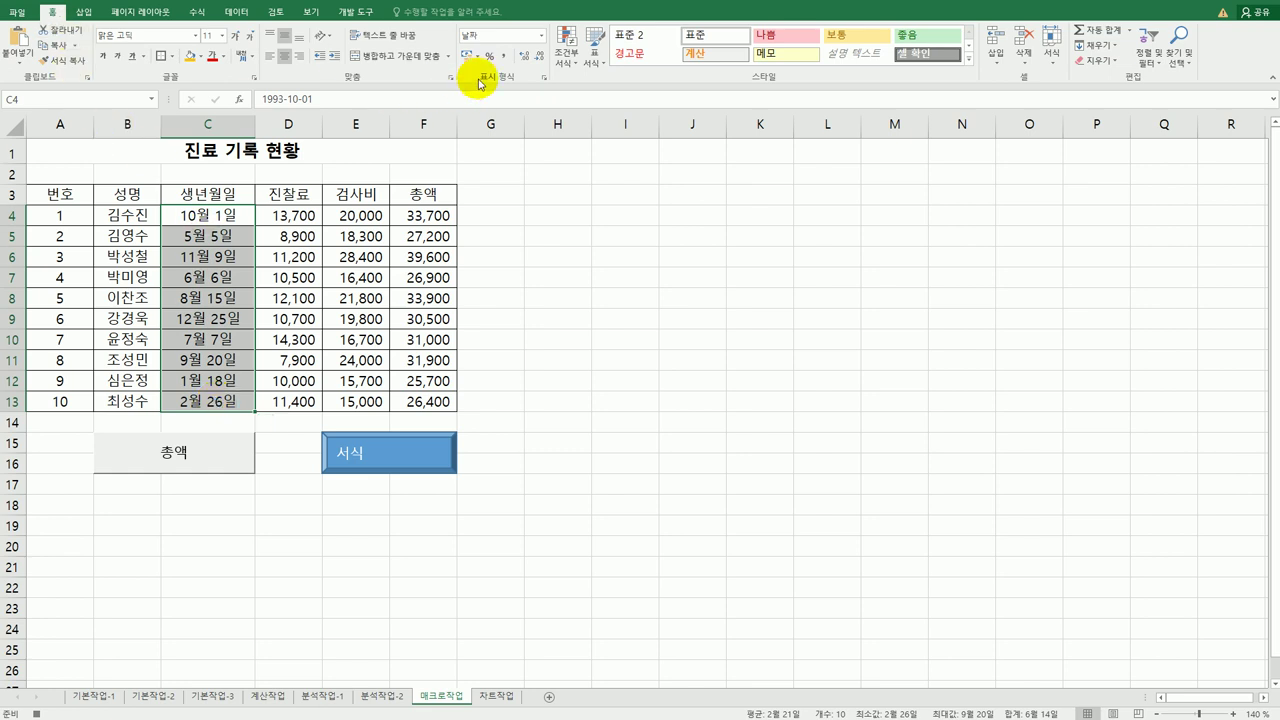
left_click(541, 38)
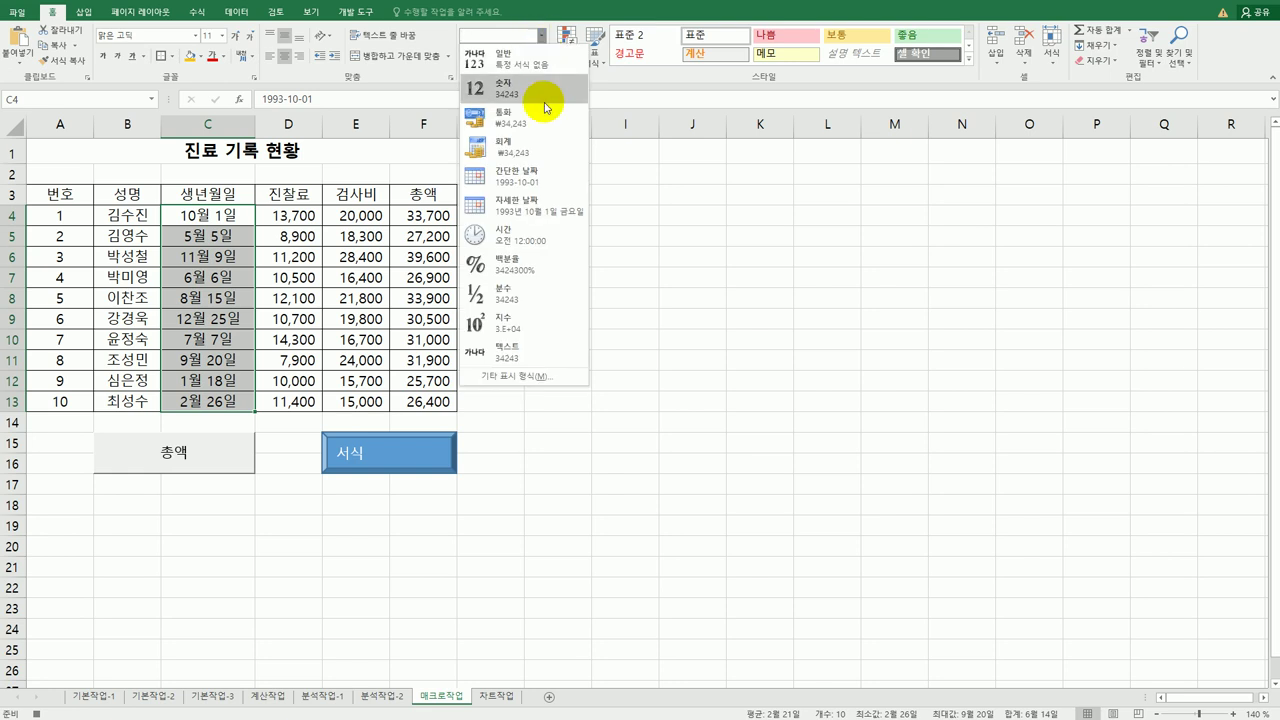
left_click(524, 185)
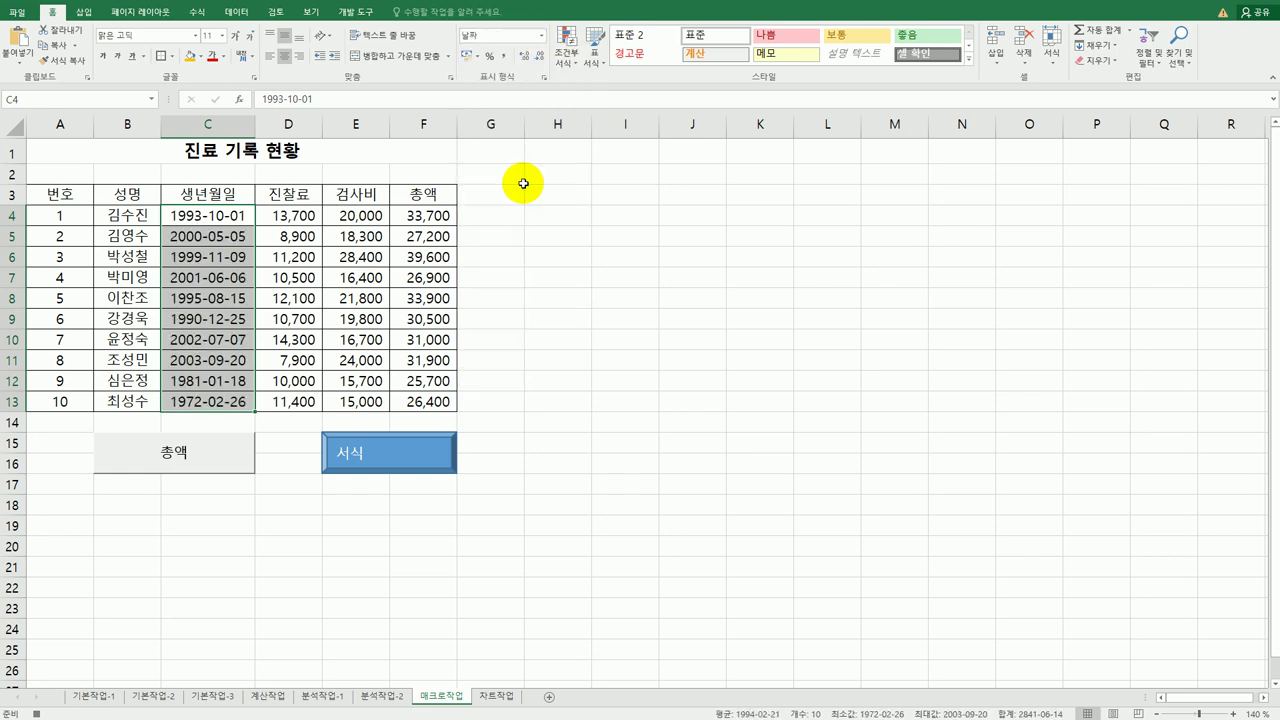
left_click(219, 400)
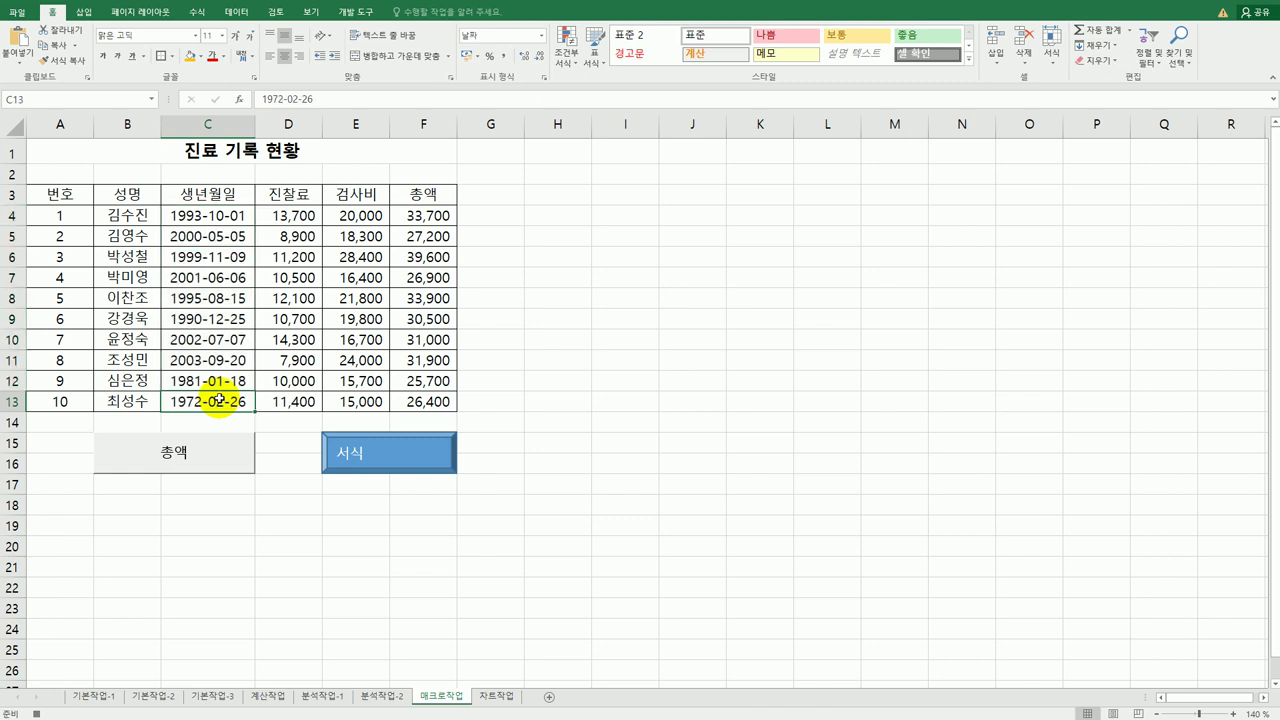
left_click(345, 12)
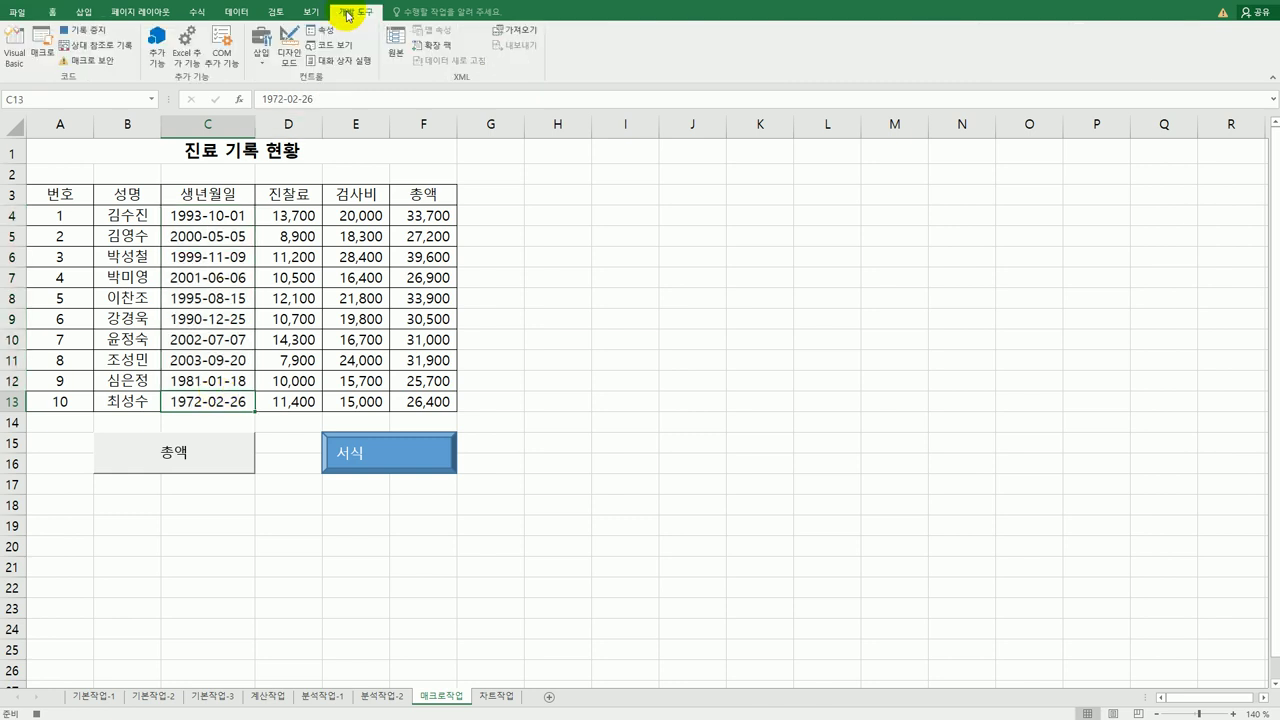
left_click(98, 30)
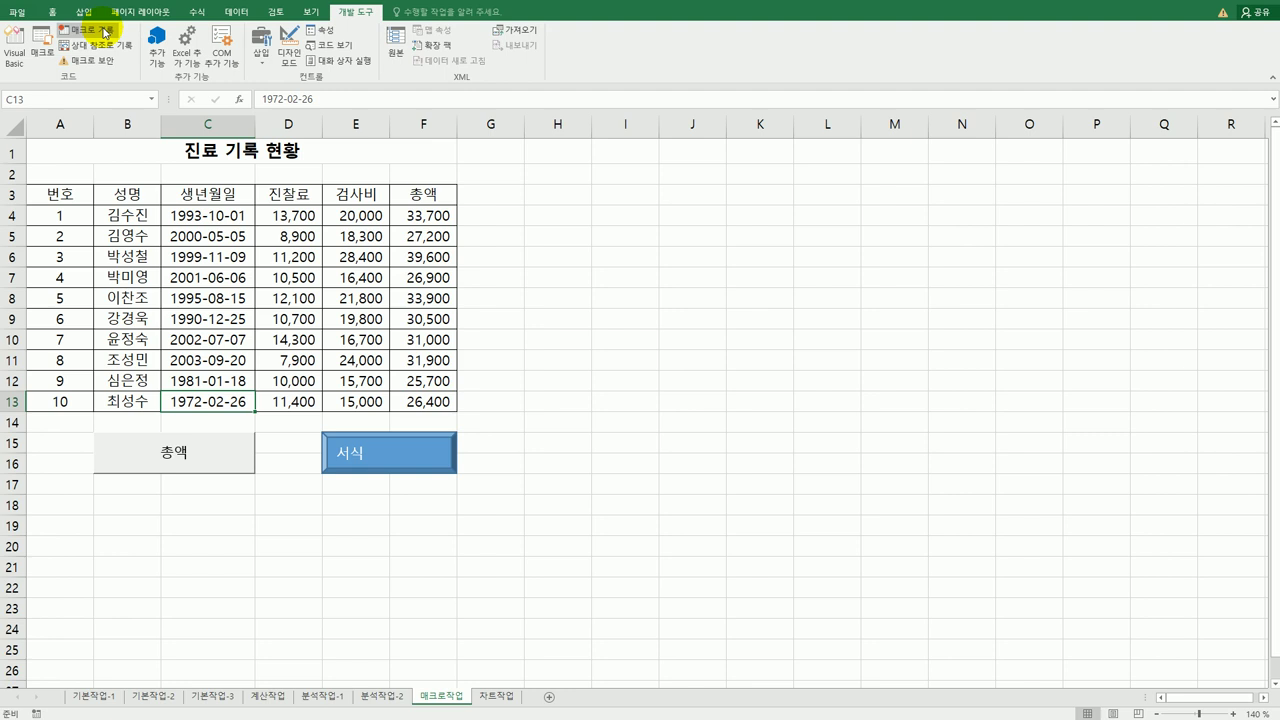
right_click(397, 460)
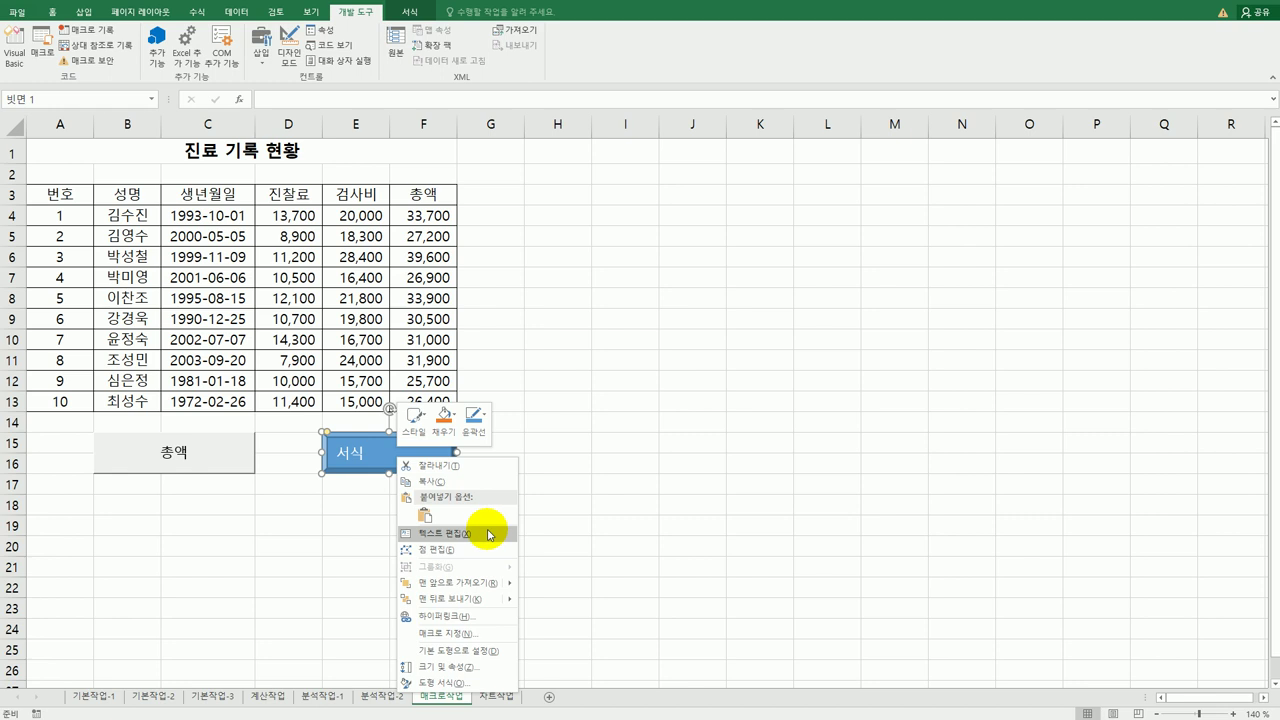
key("Escape")
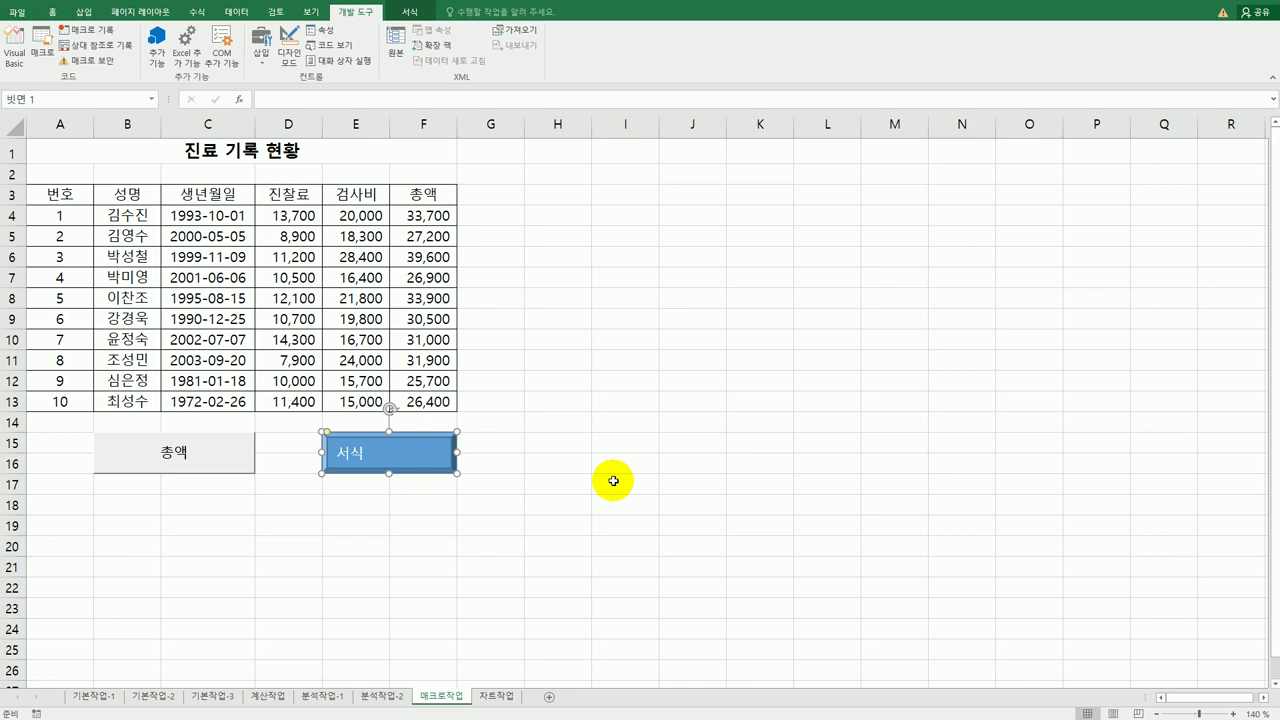
On the 차트작업 sheet, add a title to the column chart reading 진로체험학교 분야별 신청인원.
left_click(495, 695)
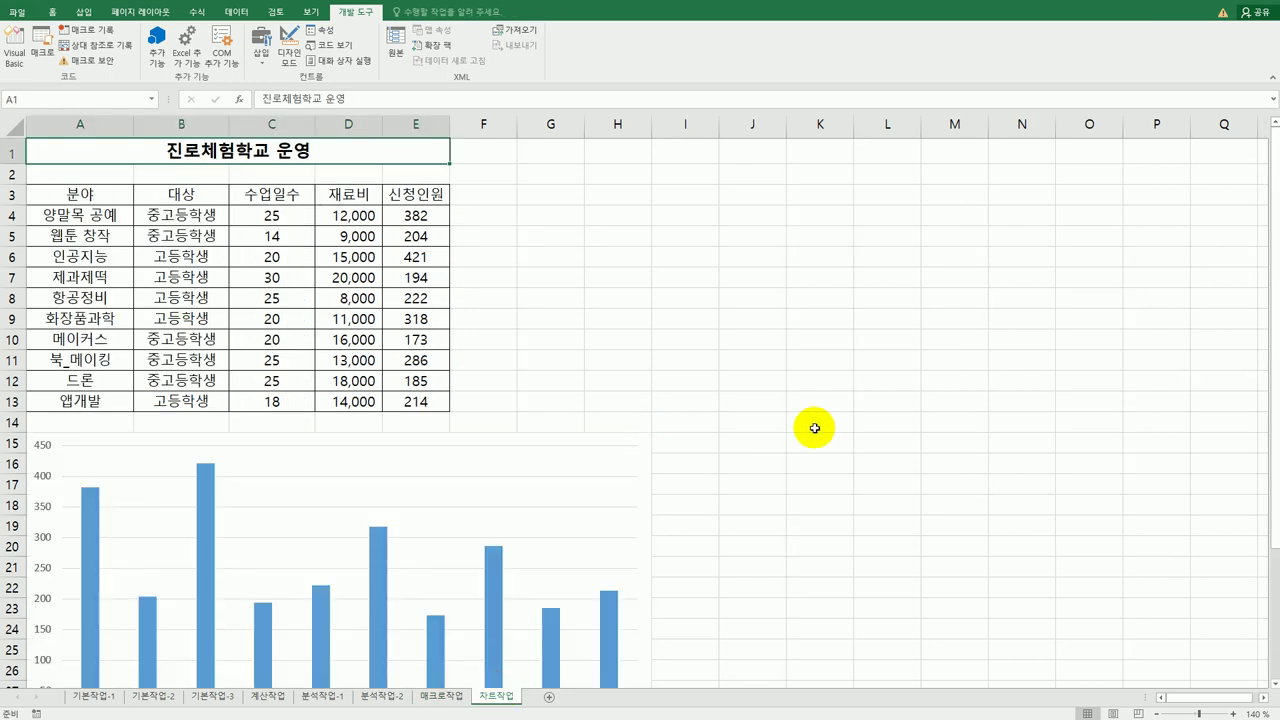
left_click(636, 470)
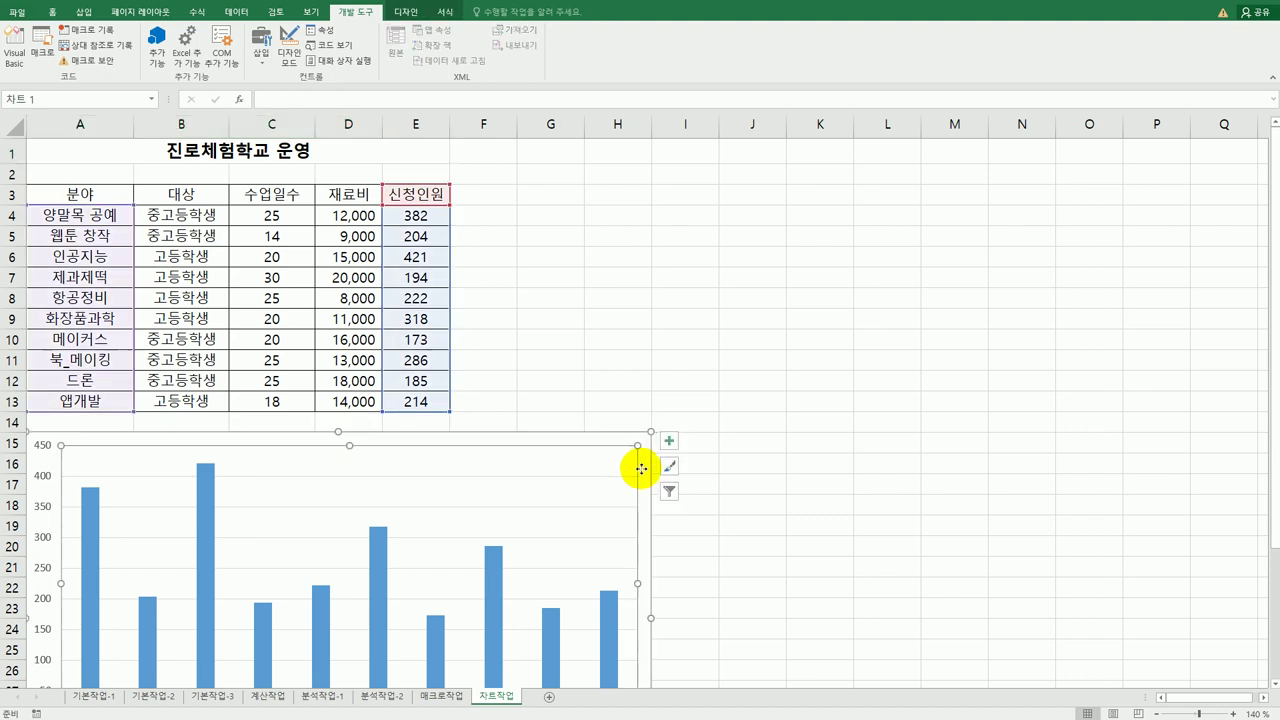
left_click(651, 462)
left_click(670, 443)
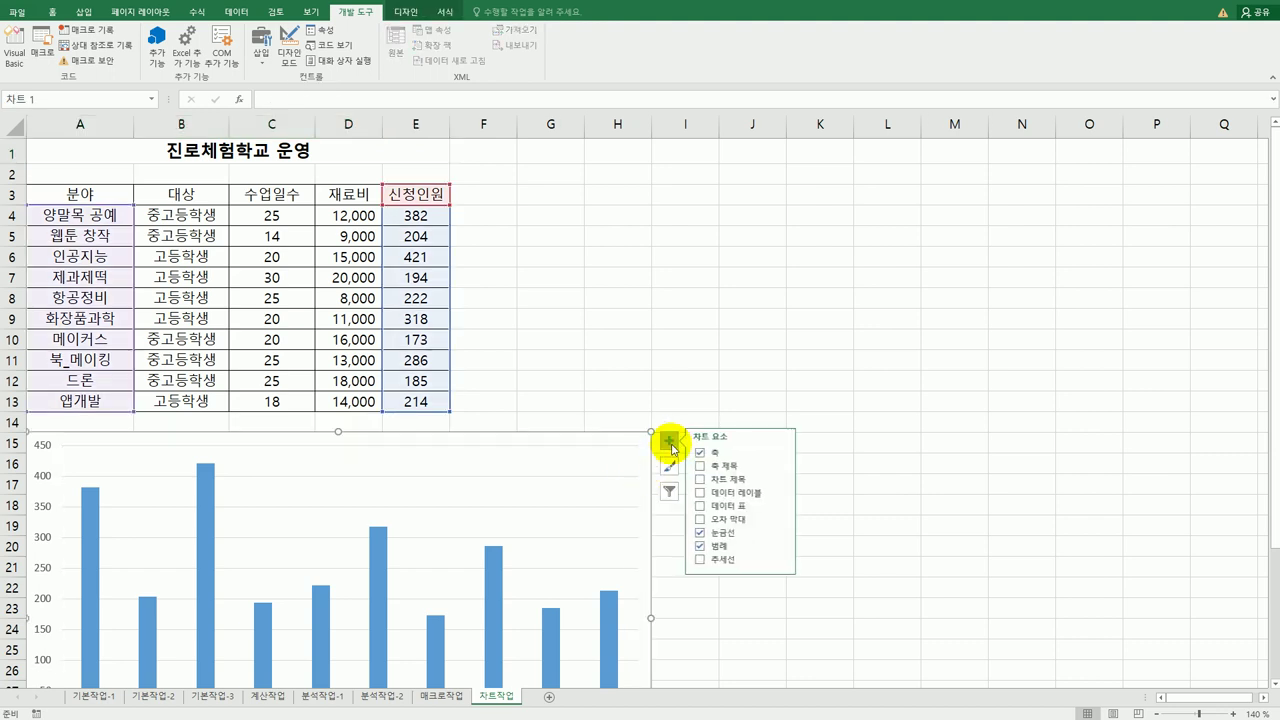
left_click(736, 484)
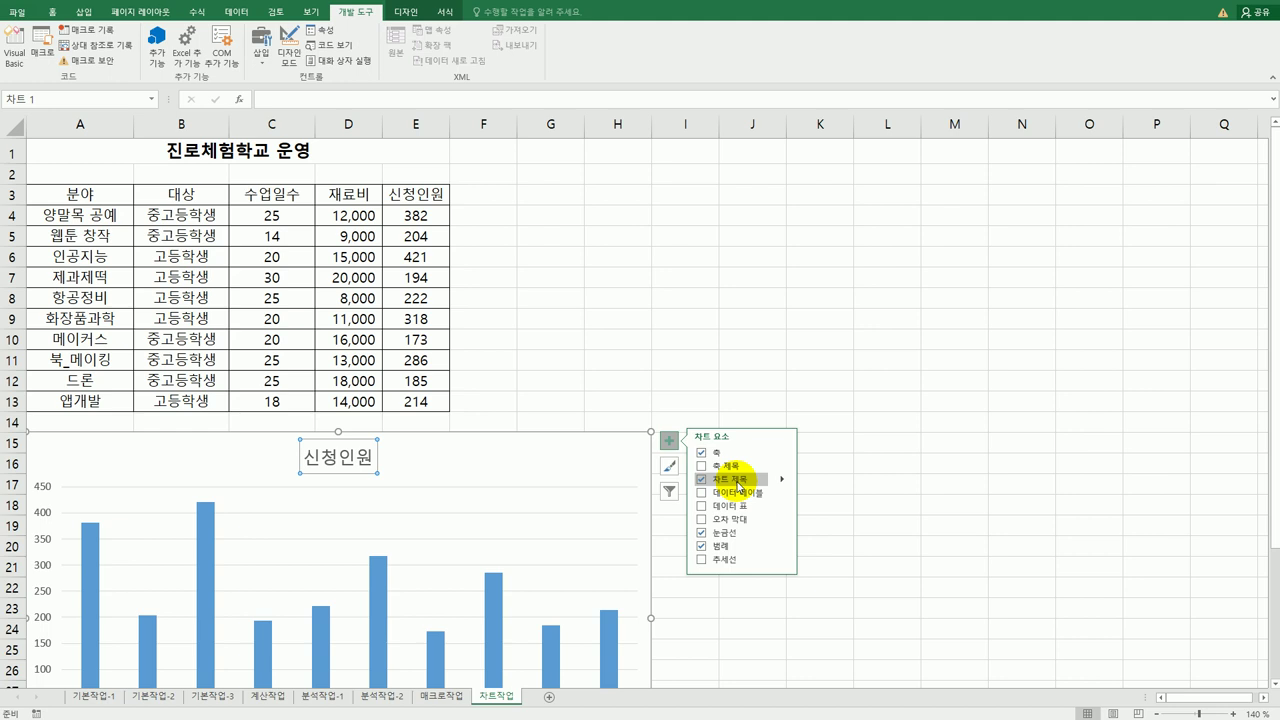
left_click(300, 458)
left_click_drag(300, 458, 377, 462)
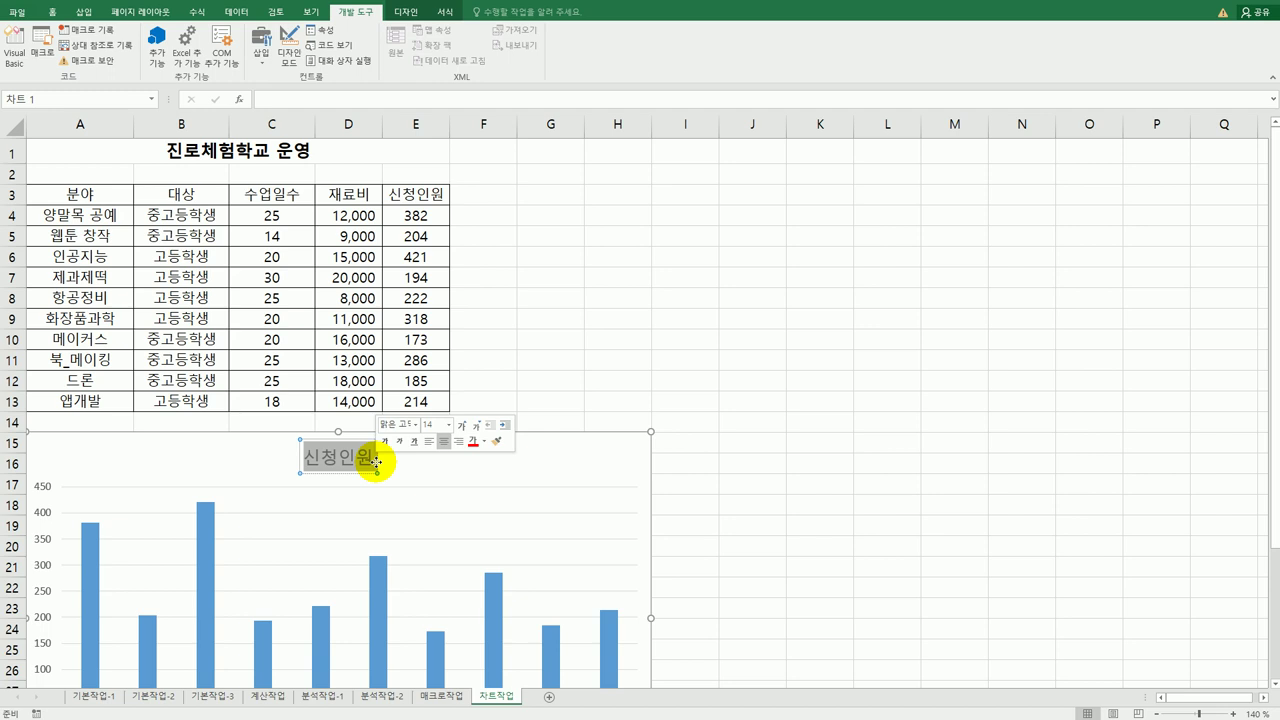
type("진로체험학교 분야별 신청인원")
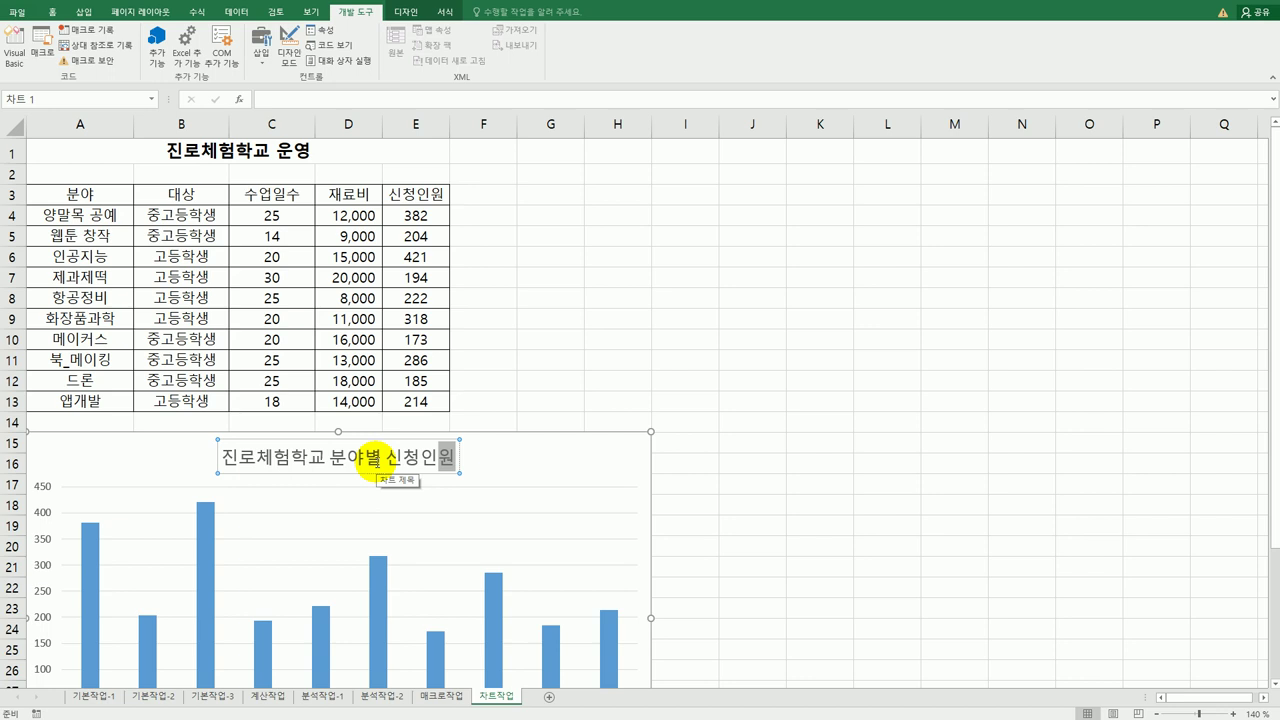
left_click(612, 358)
Change the chart type from columns to the bar-of-pie type 원형 대 가로 막대형.
scroll(618, 356, "down", 4)
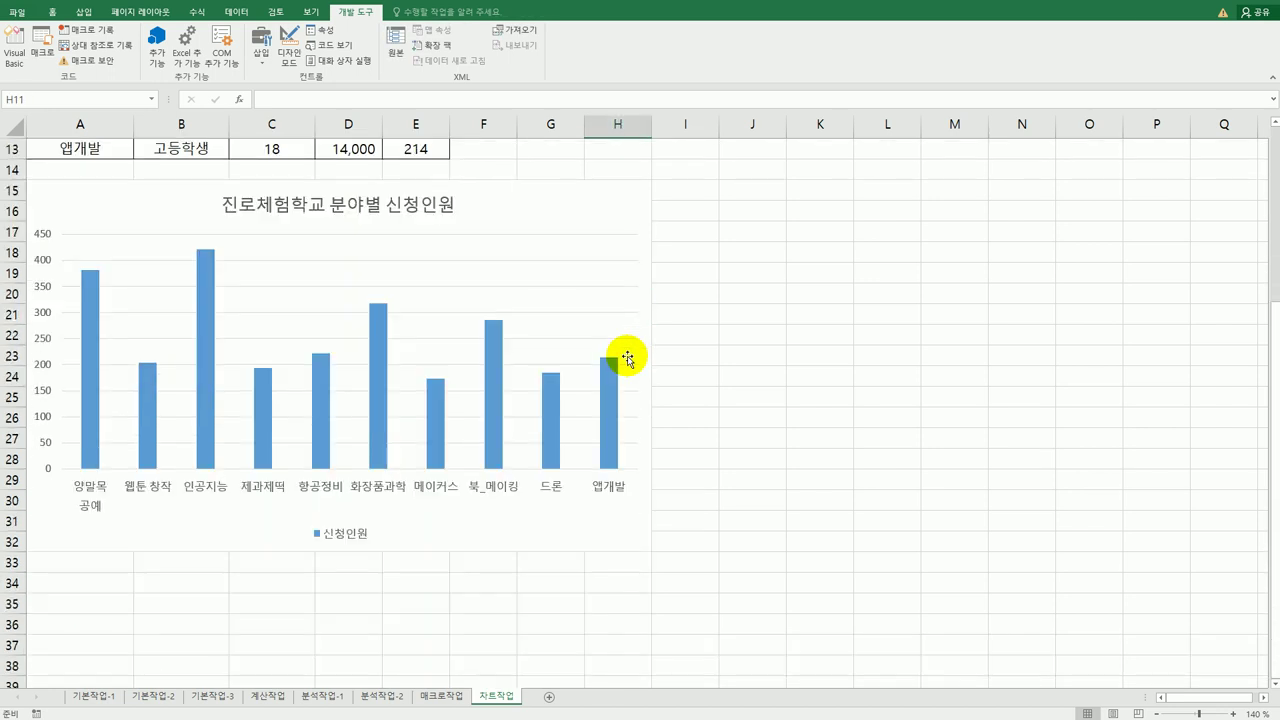
right_click(540, 218)
left_click(645, 341)
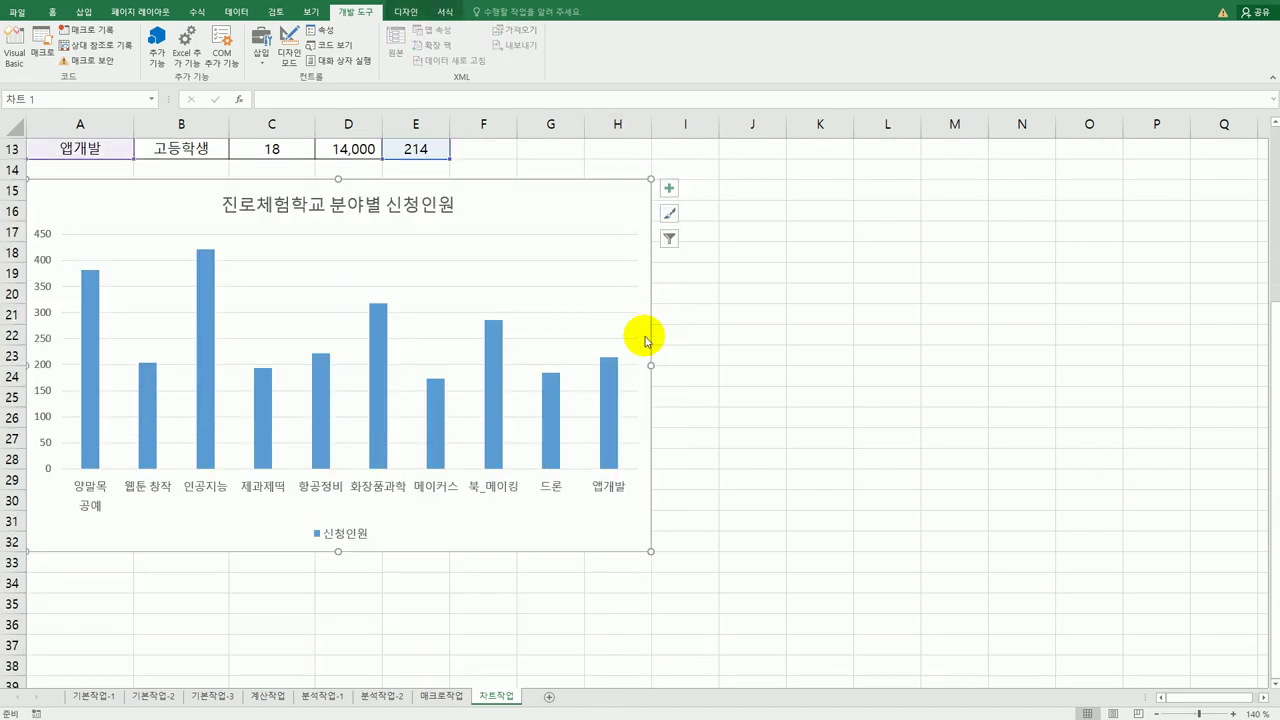
left_click(509, 206)
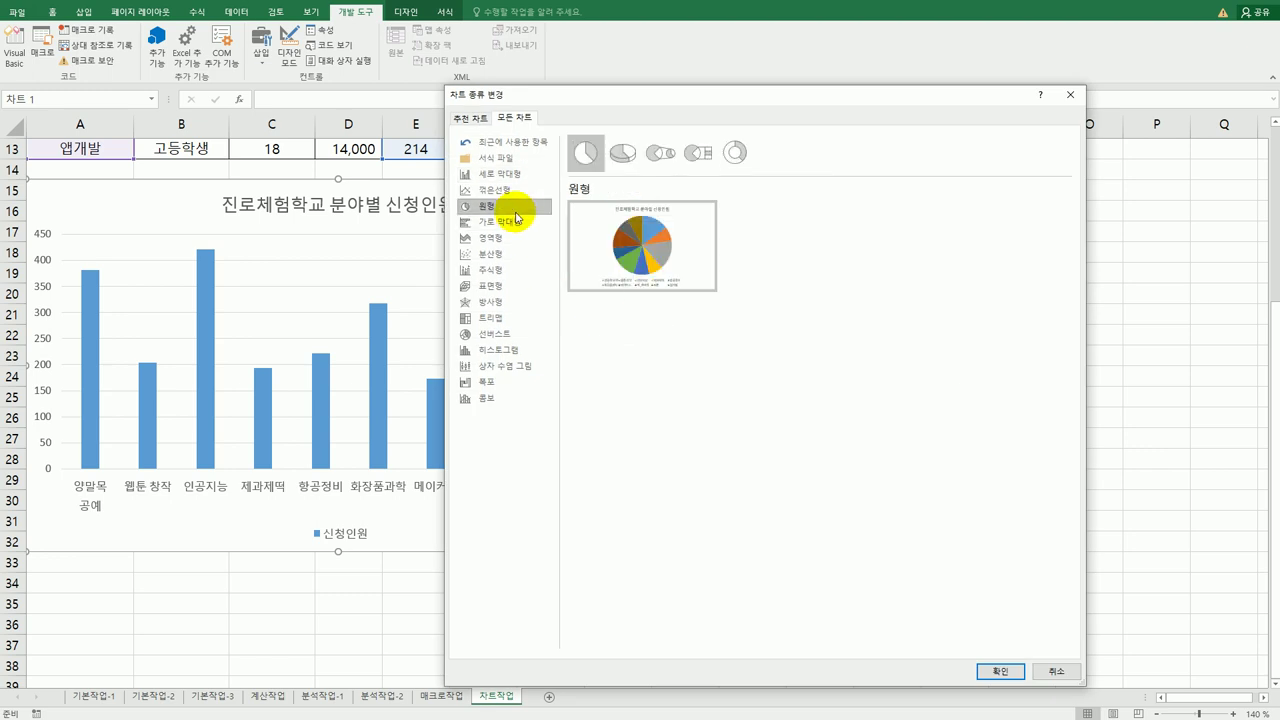
left_click(693, 163)
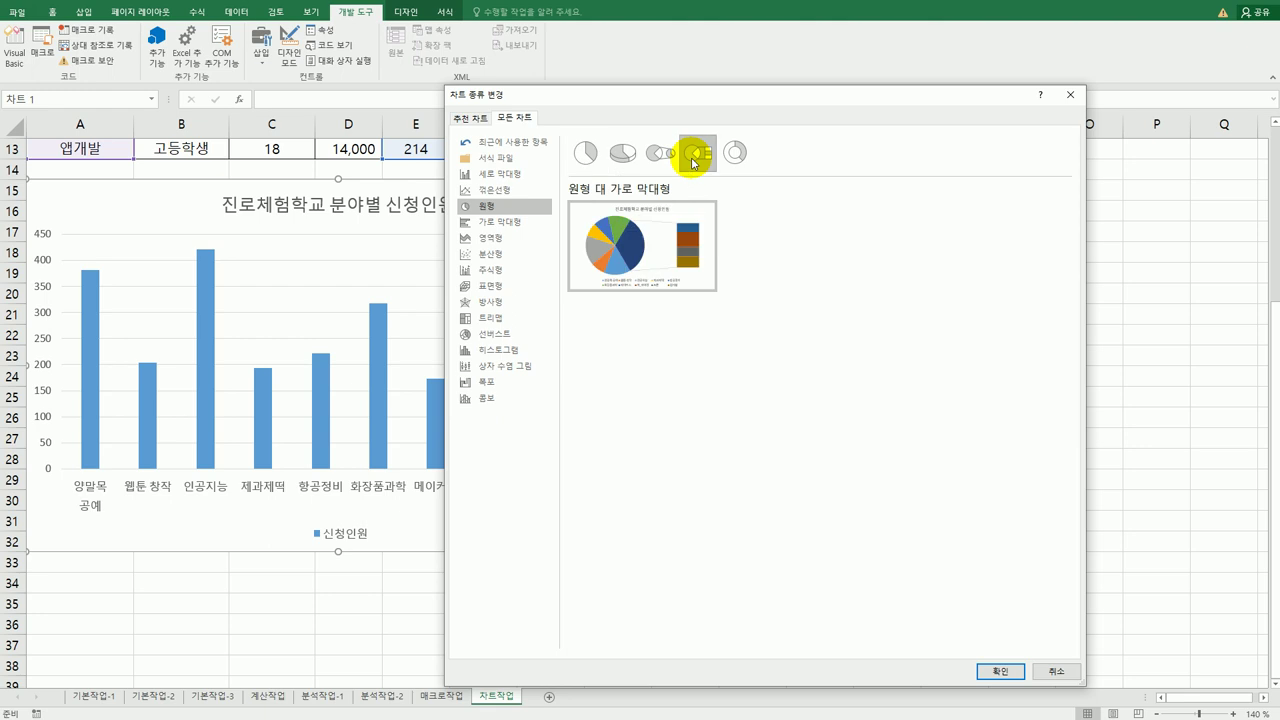
left_click(1000, 672)
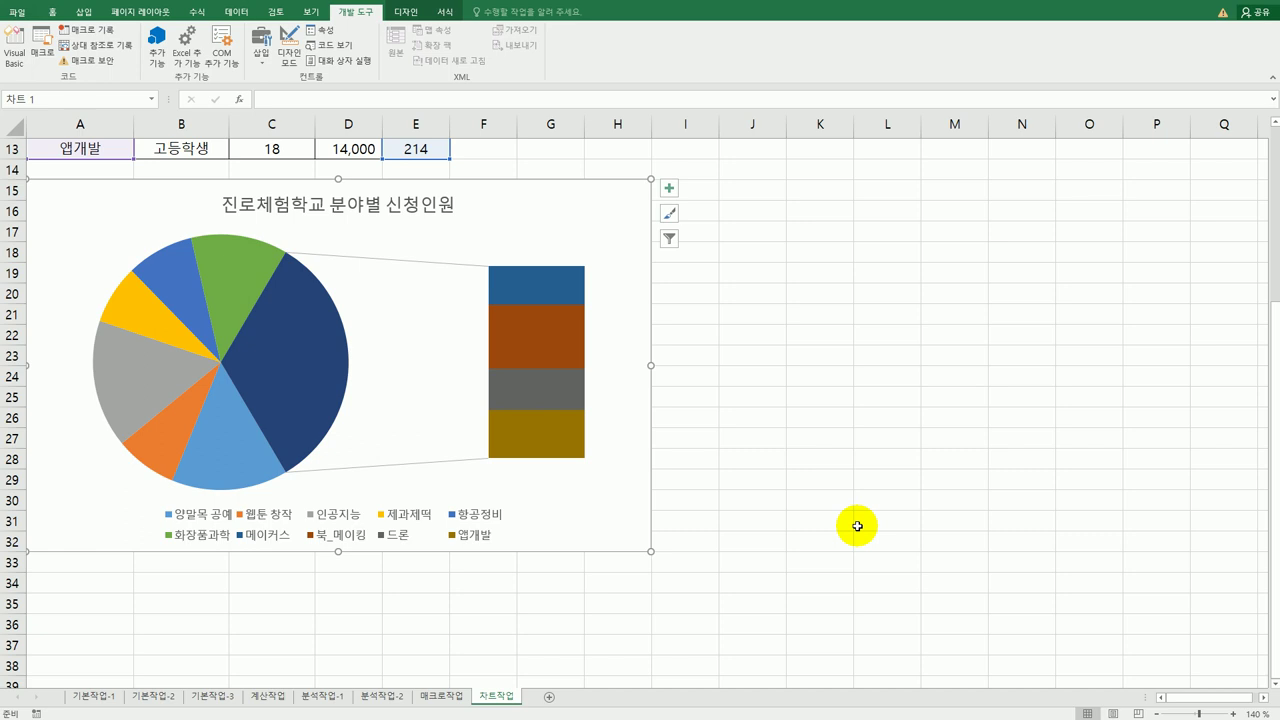
Add data labels showing 항목 이름 and 백분율 instead of 값, positioned at the outside end (바깥쪽 끝에).
left_click(329, 309)
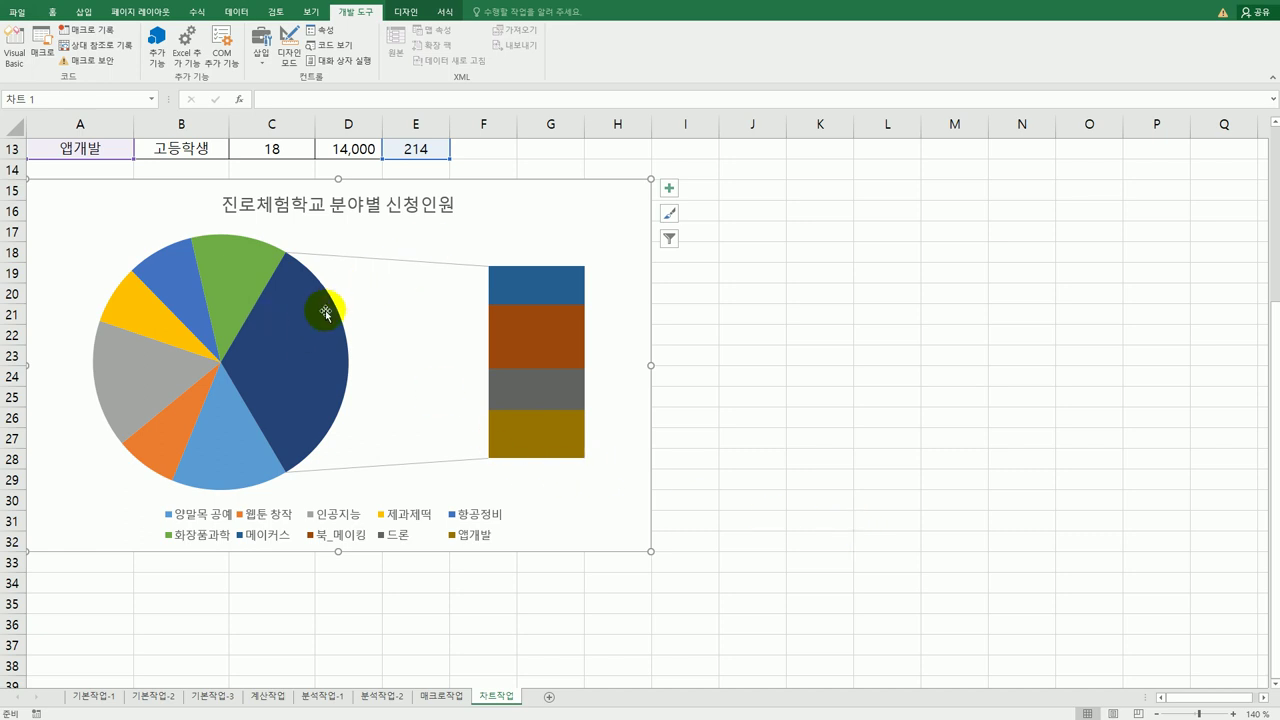
left_click(669, 189)
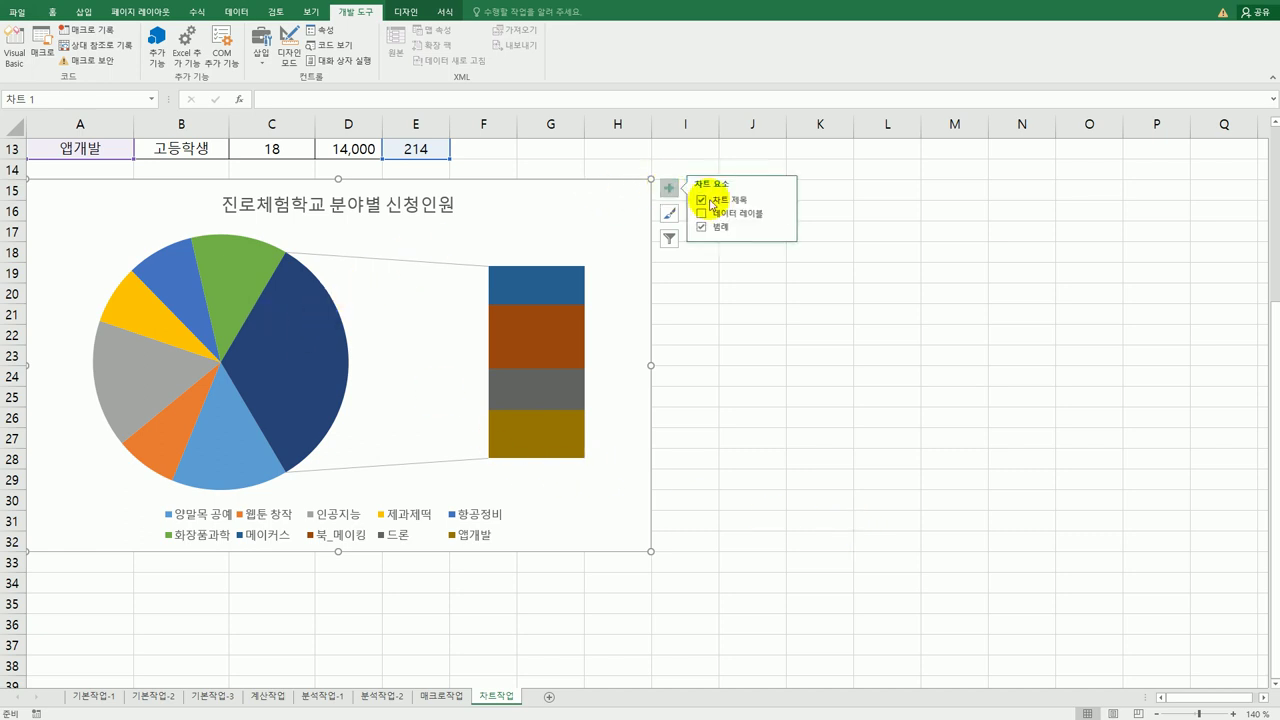
left_click(785, 216)
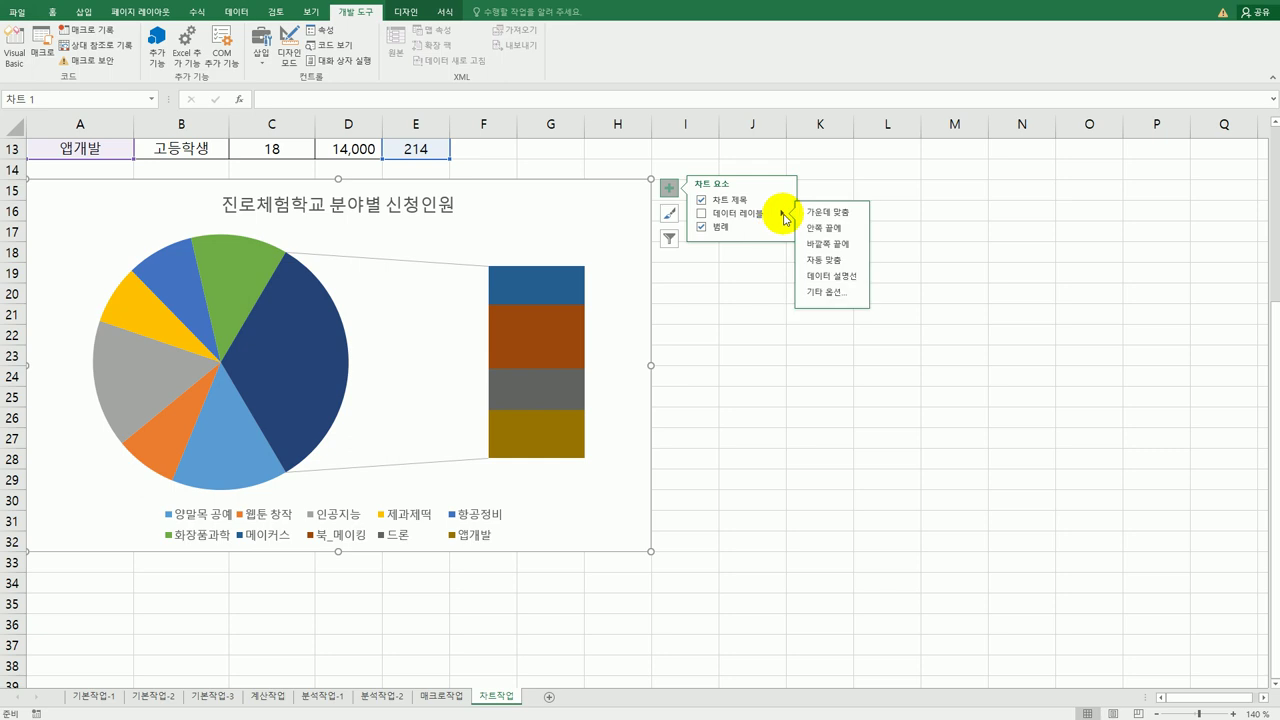
left_click(828, 291)
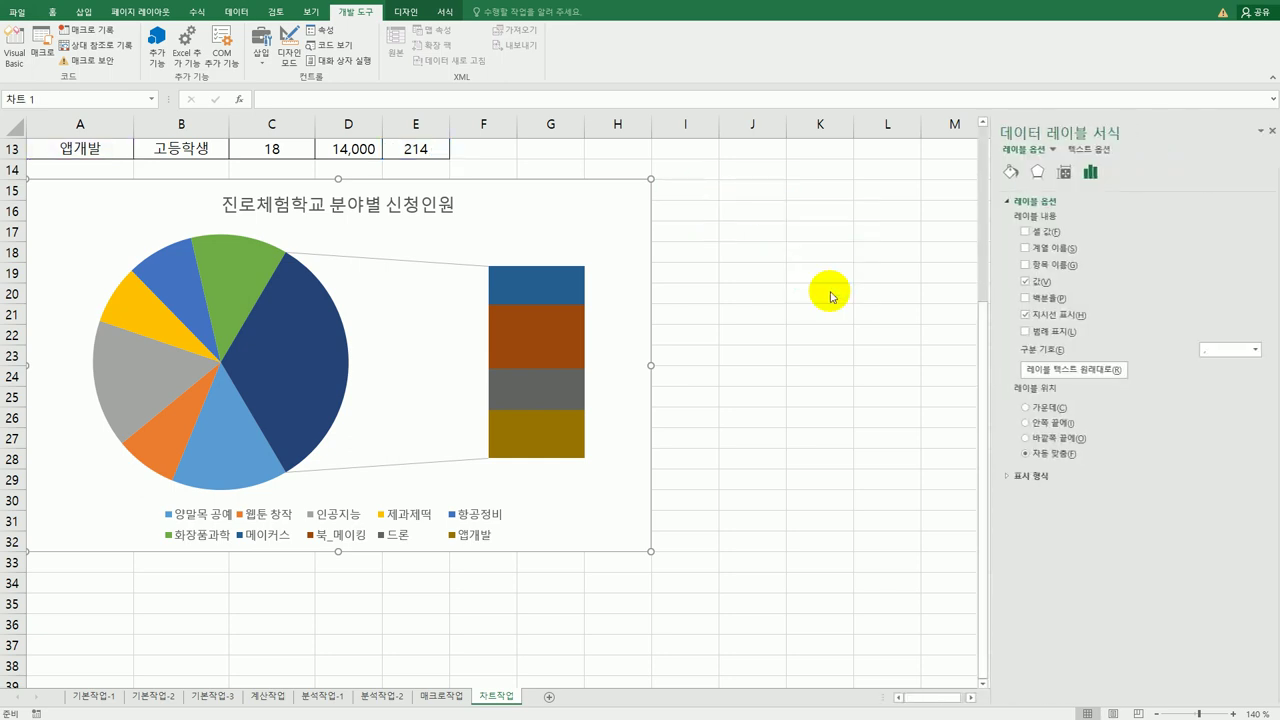
left_click(1058, 268)
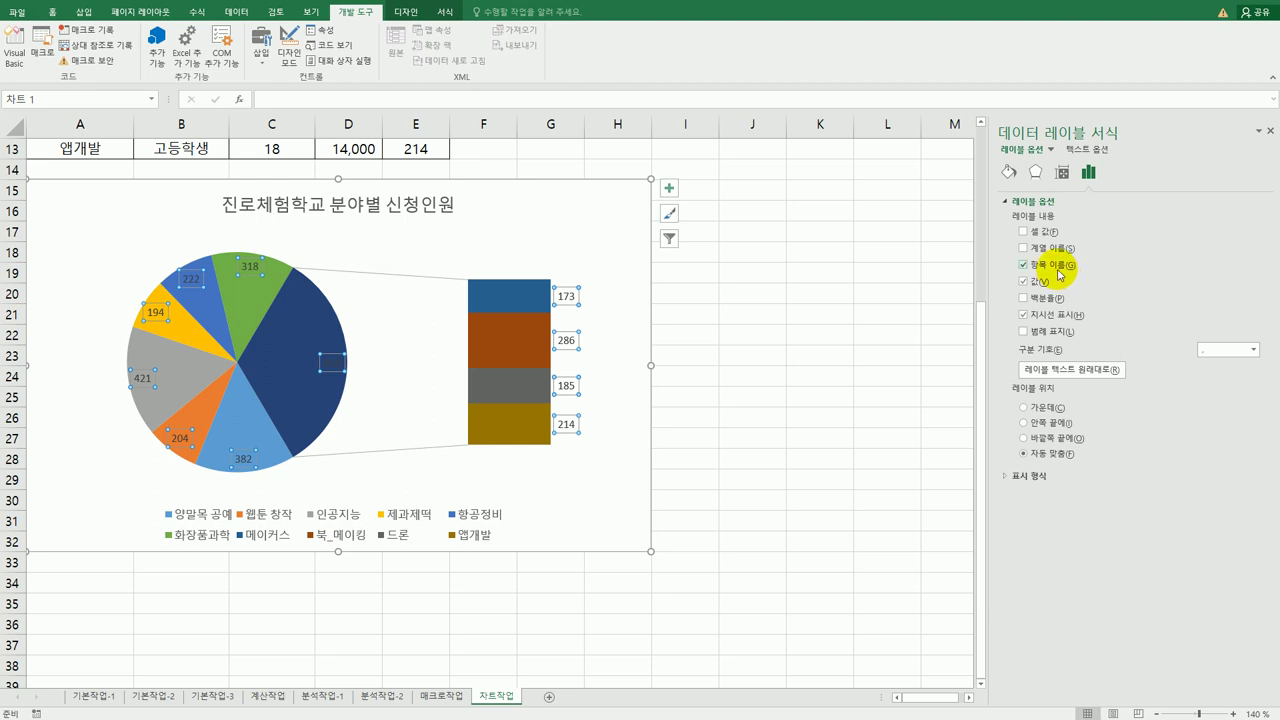
left_click(1033, 281)
left_click(1039, 300)
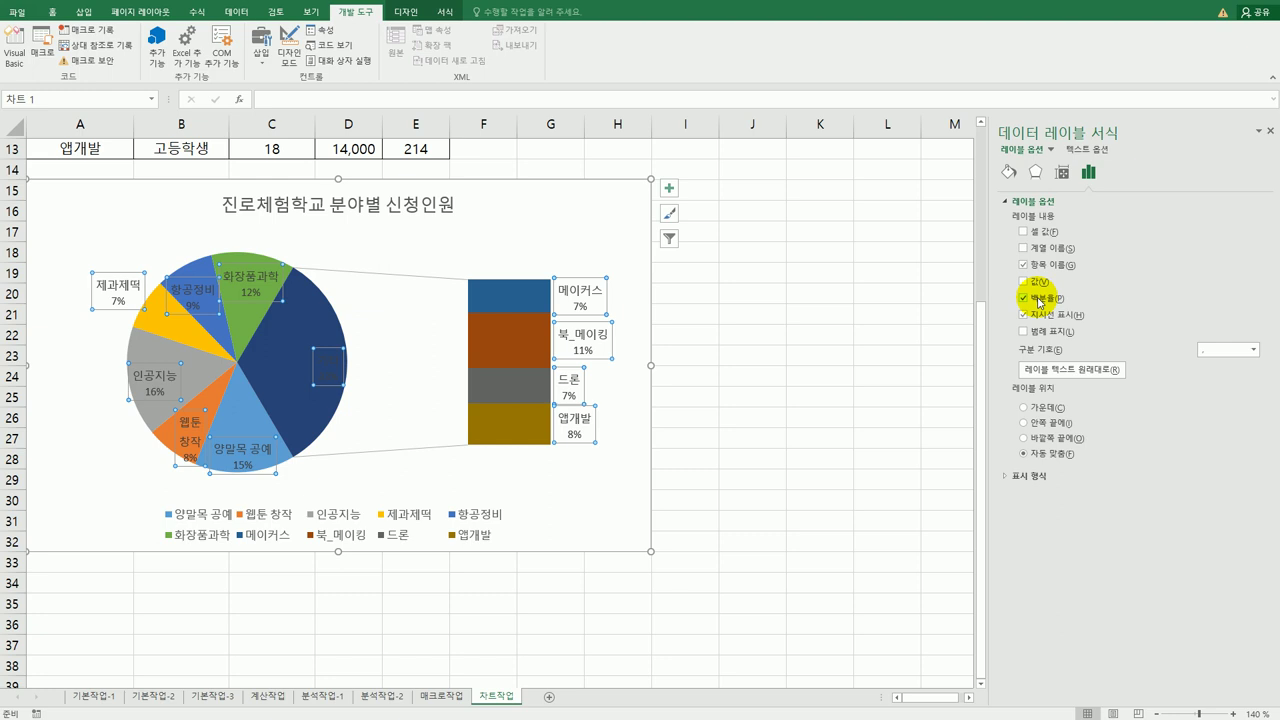
left_click(1060, 439)
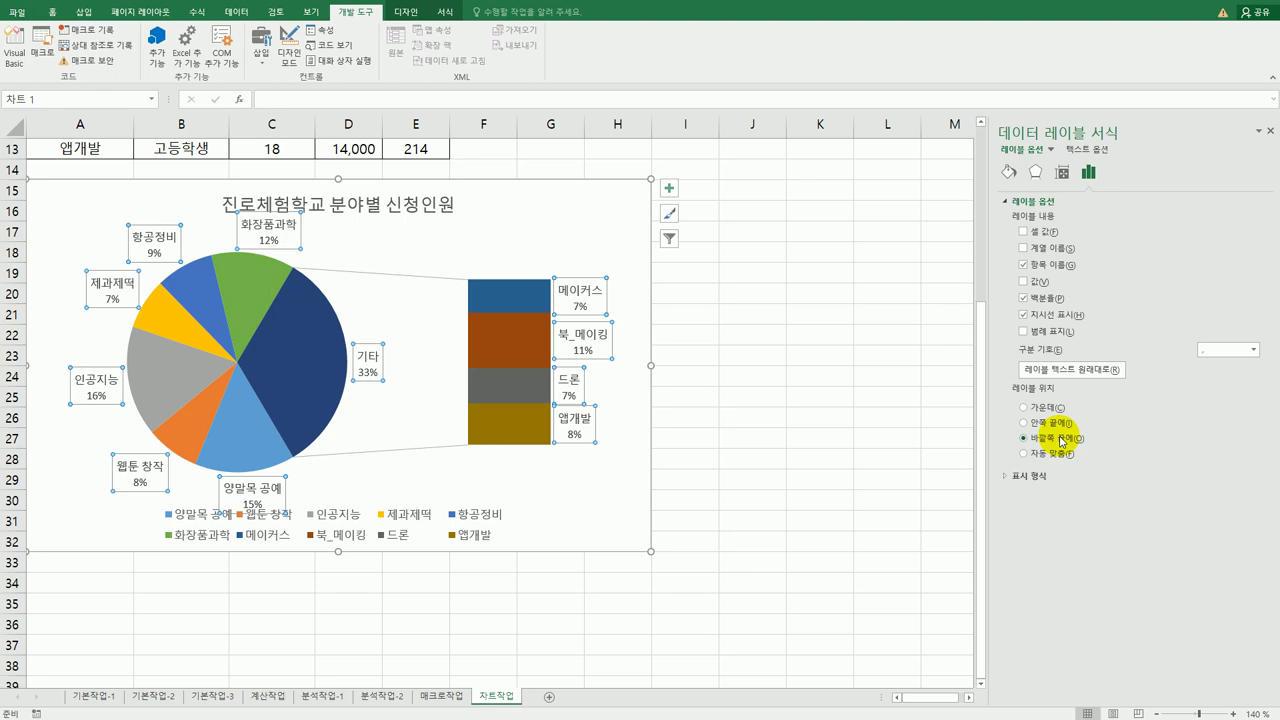
Delete the chart's legend and set the pie series to split (계열 분할) by 백분율 값.
left_click(415, 521)
key("Delete")
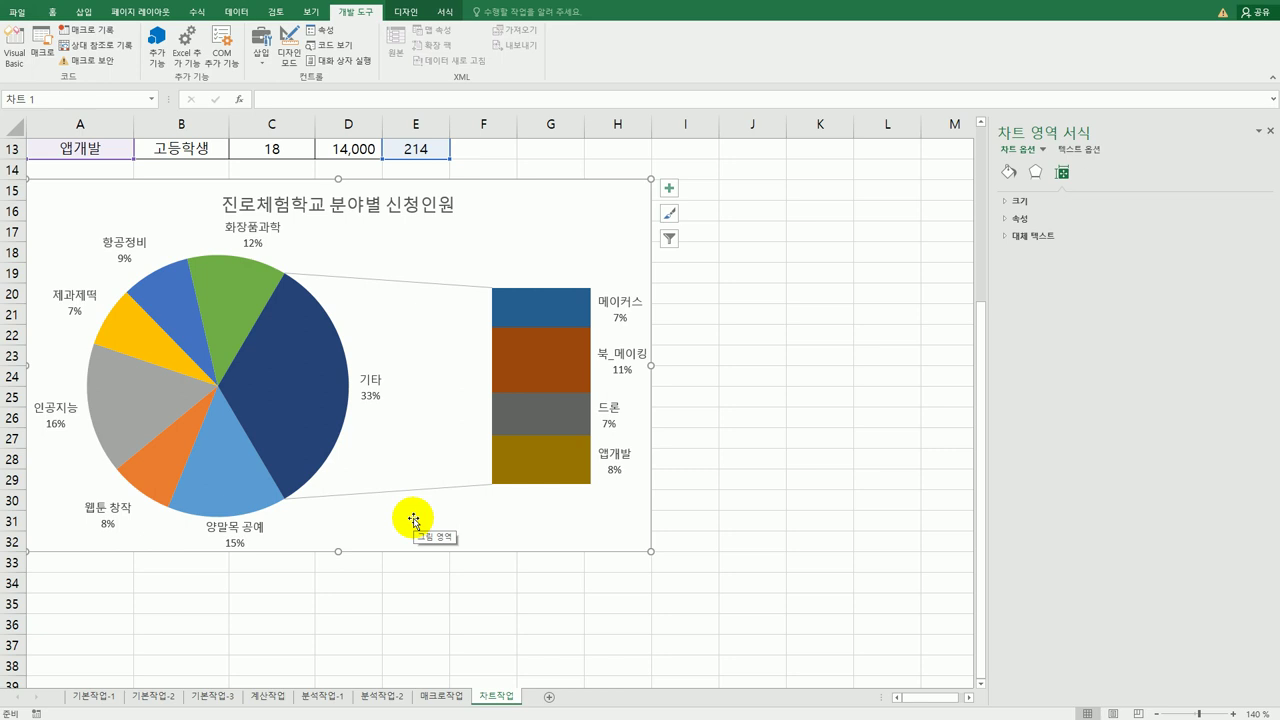
left_click(286, 354)
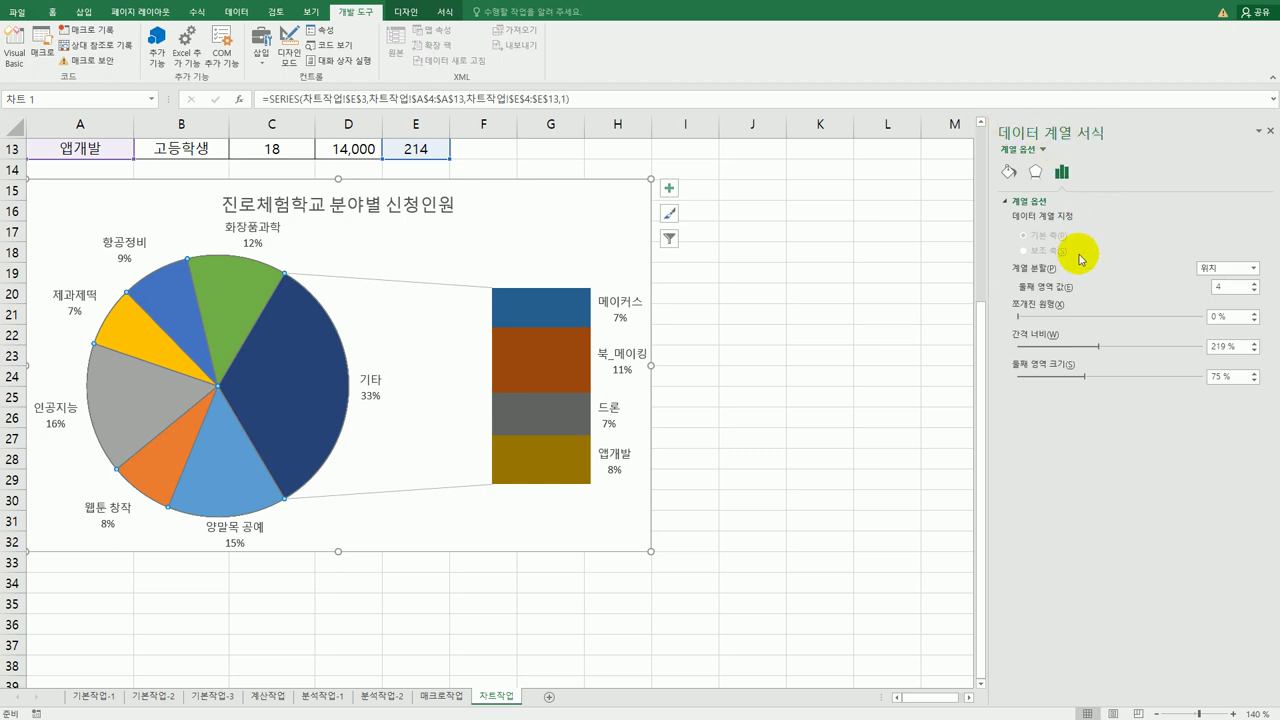
left_click(1253, 269)
left_click(1218, 307)
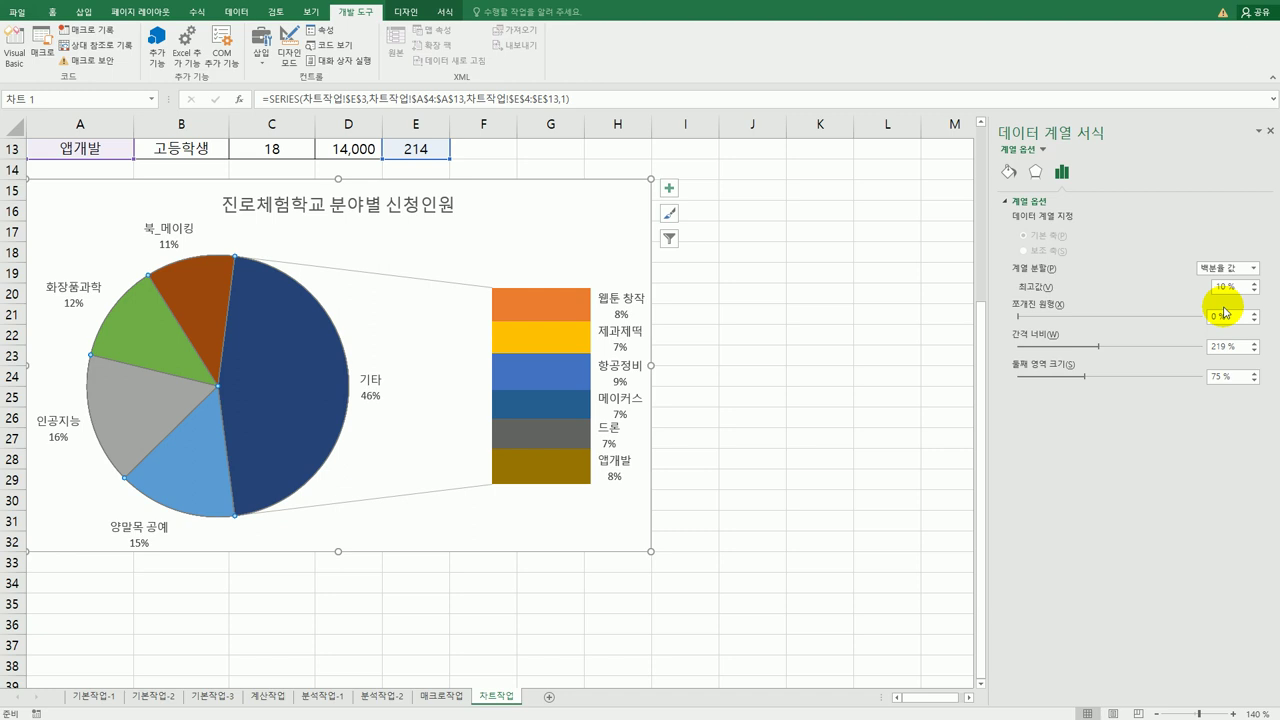
Apply the preset shape effect 기본 설정 2 to the chart area.
left_click(606, 226)
left_click(444, 14)
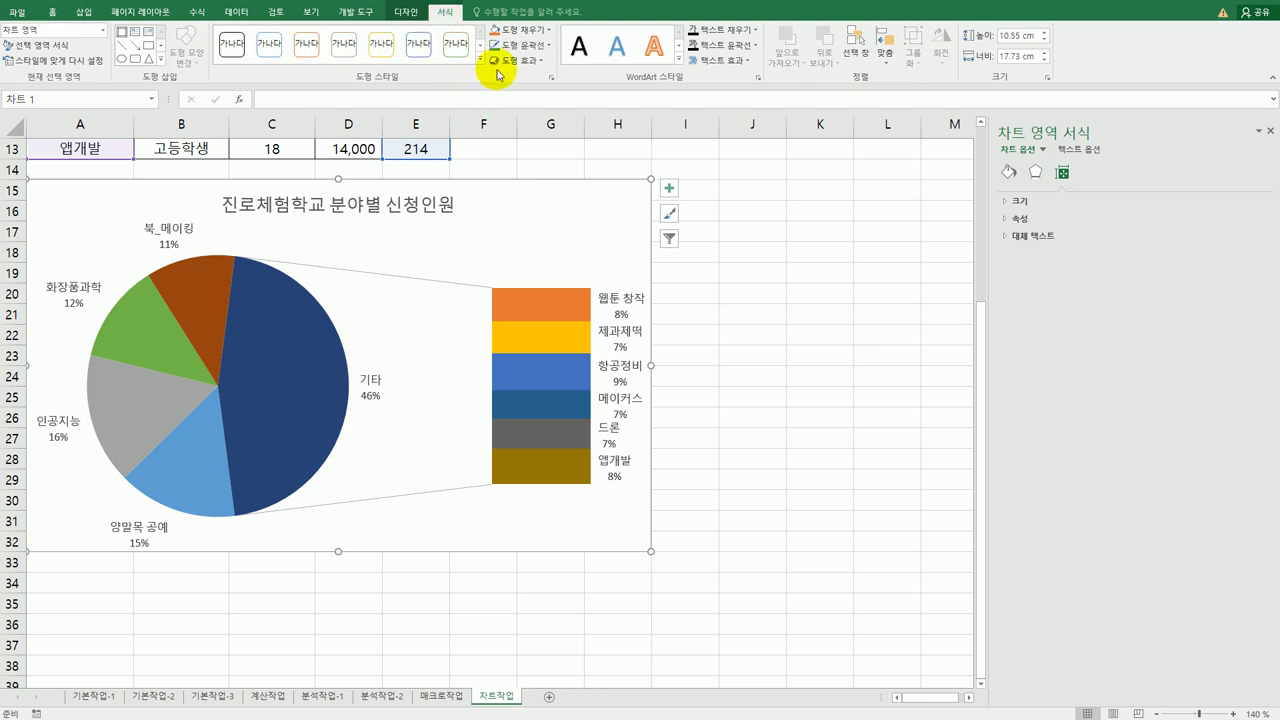
left_click(530, 62)
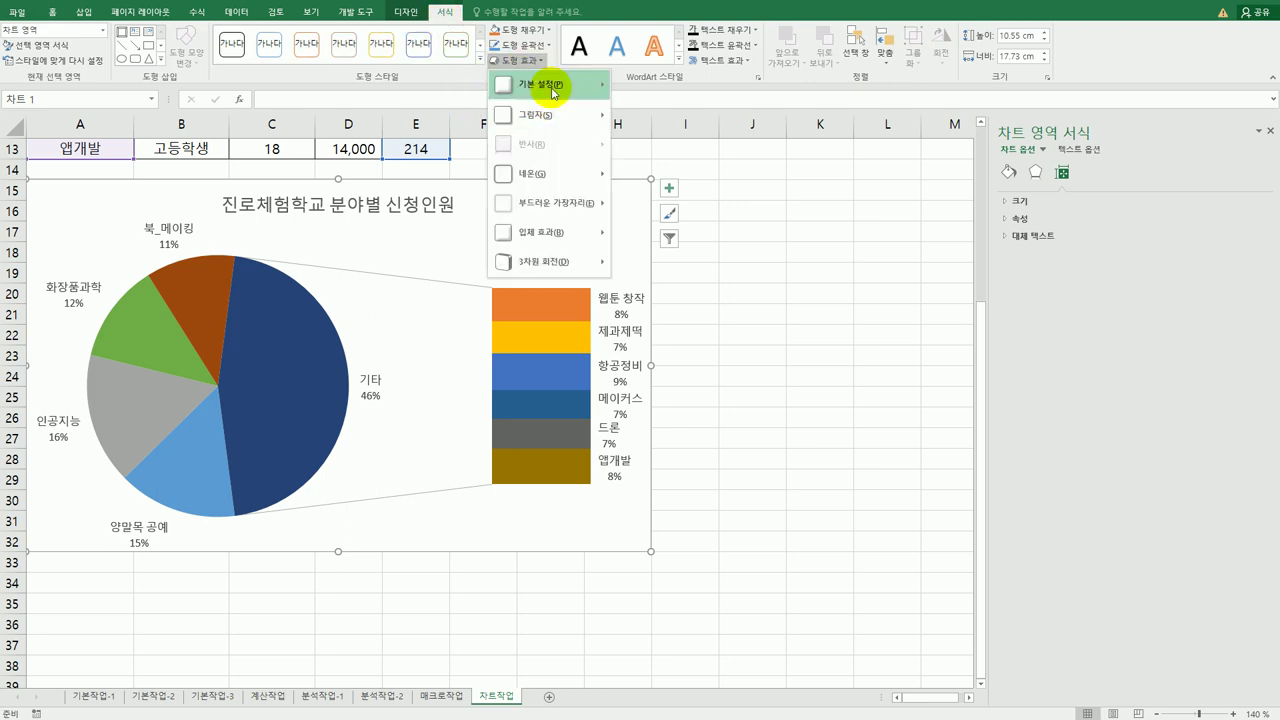
mouse_move(560, 84)
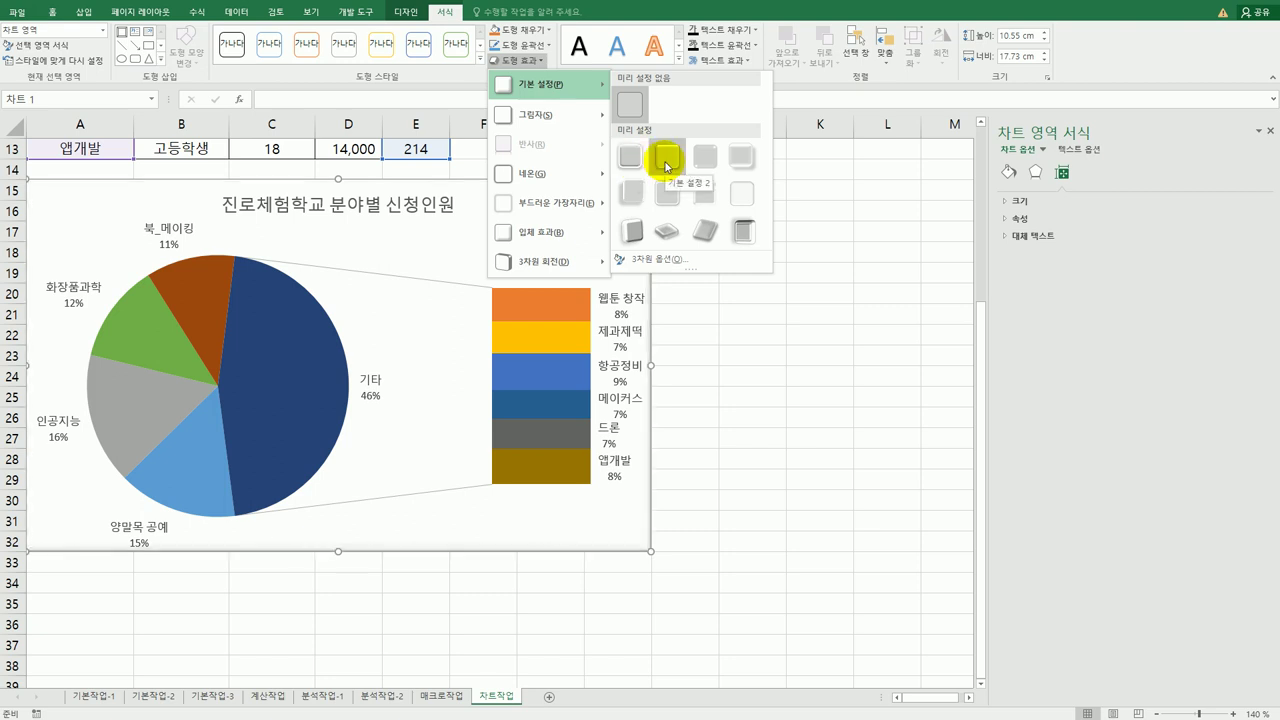
left_click(666, 160)
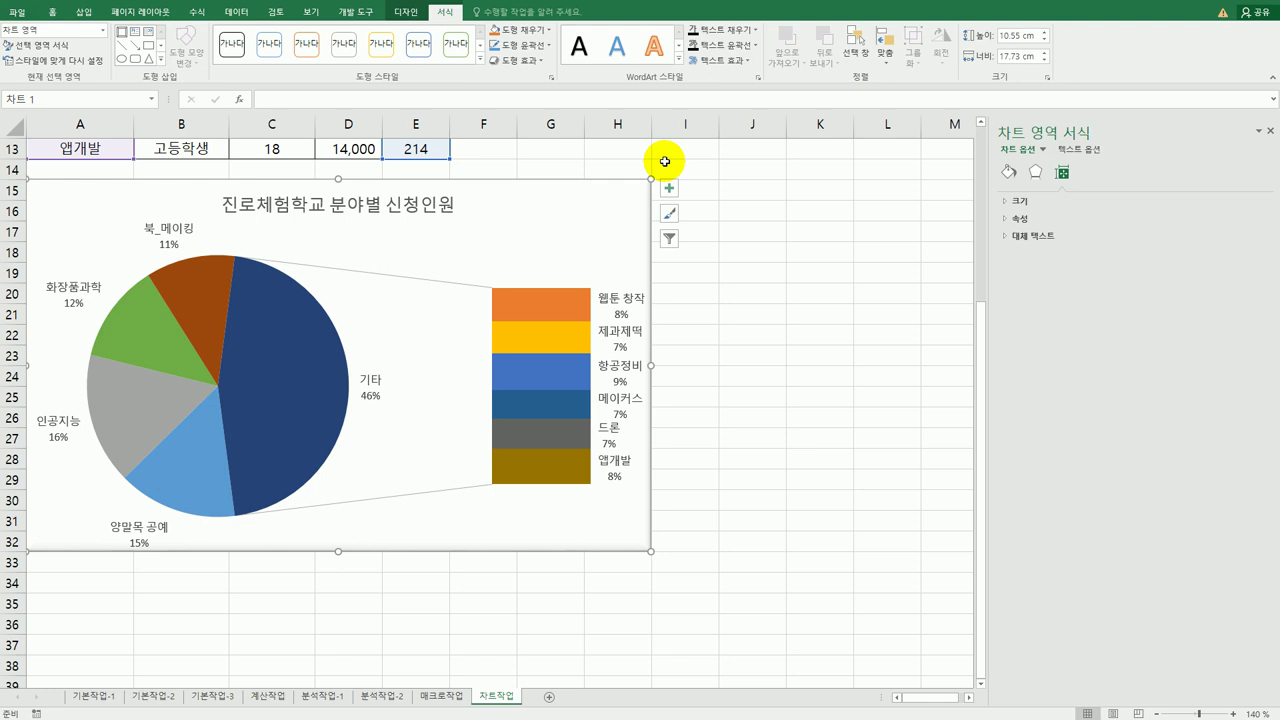
Give the chart area's border rounded corners (둥근 모서리) and deselect the chart.
left_click(1008, 173)
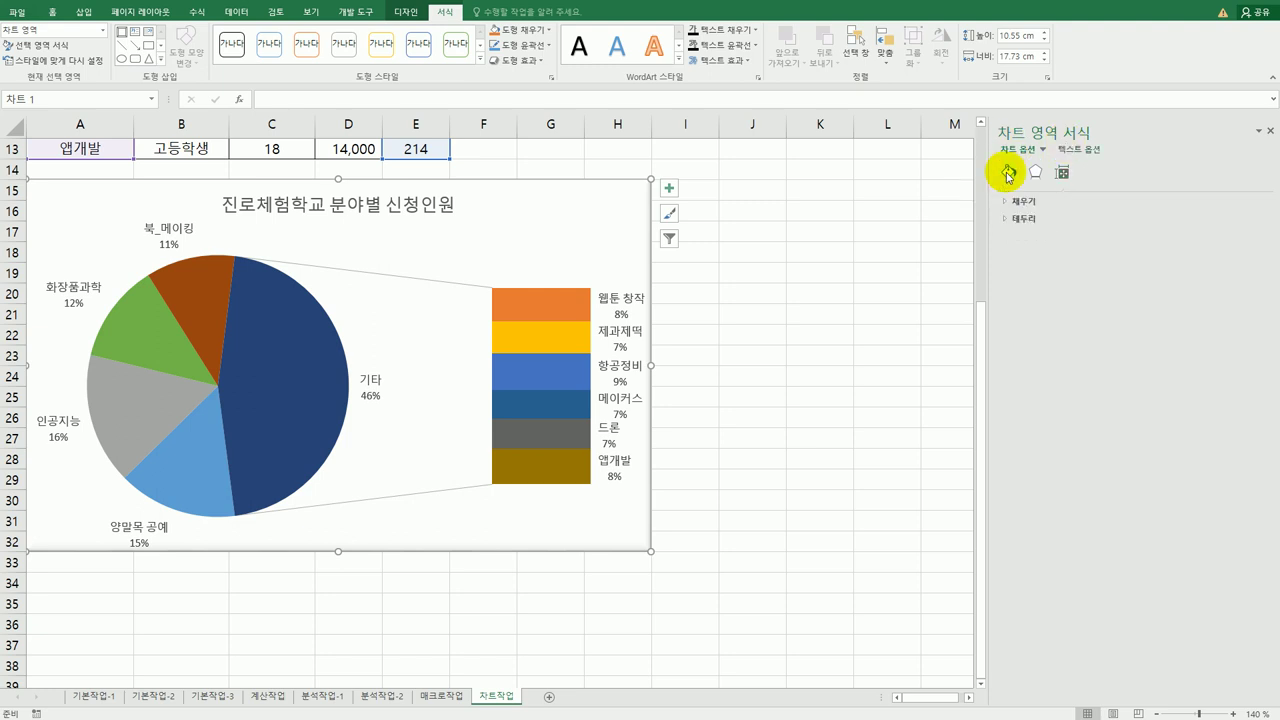
left_click(1013, 222)
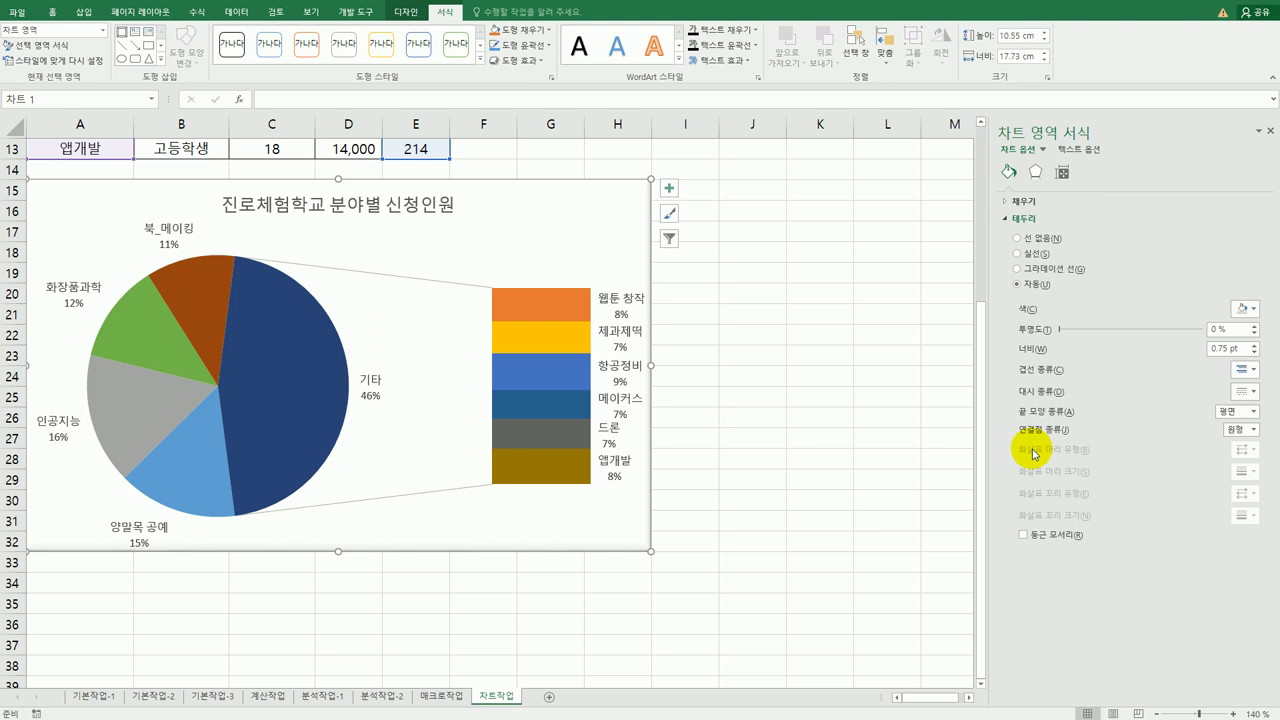
left_click(1035, 541)
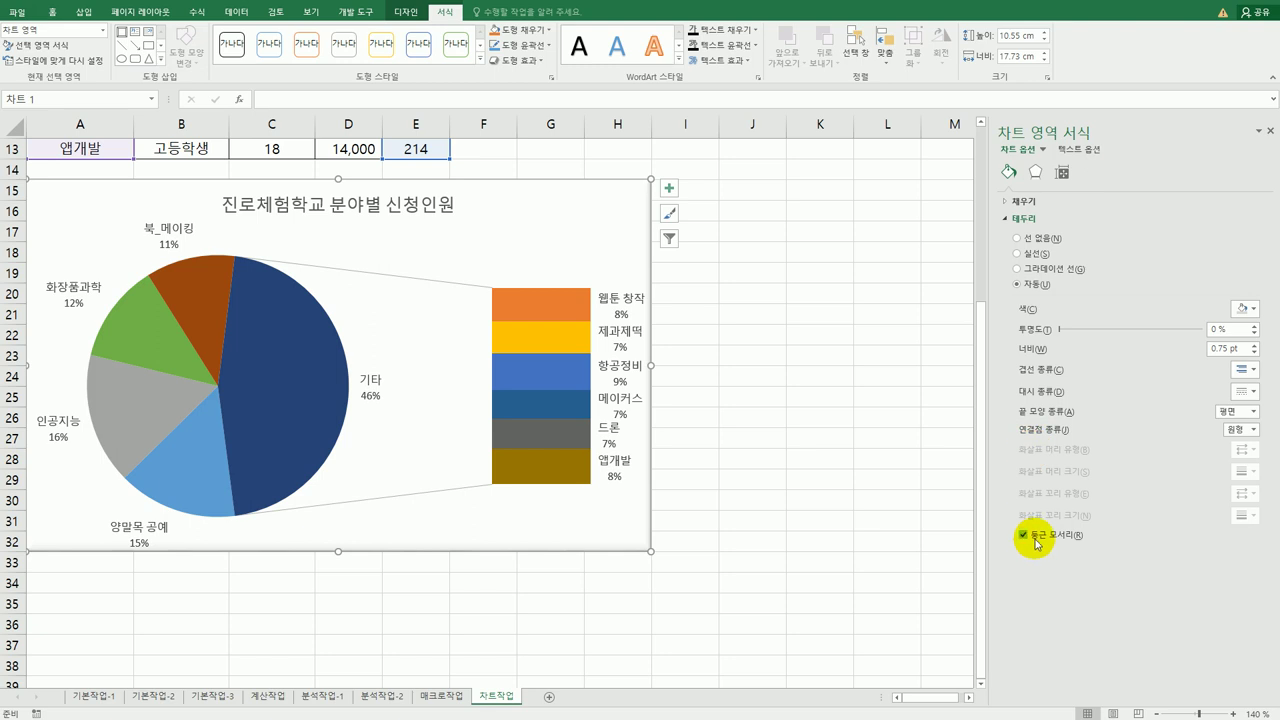
left_click(753, 495)
left_click(809, 640)
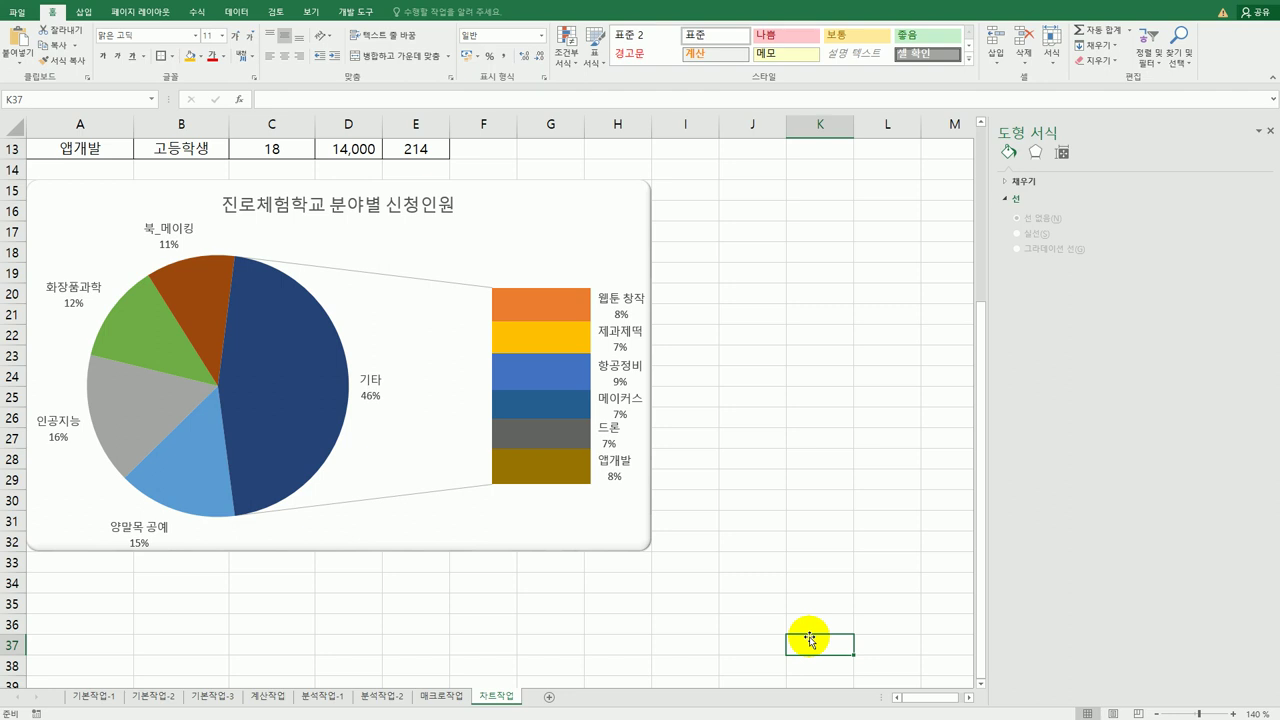
scroll(809, 640, "up", 2)
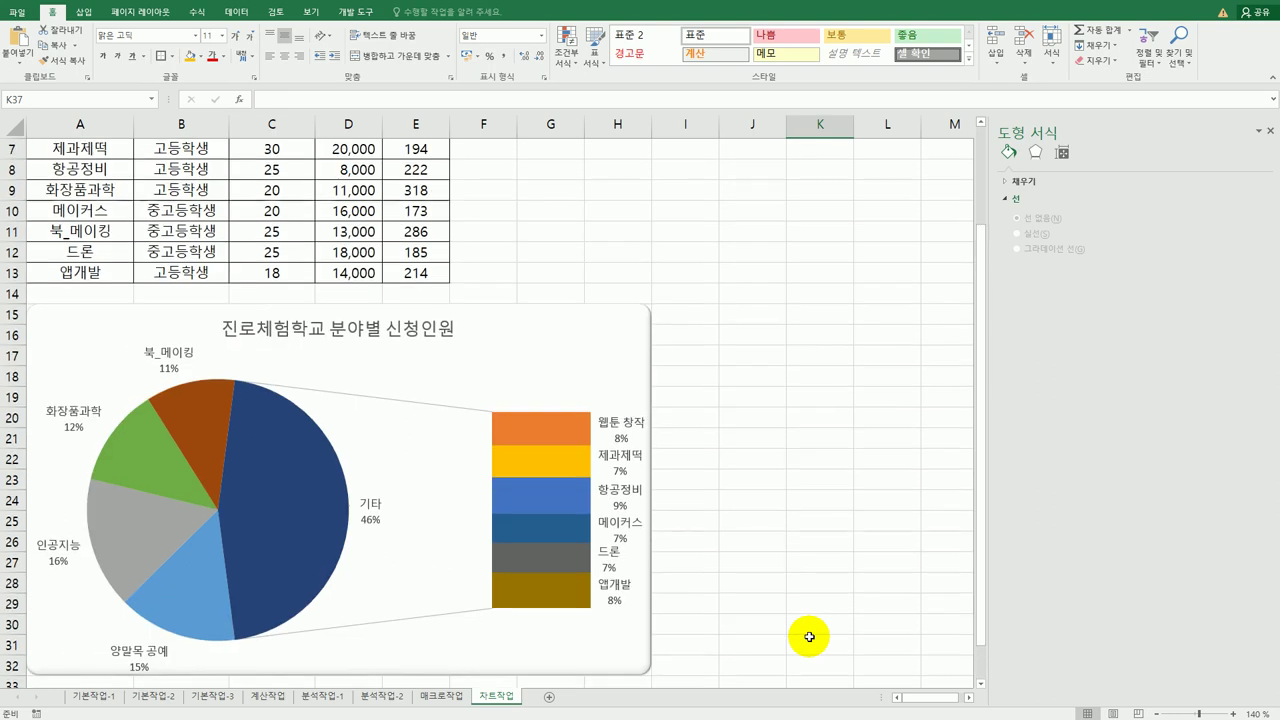